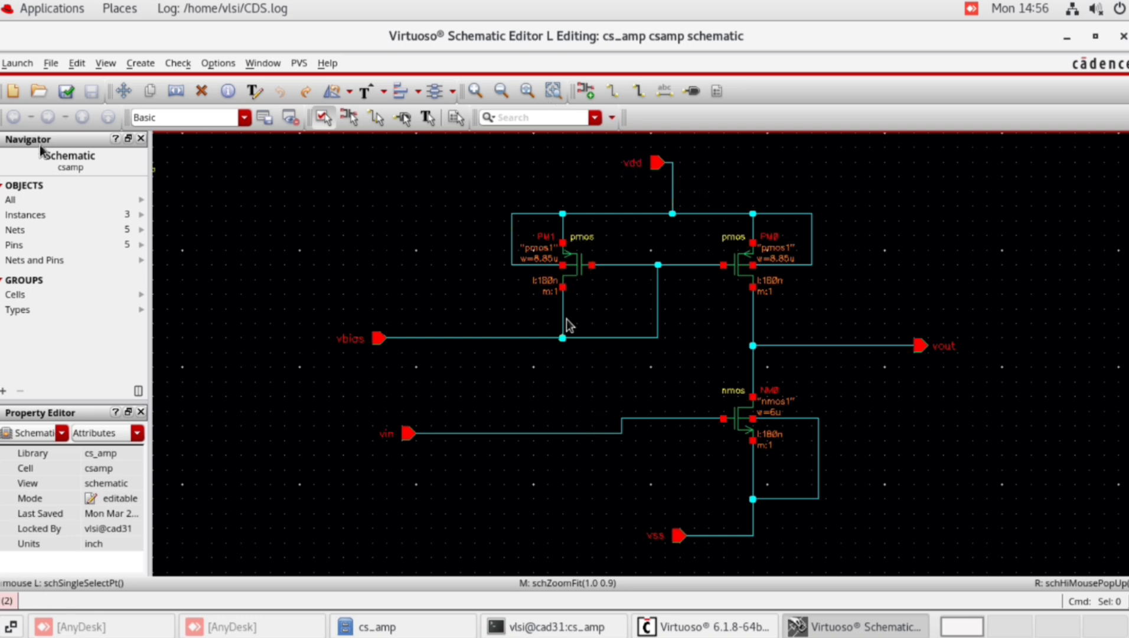
Launch Layout XL from the csamp schematic, create a new layout view for csamp in library cs_amp, and maximize its window.
click(18, 64)
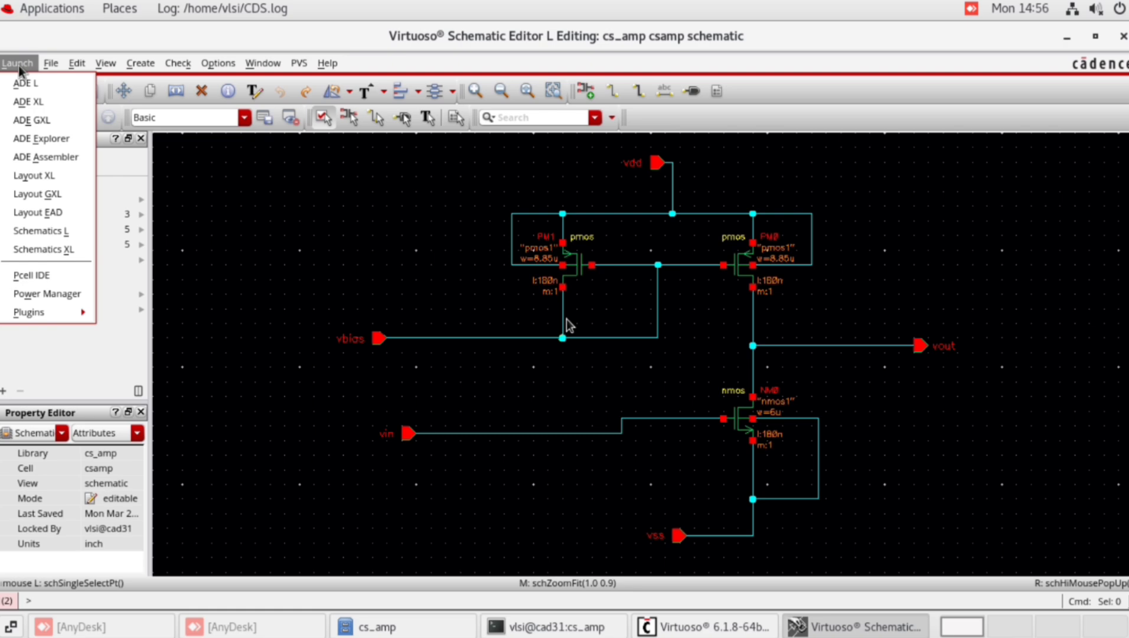
click(38, 175)
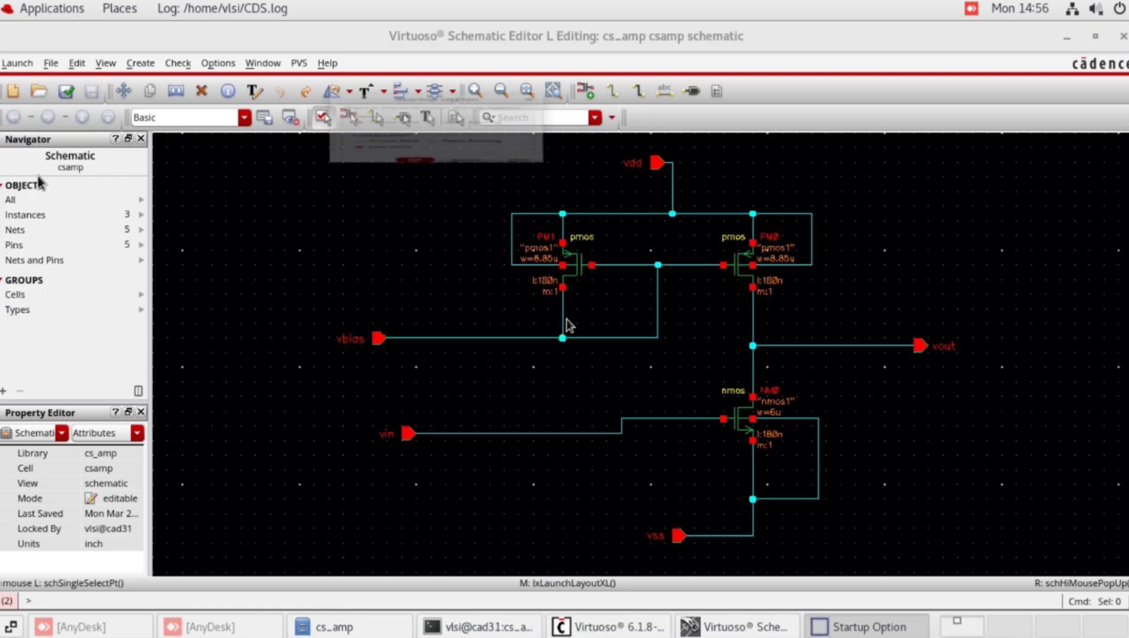
click(414, 225)
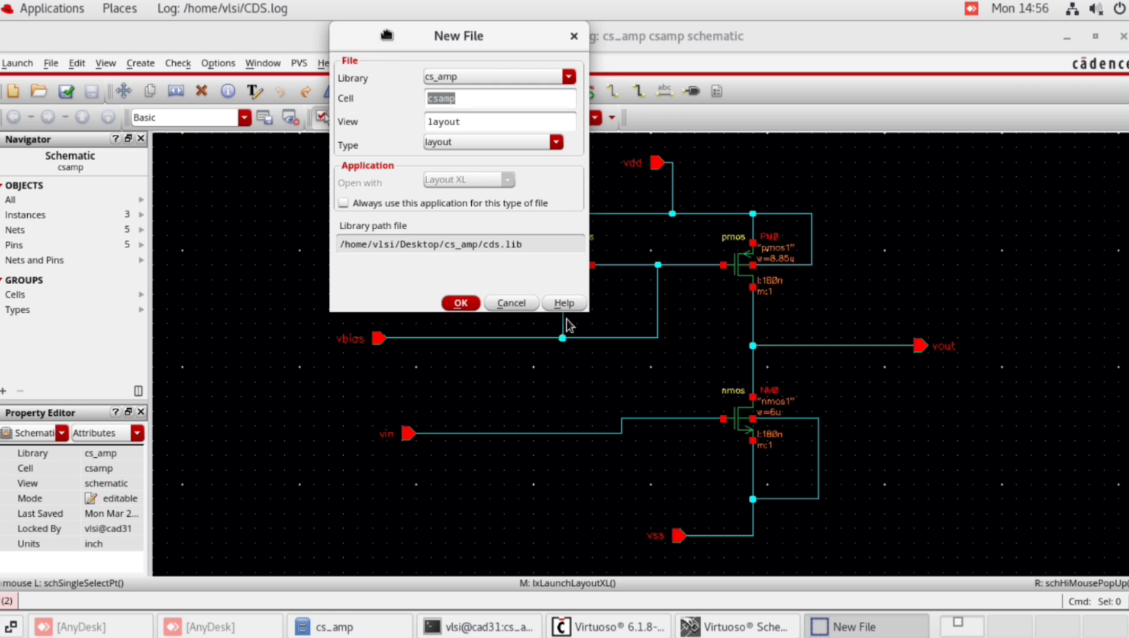
drag(407, 40, 498, 138)
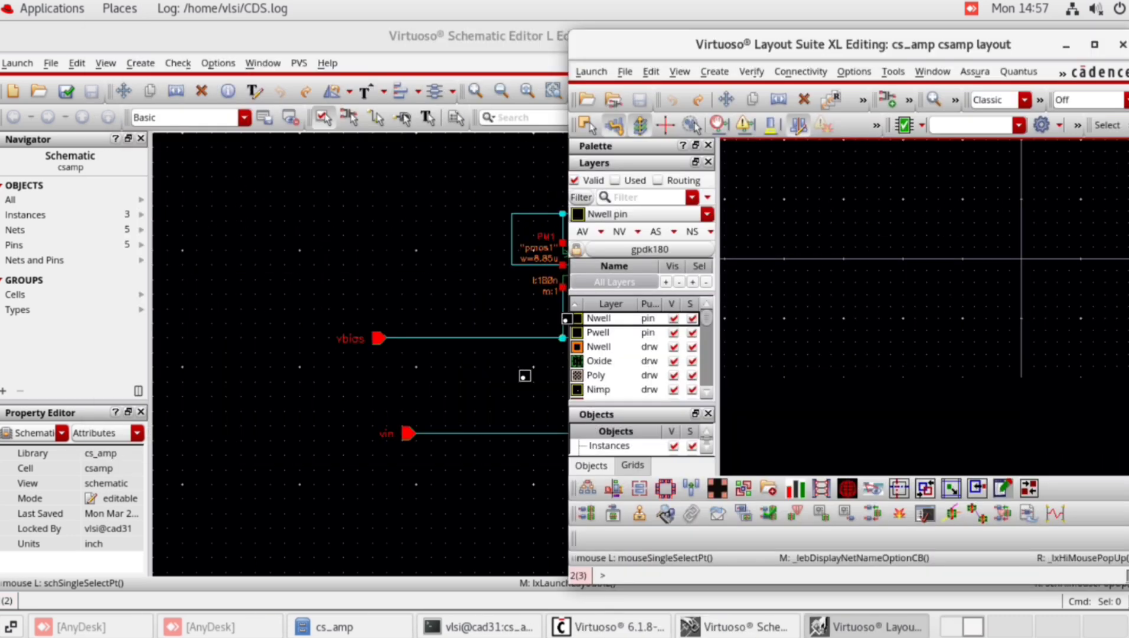
click(1093, 44)
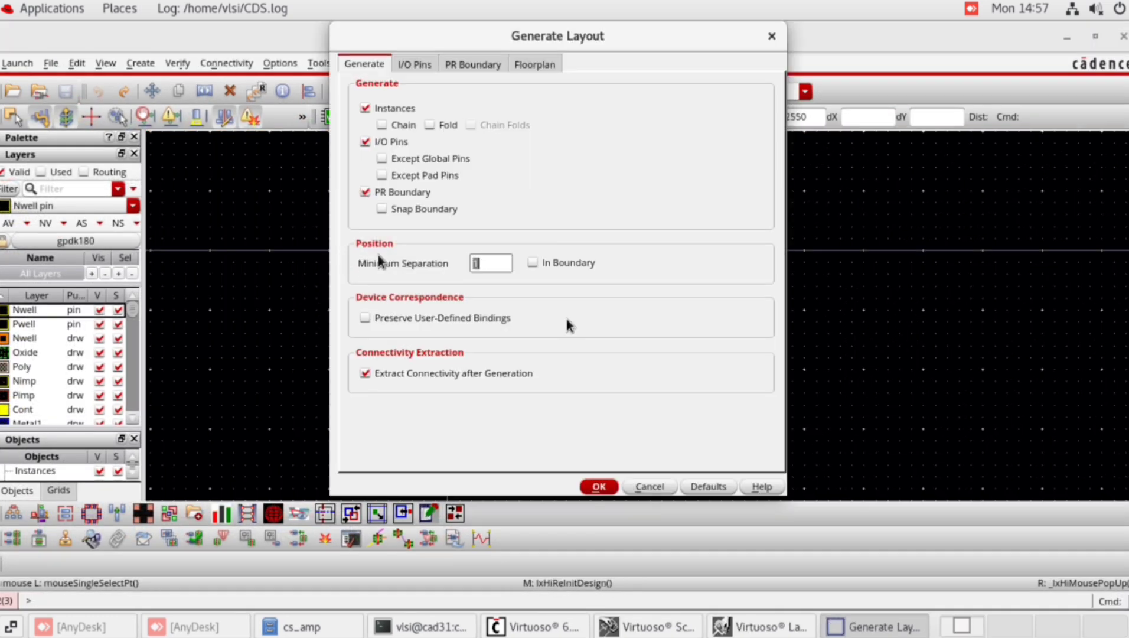
Generate the layout from source with In Boundary and Preserve User-Defined Bindings enabled, and display the devices' internal layers.
click(533, 263)
click(366, 319)
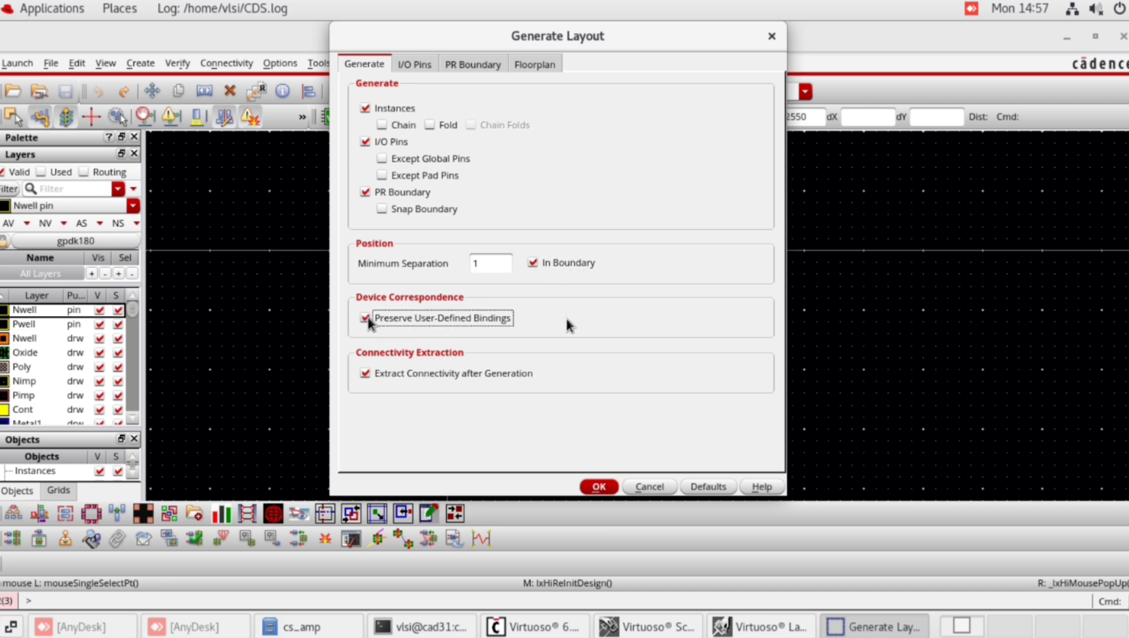
click(599, 486)
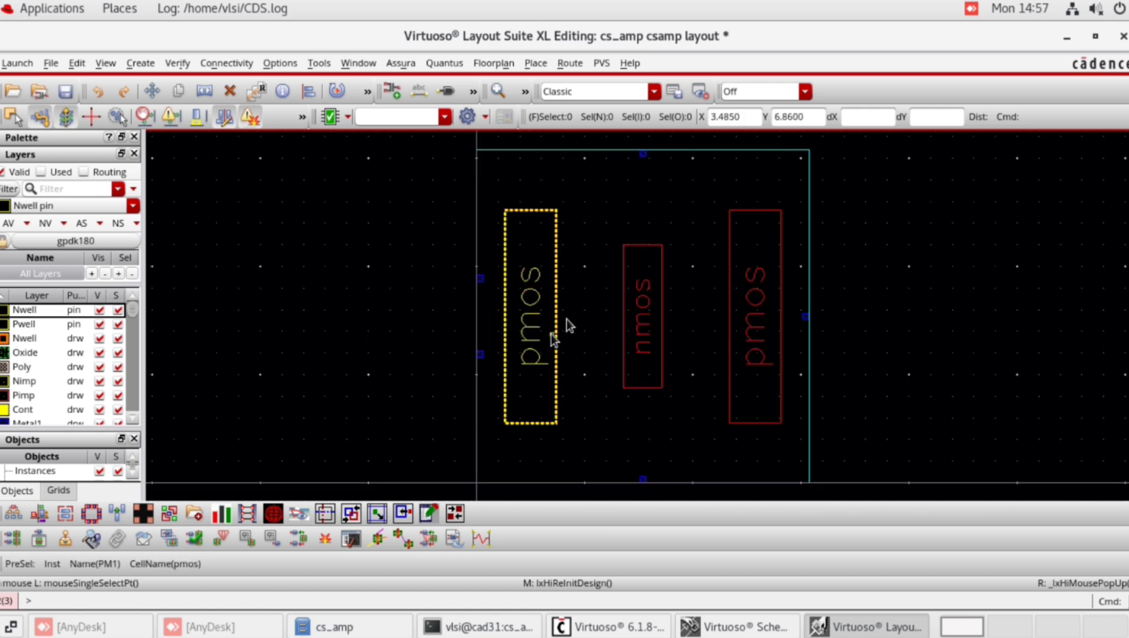
key(shift)
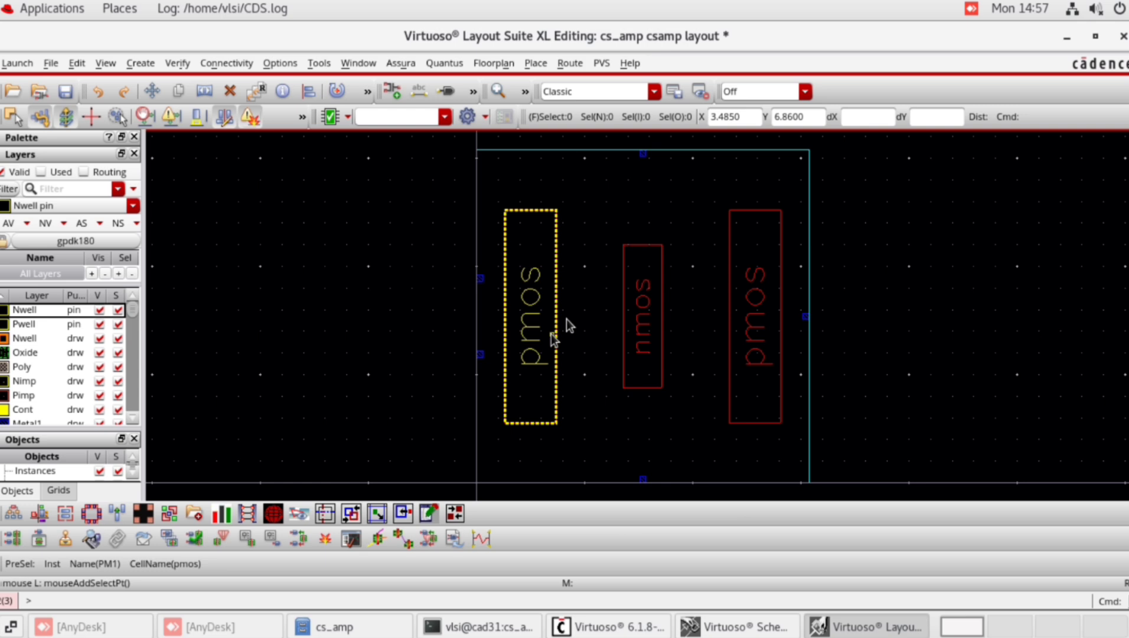
key(shift+f)
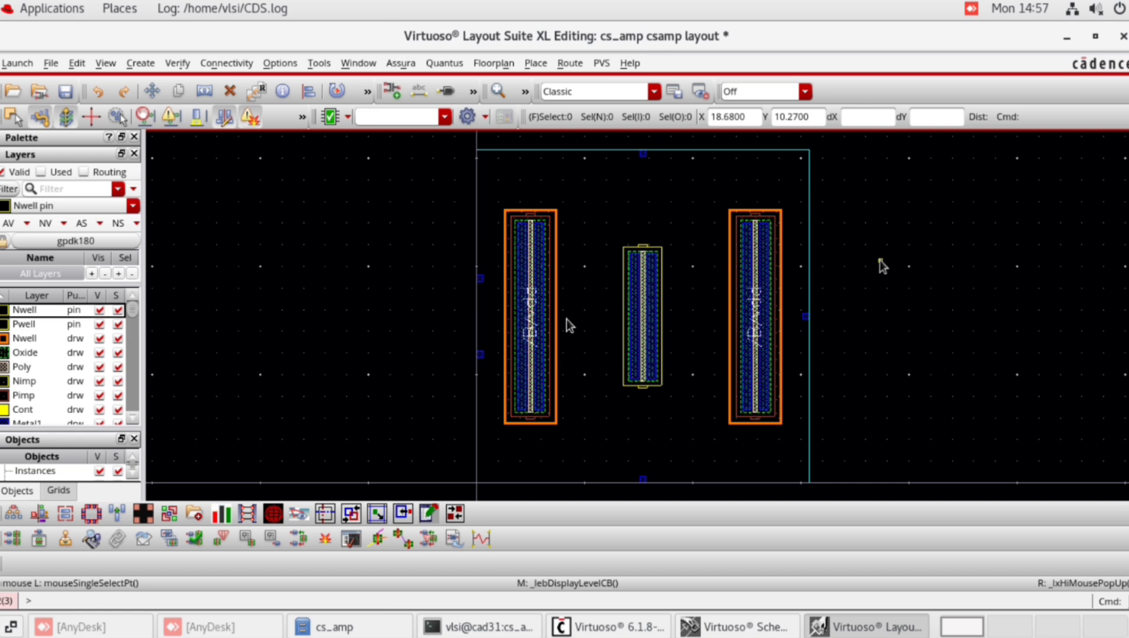
Stretch the PR boundary's right edge outward by about 4 and its top edge up to about Y 22.9.
key(s)
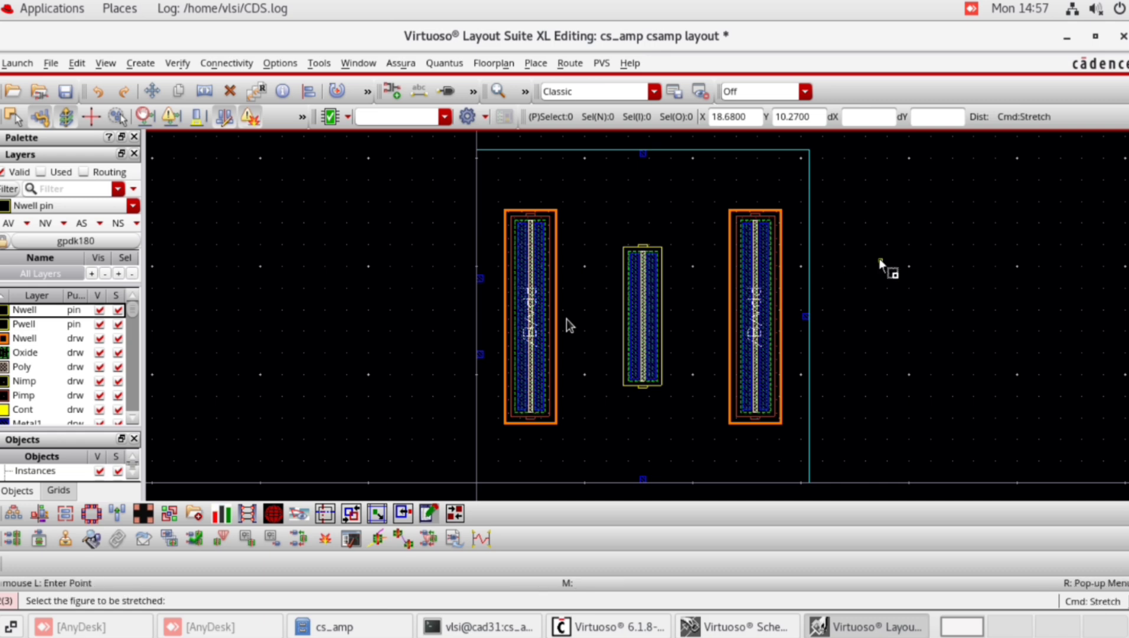
click(809, 272)
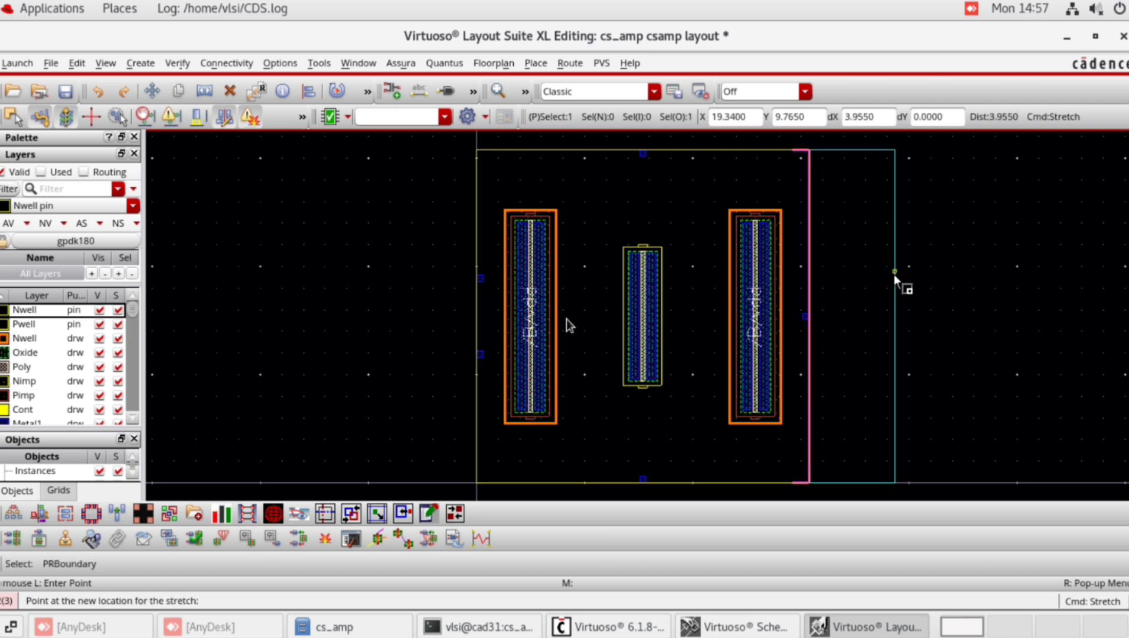
click(893, 274)
click(799, 151)
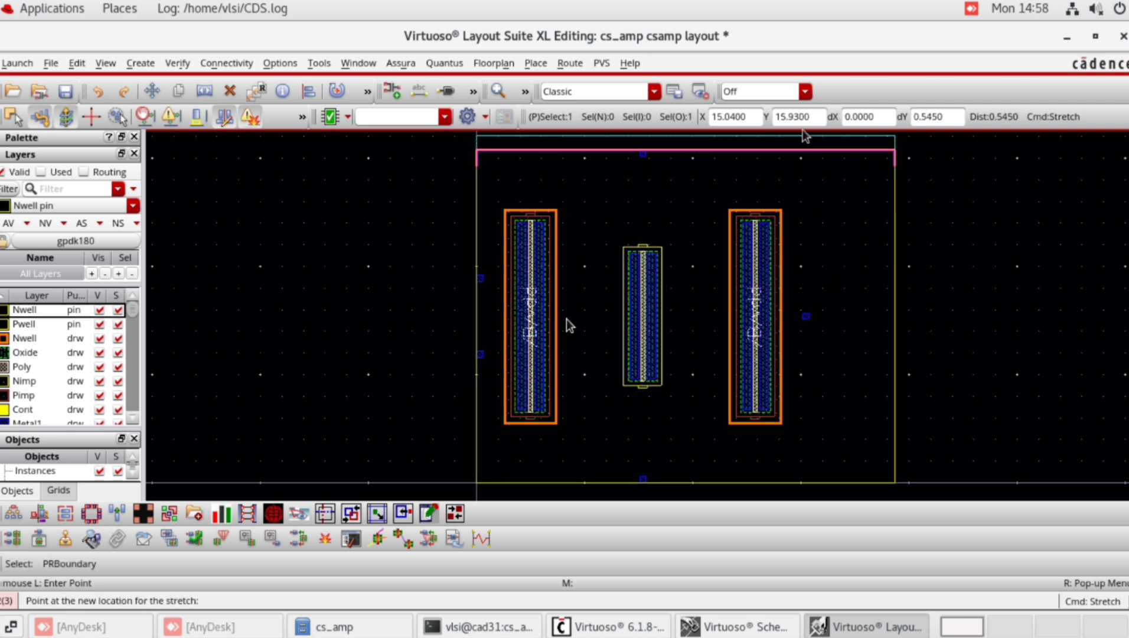
scroll(567, 325, up, 6)
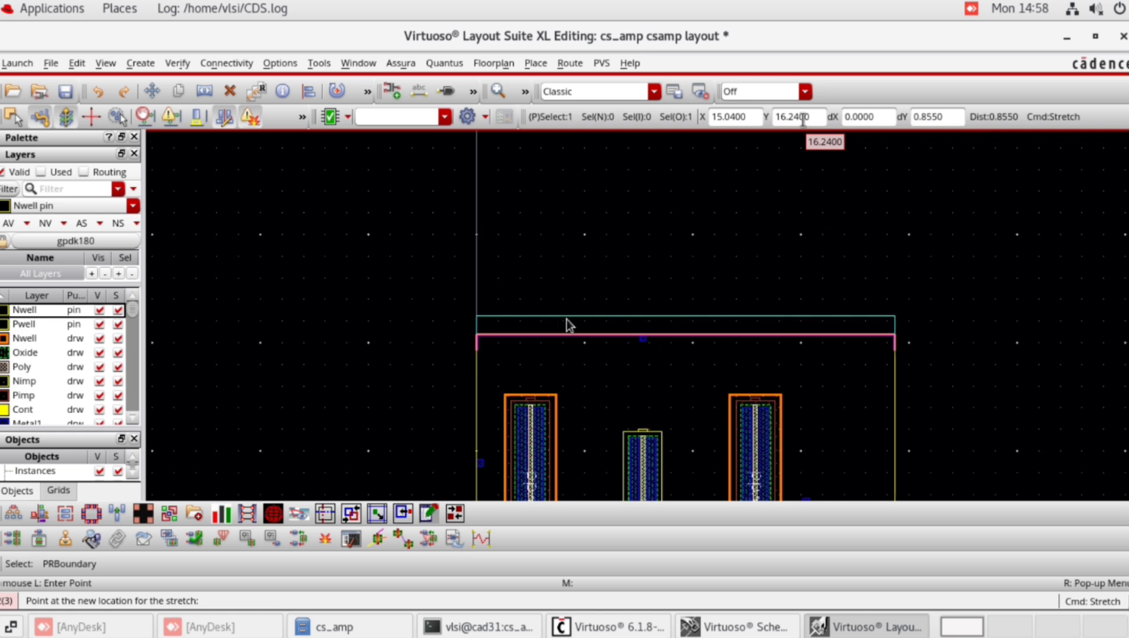
click(822, 169)
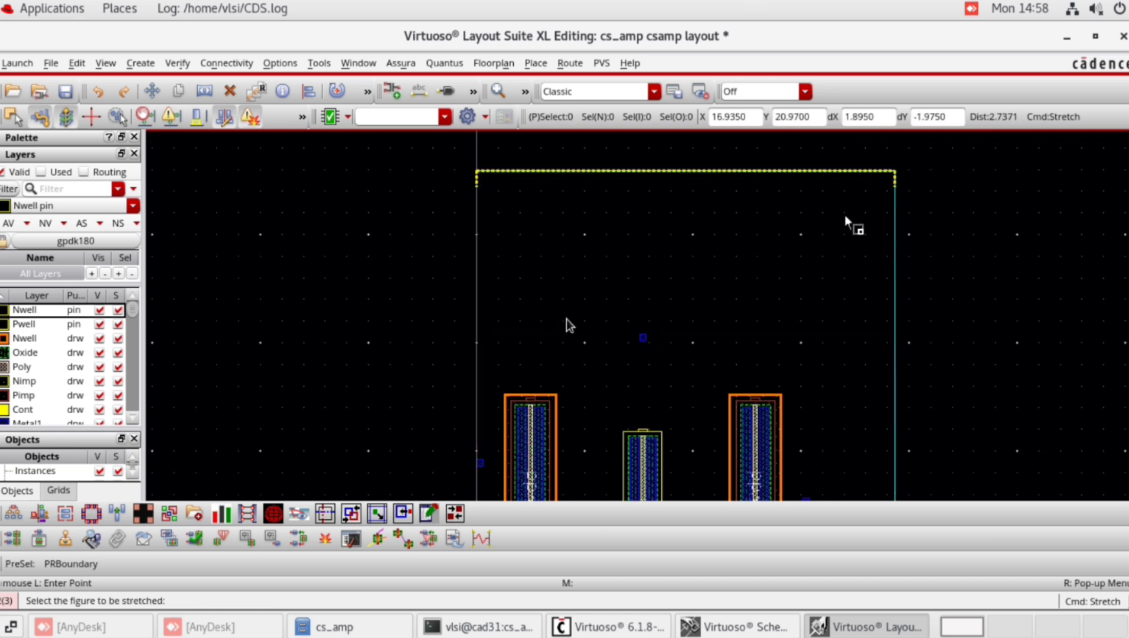
key(Escape)
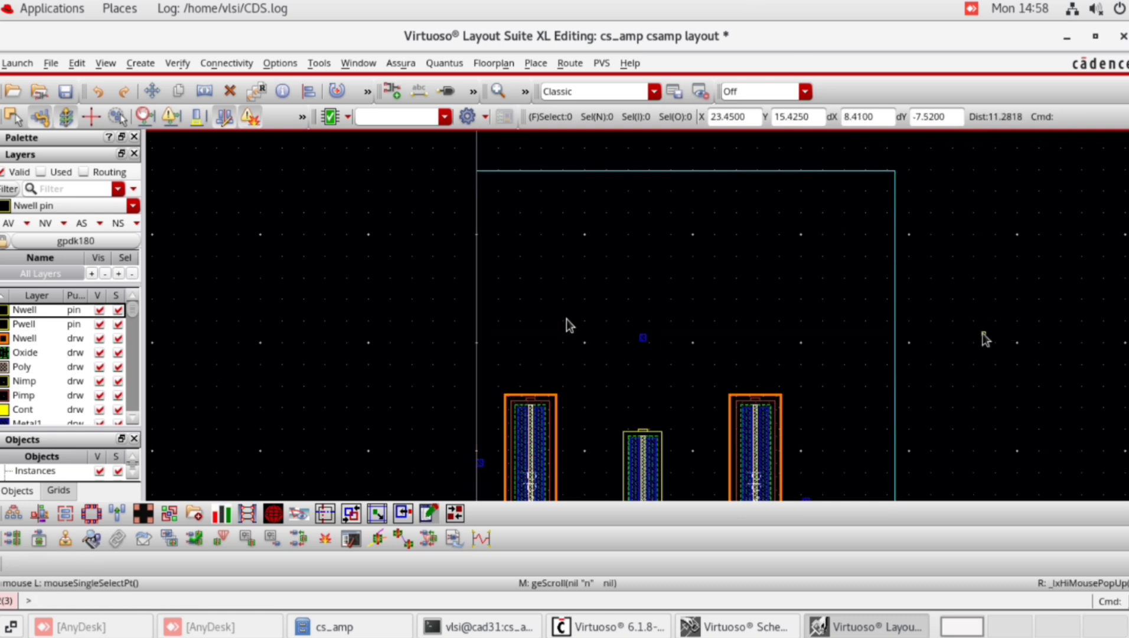
Move the uppermost I/O pin straight up to just below the PR boundary's new top edge.
click(643, 338)
key(m)
click(645, 336)
click(658, 205)
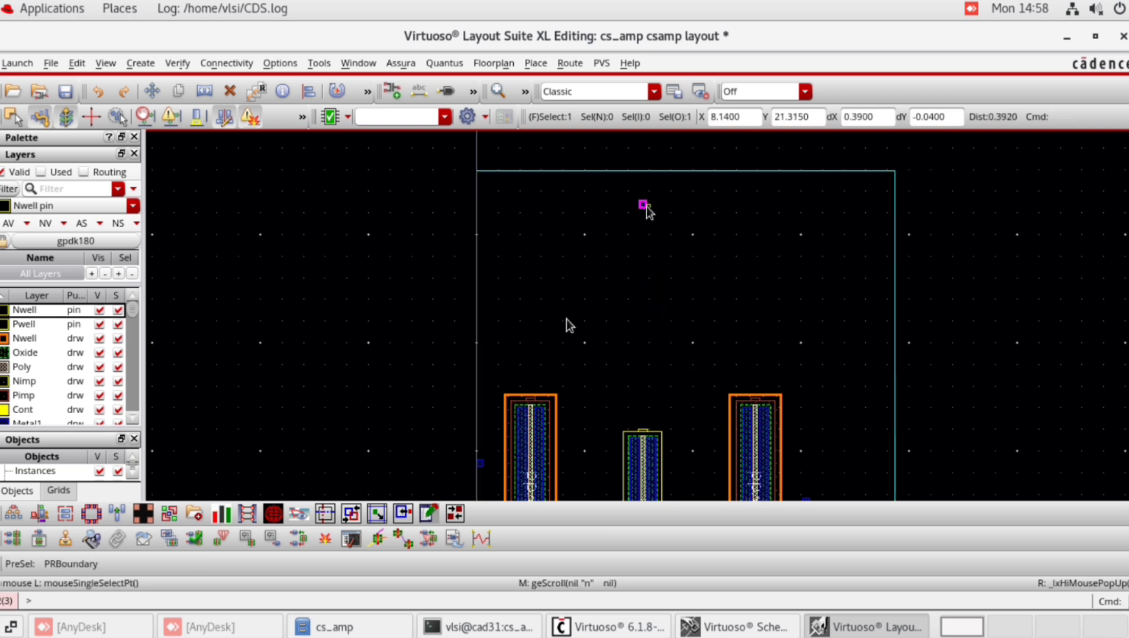
Cross-probe the right and left PMOS layout instances against the schematic to identify their matching transistors.
click(699, 335)
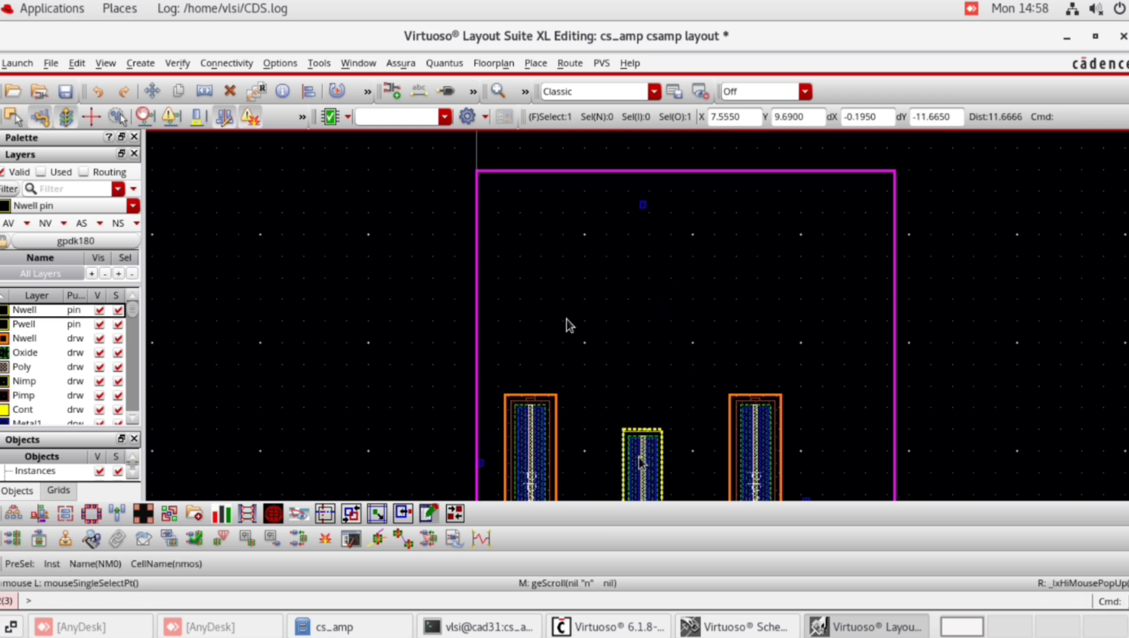
click(766, 464)
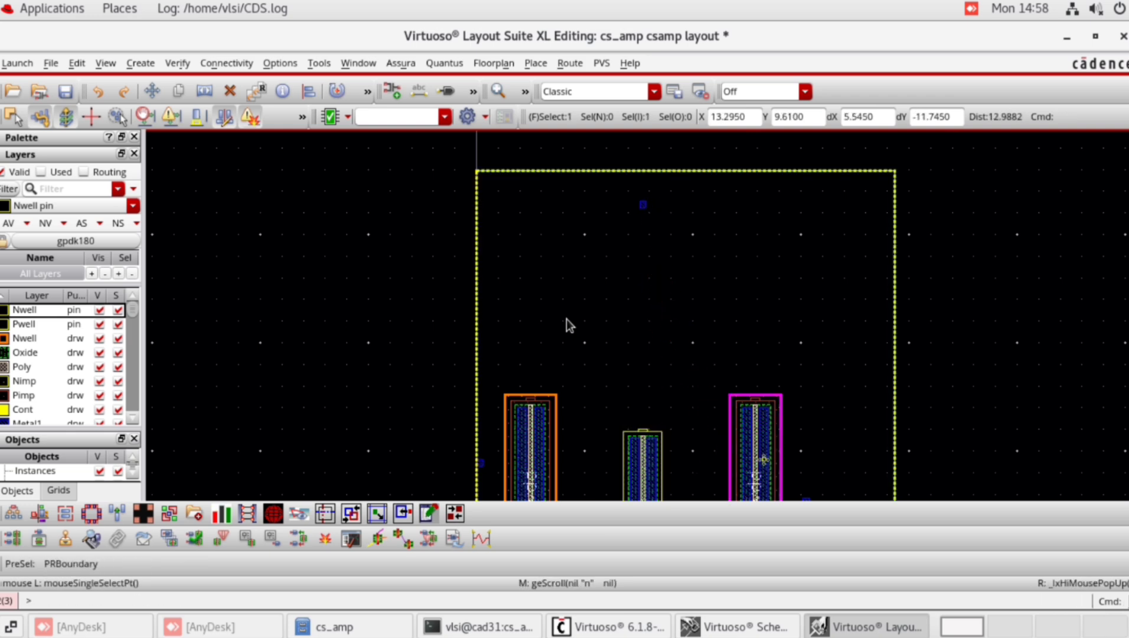
click(734, 628)
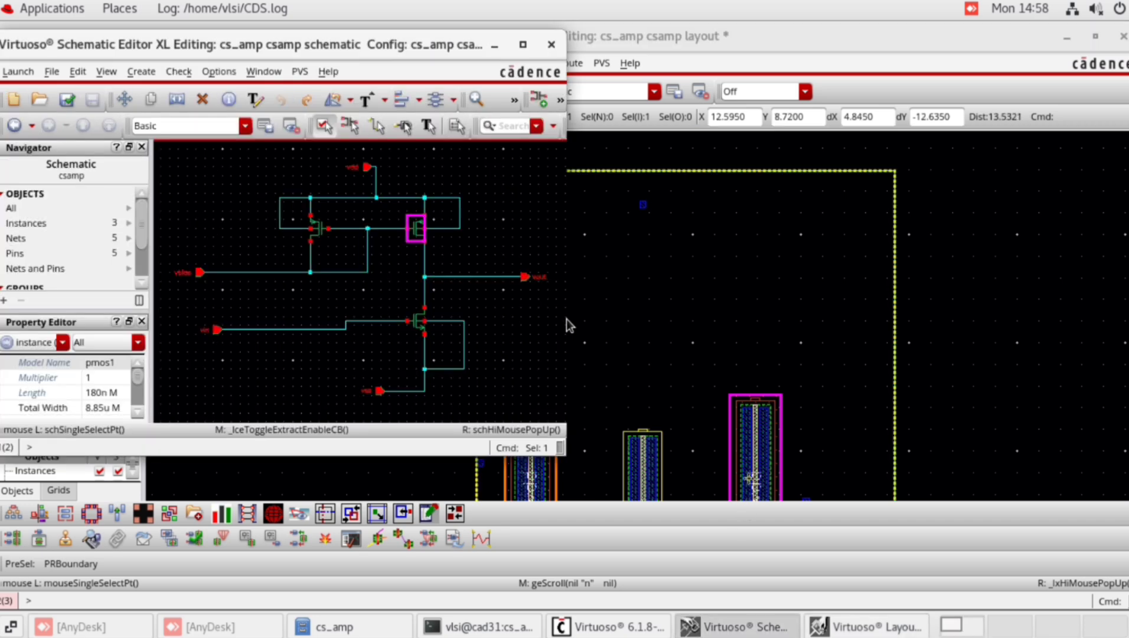
click(567, 325)
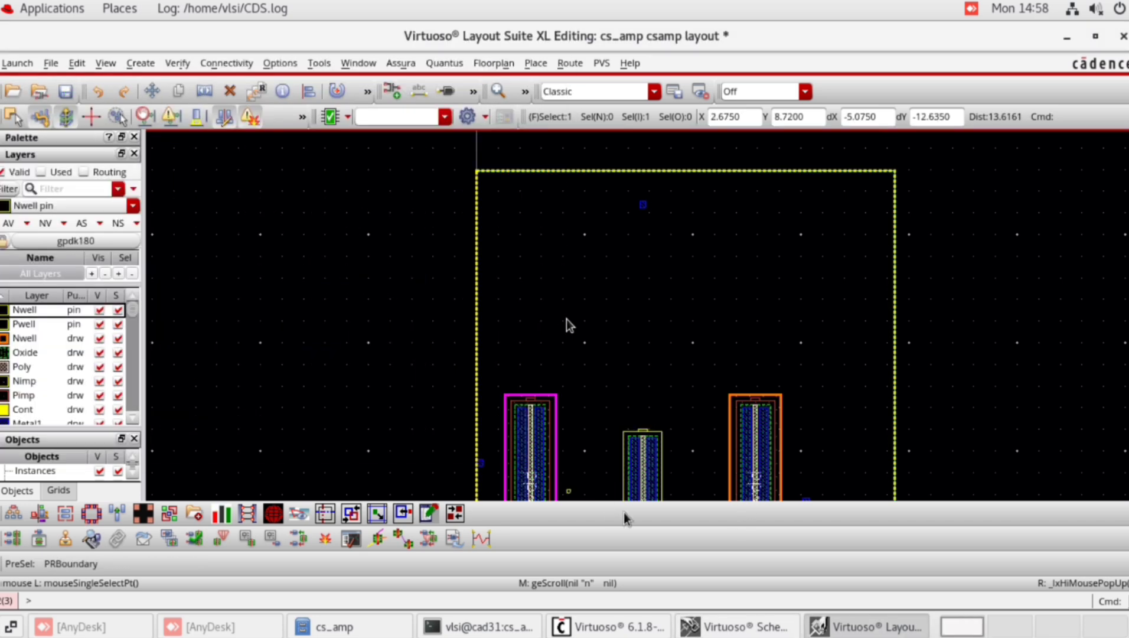
click(734, 626)
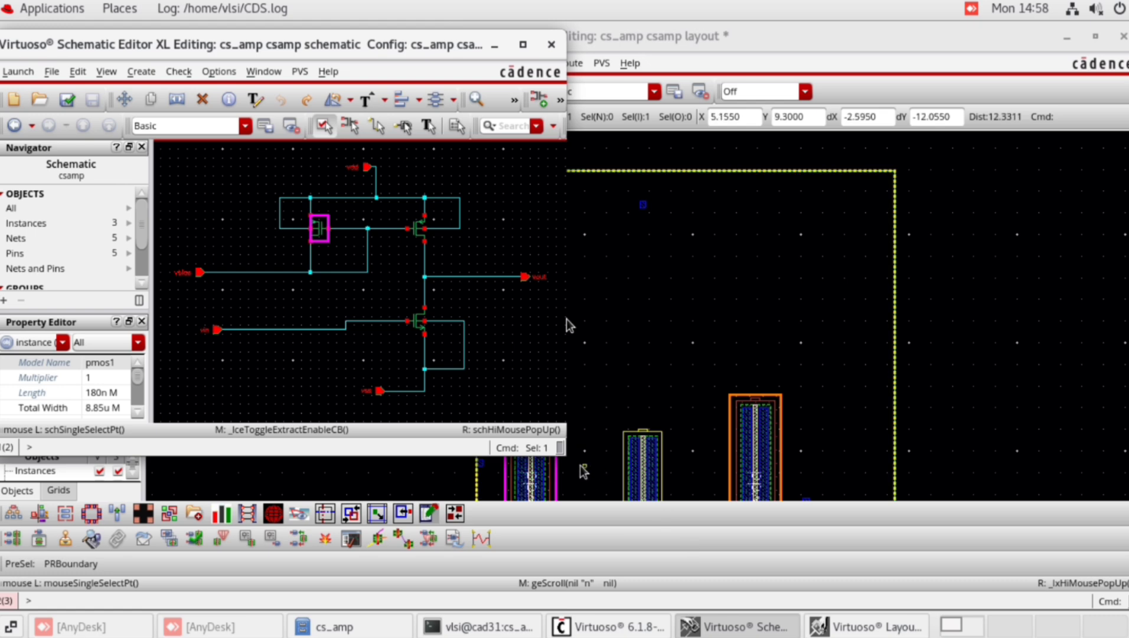
click(494, 46)
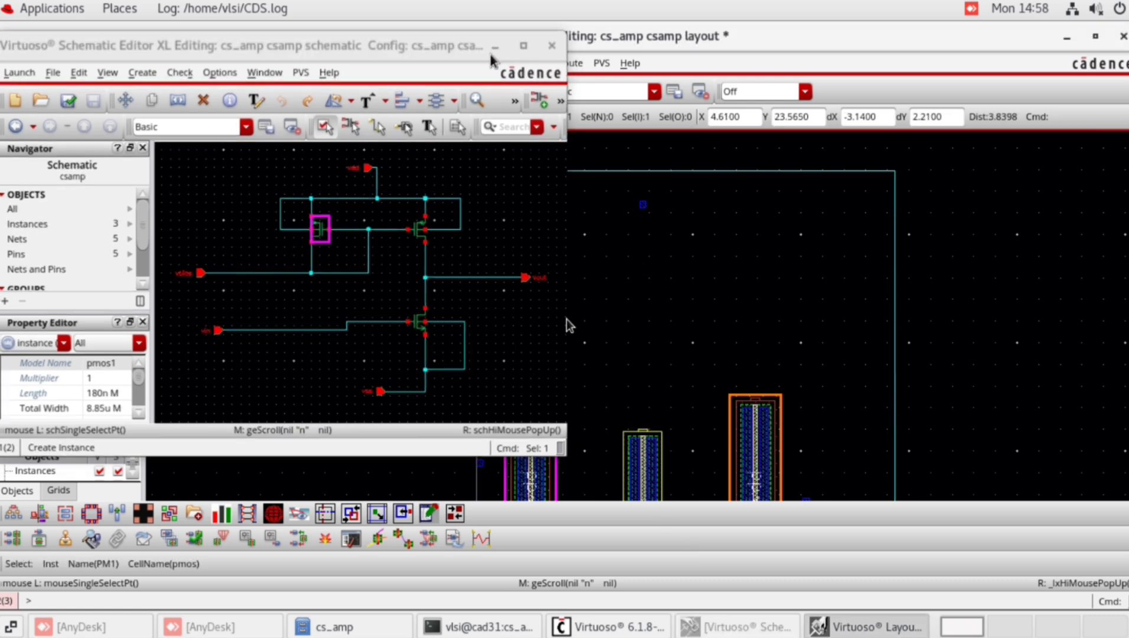
Move the left PMOS up and to the right, into the upper part of the PR boundary.
key(m)
click(571, 349)
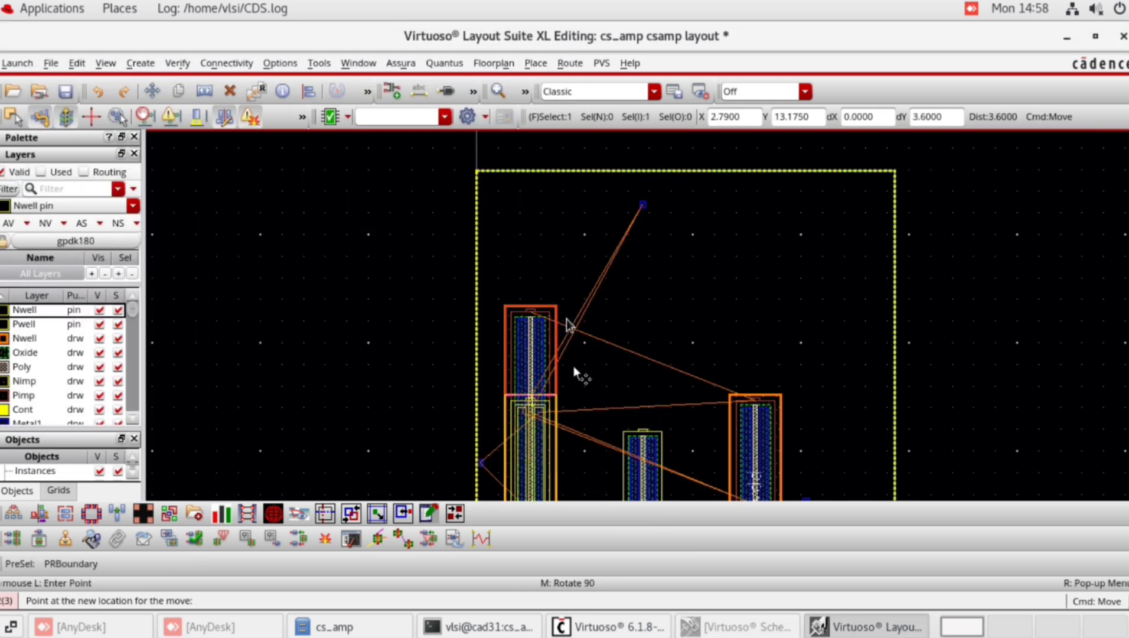
click(570, 323)
key(m)
click(570, 322)
click(569, 325)
key(m)
click(568, 324)
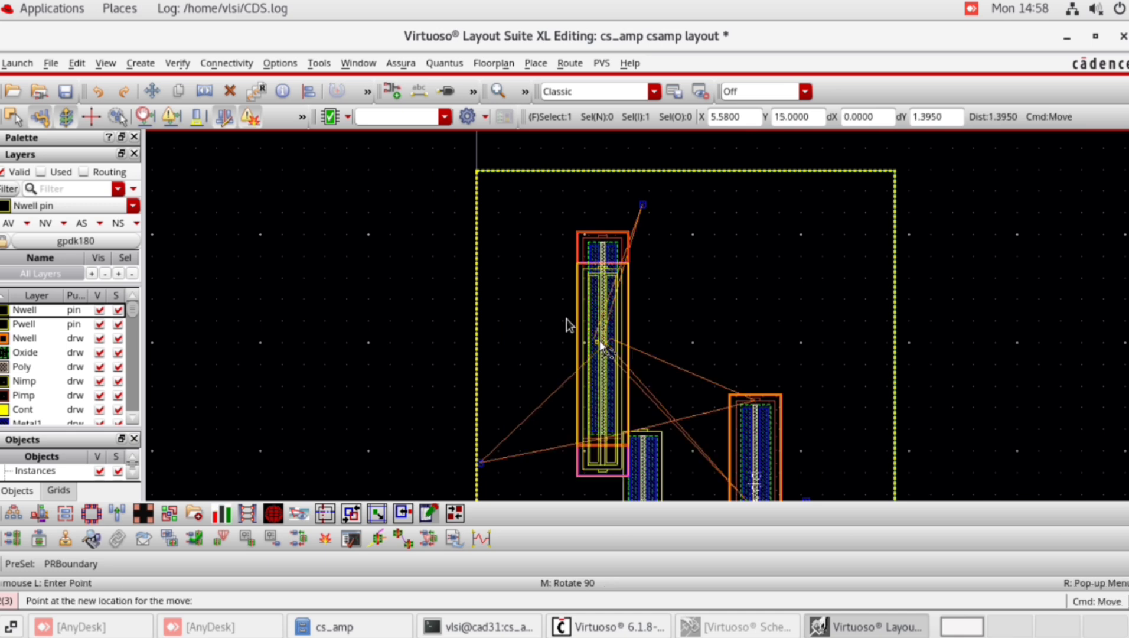
click(568, 293)
Shift the uppermost I/O pin up and to the right, closer to the PR boundary's top edge.
click(642, 204)
key(m)
click(642, 195)
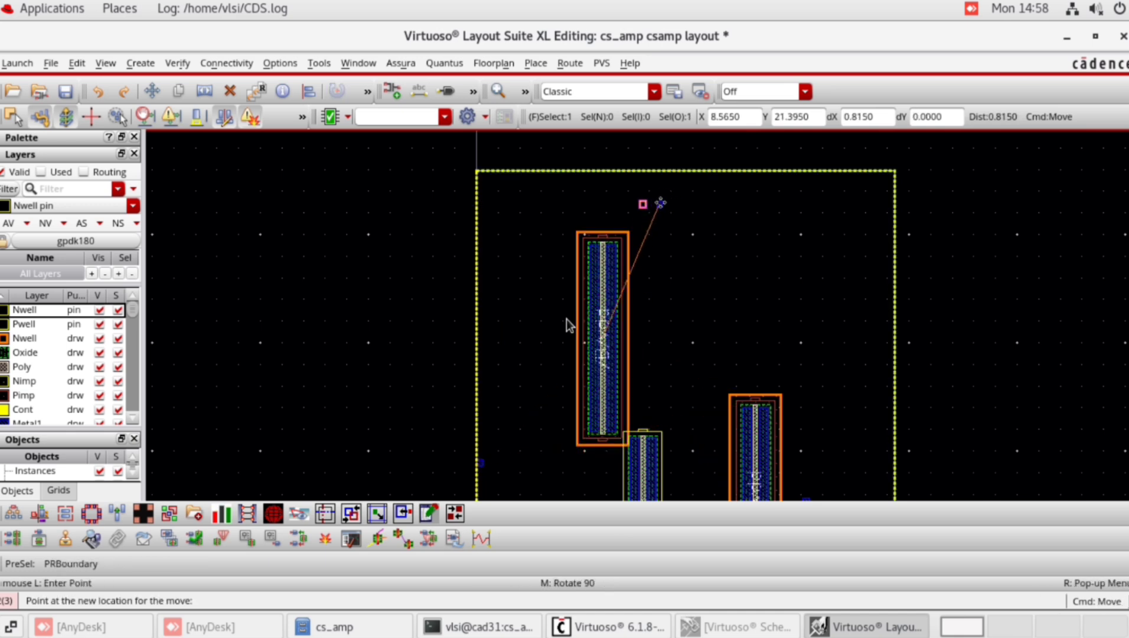
click(660, 186)
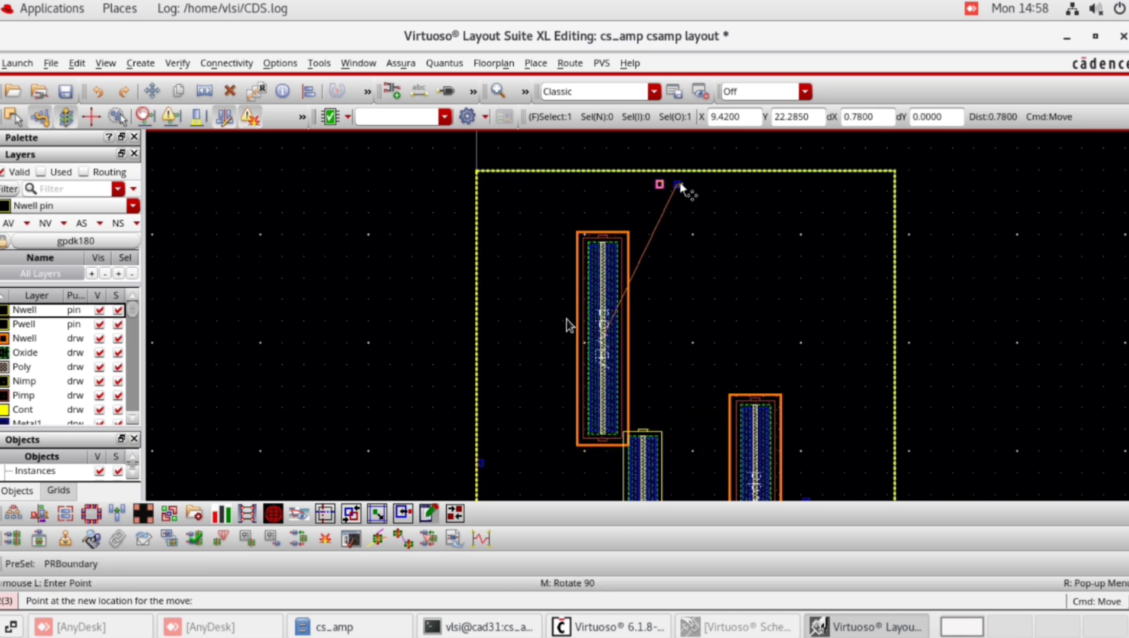
click(677, 184)
Move the right PMOS straight up so that it sits roughly level with the left PMOS.
click(764, 469)
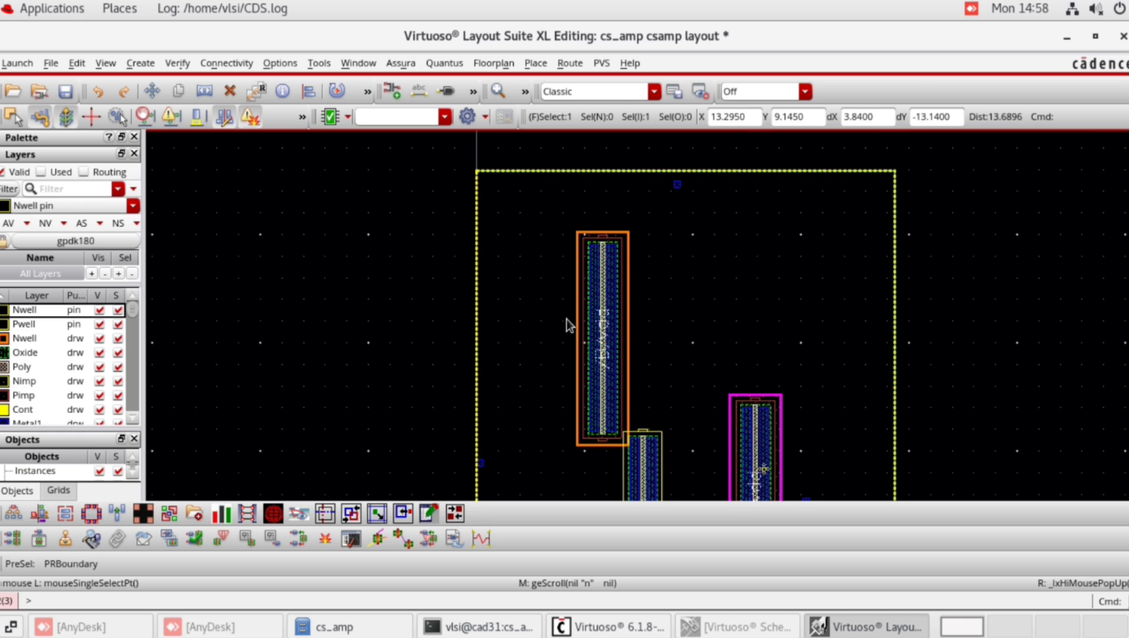
key(m)
click(764, 469)
click(790, 298)
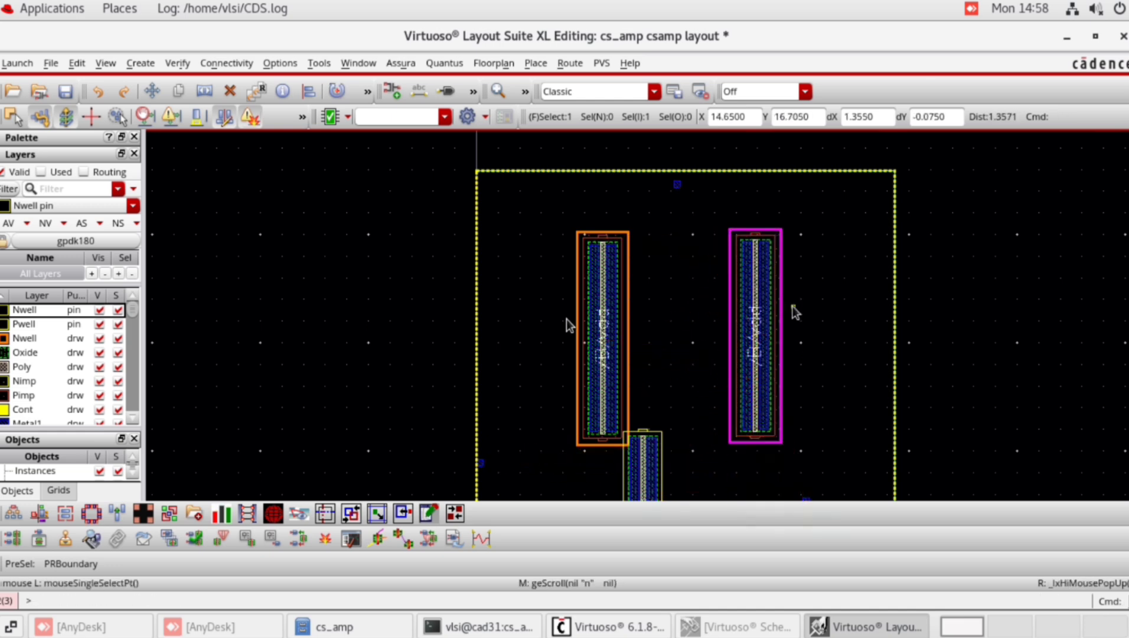
Check the transistor arrangement in the schematic and move the NMOS directly below the right PMOS in the layout.
click(744, 629)
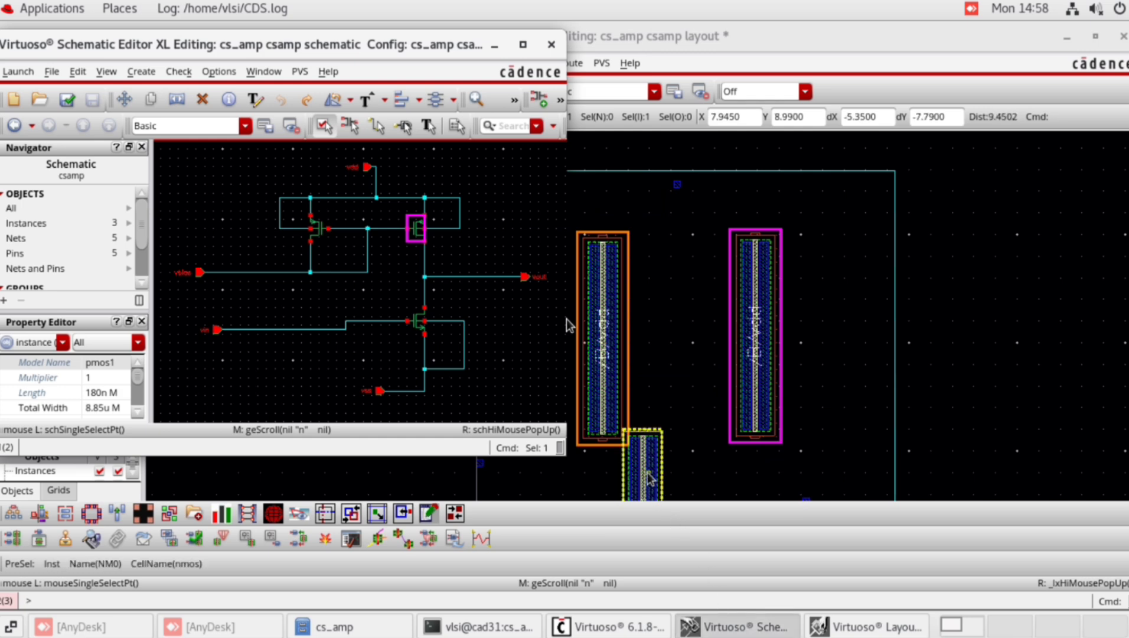
click(726, 479)
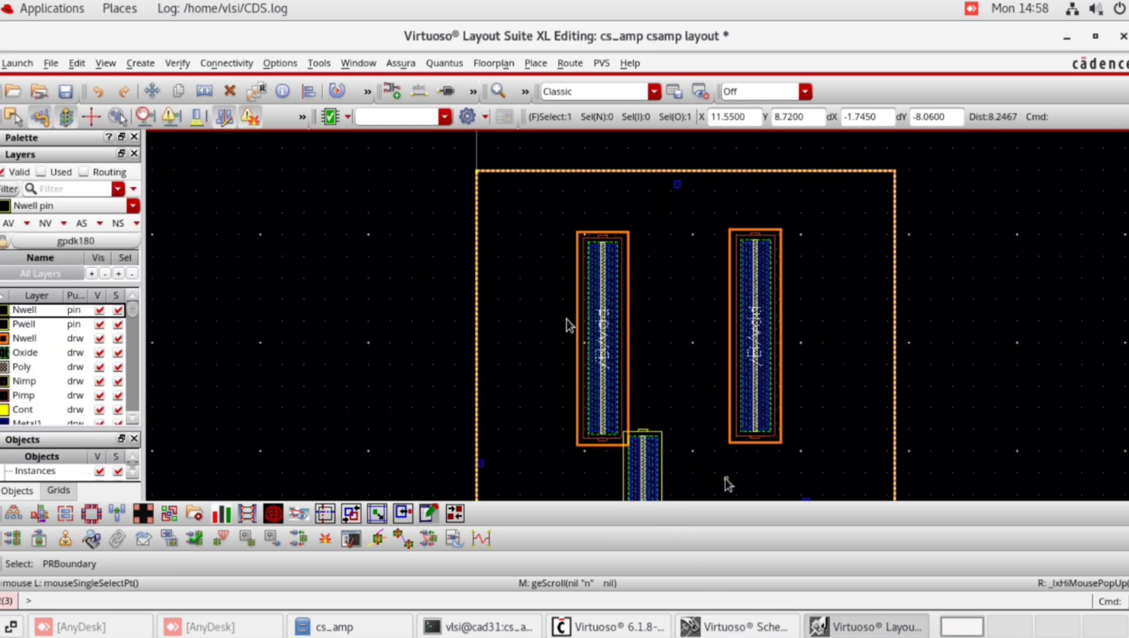
scroll(725, 481, down, 2)
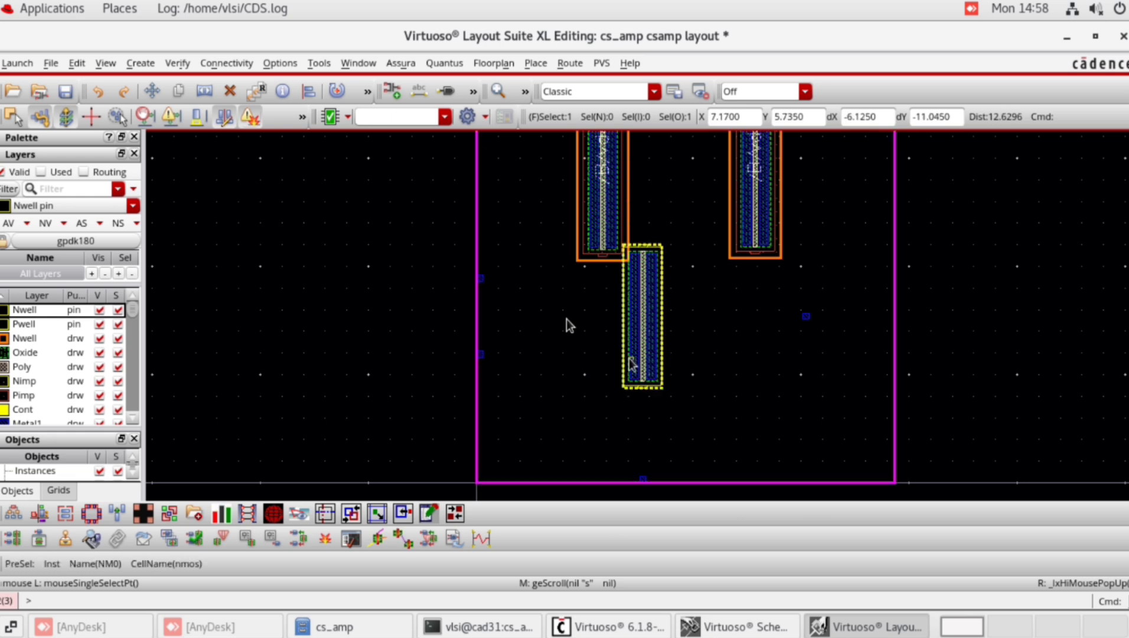
drag(630, 363, 767, 449)
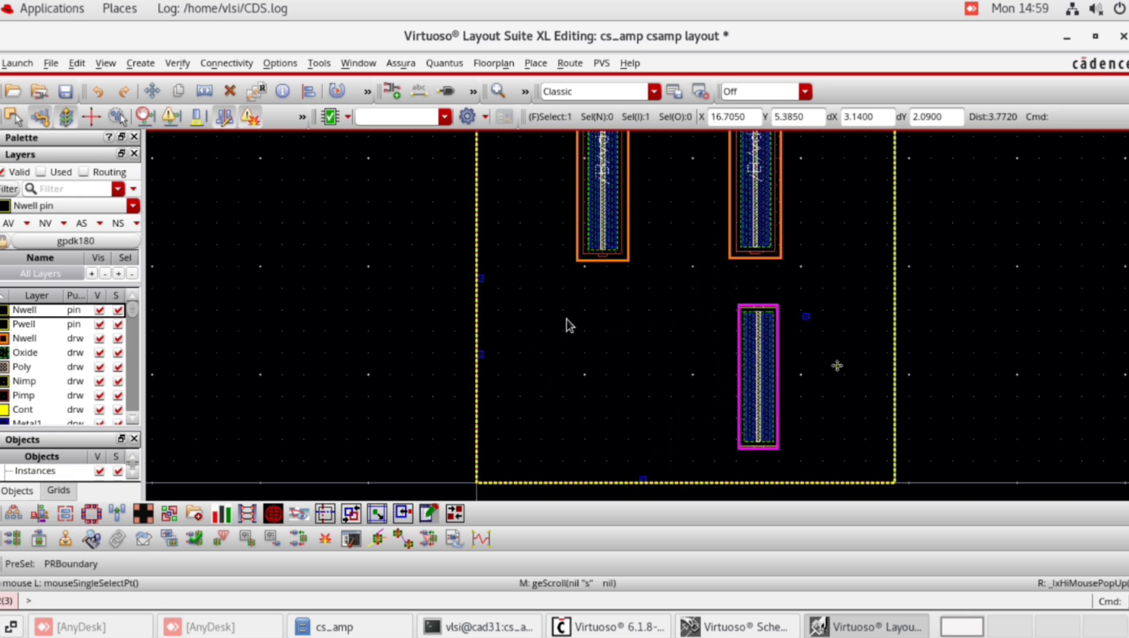
Nudge the right PMOS and the left PMOS slightly higher inside the PR boundary.
scroll(568, 325, up, 2)
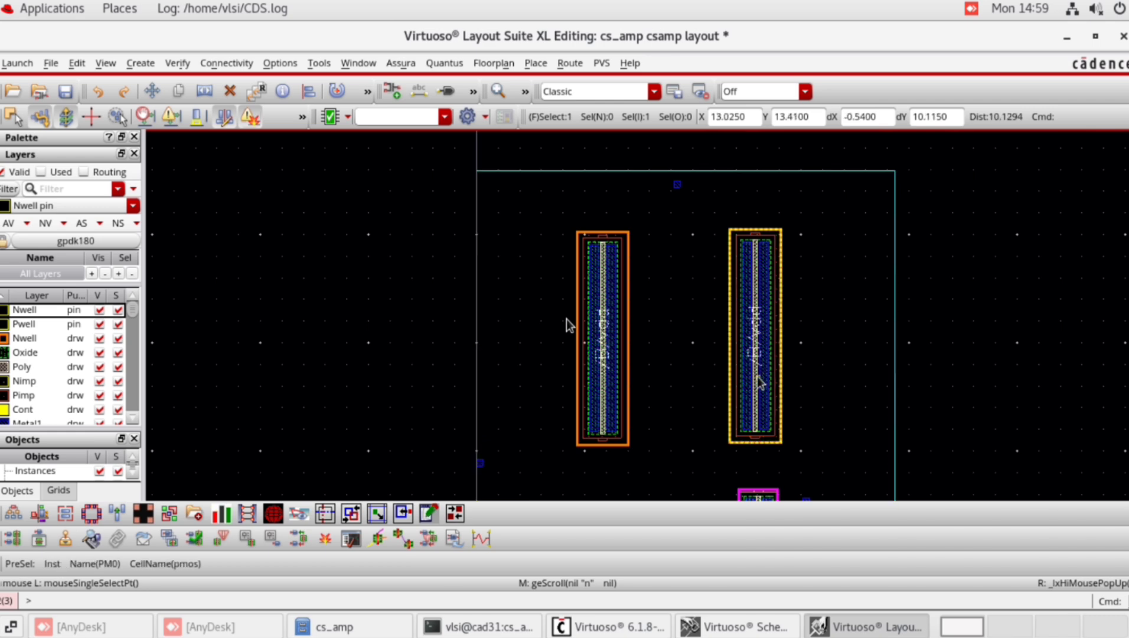
drag(756, 379, 756, 355)
click(756, 354)
click(605, 383)
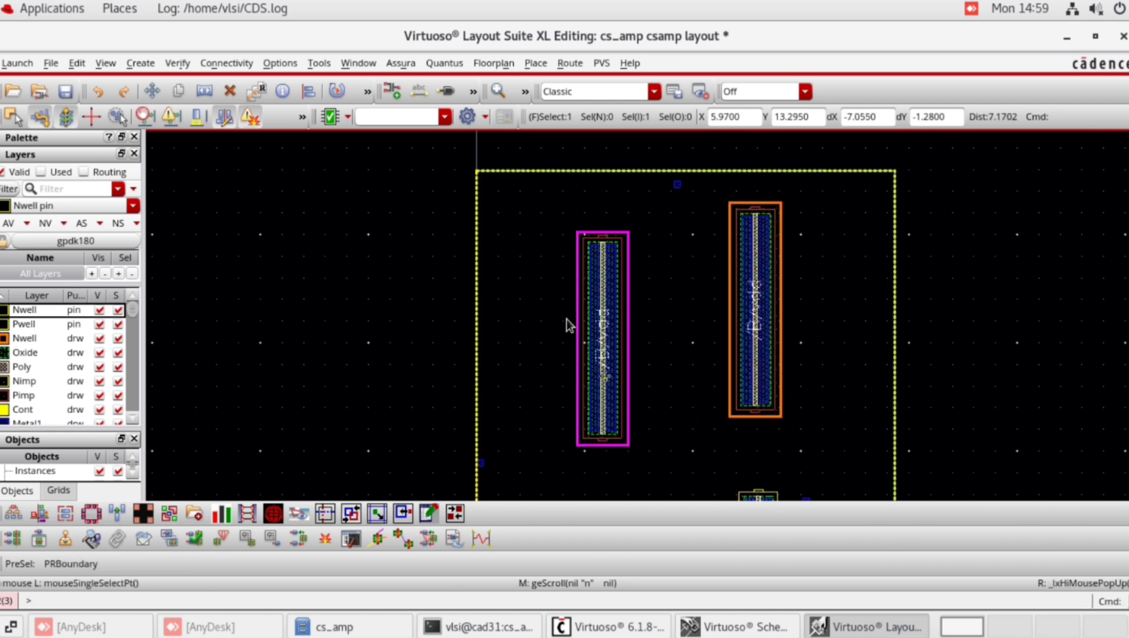
drag(605, 383, 605, 354)
click(605, 354)
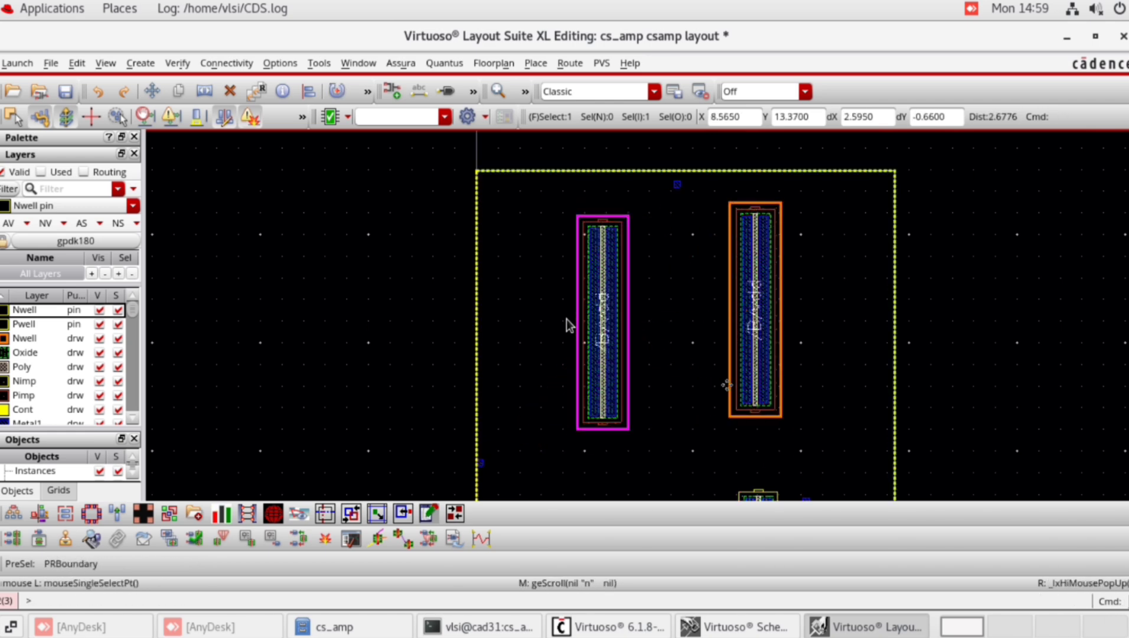
Shift the right PMOS slightly down and the left PMOS slightly up so that the two are almost level.
click(770, 377)
drag(770, 380, 770, 386)
click(826, 401)
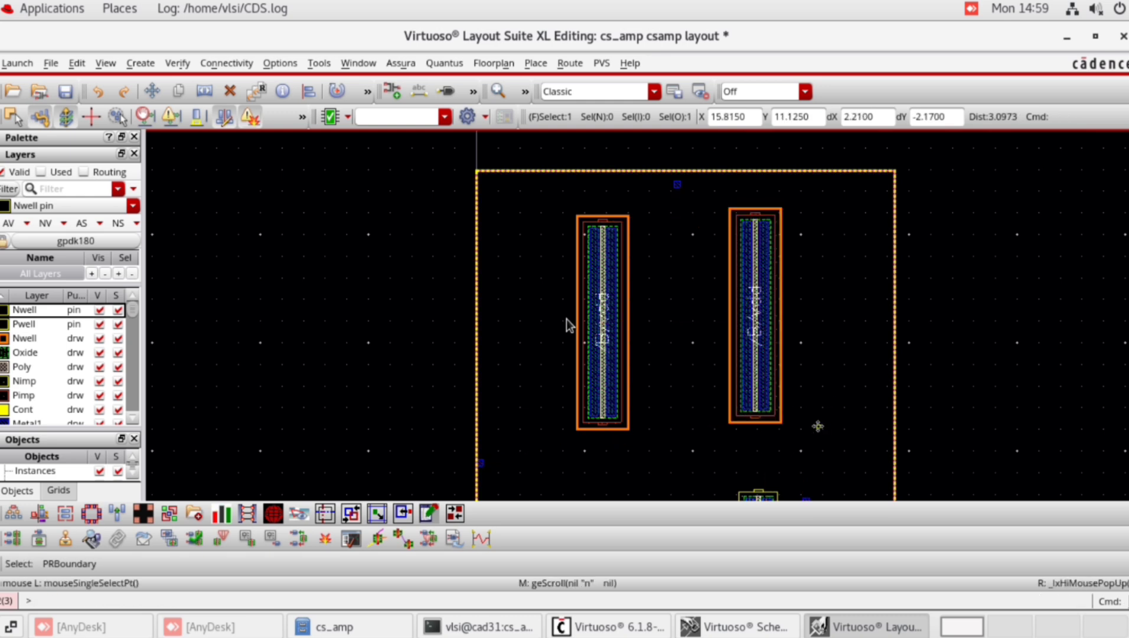
scroll(567, 325, down, 2)
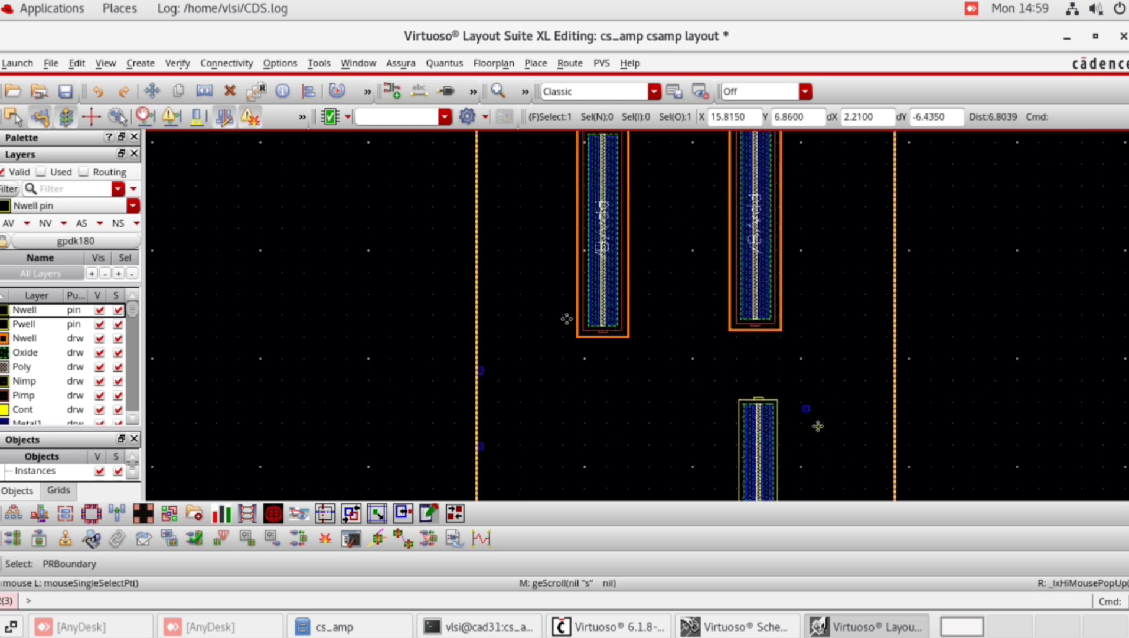
scroll(818, 425, up, 2)
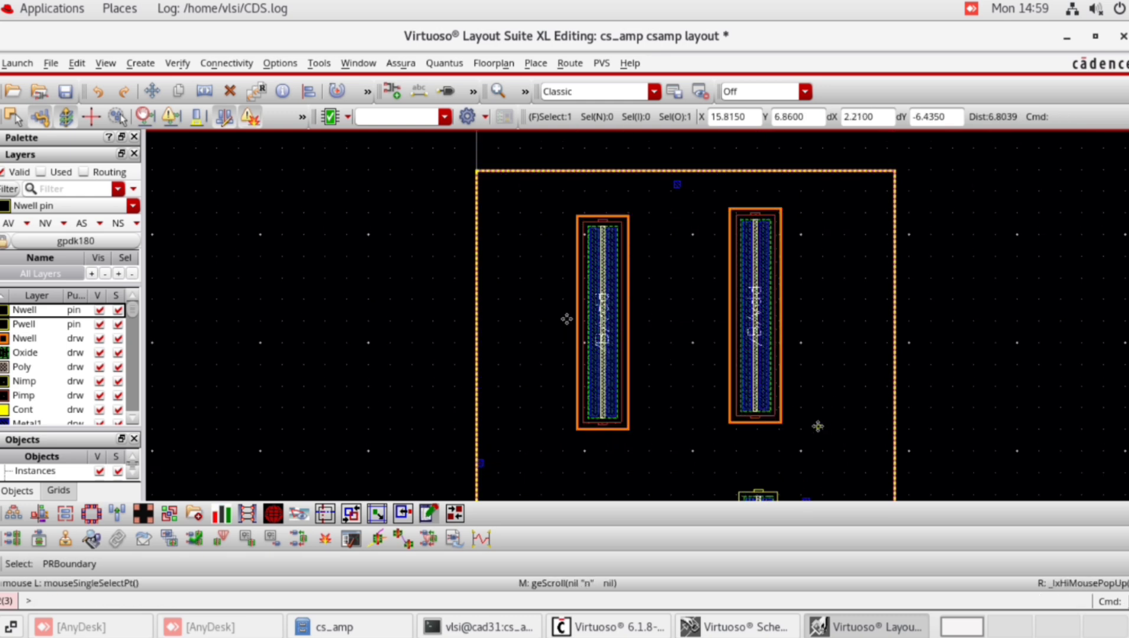
click(618, 384)
key(m)
click(616, 378)
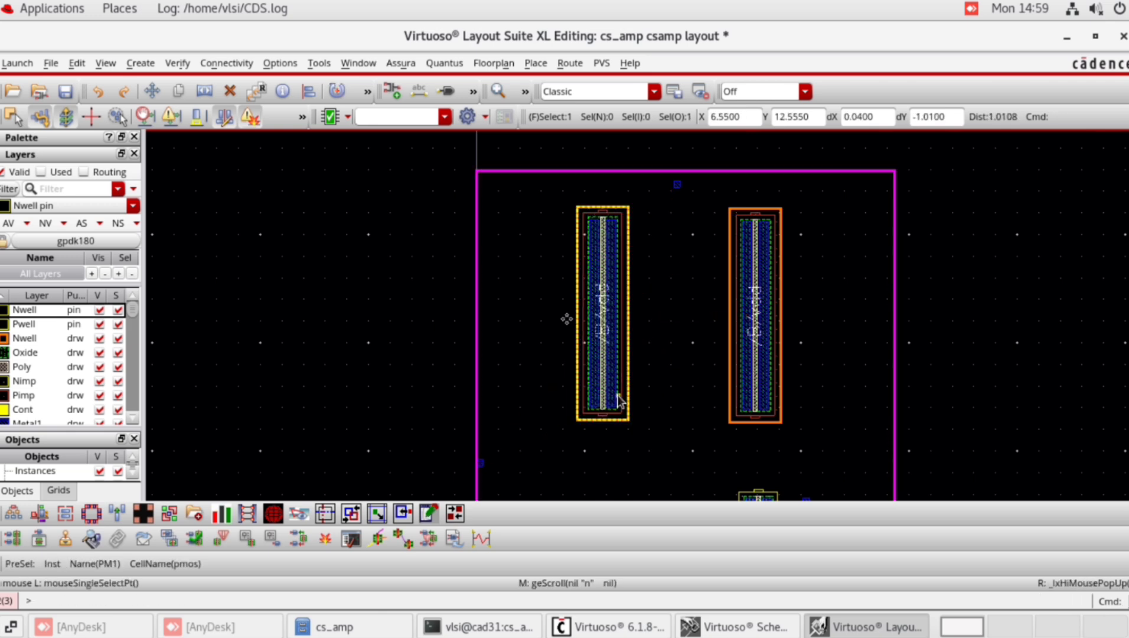
Set the left PMOS (PM1) Bodytie Type parameter to Integrated and apply it.
click(618, 401)
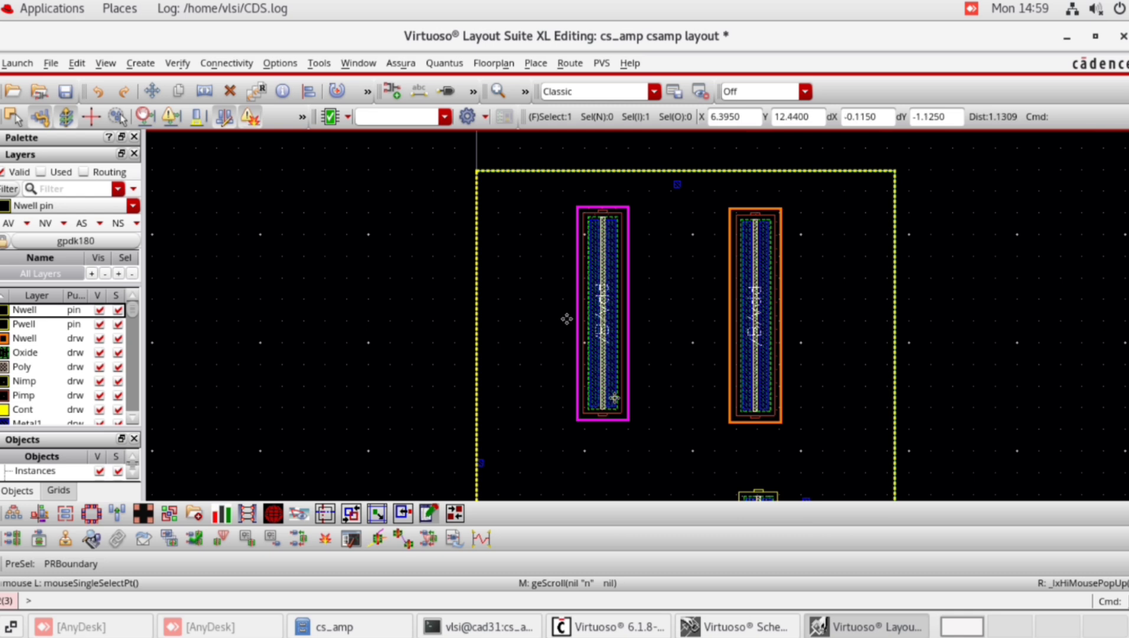
right_click(614, 398)
click(643, 596)
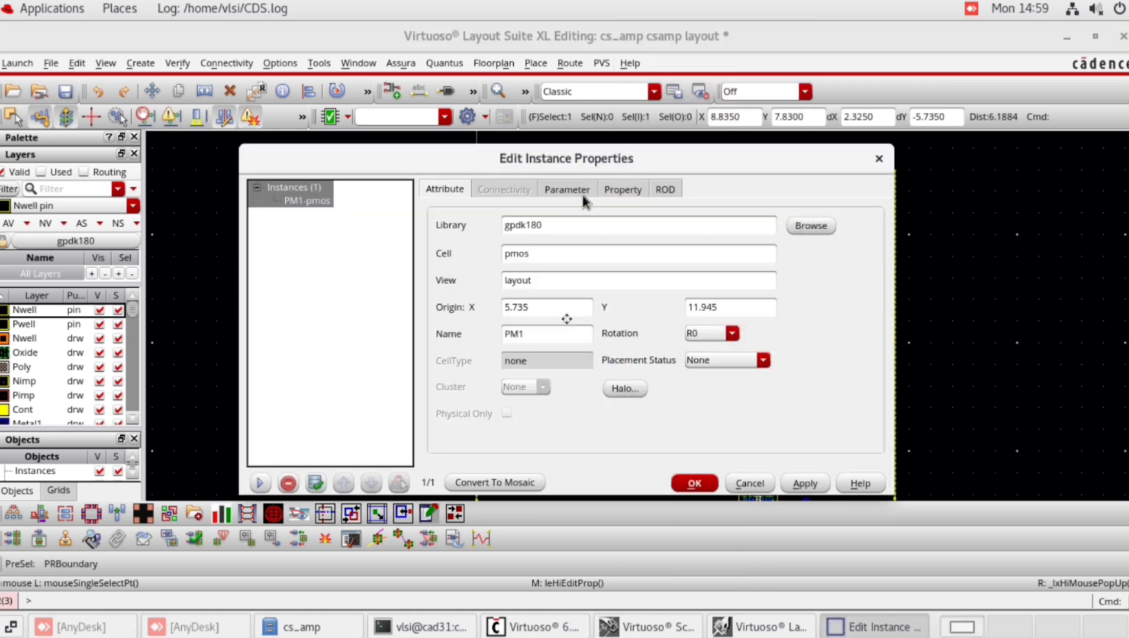
click(567, 190)
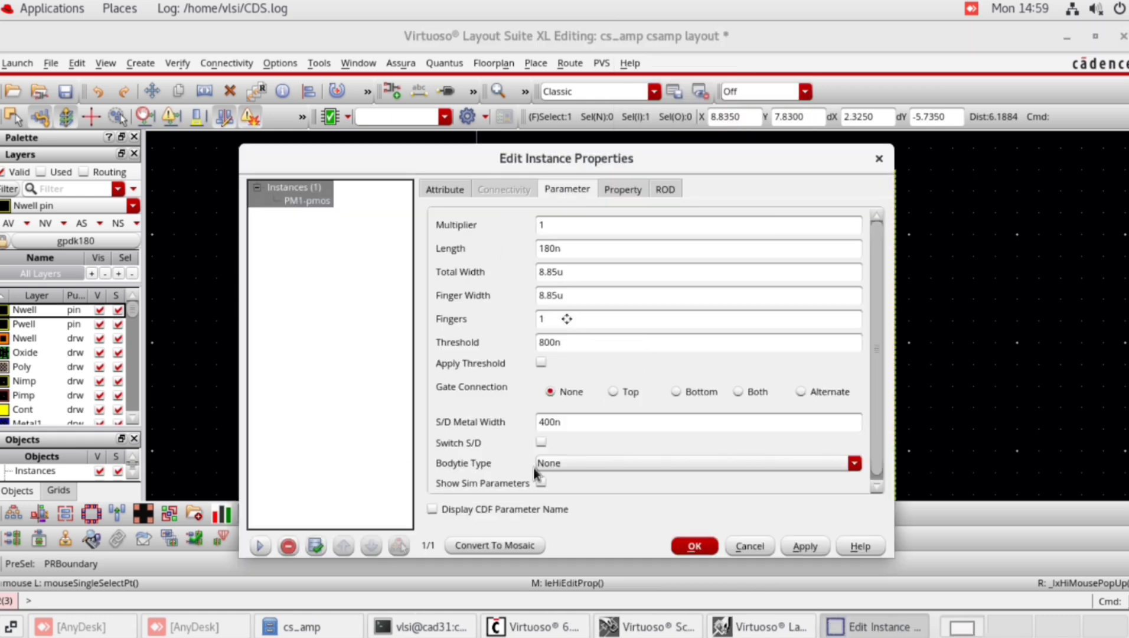
click(588, 462)
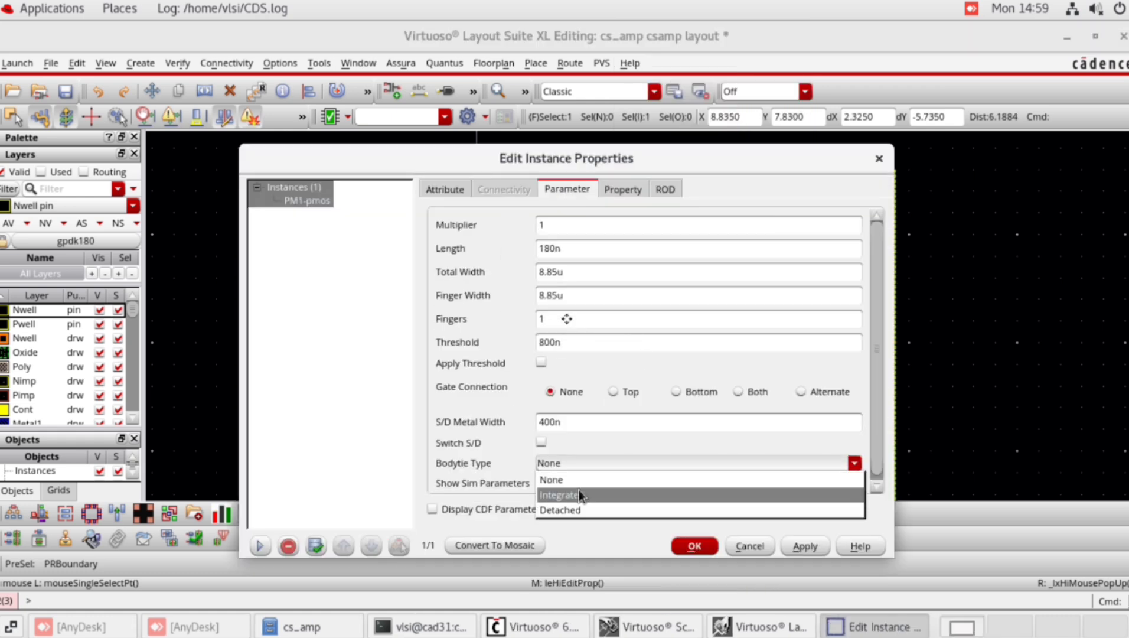
click(579, 494)
click(690, 556)
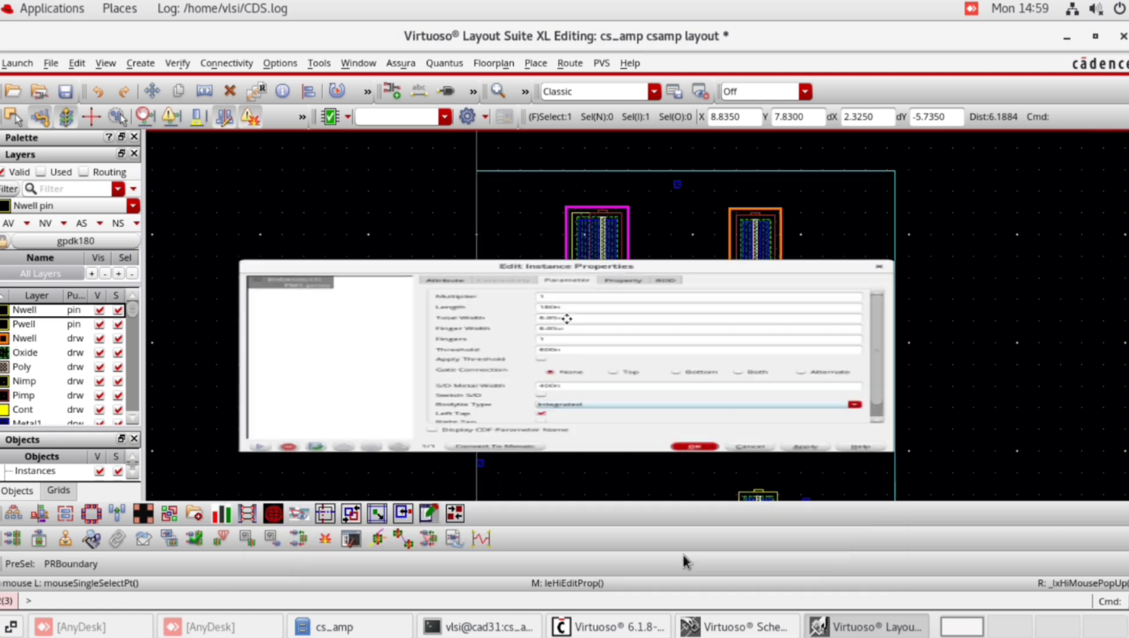
Set the right PMOS (PM0) Bodytie Type to Integrated and apply it.
click(762, 389)
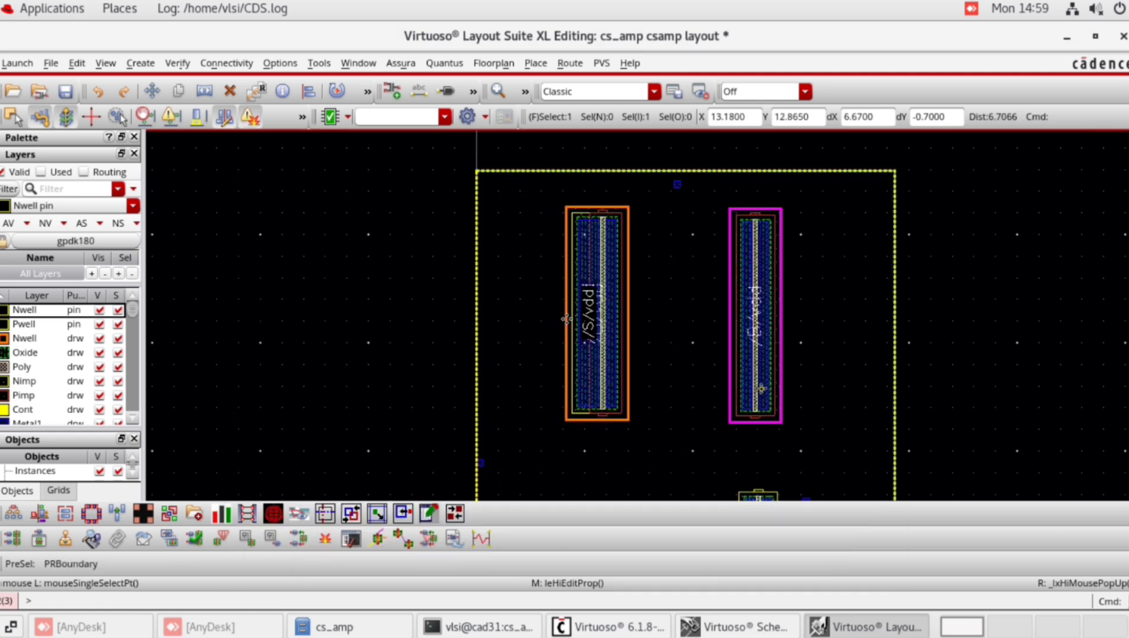
right_click(767, 391)
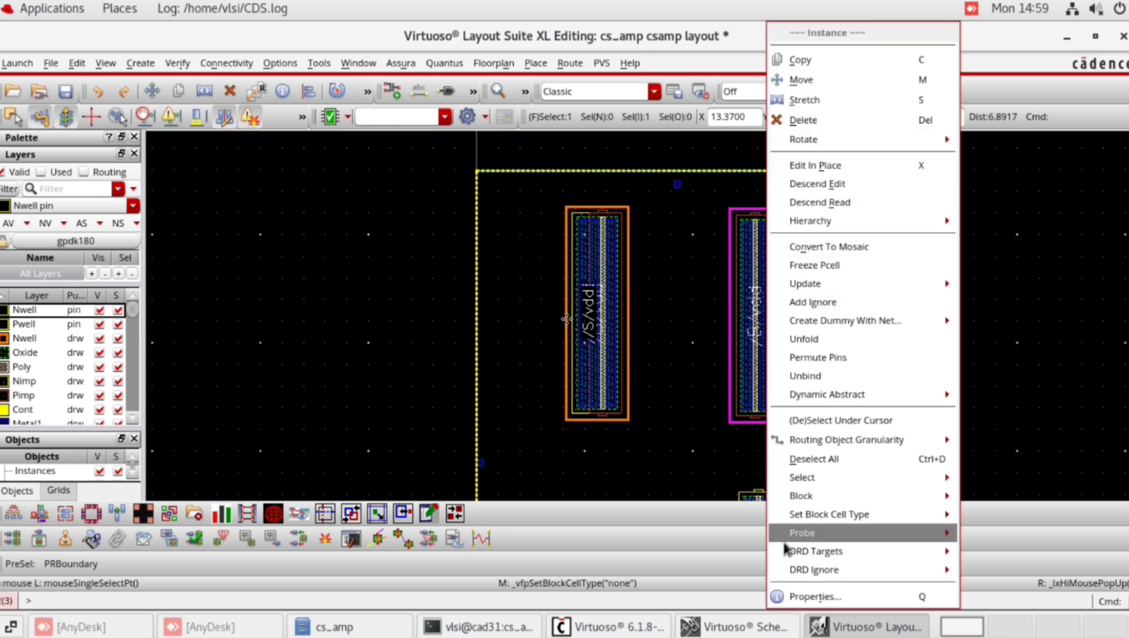
click(802, 597)
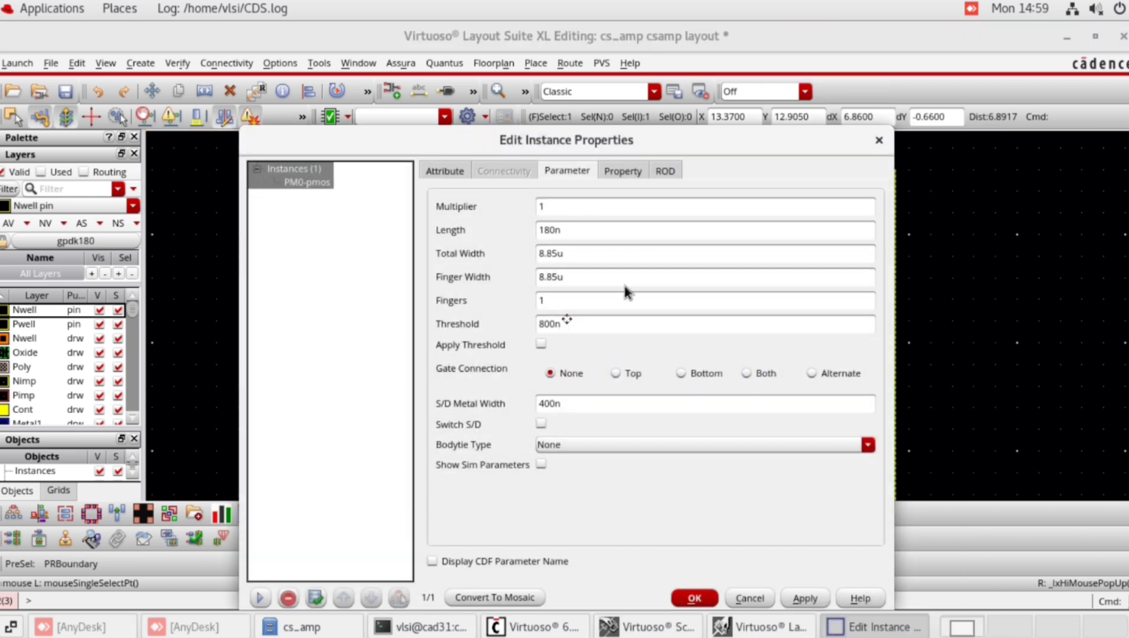
click(630, 447)
click(614, 474)
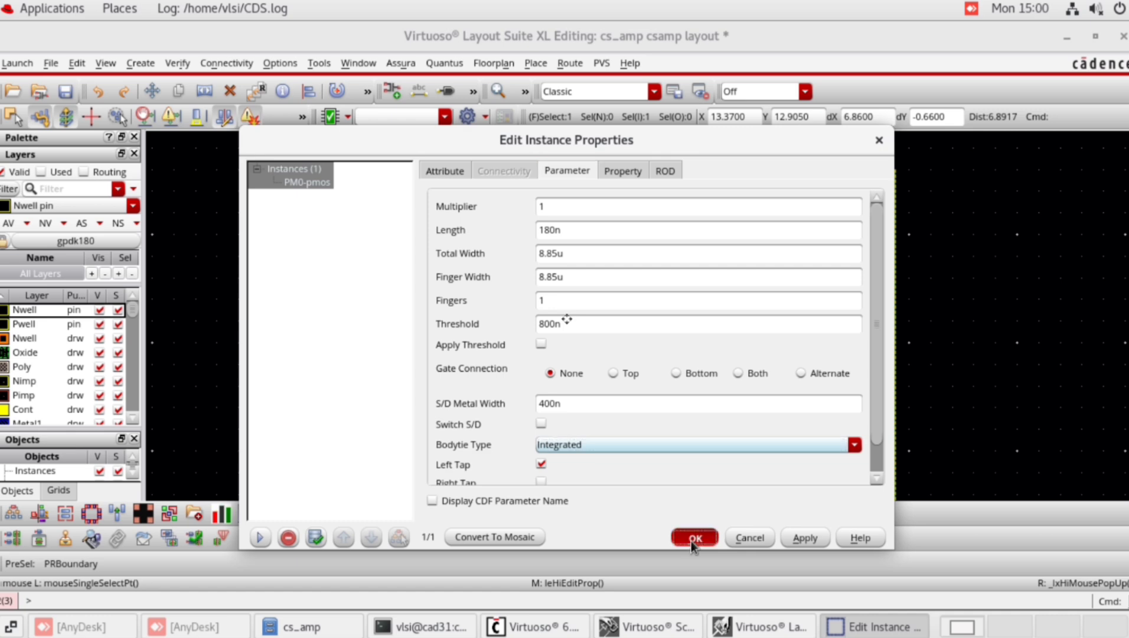
click(693, 537)
Give the NMOS (NM0) below the right PMOS an Integrated body tie through its instance parameters.
scroll(762, 442, down, 2)
scroll(762, 442, down, 3)
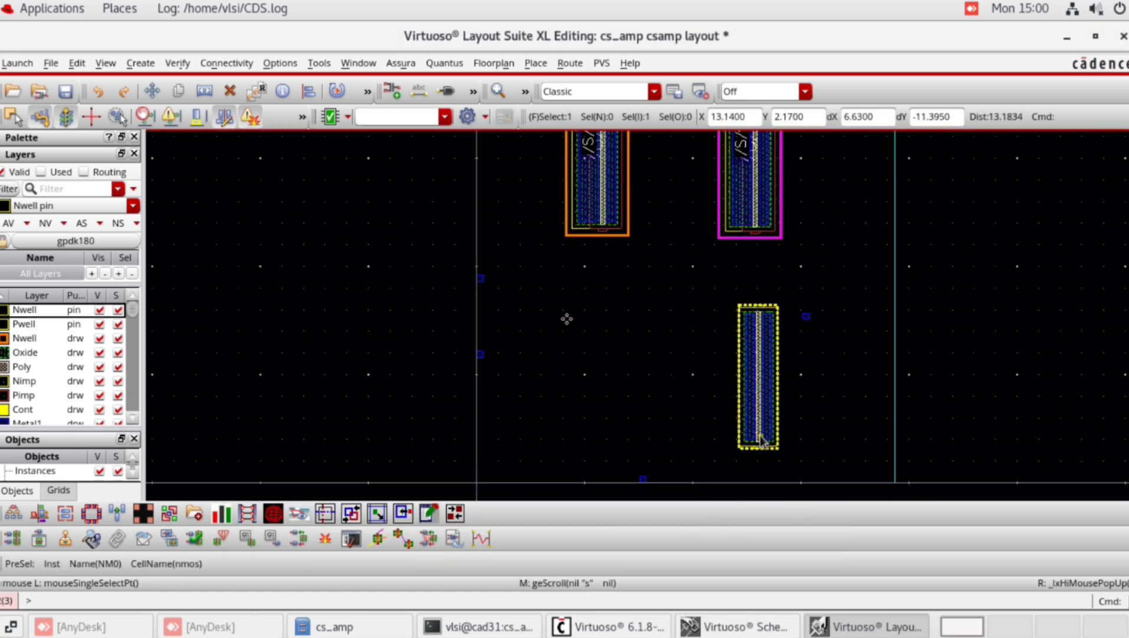
click(756, 420)
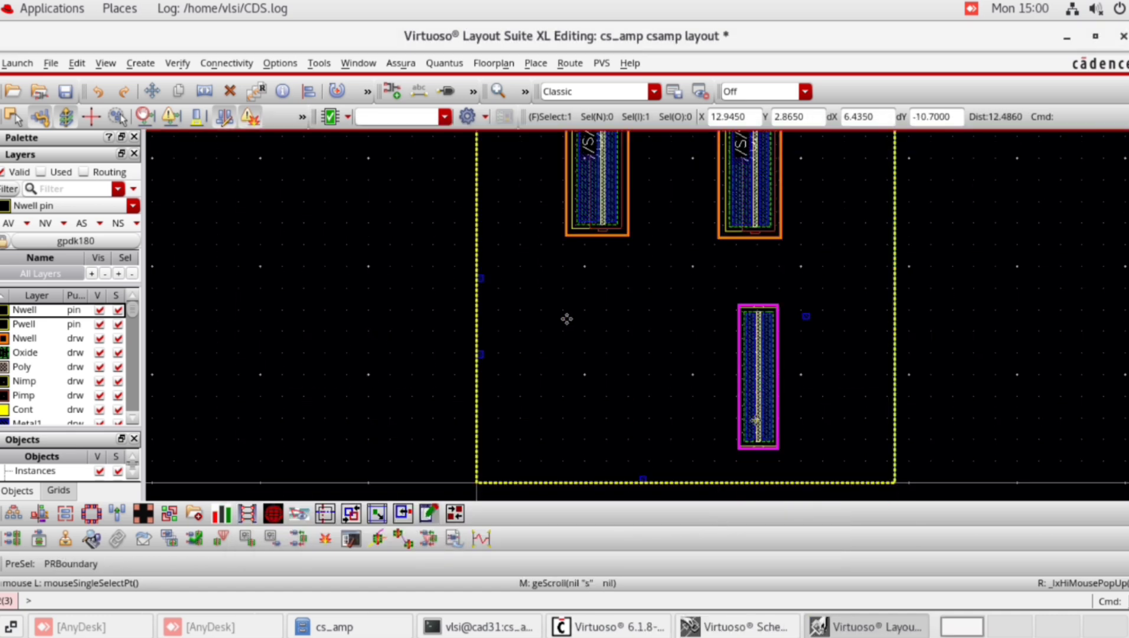
right_click(756, 420)
click(788, 598)
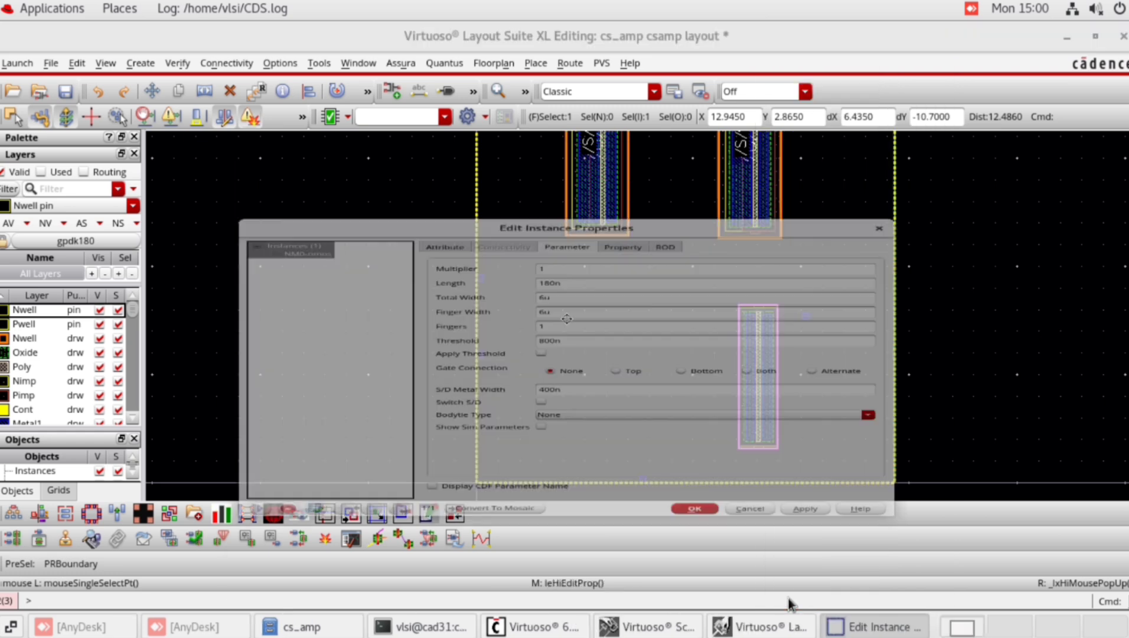
click(643, 450)
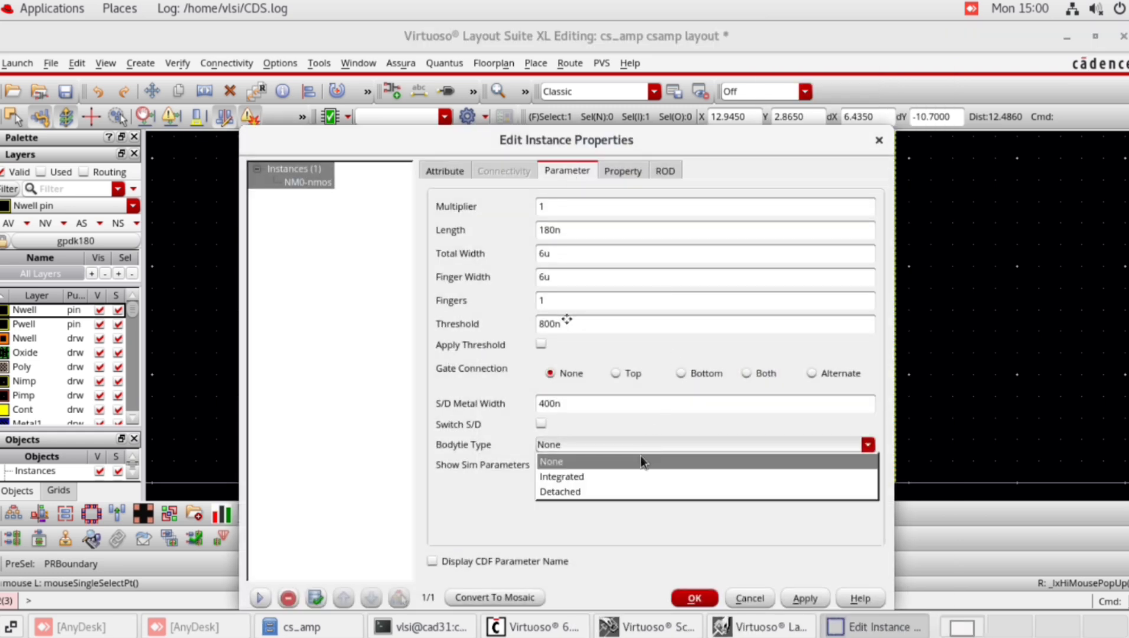
click(632, 474)
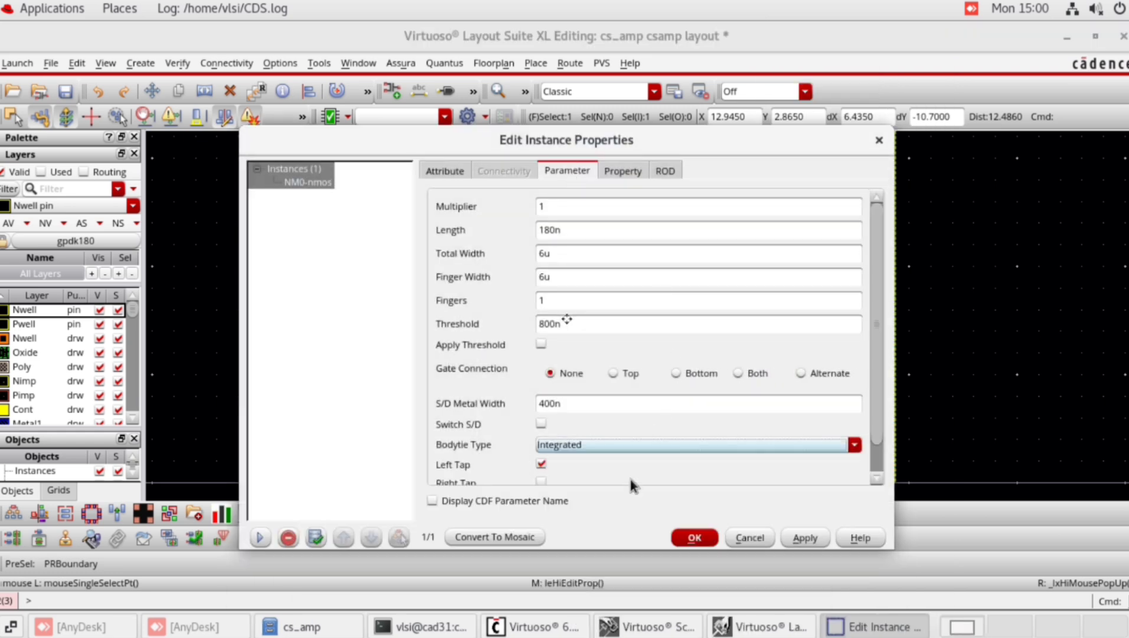
click(692, 539)
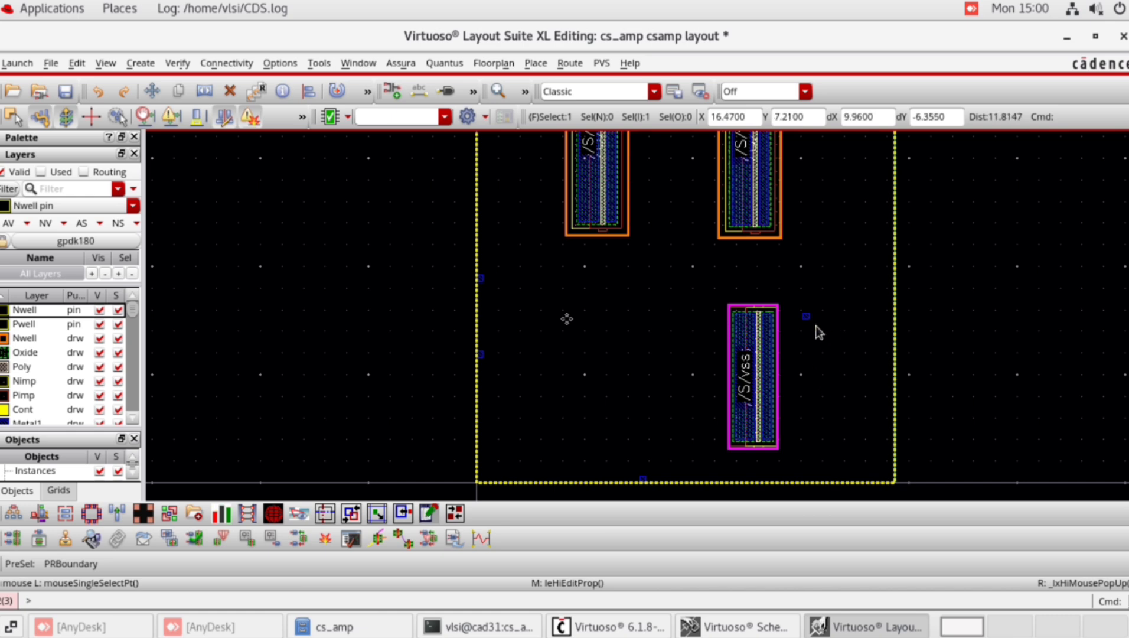
Move the vout pin up and to the right, closer to the PR boundary's right edge and between the PMOS and NMOS levels.
ctrl+scroll(806, 319, up, 2)
ctrl+scroll(806, 318, up, 4)
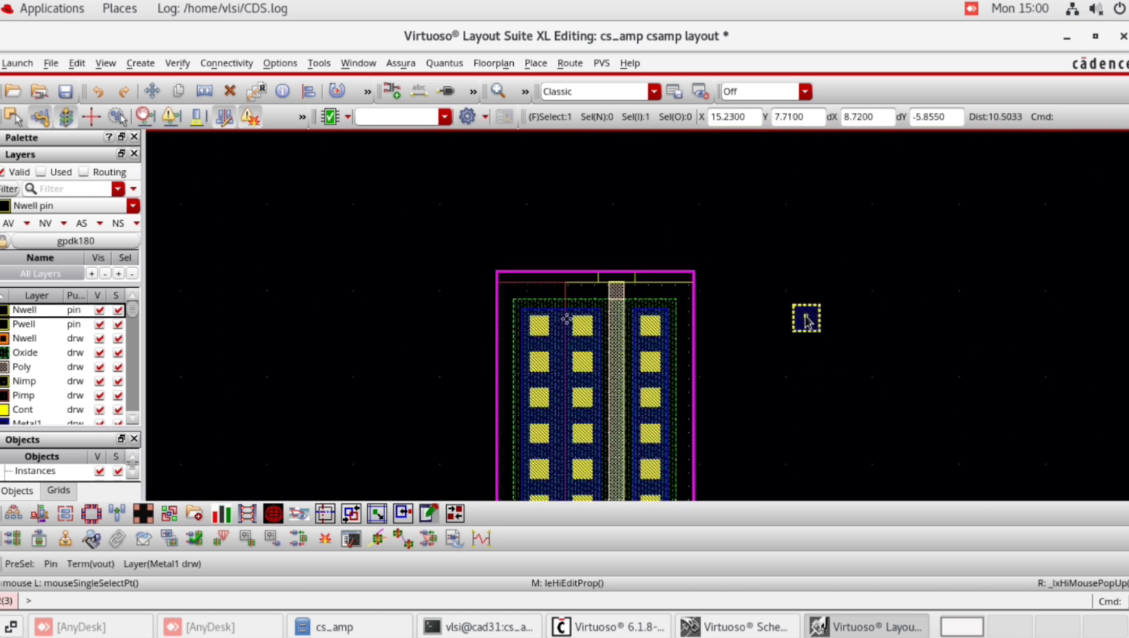
ctrl+scroll(806, 317, down, 4)
click(806, 317)
key(m)
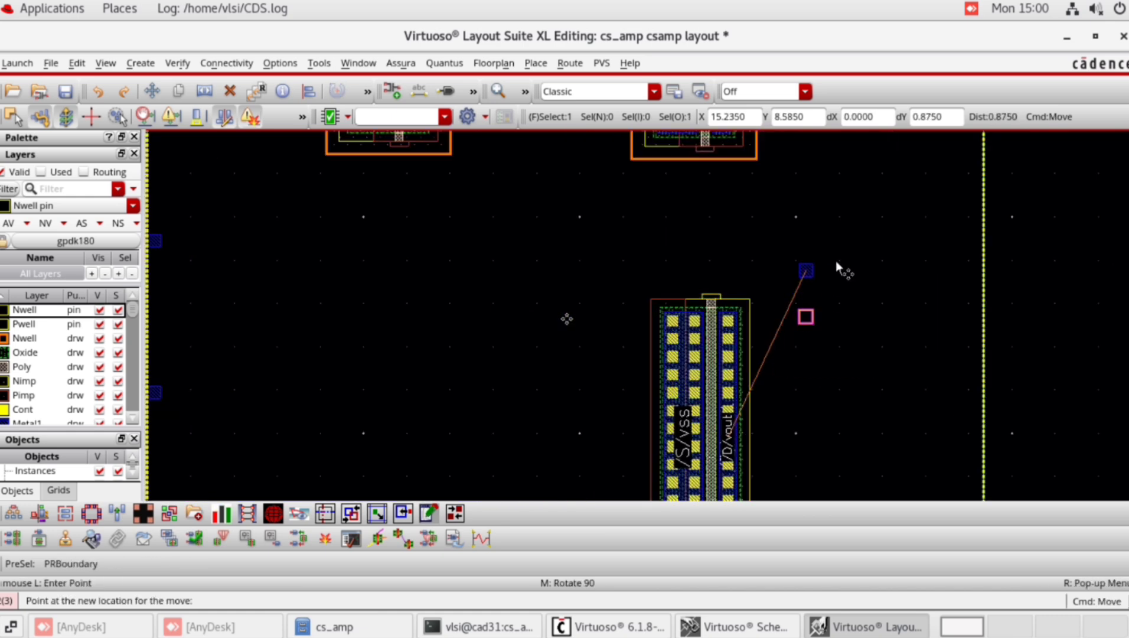
click(913, 231)
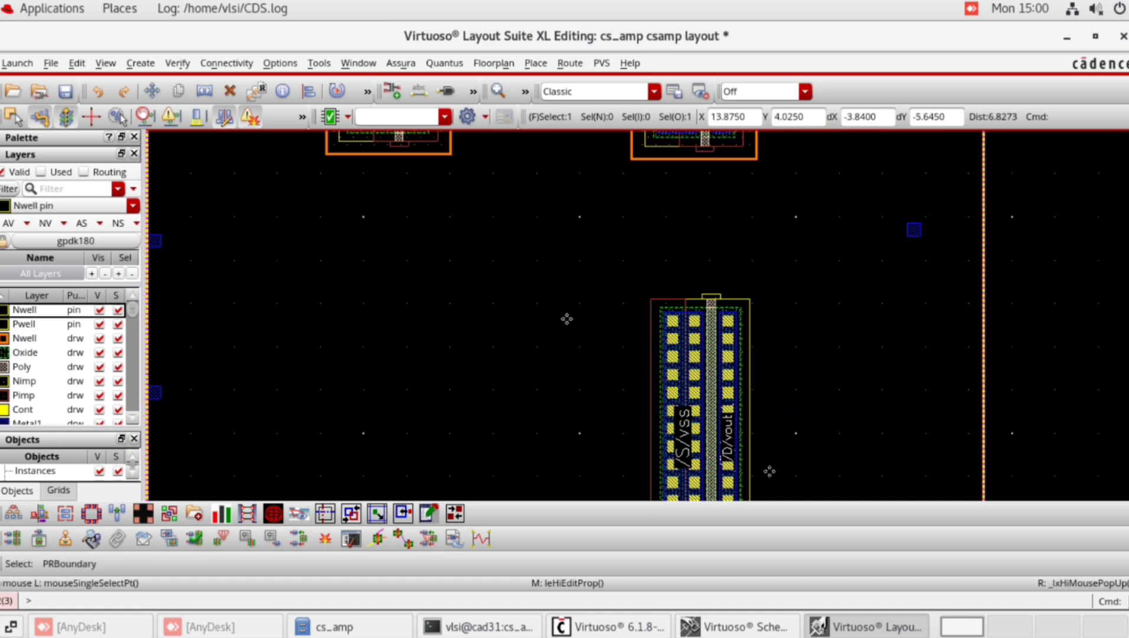
Check the connections in the schematic, then route an L-shaped Metal1 wire from the vout pin down and across to the NMOS drain.
click(755, 631)
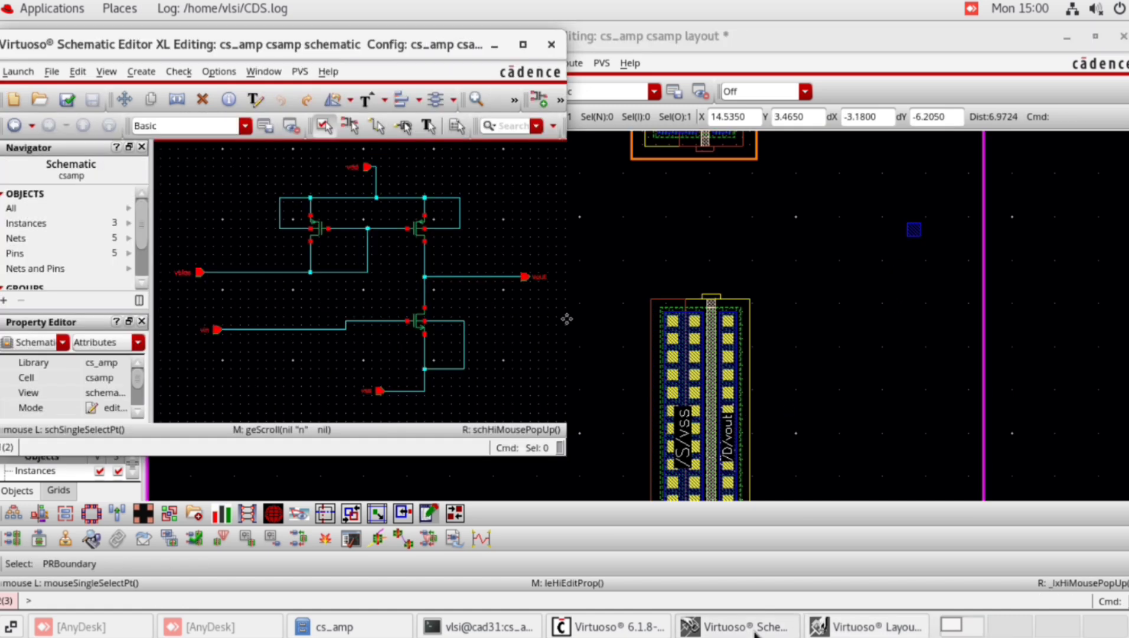
click(567, 324)
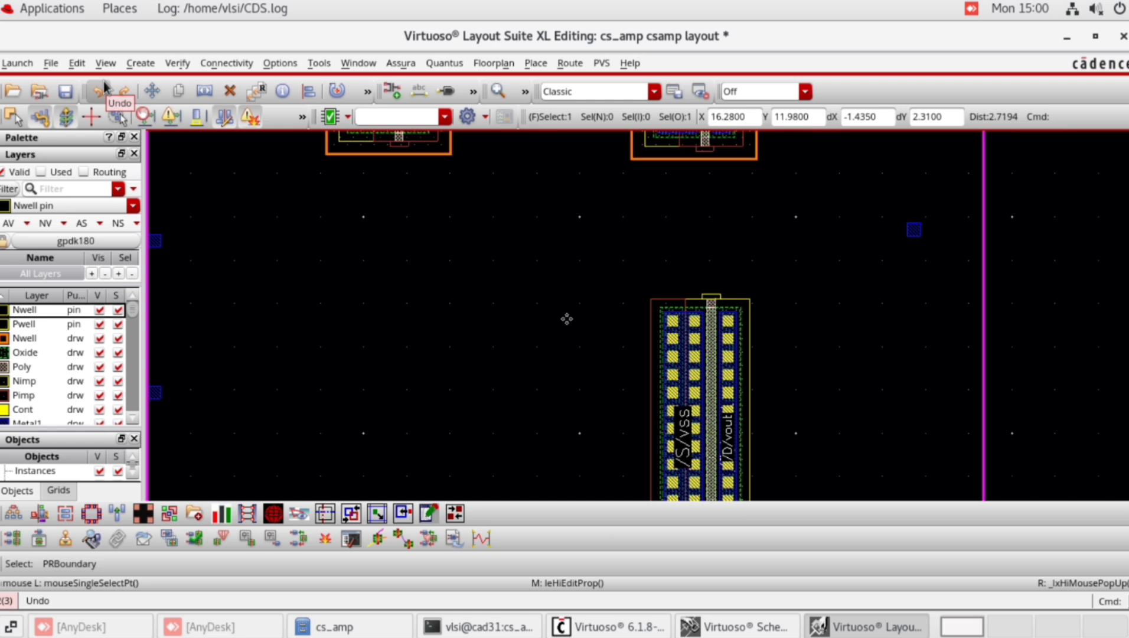
click(141, 63)
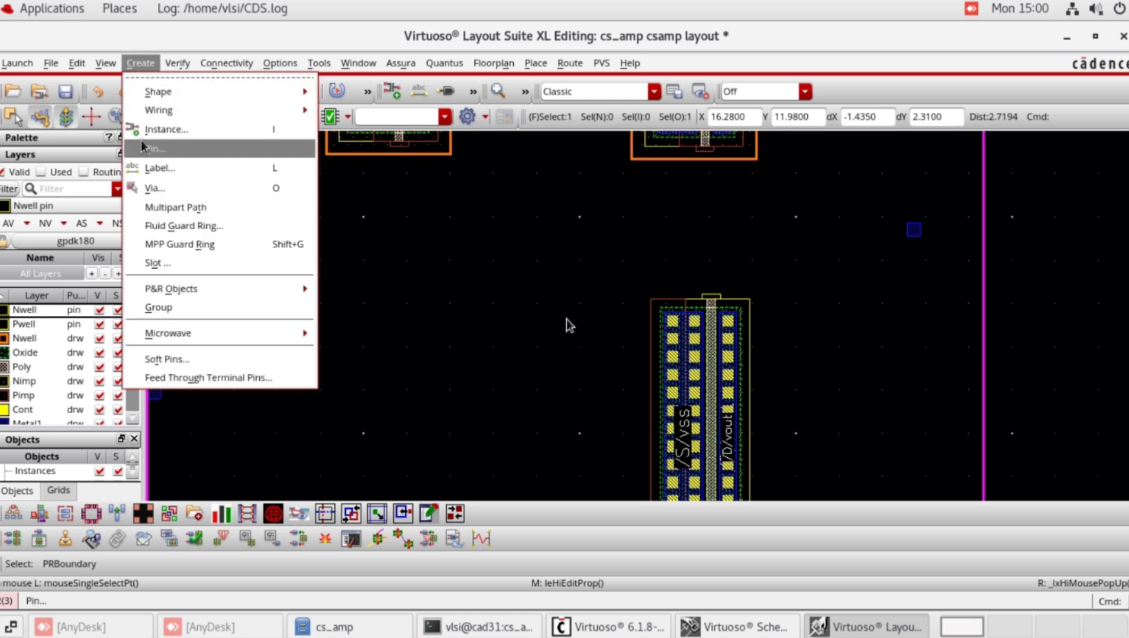
mouse_move(298, 110)
click(343, 123)
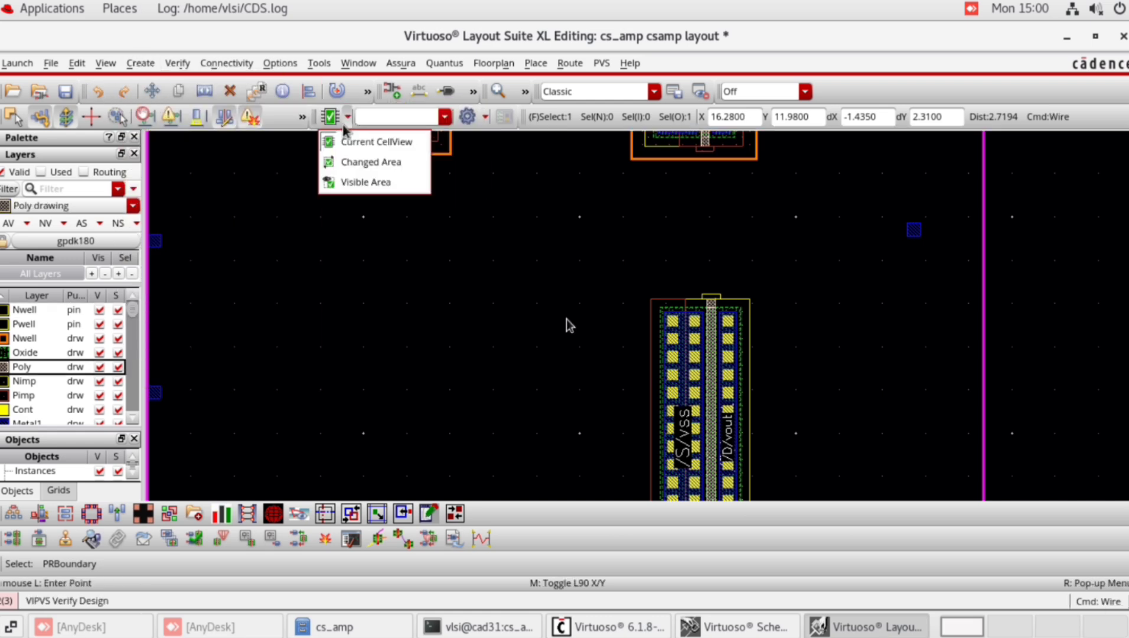
click(147, 65)
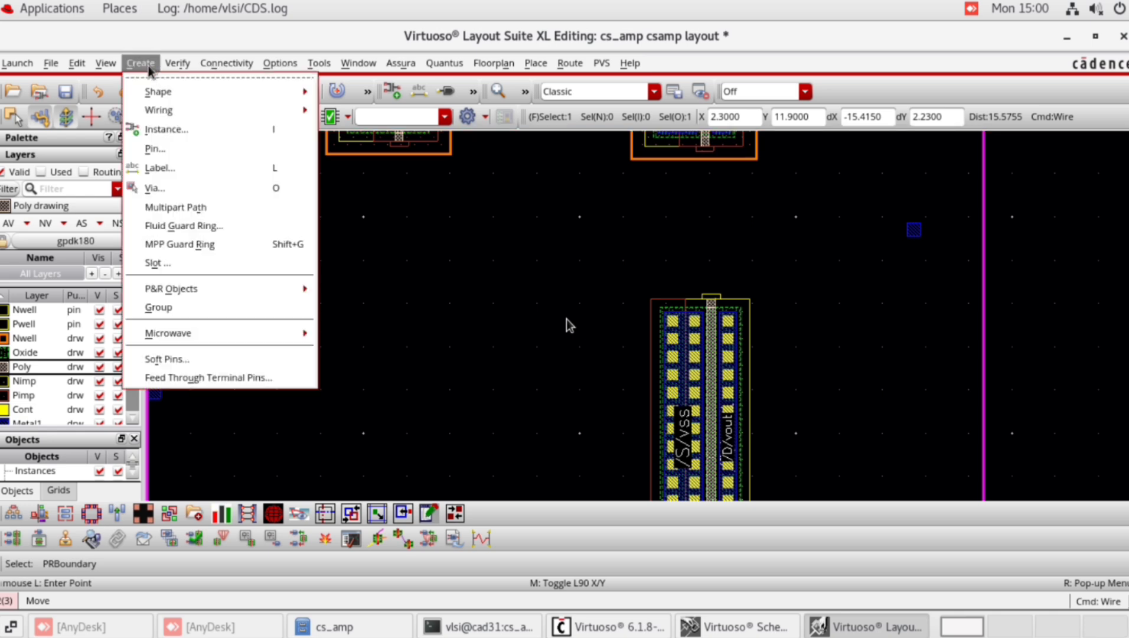
mouse_move(159, 111)
click(347, 121)
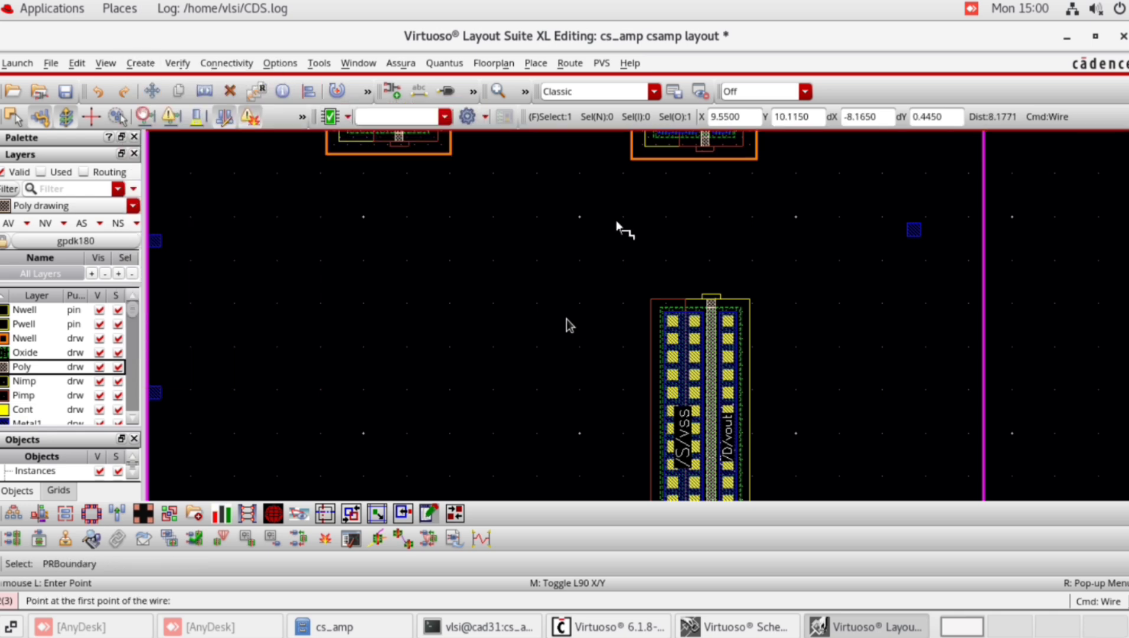
click(913, 236)
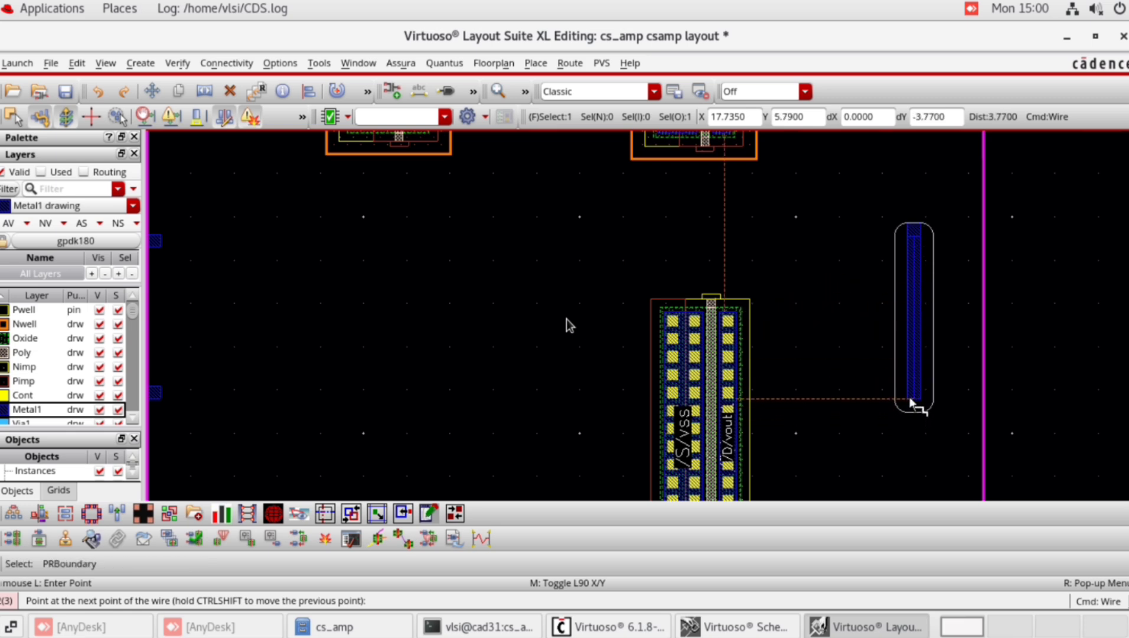
click(913, 400)
double_click(739, 400)
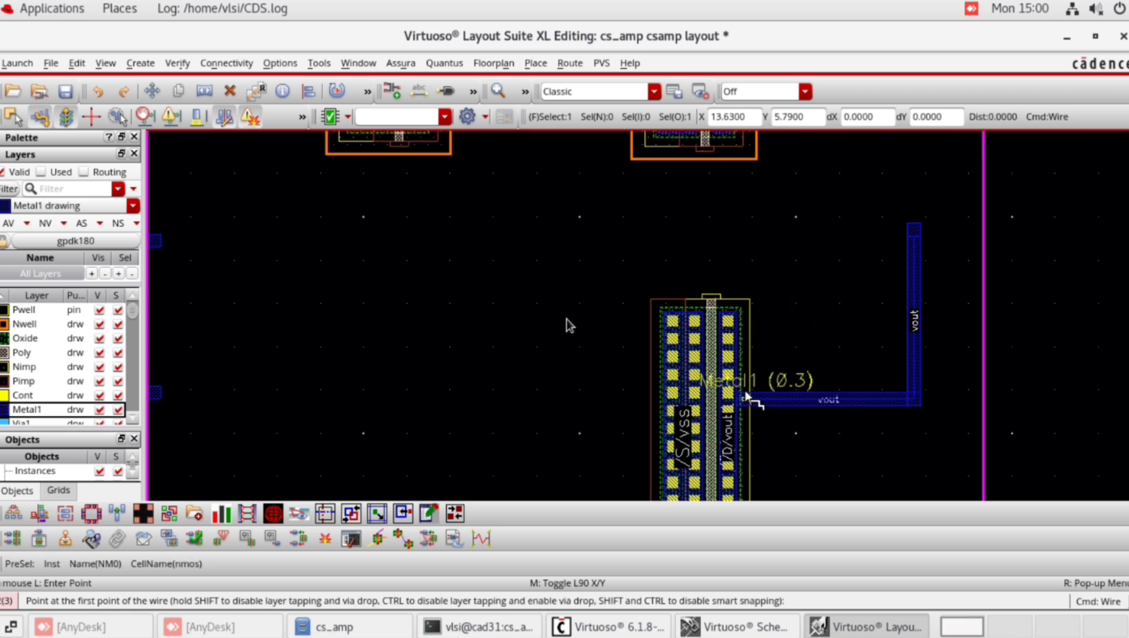
Route a Metal1 wire from the vout pin up and across to the right PMOS drain.
click(913, 231)
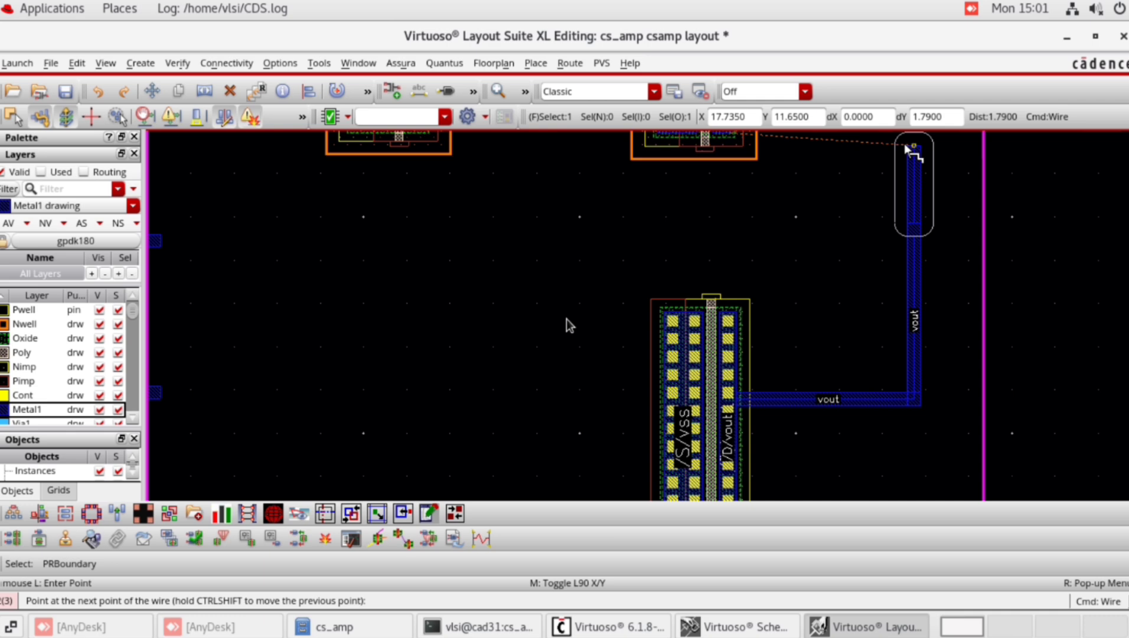
scroll(904, 144, up, 2)
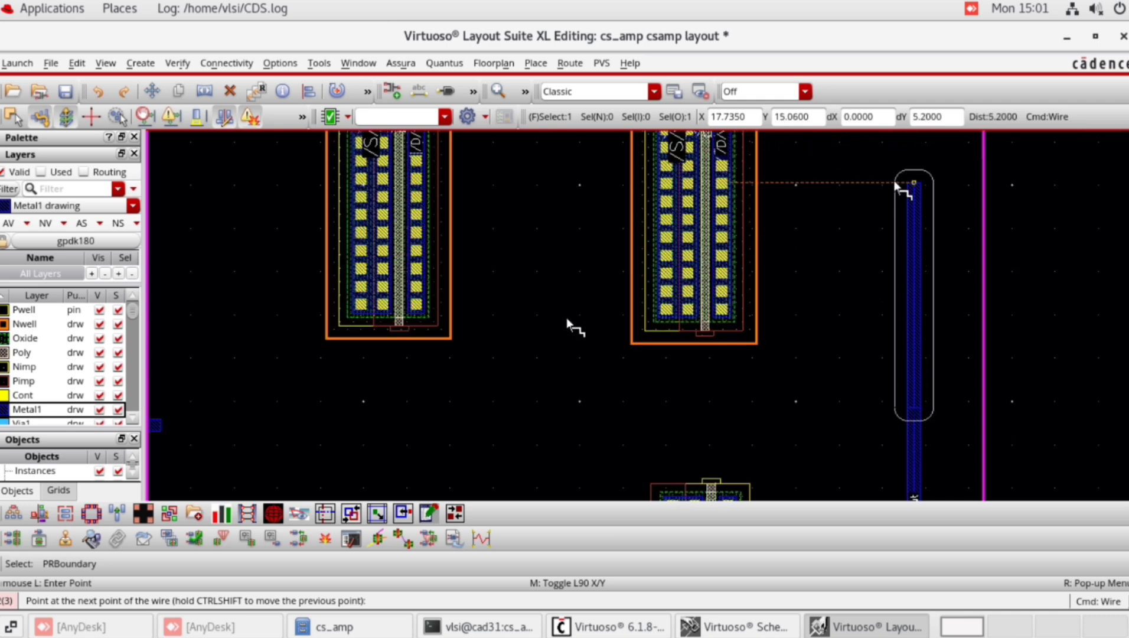
click(889, 212)
double_click(740, 232)
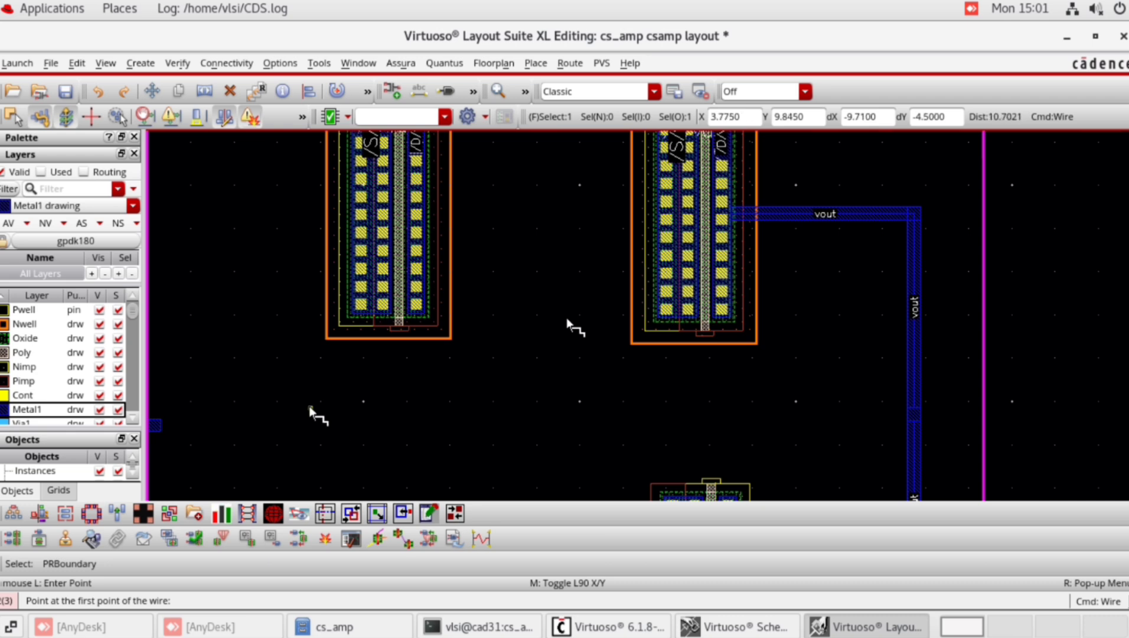
Route an L-shaped Metal1 wire from the vdd pin across and down to the left PMOS source.
scroll(309, 405, up, 2)
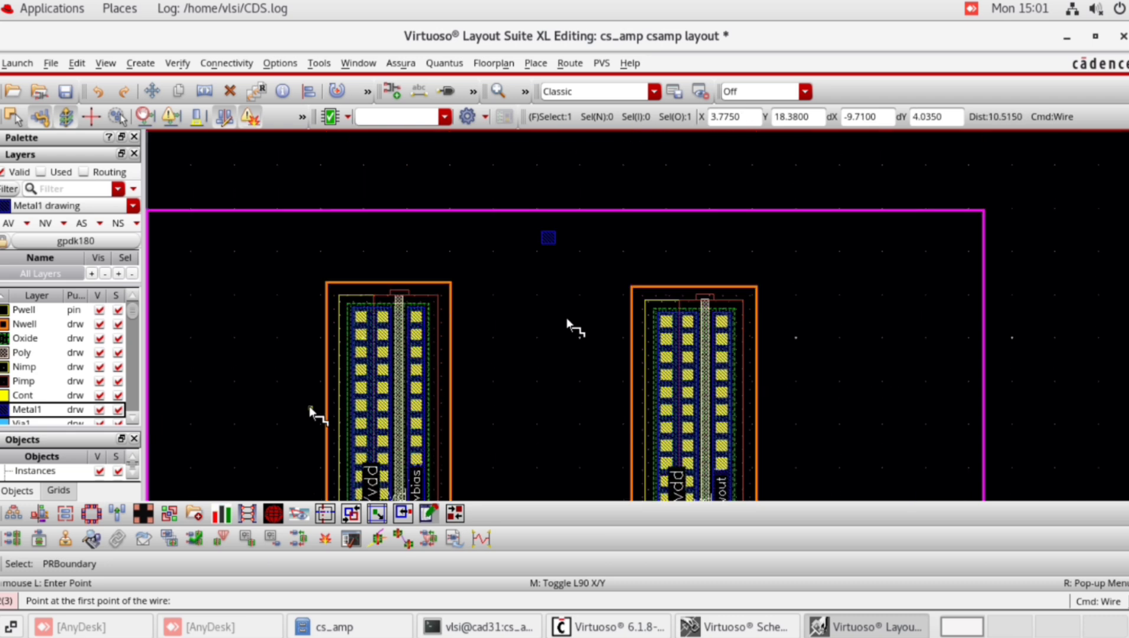
click(541, 235)
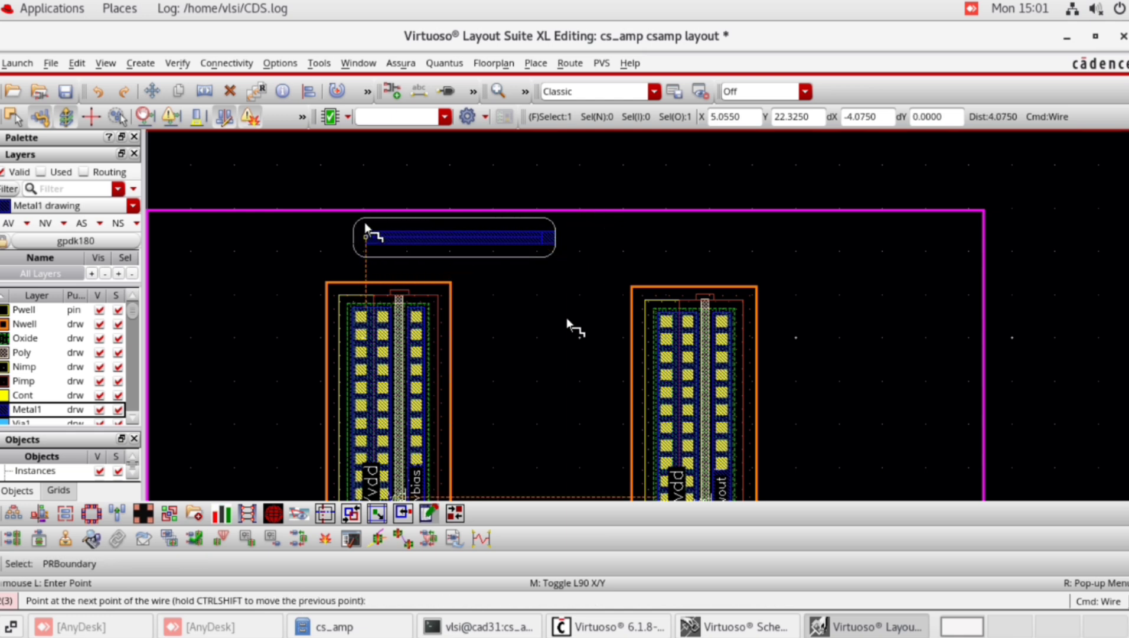
click(365, 224)
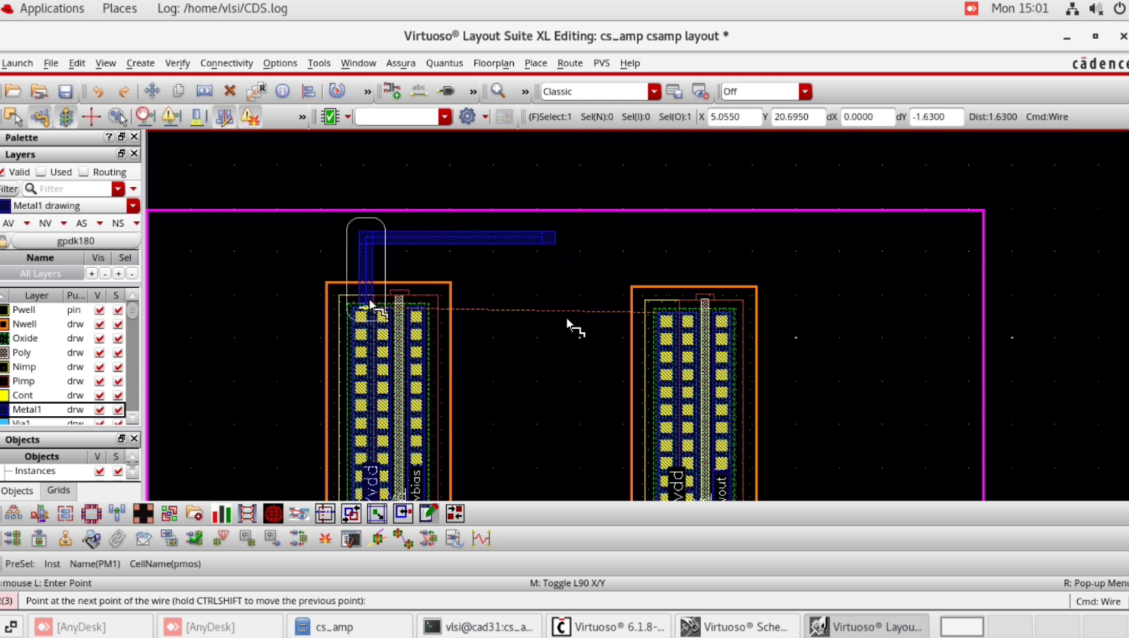
double_click(370, 302)
Route an L-shaped Metal1 wire from the vdd pin across and down to the right PMOS source, then end the wire command.
click(557, 237)
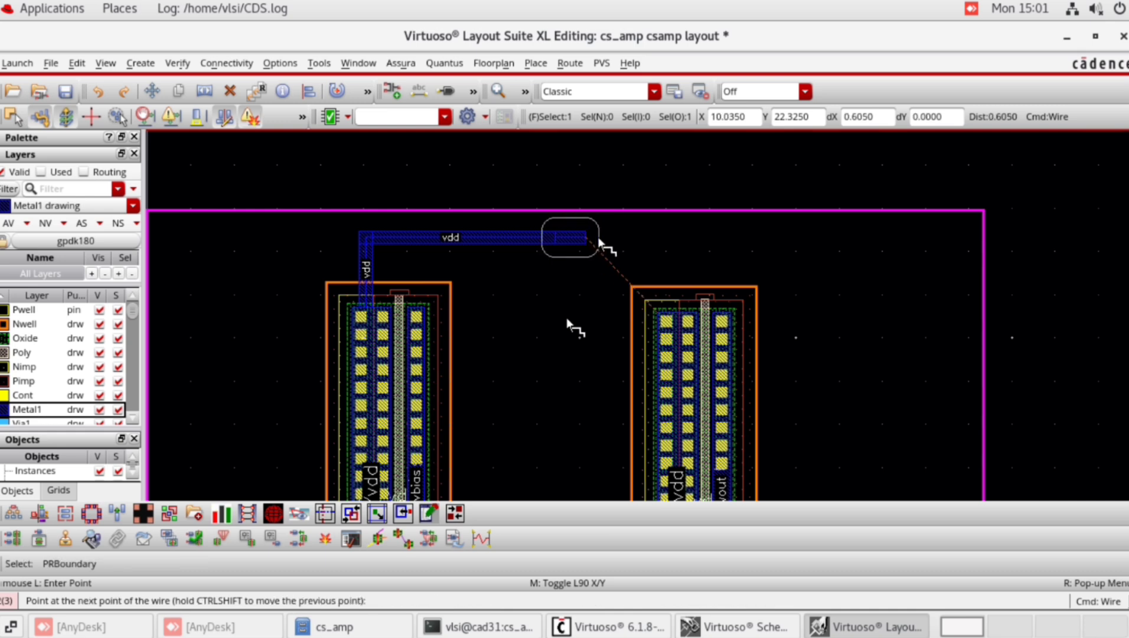
click(678, 237)
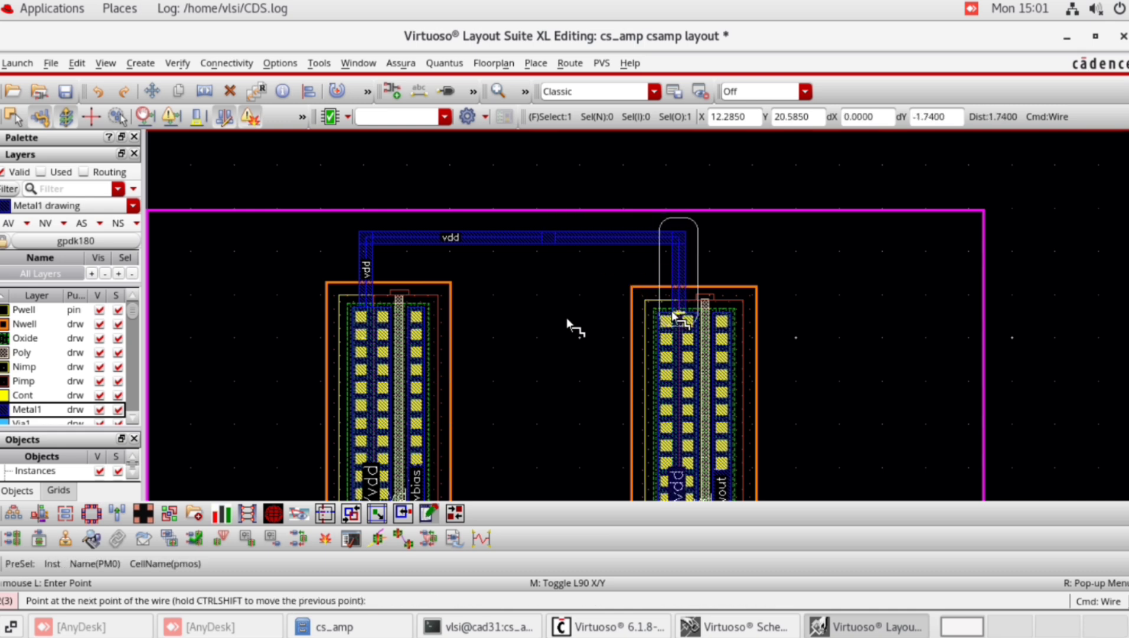
double_click(678, 304)
key(Escape)
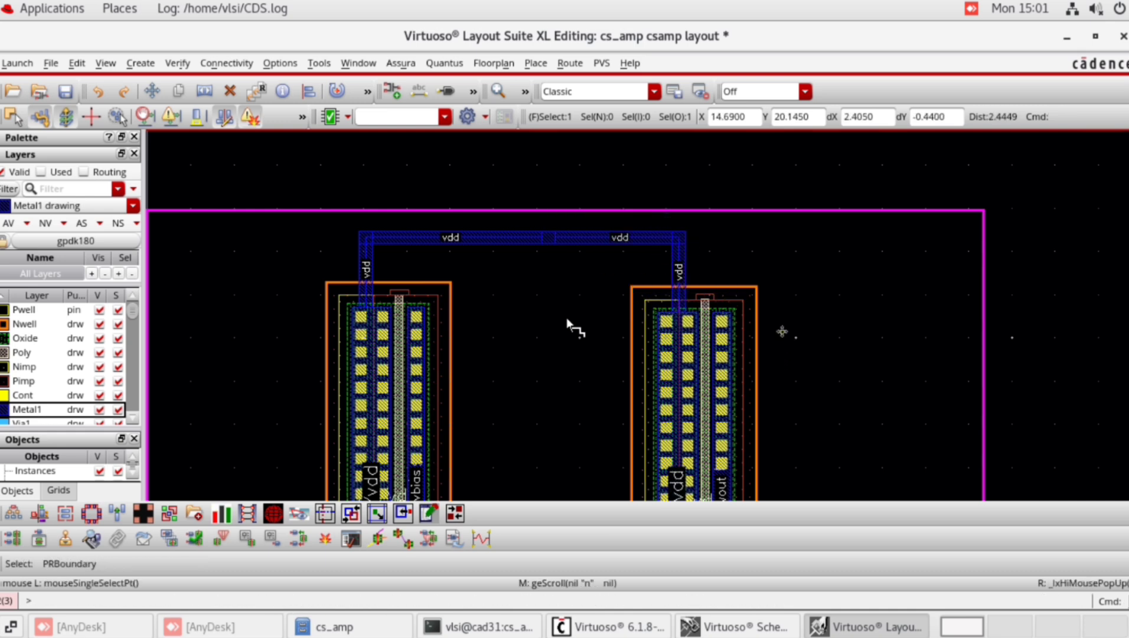
Move the vss pin up from the PR boundary's bottom edge to the left of the NMOS, level with its source.
ctrl+scroll(567, 322, down, 3)
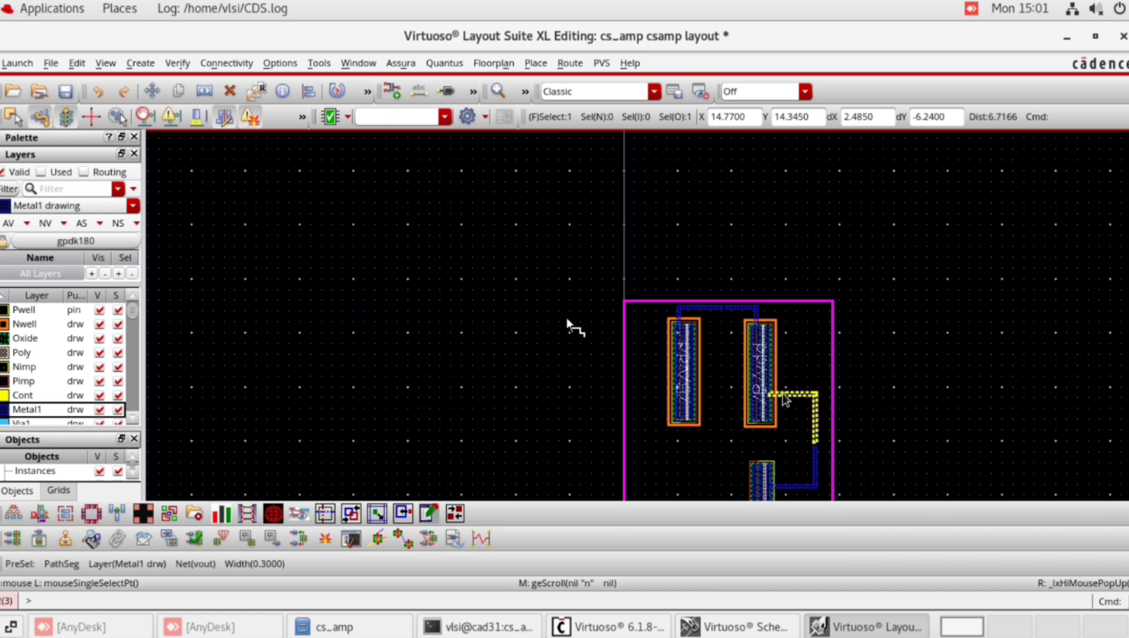
key(f)
ctrl+scroll(613, 479, up, 2)
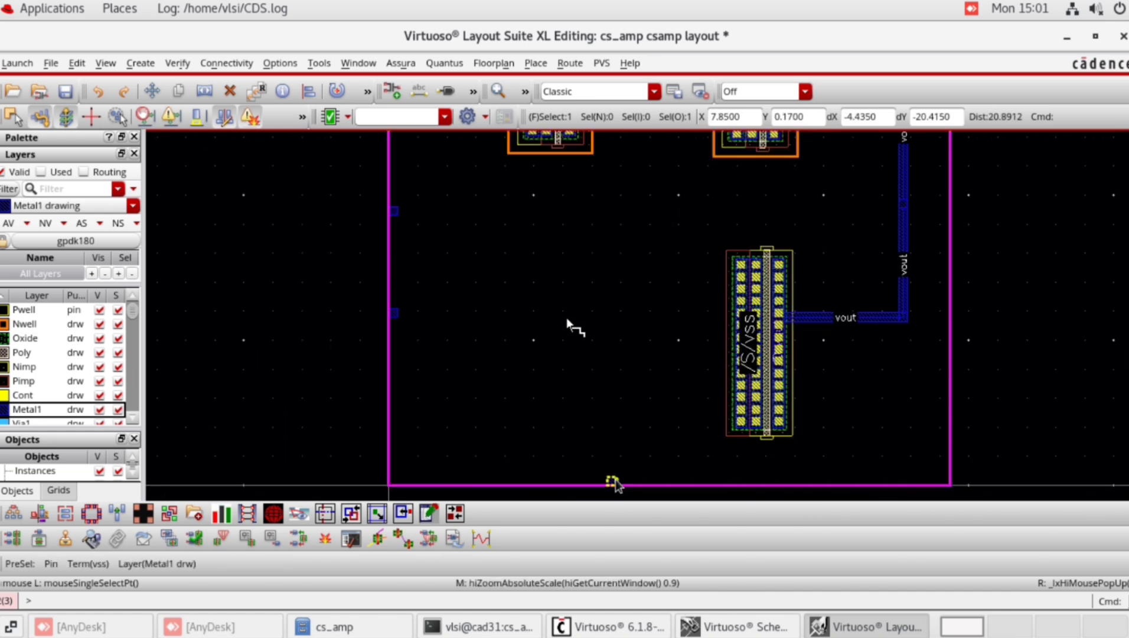
click(612, 479)
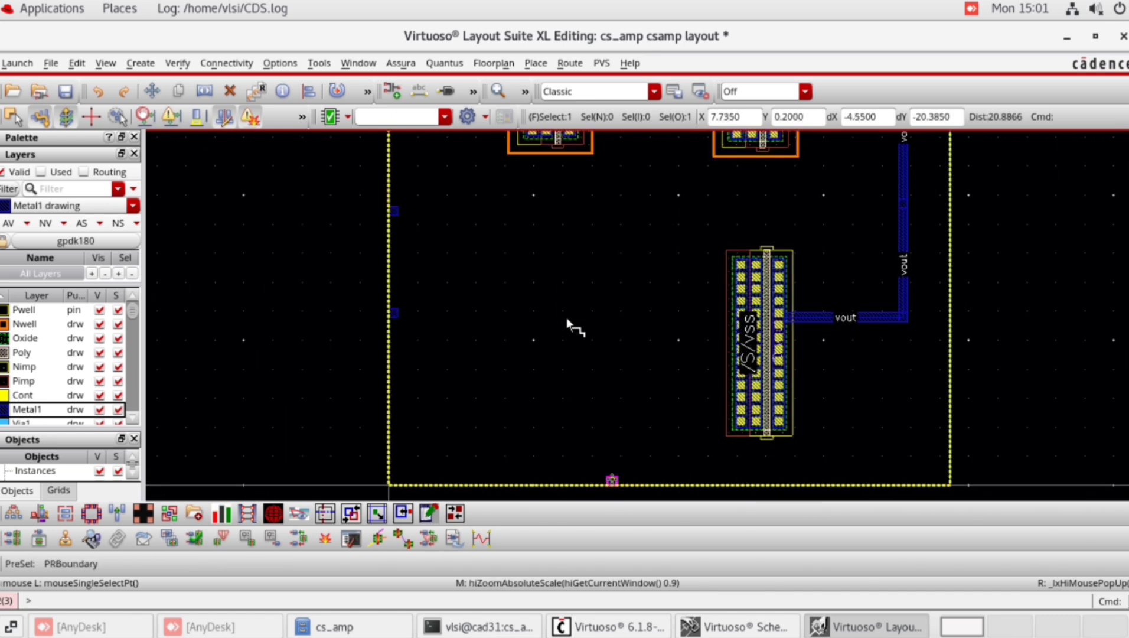
key(m)
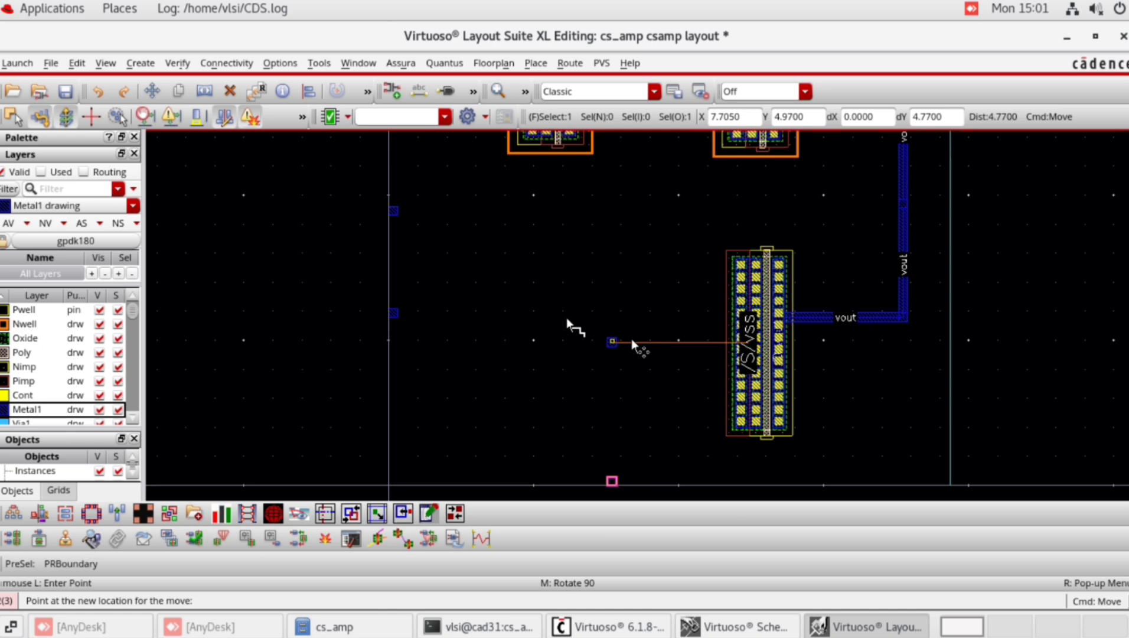
click(630, 339)
drag(612, 348, 659, 419)
click(614, 347)
scroll(613, 348, up, 2)
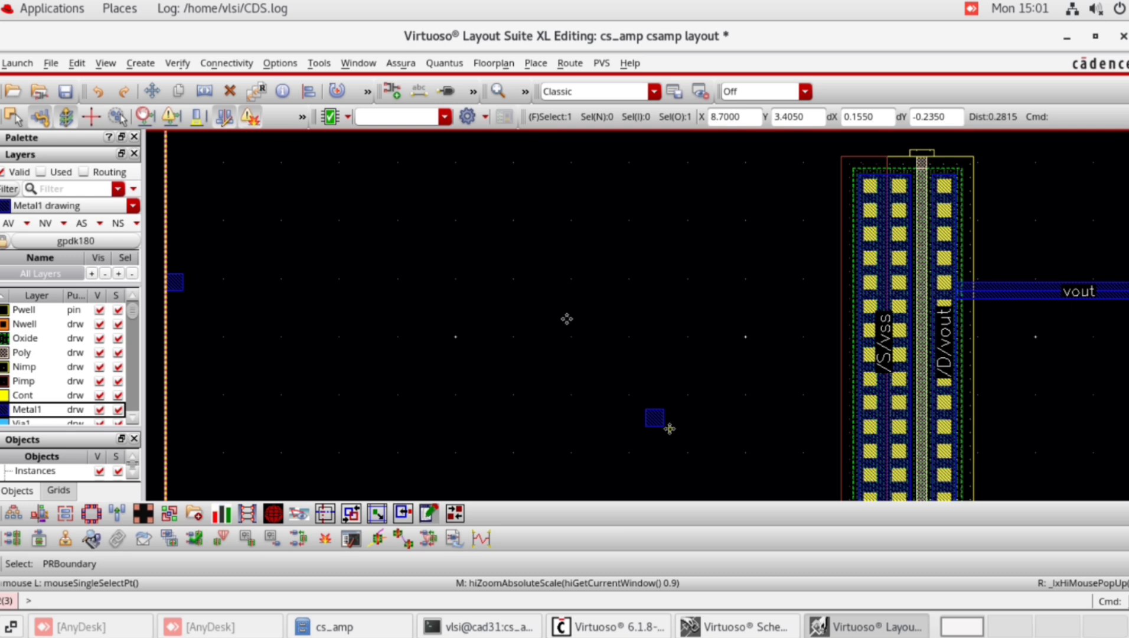
Route a straight Metal1 wire from the vss pin across to the NMOS source and body tie.
key(p)
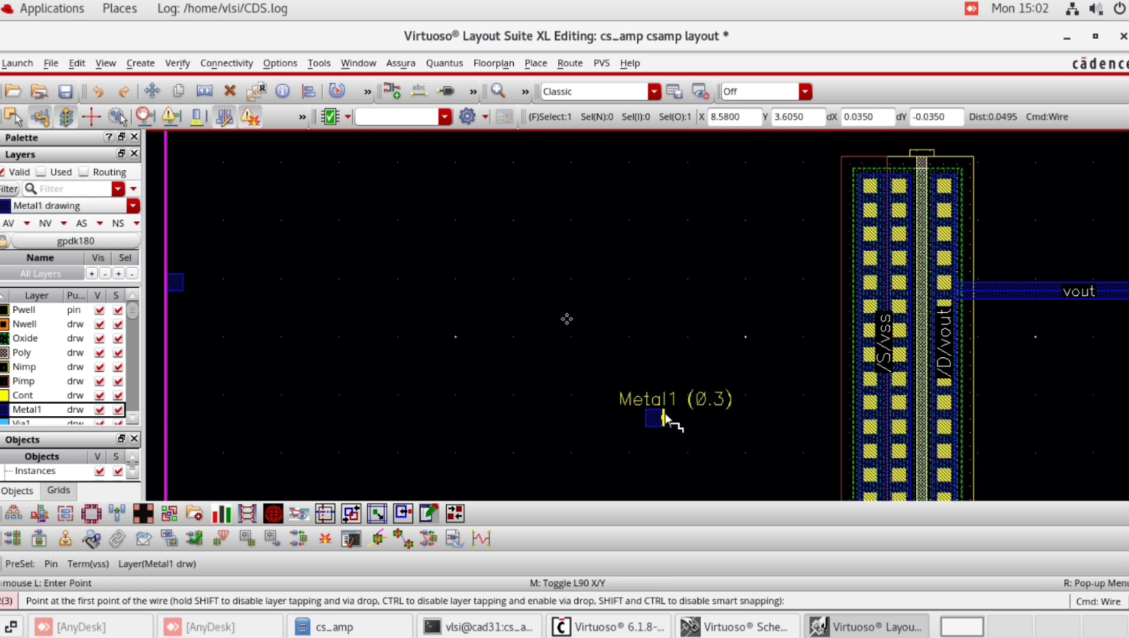
click(664, 416)
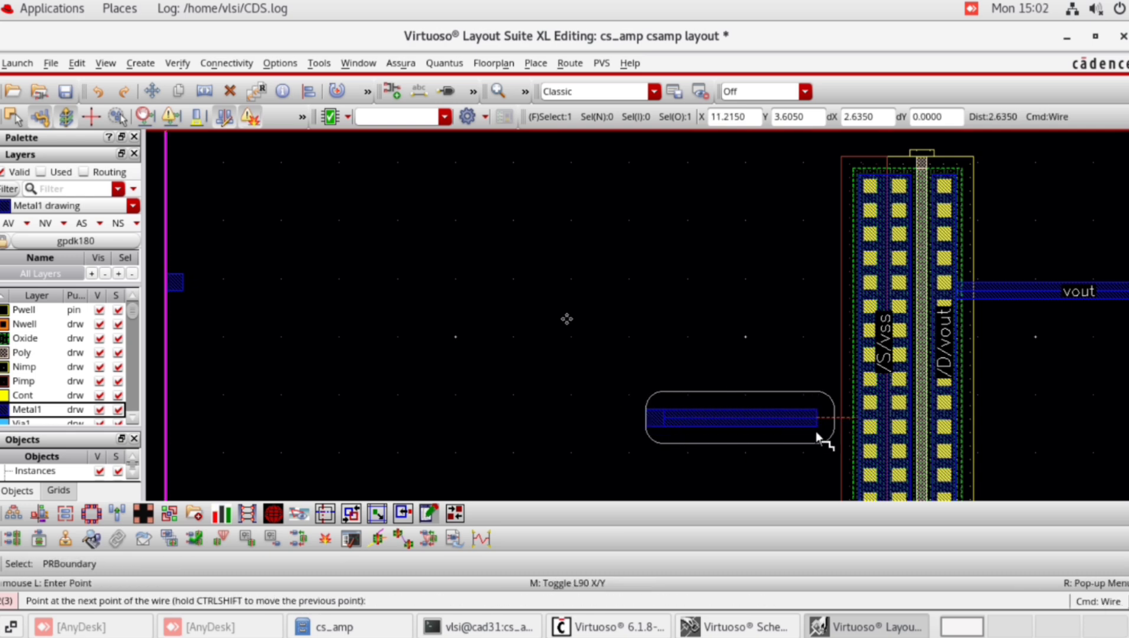
double_click(851, 432)
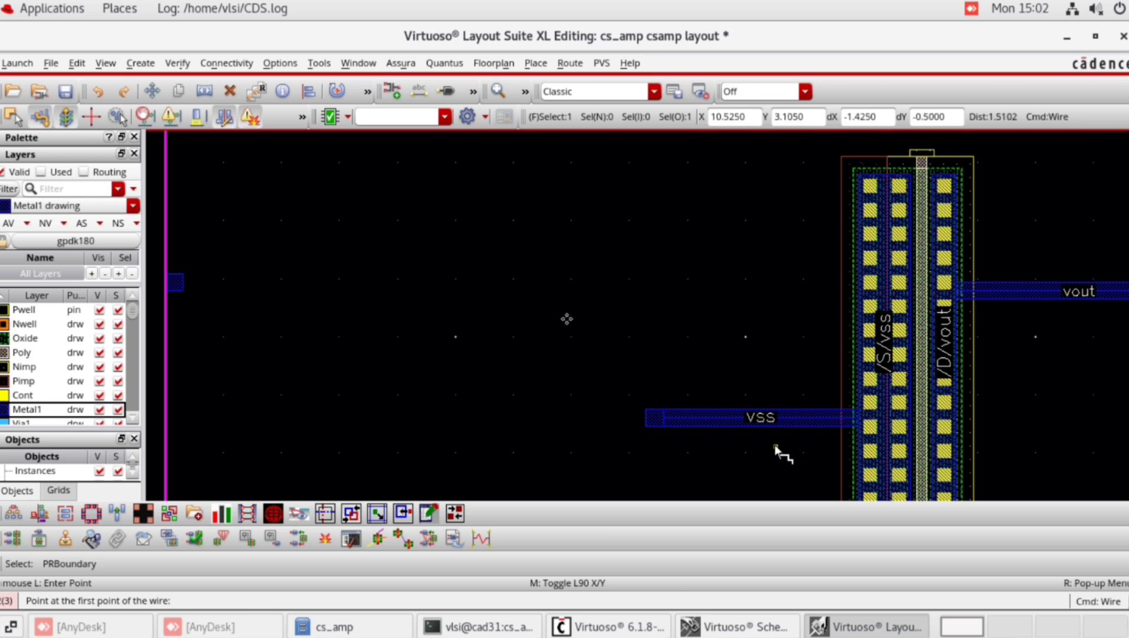
Examine the remaining gate, vbias and vin connections in the schematic, and return to the layout without an active wire command.
scroll(775, 443, up, 2)
ctrl+scroll(724, 438, down, 3)
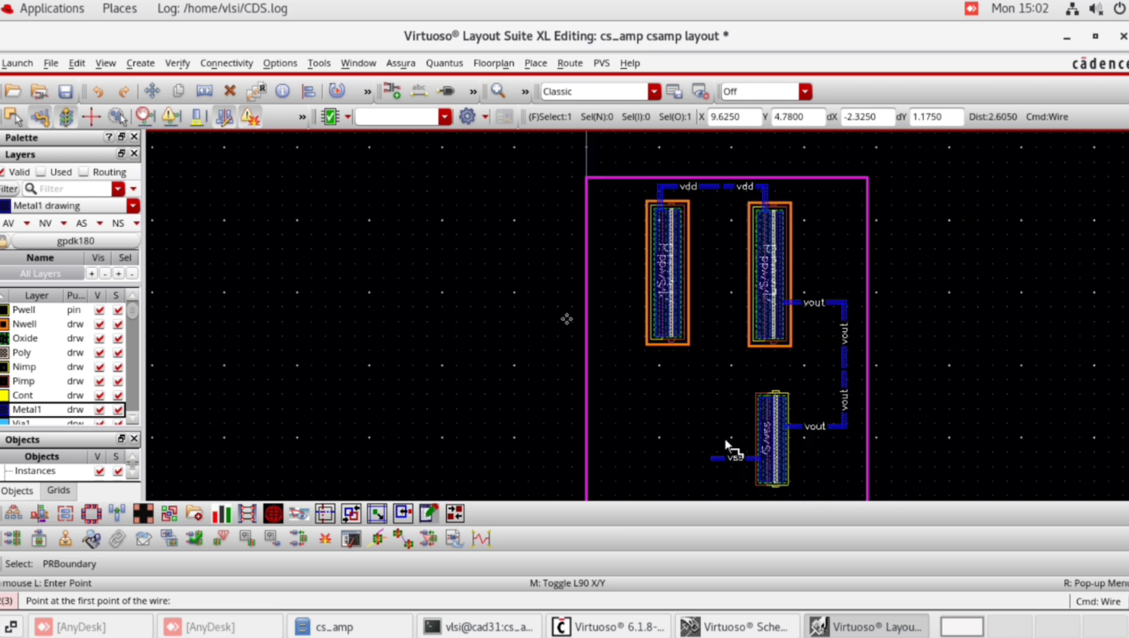
ctrl+scroll(724, 438, up, 2)
scroll(726, 428, up, 3)
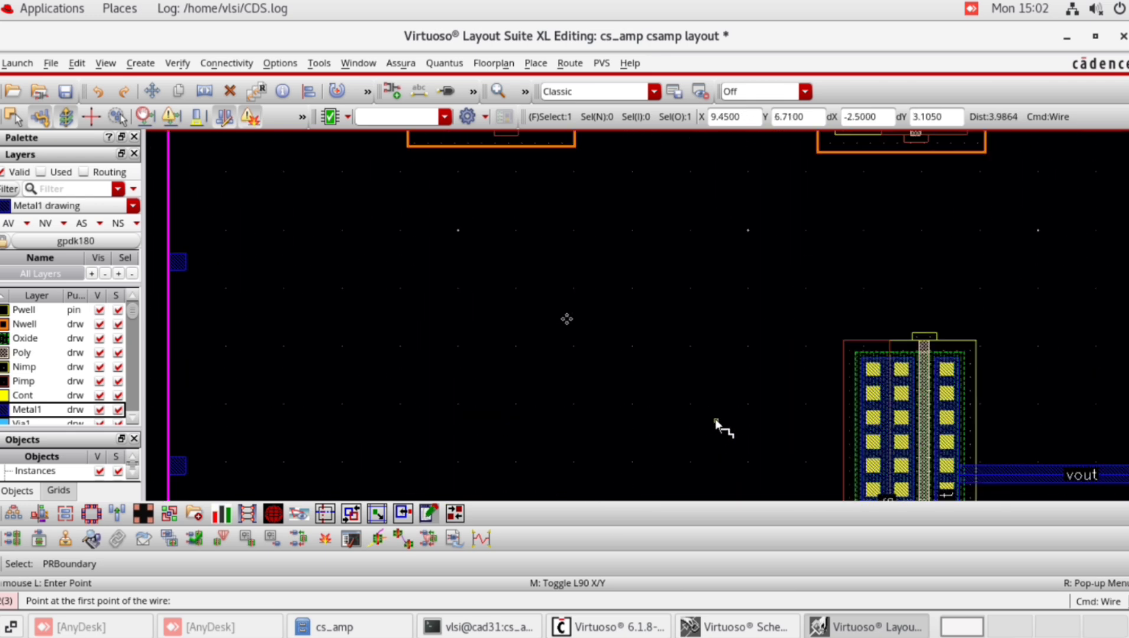
ctrl+scroll(716, 420, down, 1)
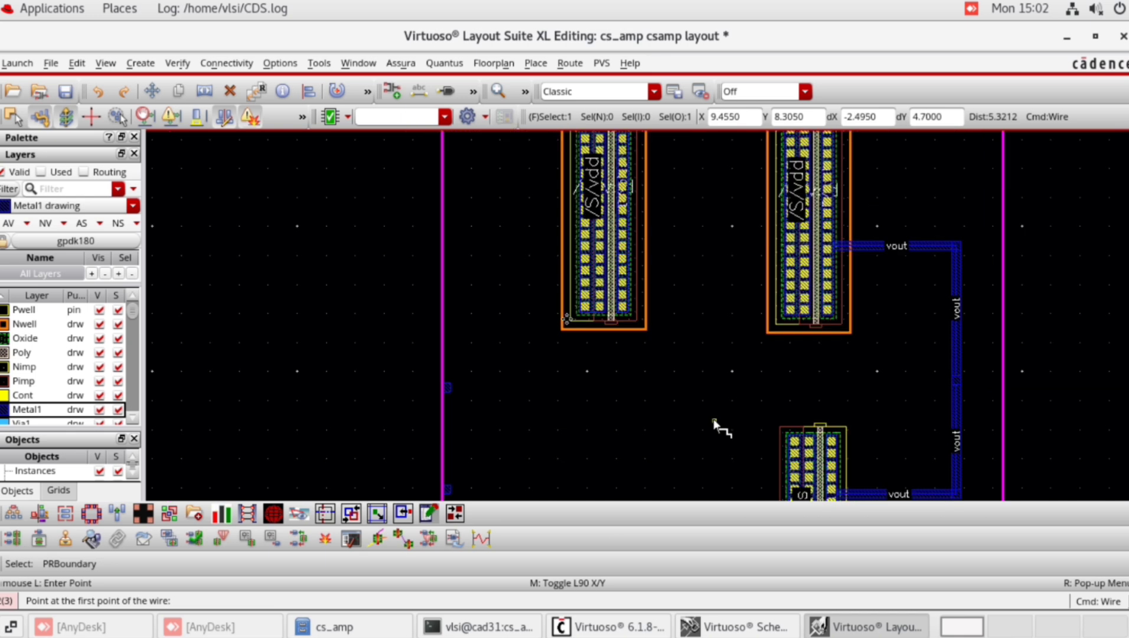
click(765, 631)
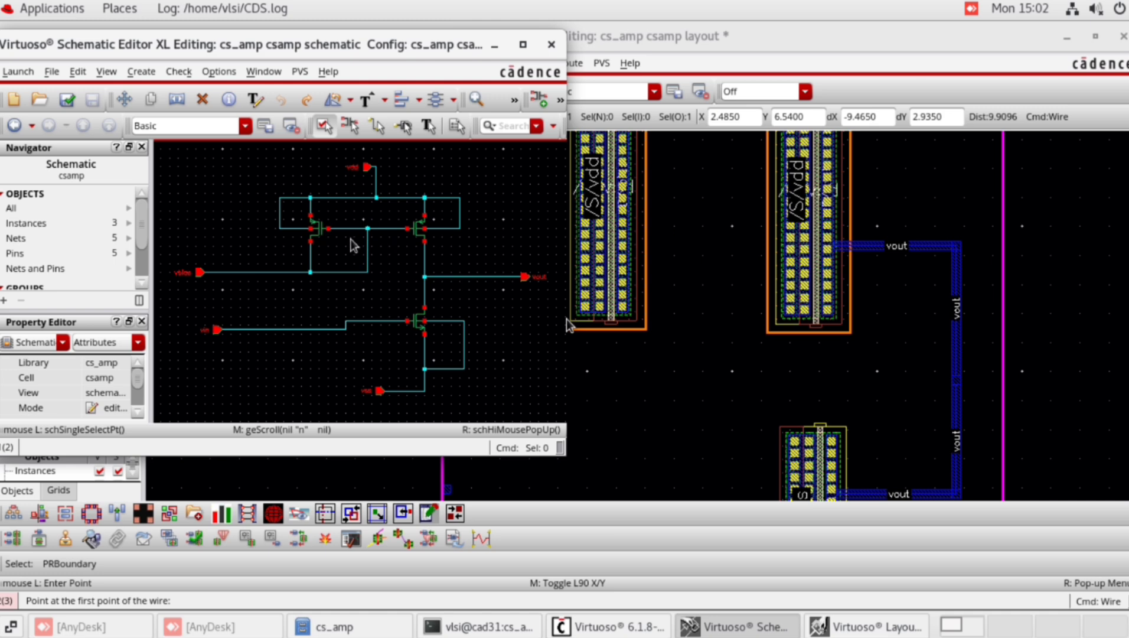
click(618, 405)
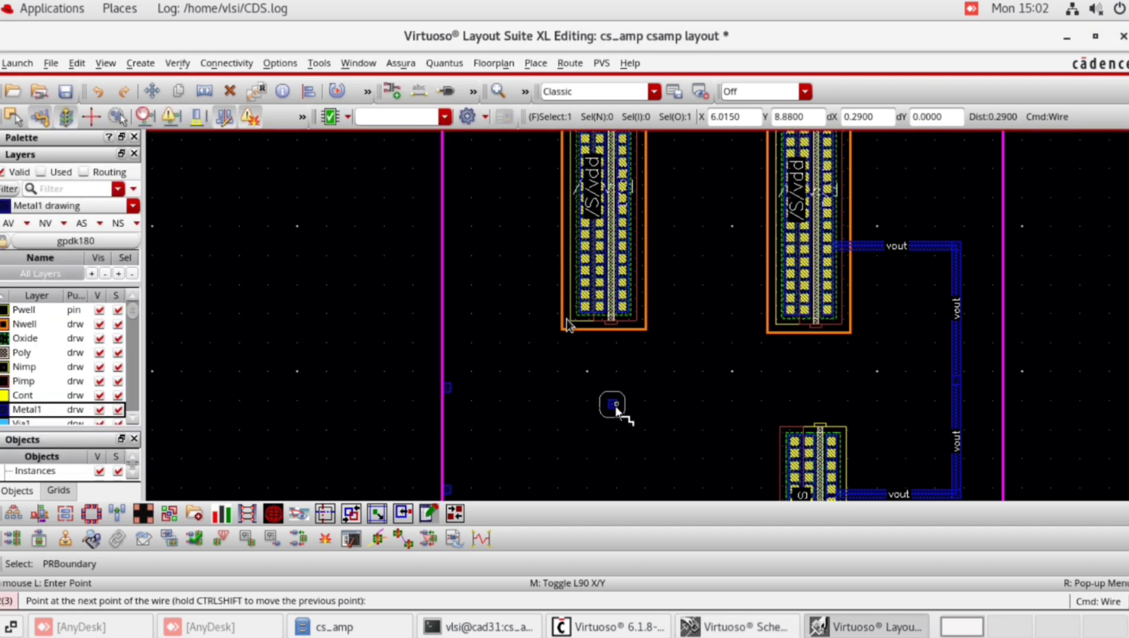
key(Escape)
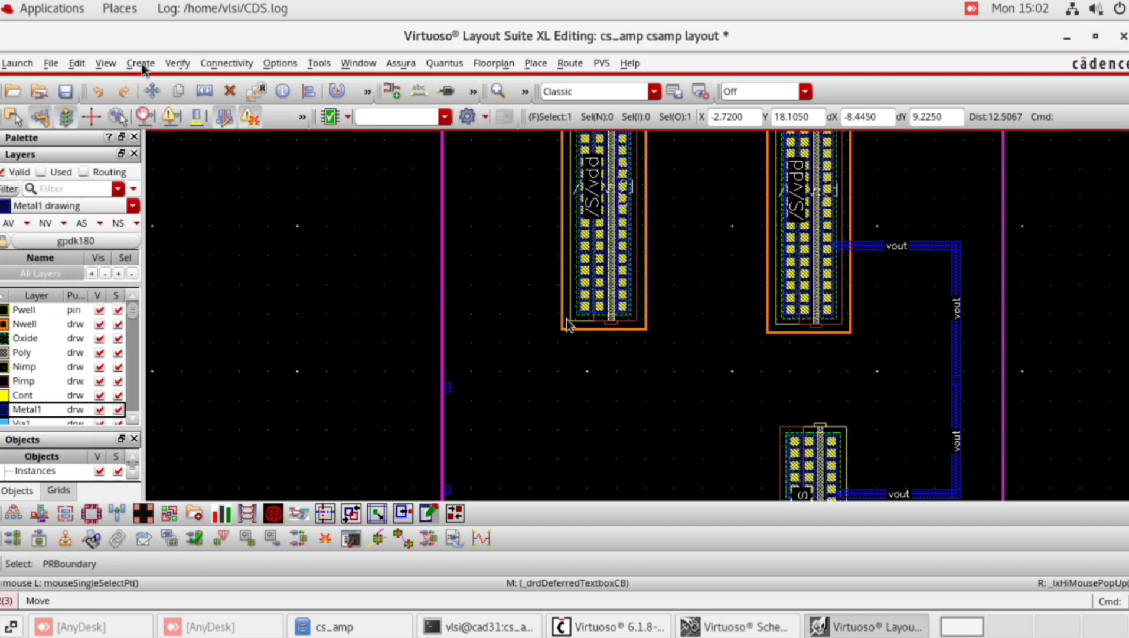
Place two single M1_POLY1 vias, one just right of the vbias pin and one between the NMOS and the vertical vout wire.
click(141, 65)
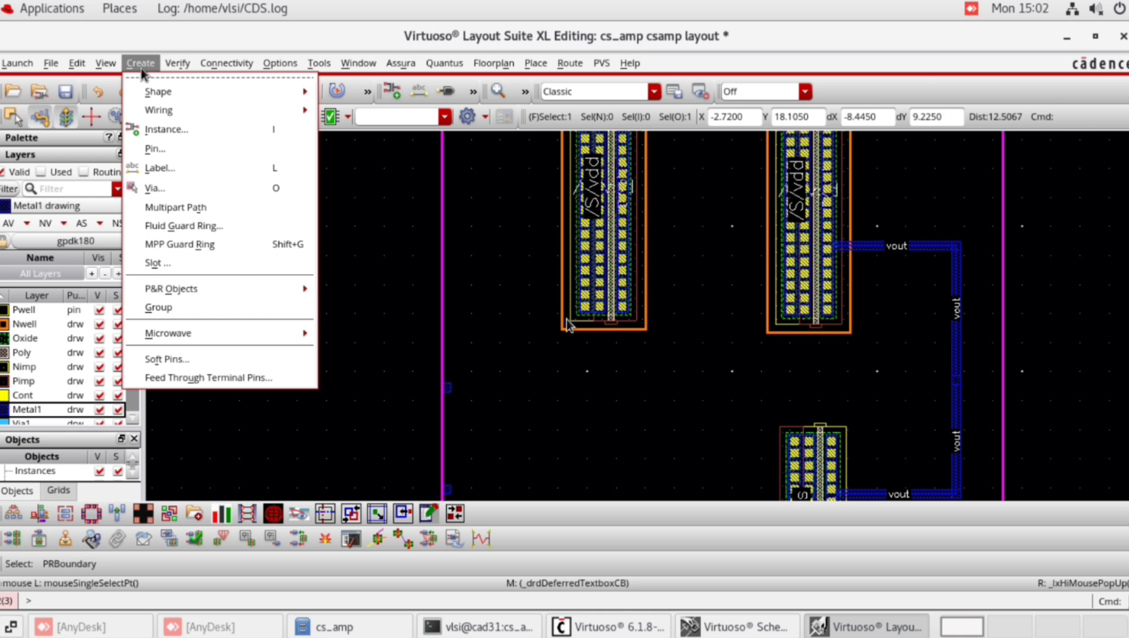
click(152, 188)
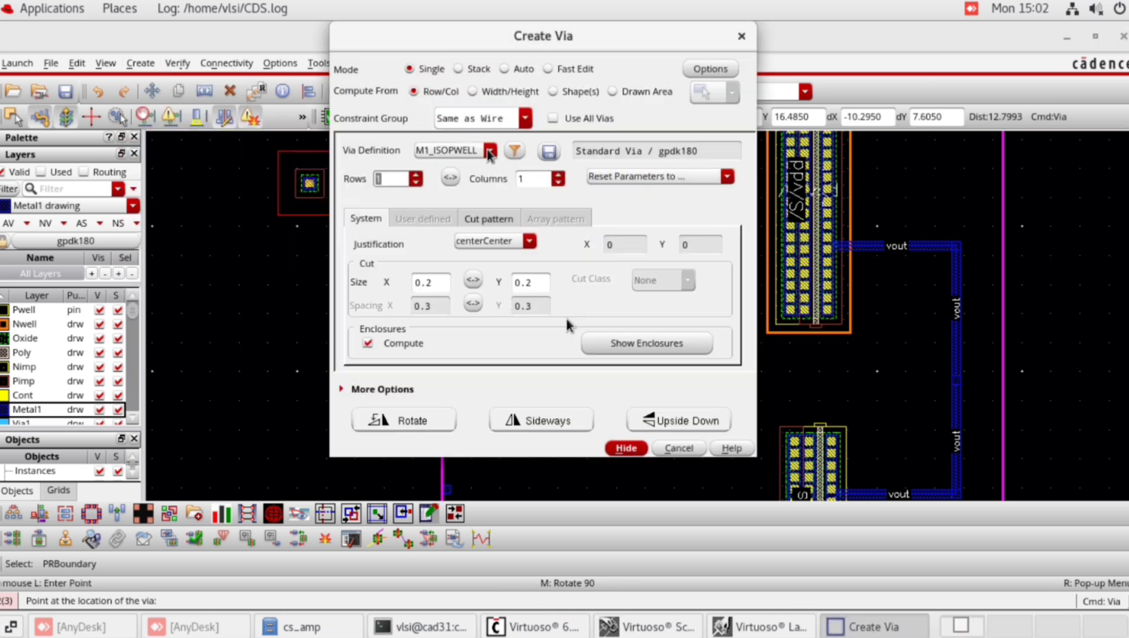
click(490, 152)
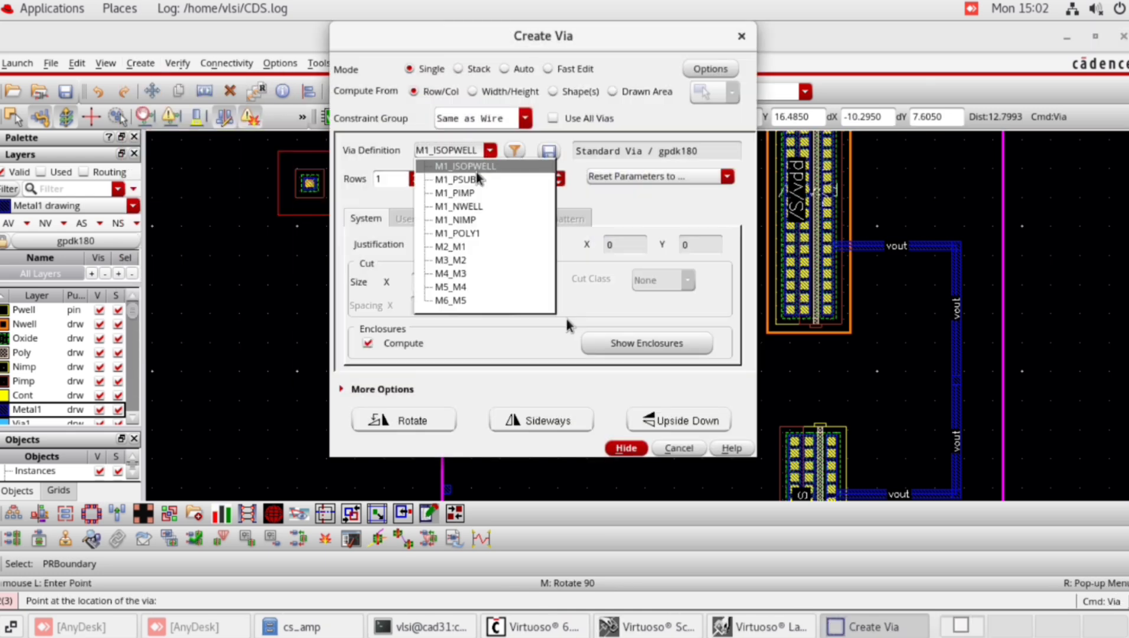
click(467, 230)
click(626, 447)
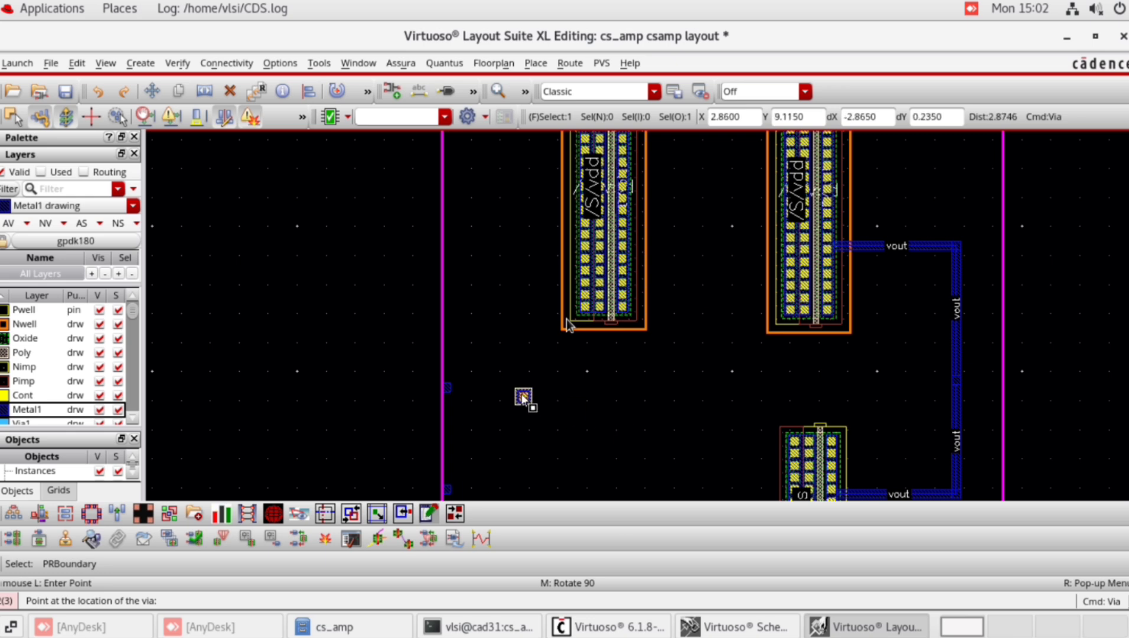
click(496, 389)
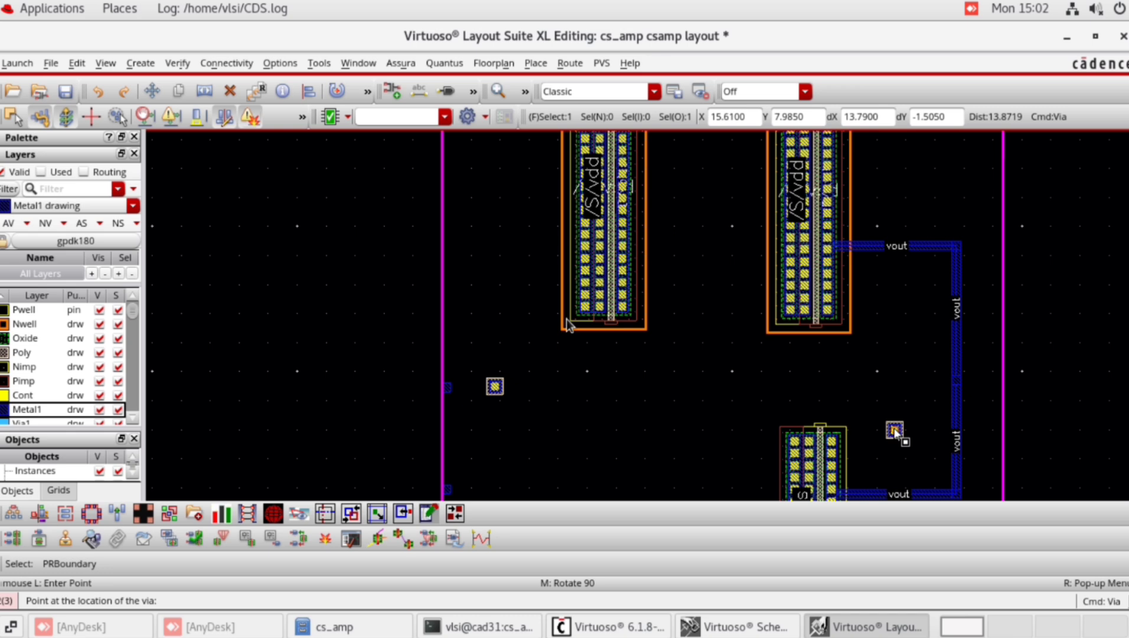
click(894, 431)
key(Escape)
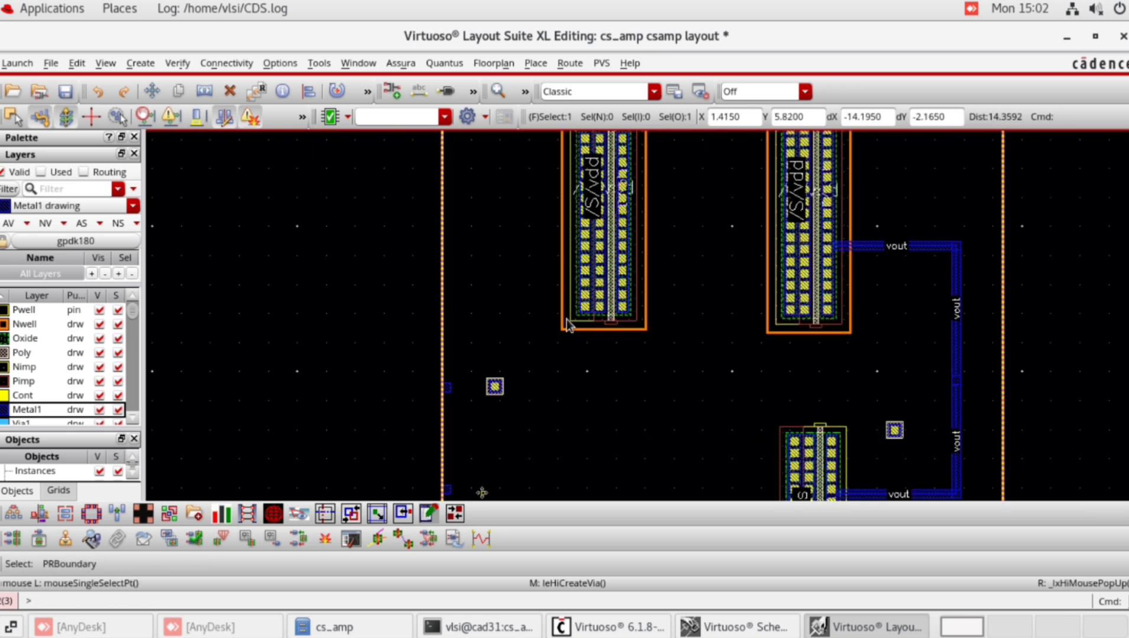
Move the vin pin from the PR boundary's left edge to the right of the NMOS, between the M1_POLY1 via and the vout wire.
click(447, 490)
key(m)
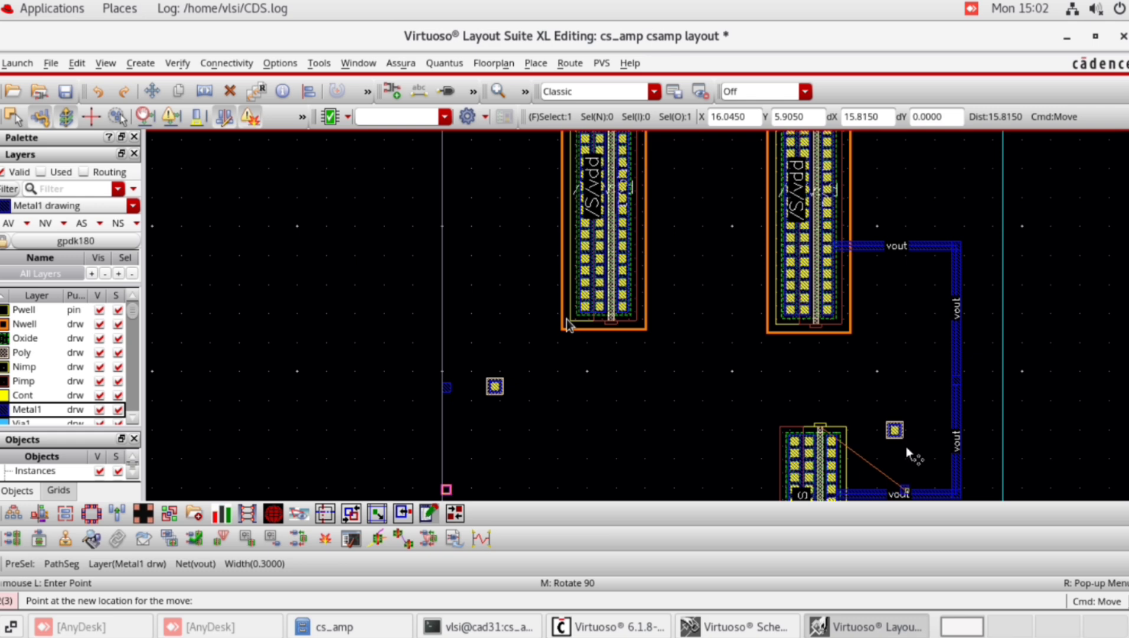
click(887, 492)
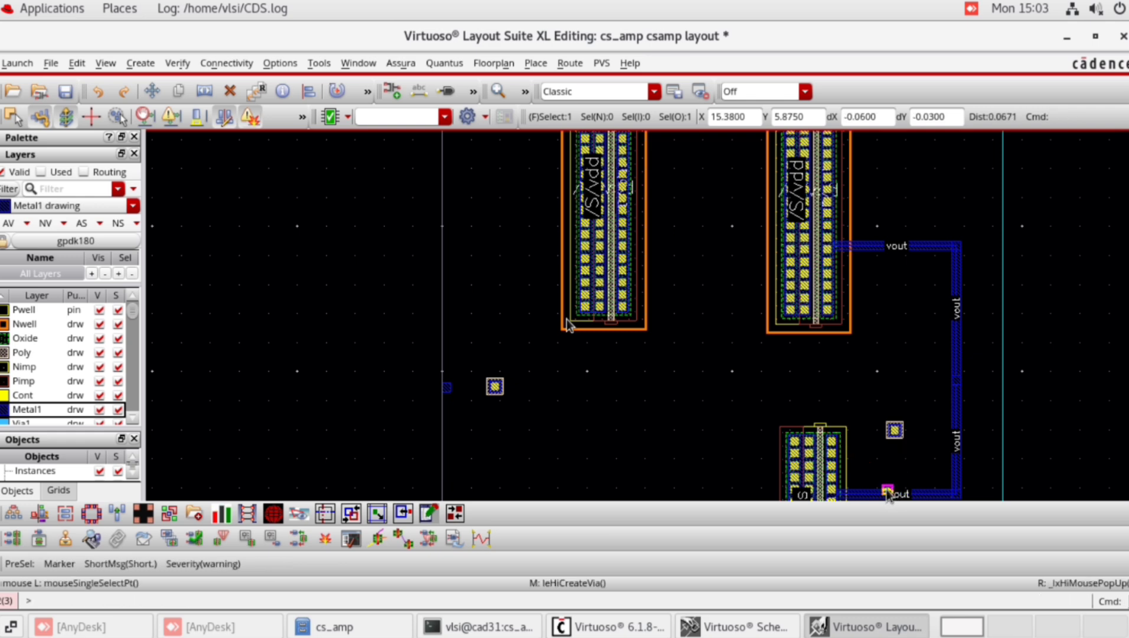
key(ctrl+d)
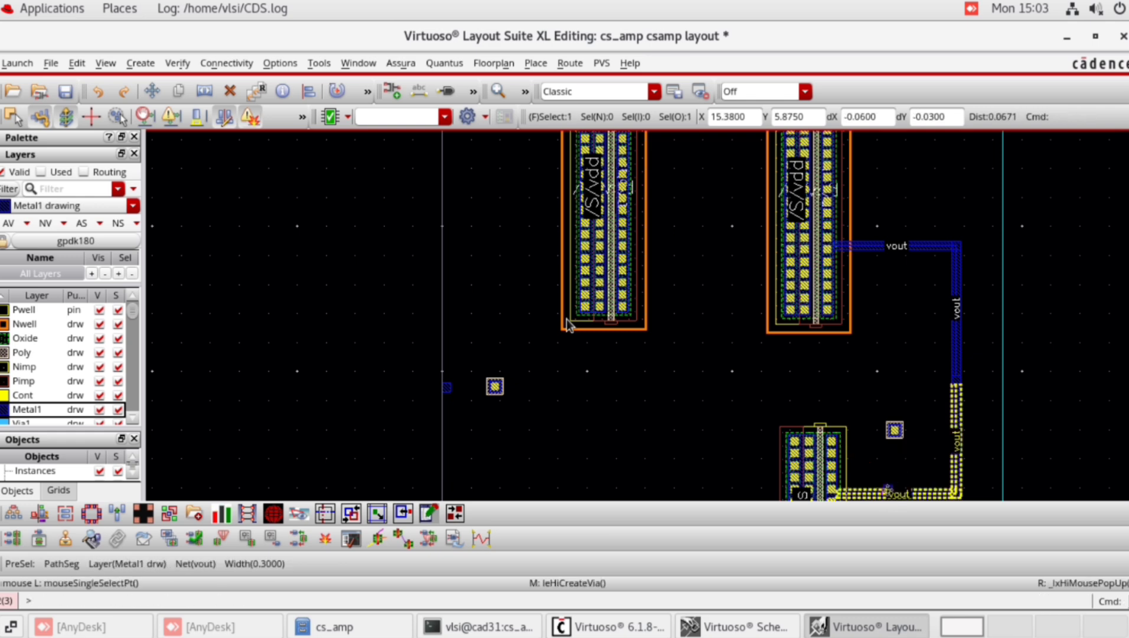
click(888, 494)
click(888, 493)
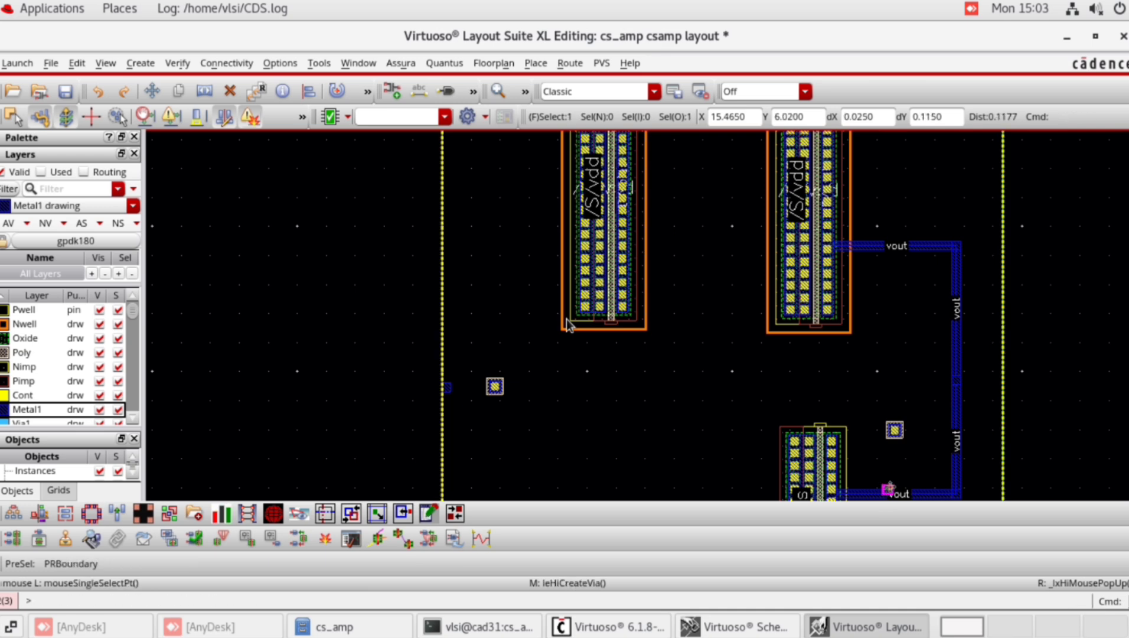
key(m)
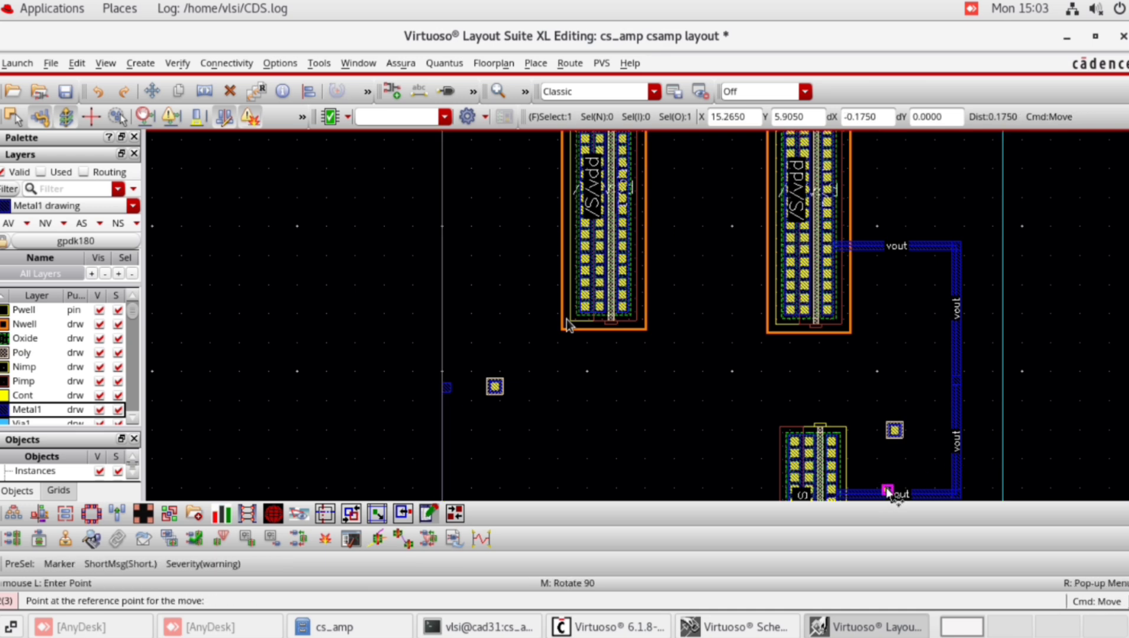
click(889, 490)
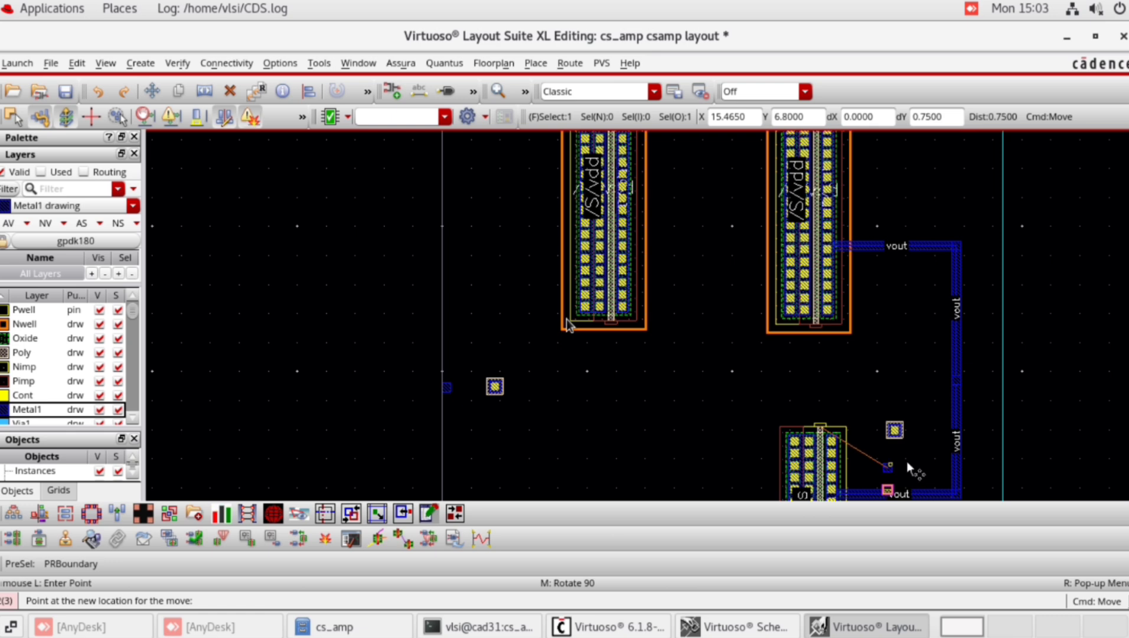
click(907, 461)
Nudge the vin pin upward and sideways until it sits centred directly below the M1_POLY1 via beside the NMOS.
key(m)
click(906, 466)
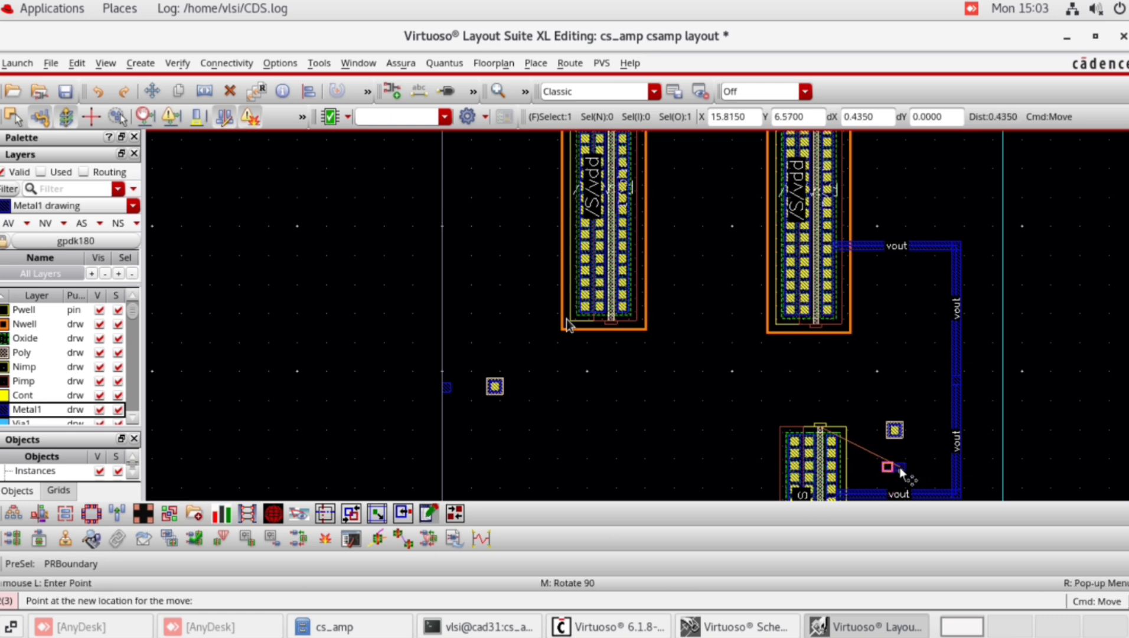
click(898, 468)
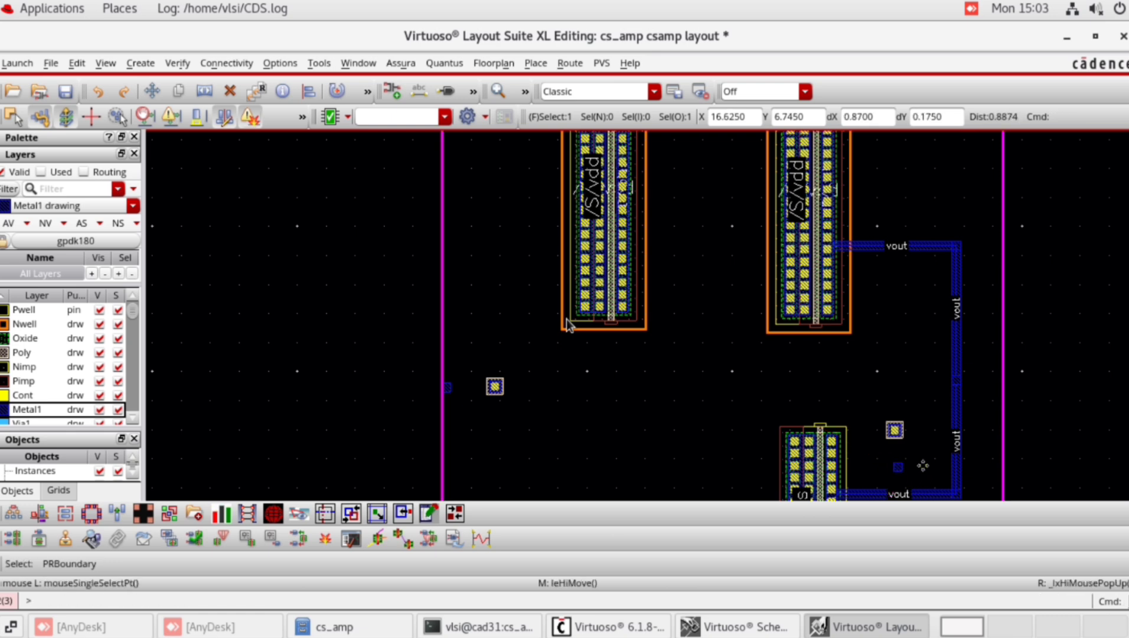
key(m)
click(891, 469)
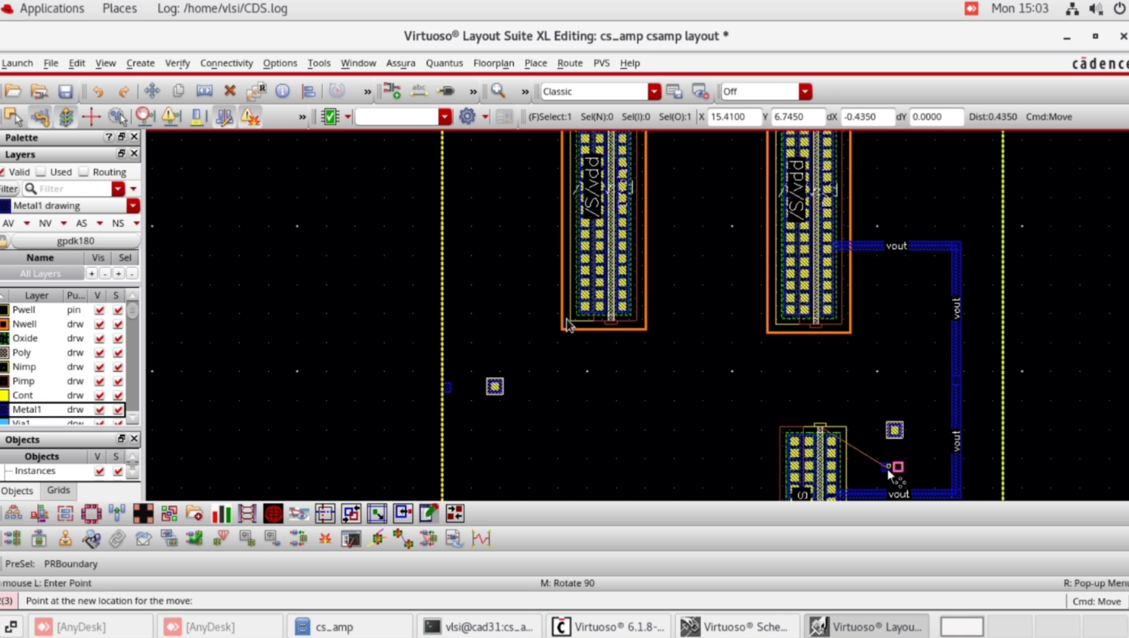
click(895, 467)
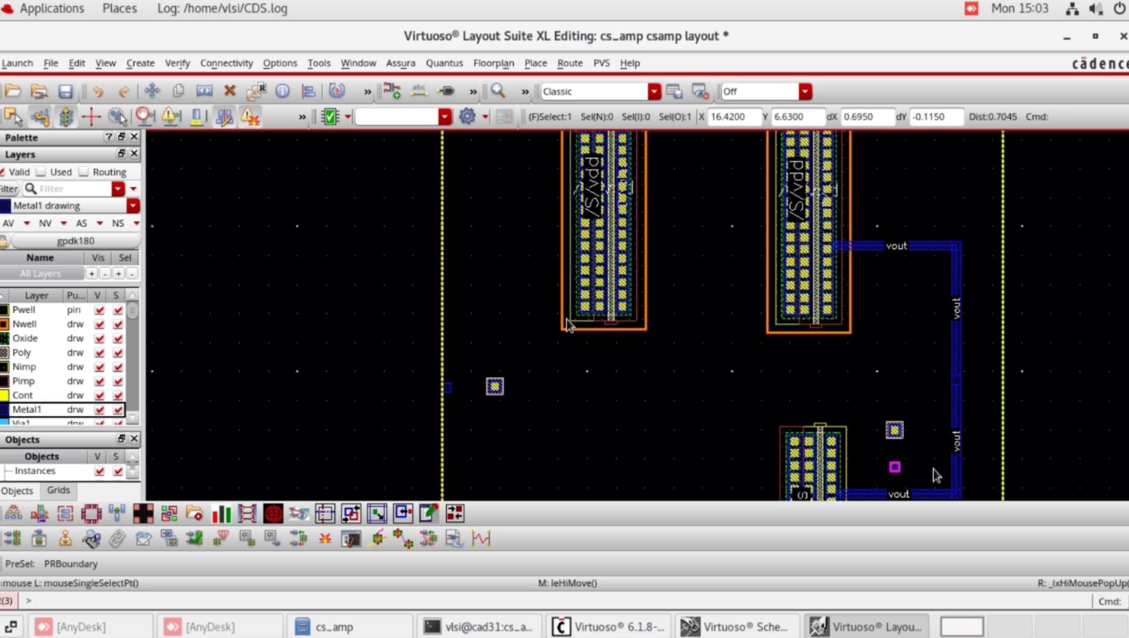
click(926, 469)
Route the NMOS gate in Poly up and over to the adjacent M1_POLY1 via, and connect the vin pin to that via in Metal1.
key(p)
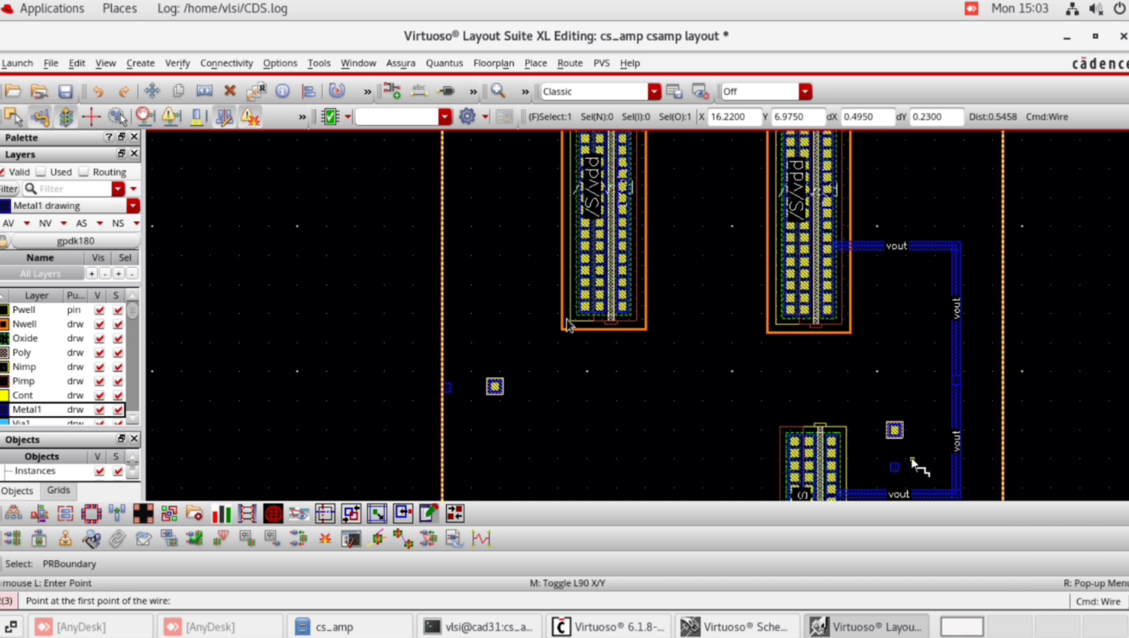
click(820, 427)
click(820, 391)
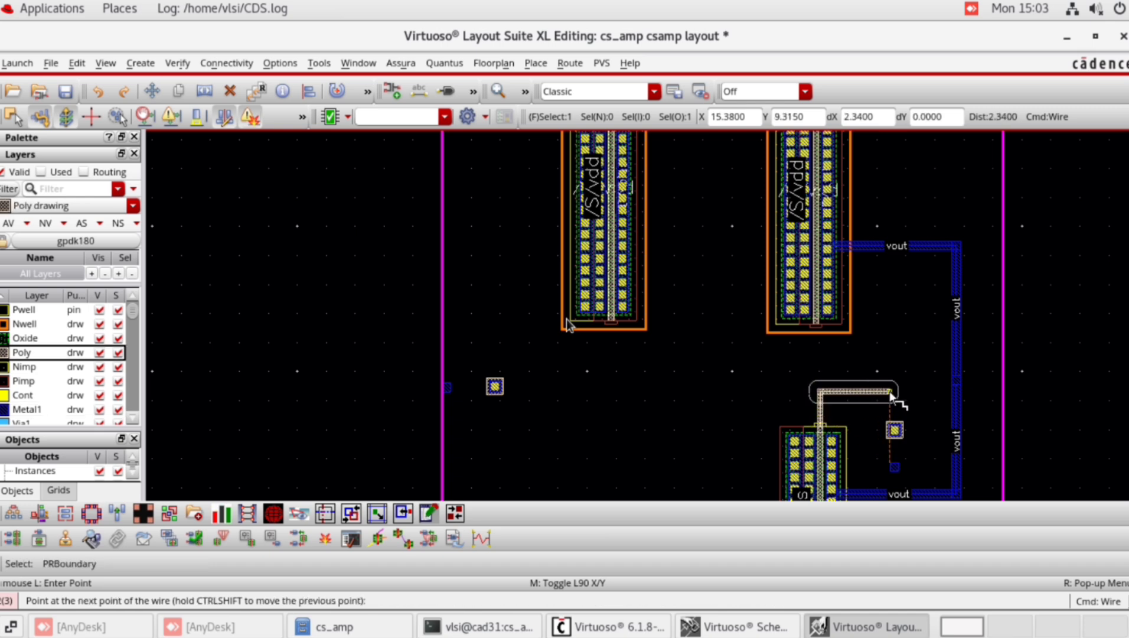
click(892, 391)
double_click(893, 429)
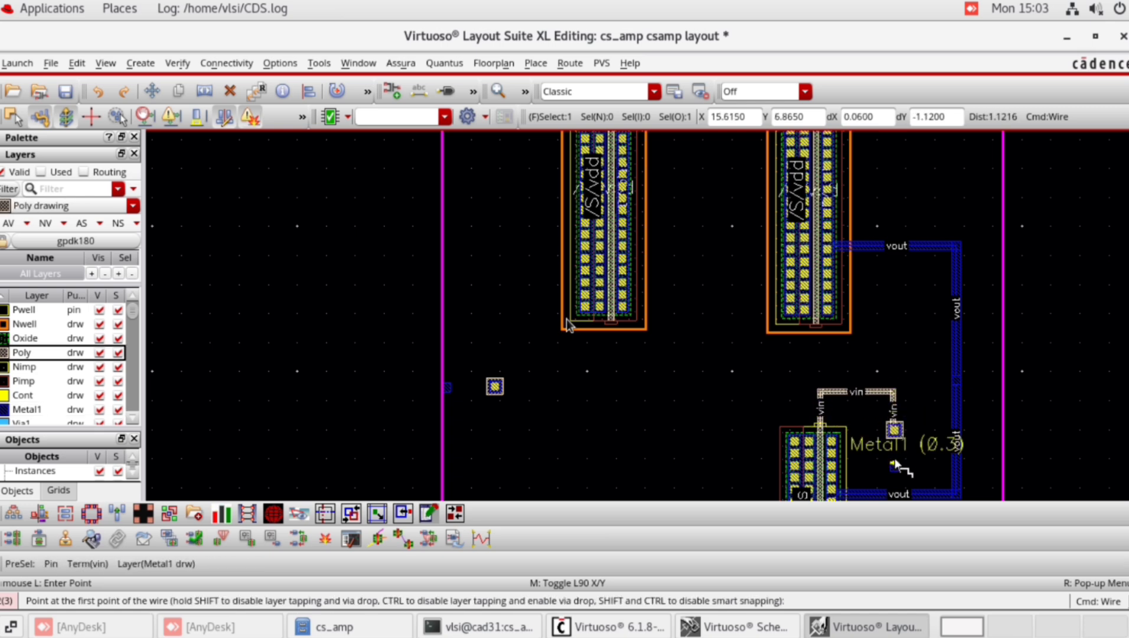
click(892, 463)
double_click(894, 431)
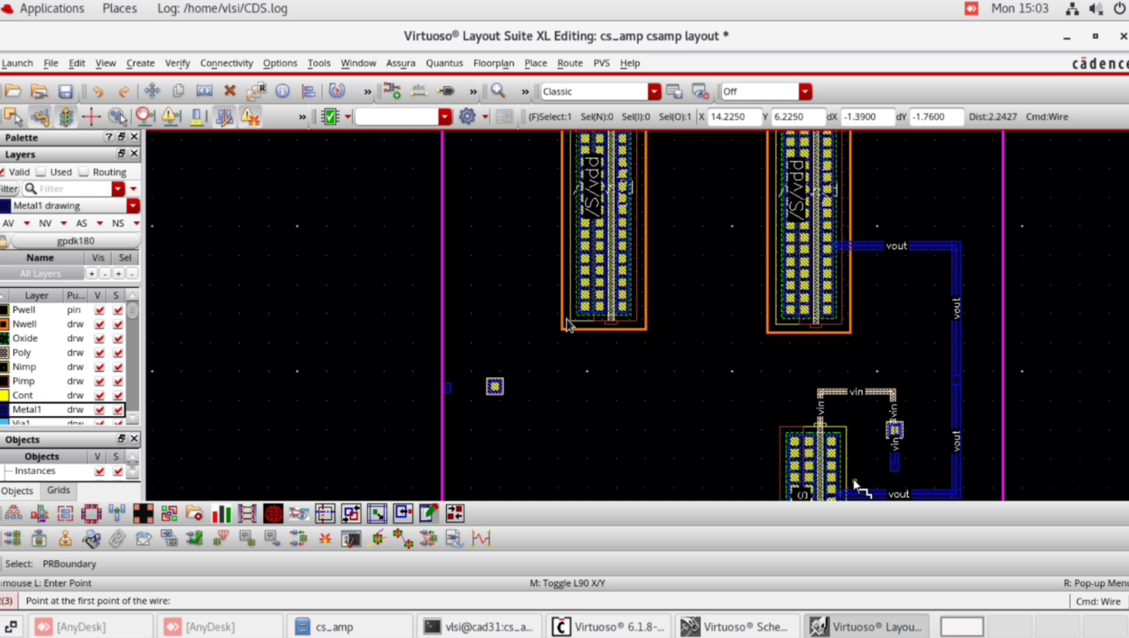
key(Escape)
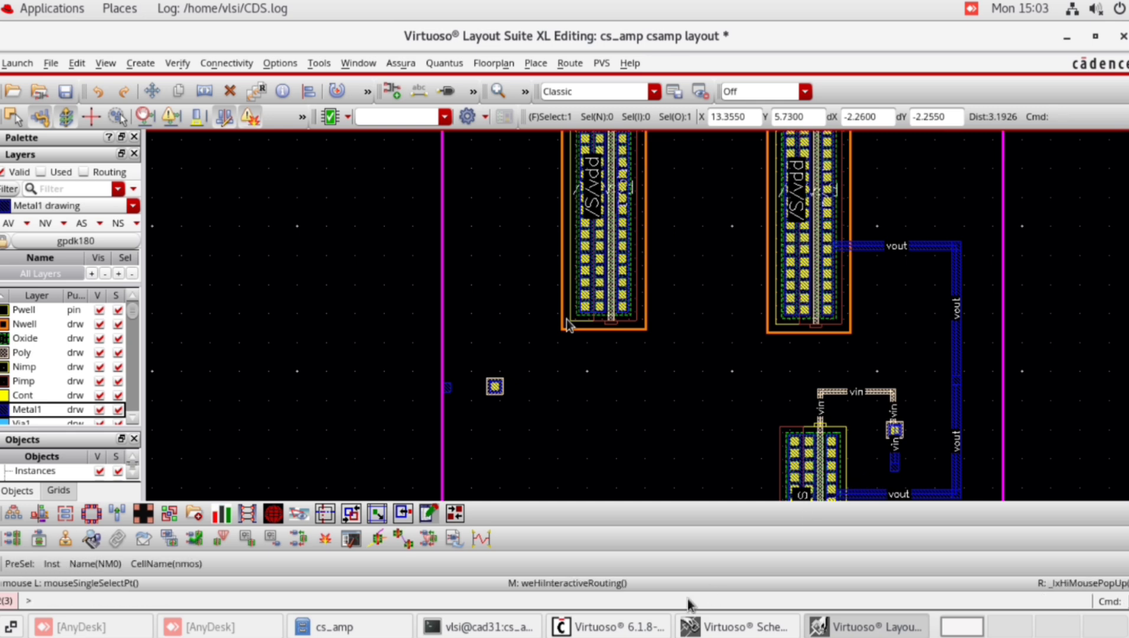
Route both PMOS gates in Poly to the M1_POLY1 via beside the vbias pin, and connect that pin to the via in Metal1.
key(p)
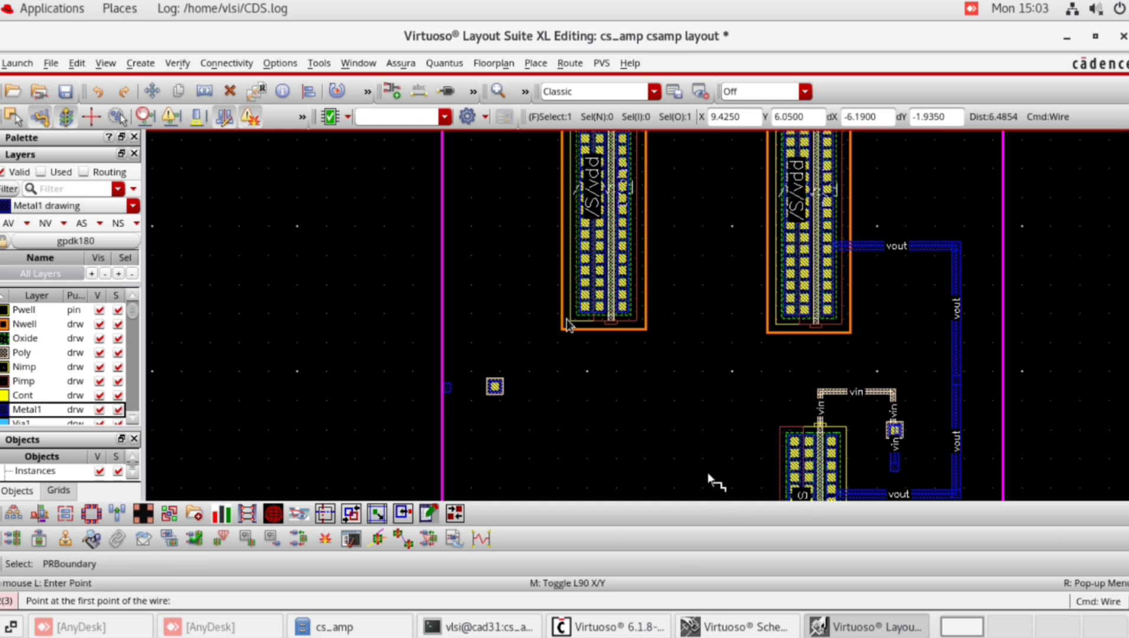
click(610, 318)
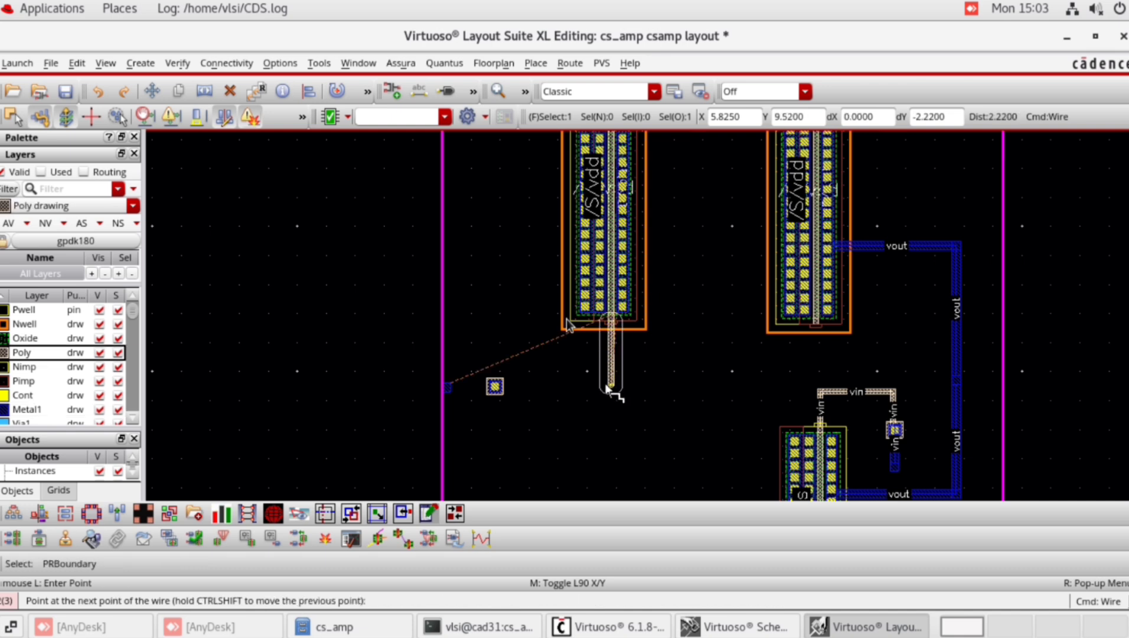
double_click(495, 386)
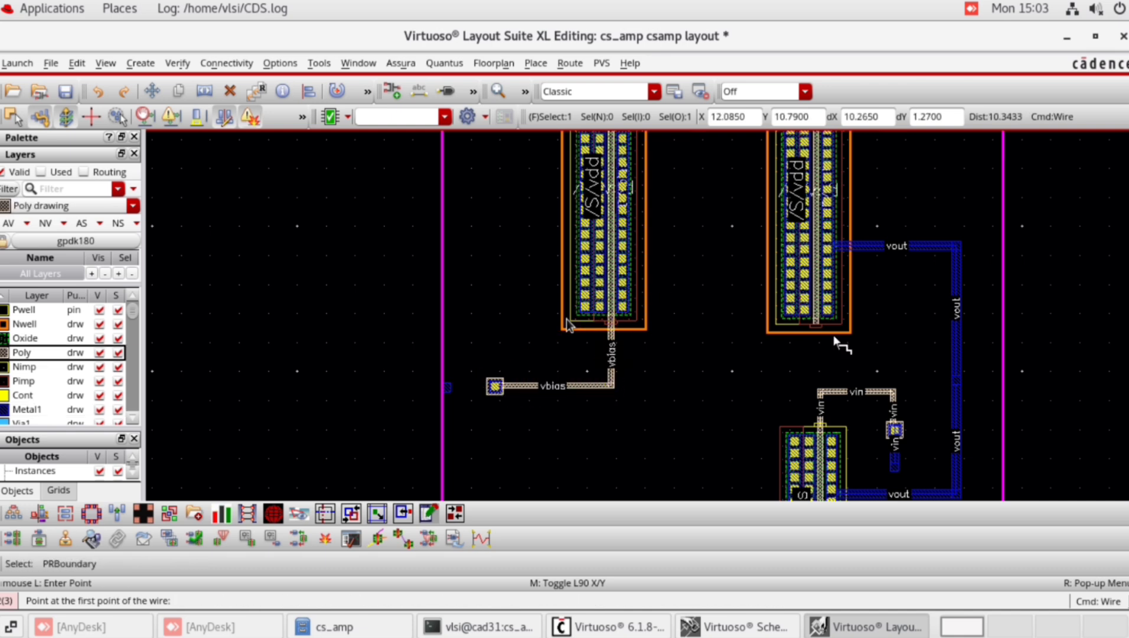
click(816, 323)
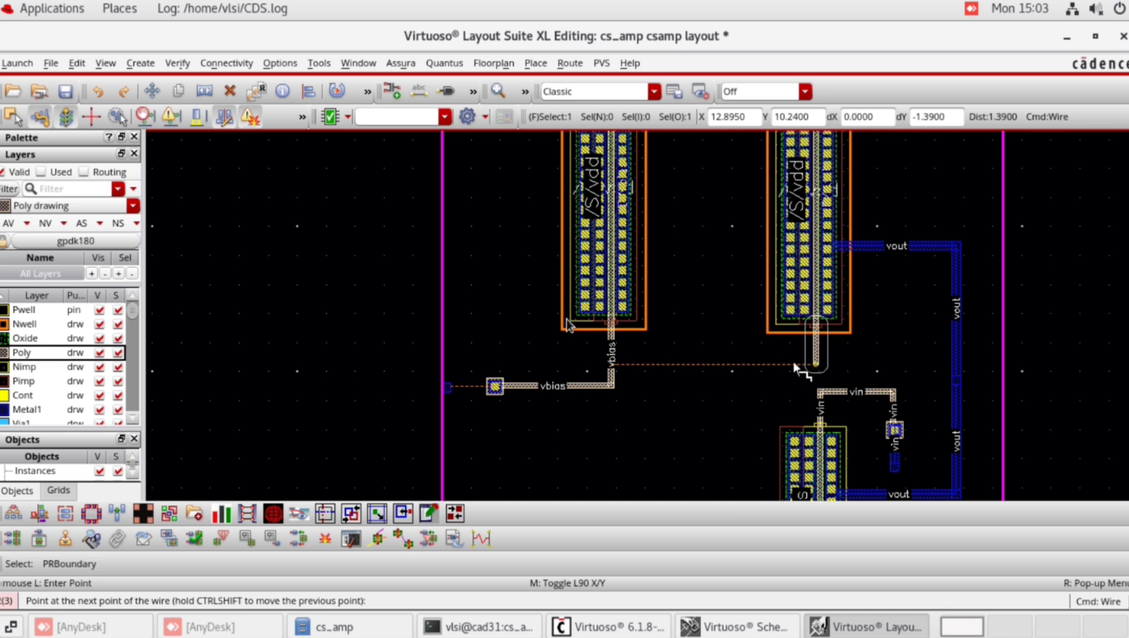
double_click(613, 365)
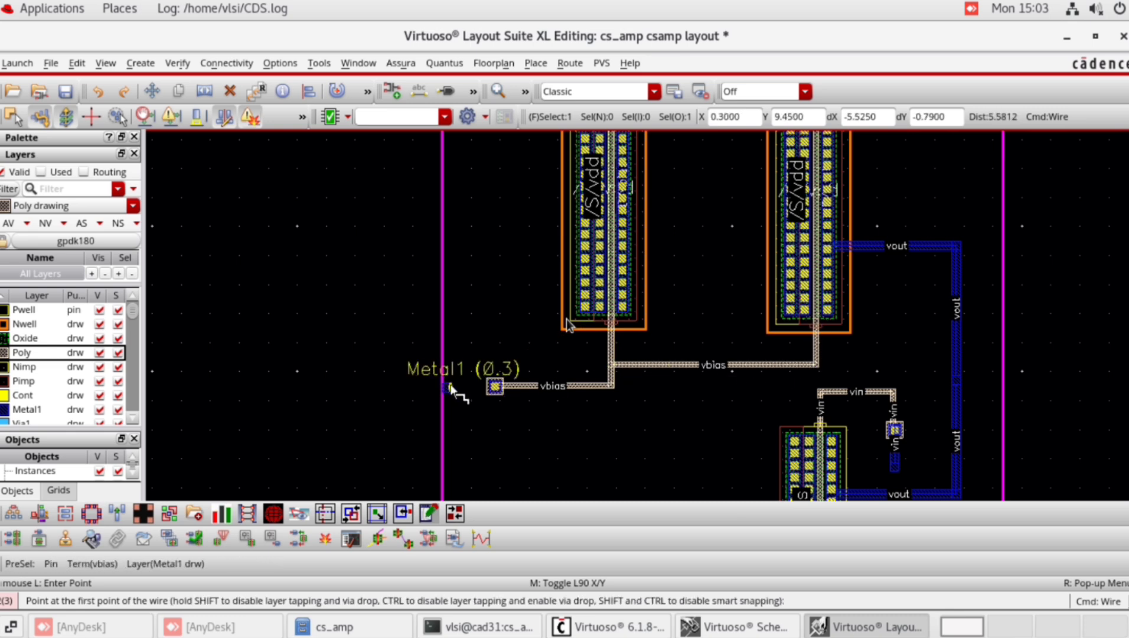
click(449, 387)
double_click(493, 386)
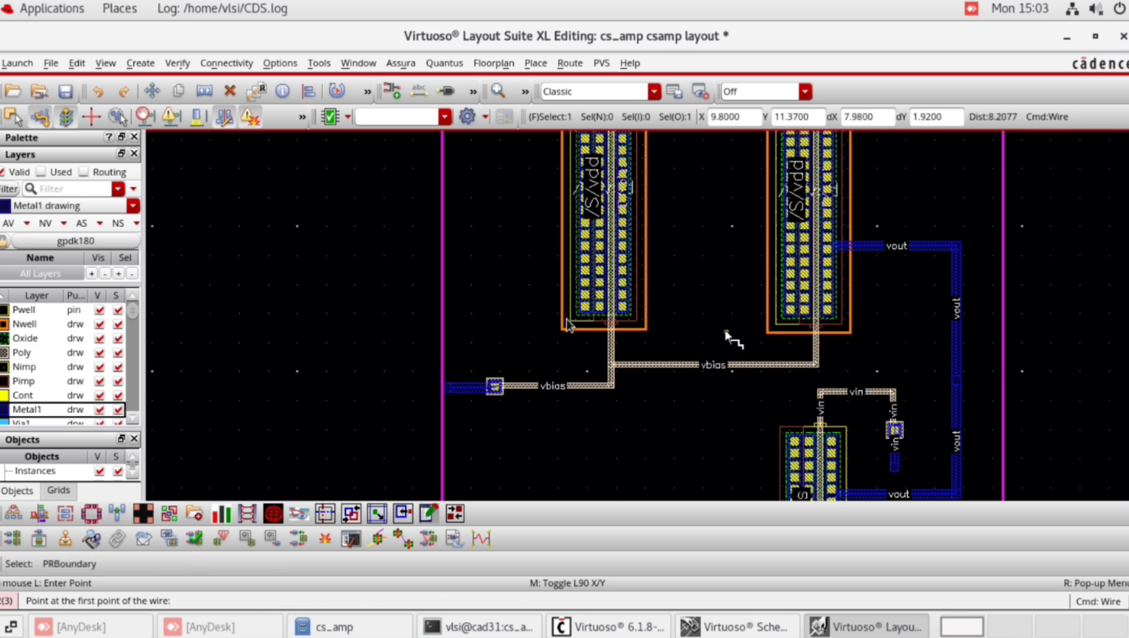
scroll(715, 327, up, 1)
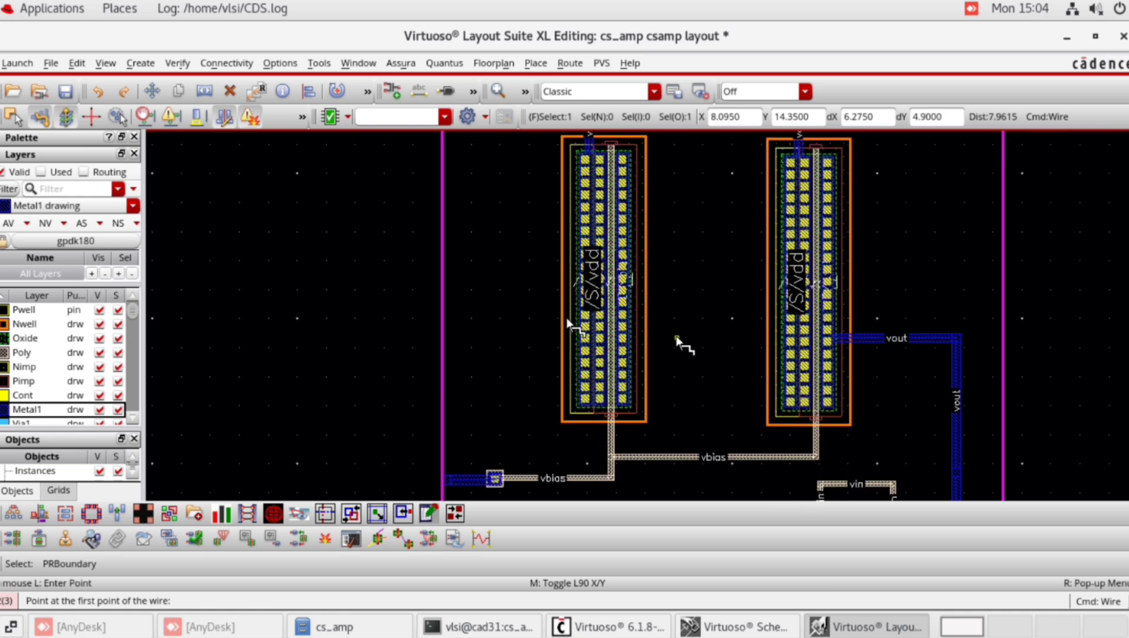
key(Escape)
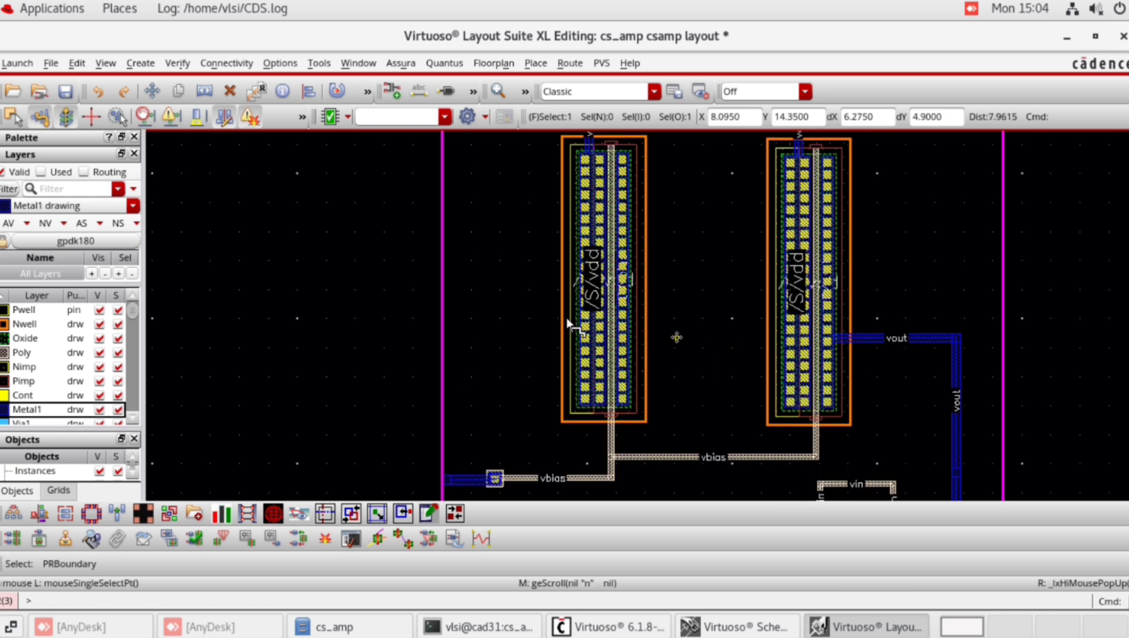
key(p)
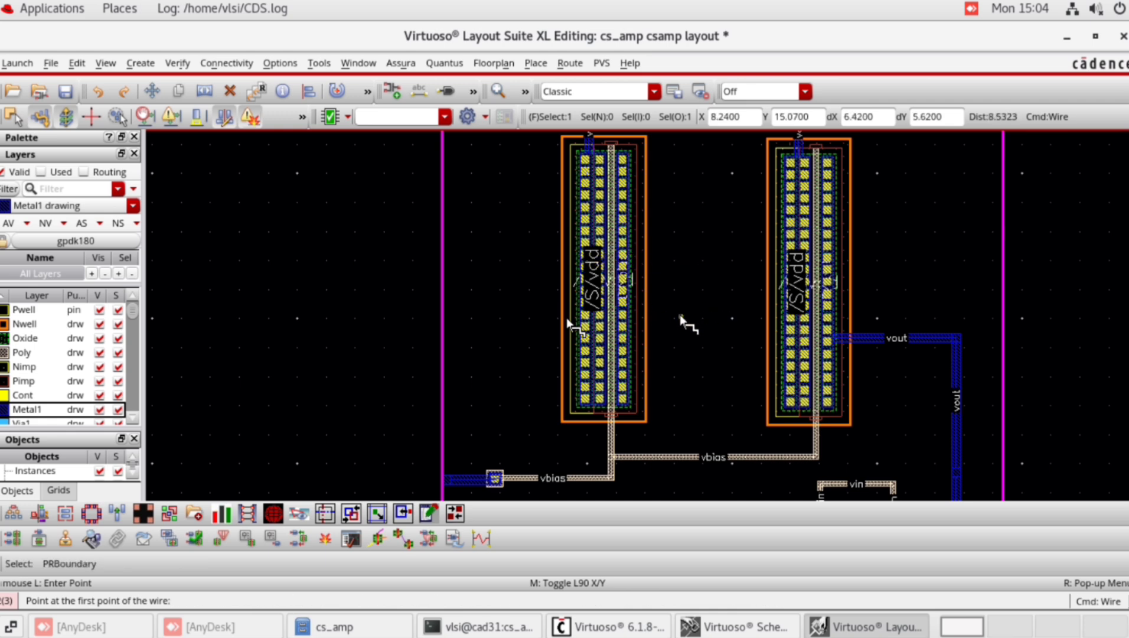
key(shift+z)
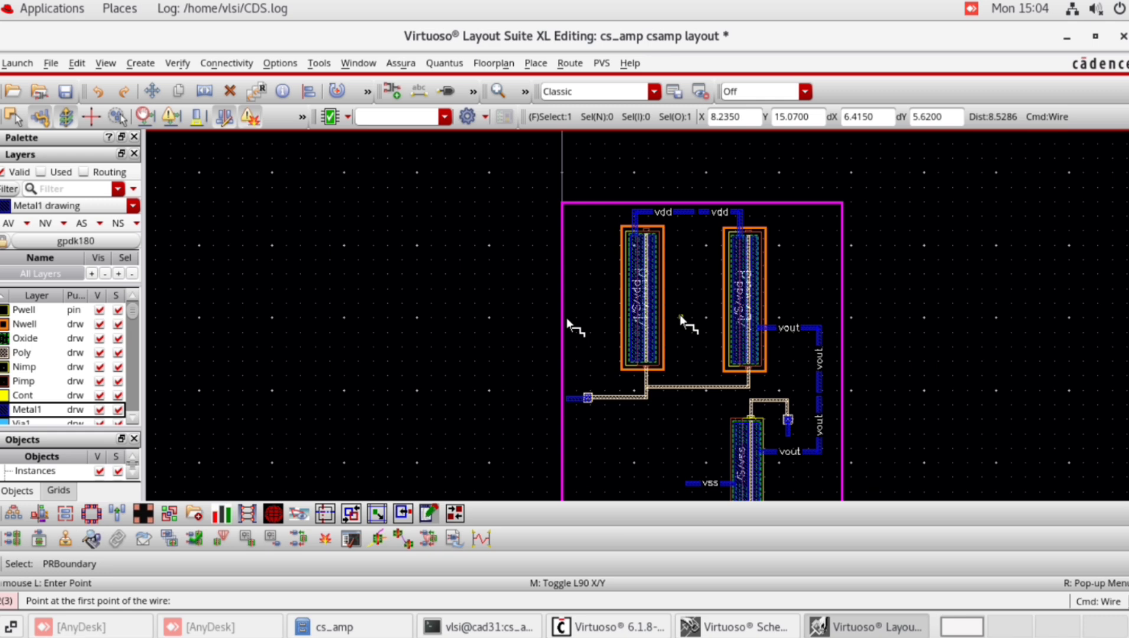
key(Escape)
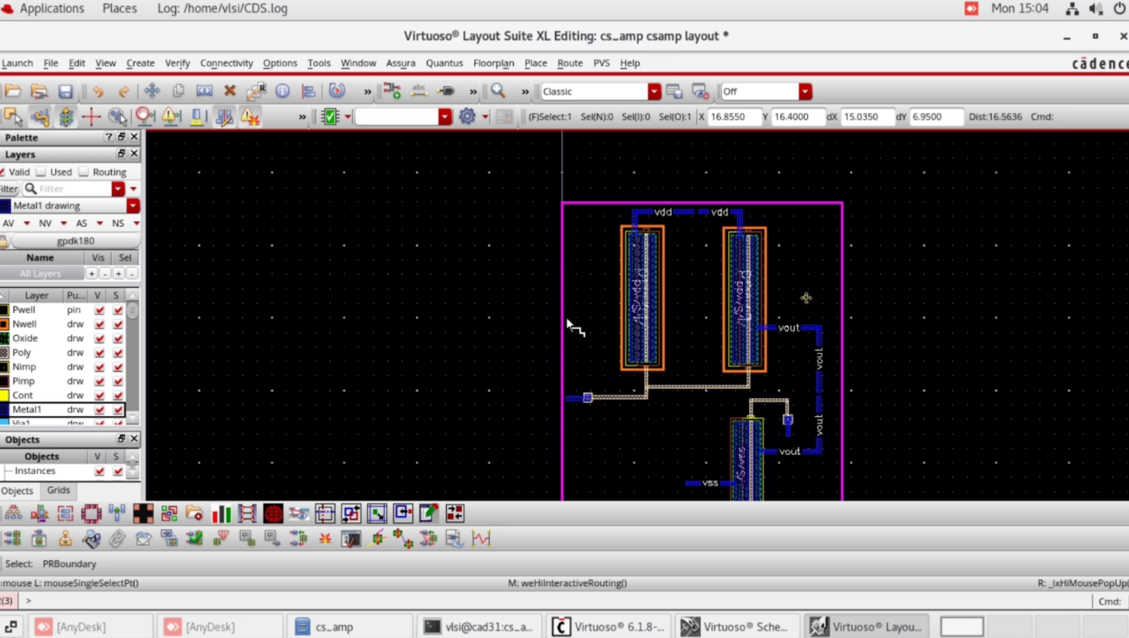
click(794, 270)
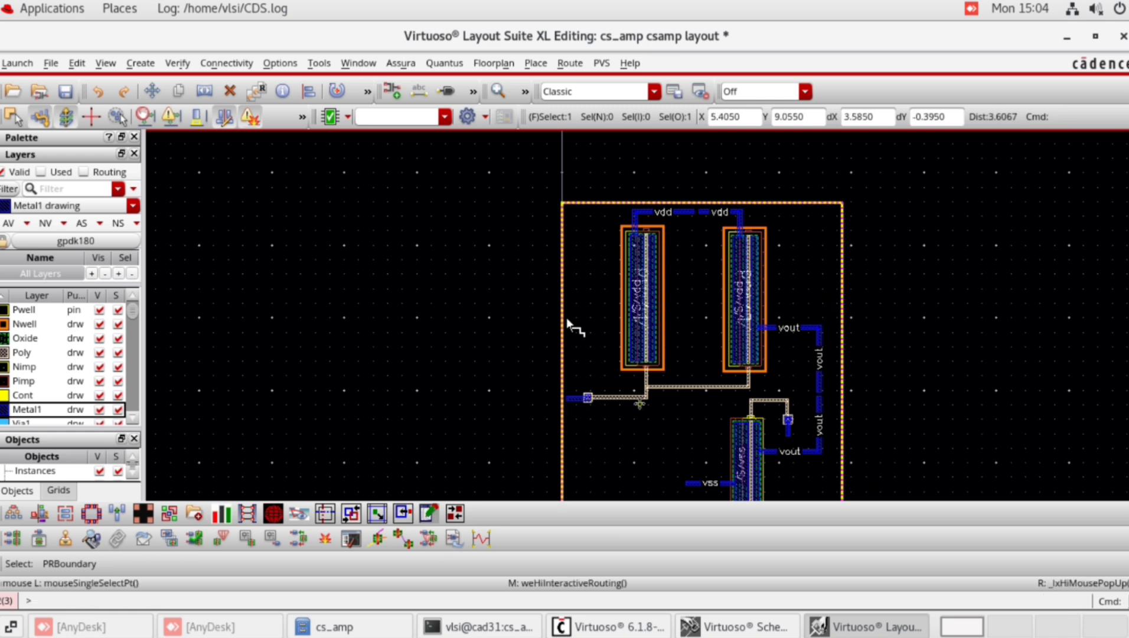
Delete the Poly vbias wires running from the left PMOS gate to the via and across to the right PMOS gate.
ctrl+scroll(594, 402, up, 2)
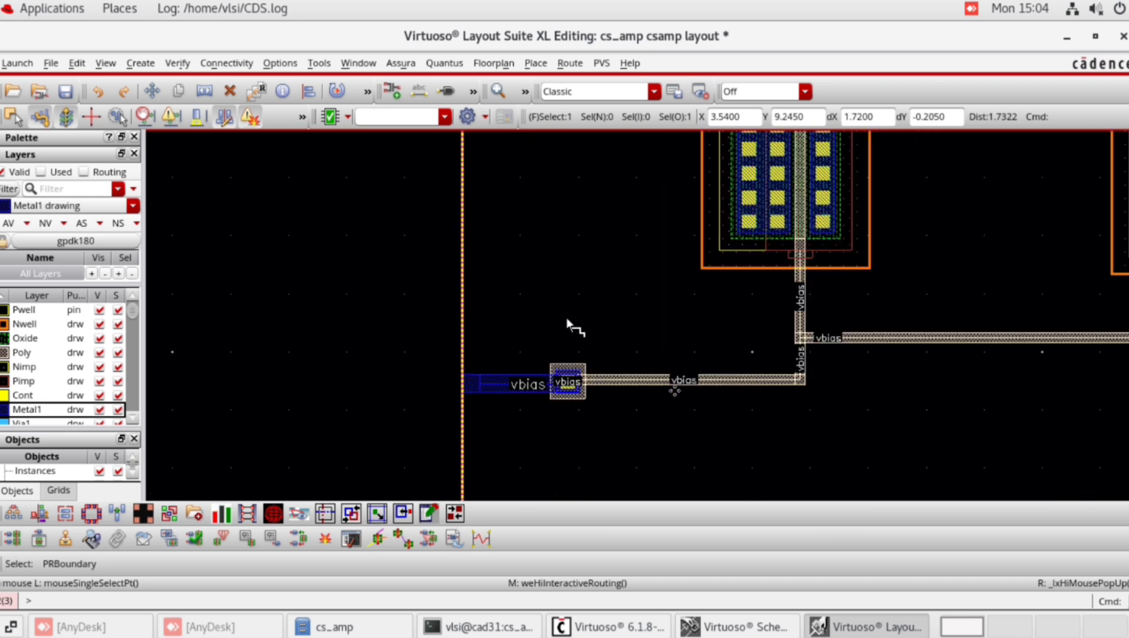
click(678, 381)
key(Delete)
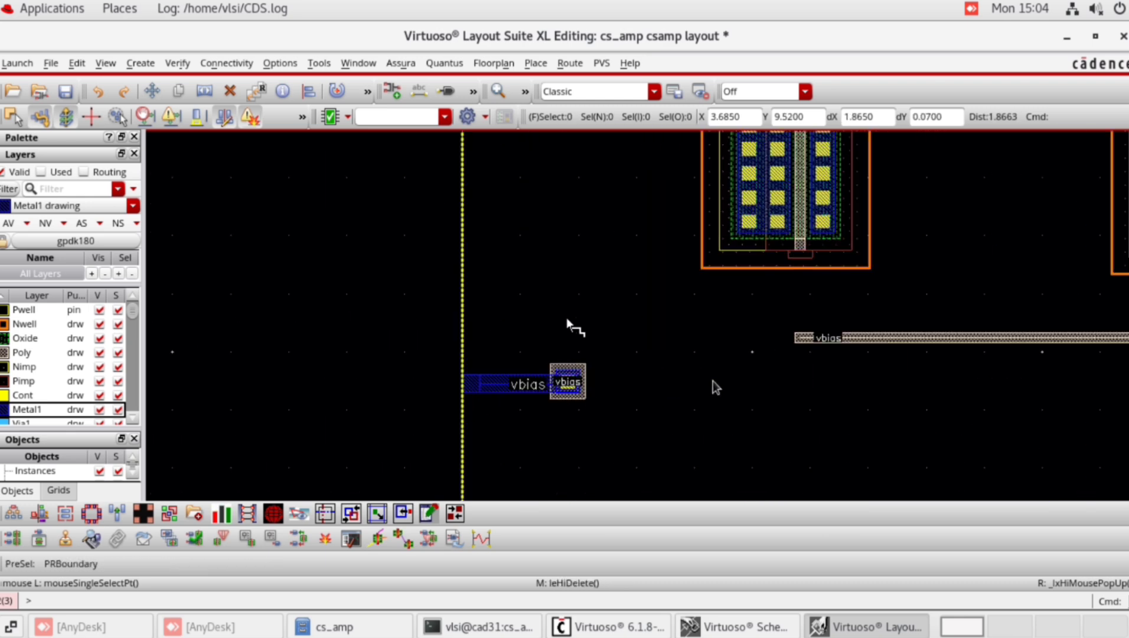
click(895, 335)
key(Delete)
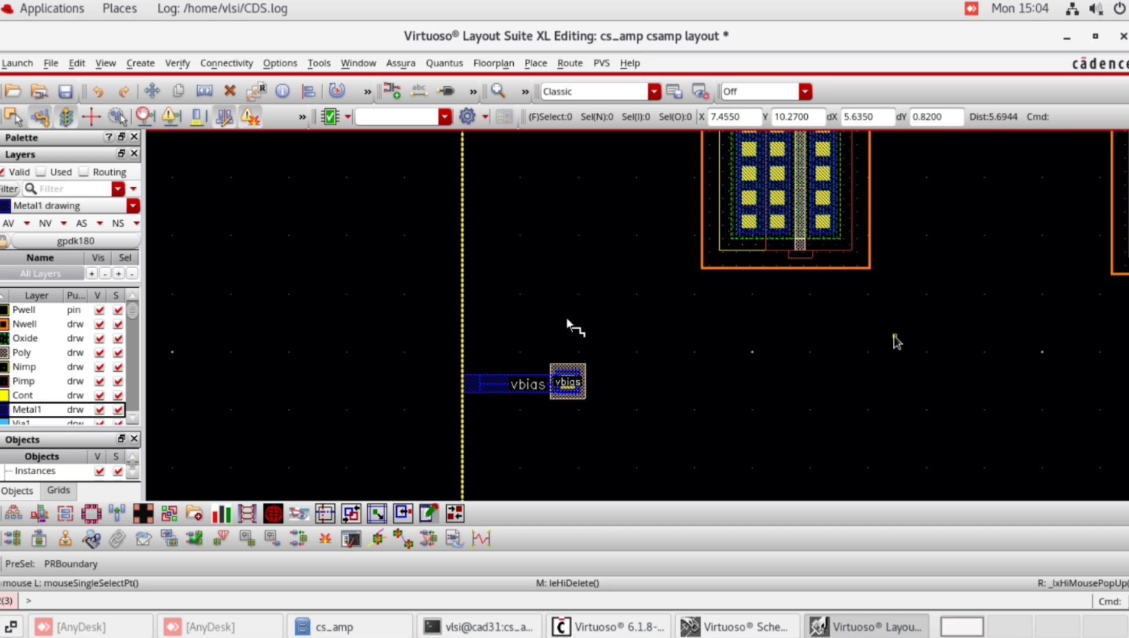
Move the vbias M1_POLY1 via into the gap between the two PMOS transistors and delete the leftover Metal1 vbias wire.
click(567, 380)
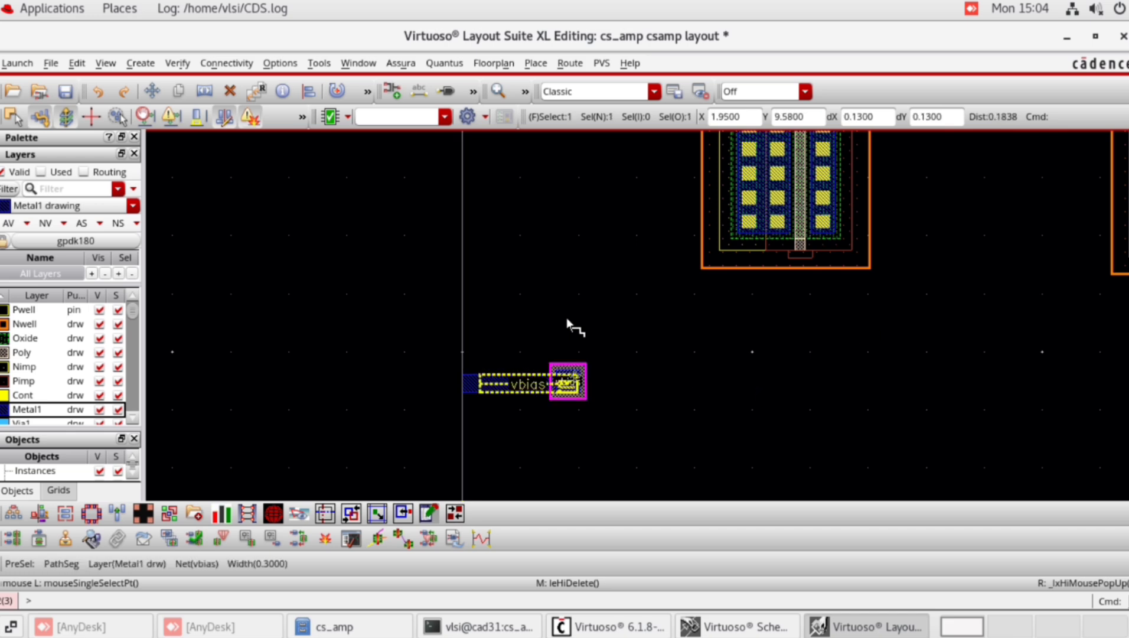
drag(567, 383, 1004, 295)
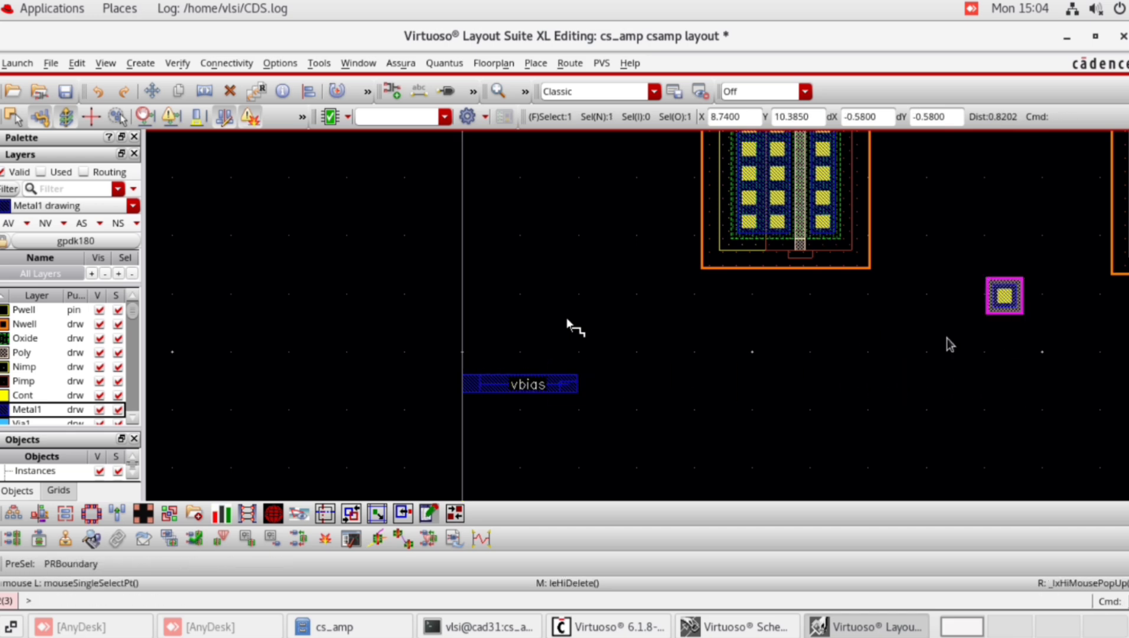
click(521, 385)
key(Delete)
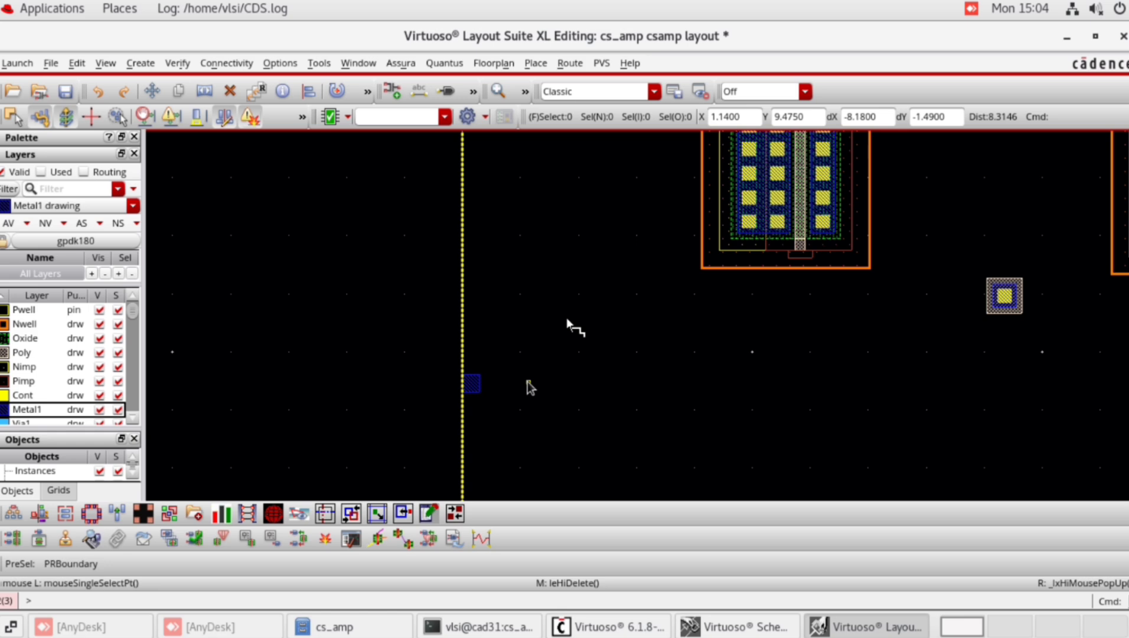
Move the vbias pin from the PR boundary's left edge to just above the M1_POLY1 via between the PMOS transistors.
click(471, 384)
drag(471, 384, 995, 224)
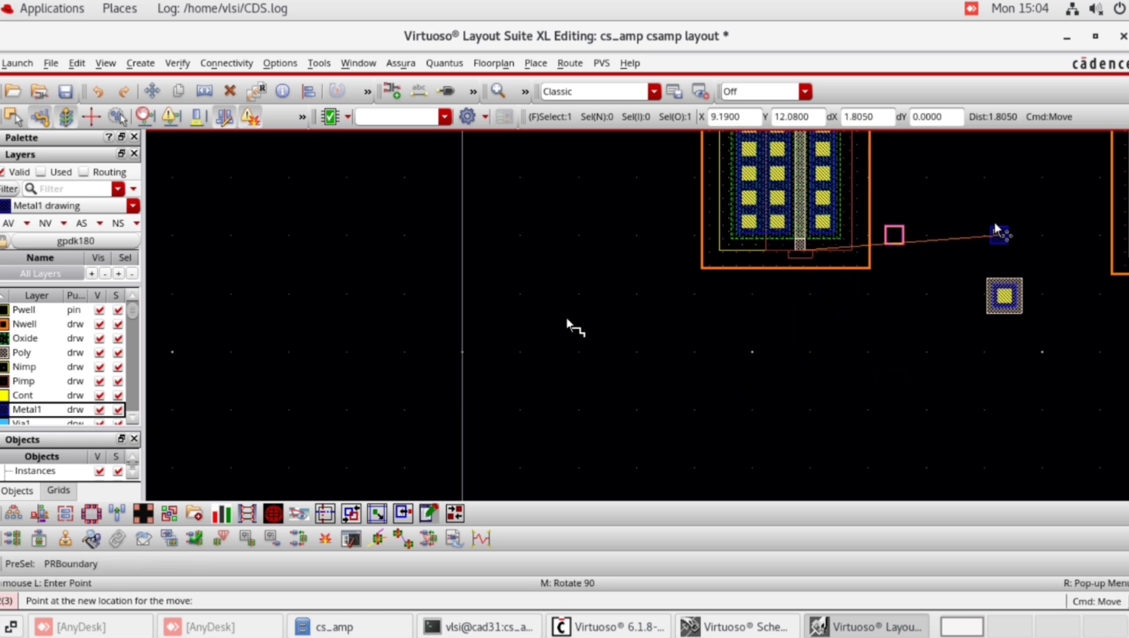
click(995, 225)
click(911, 333)
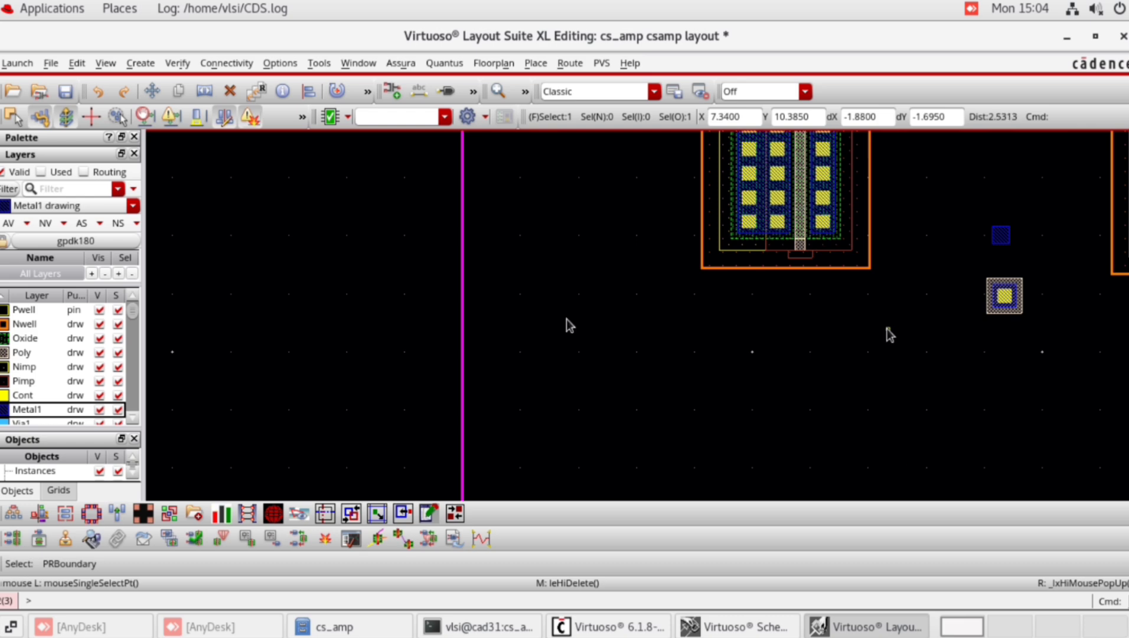
Route a Poly wire from the left PMOS gate down and across to the M1_POLY1 via below the vbias pin.
key(p)
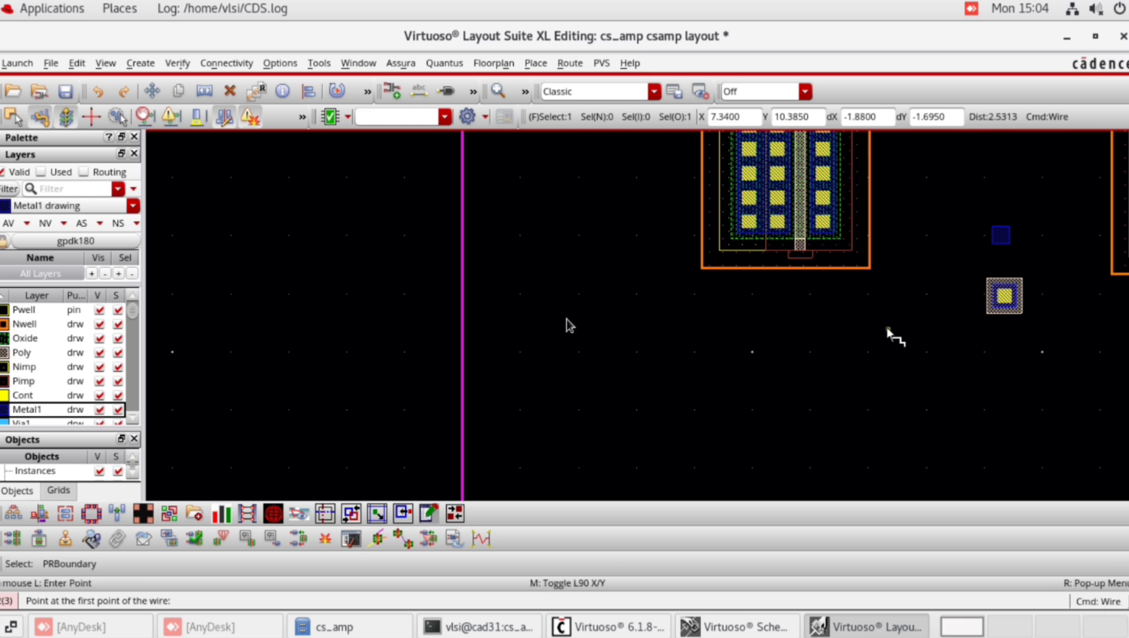
click(797, 251)
key(Escape)
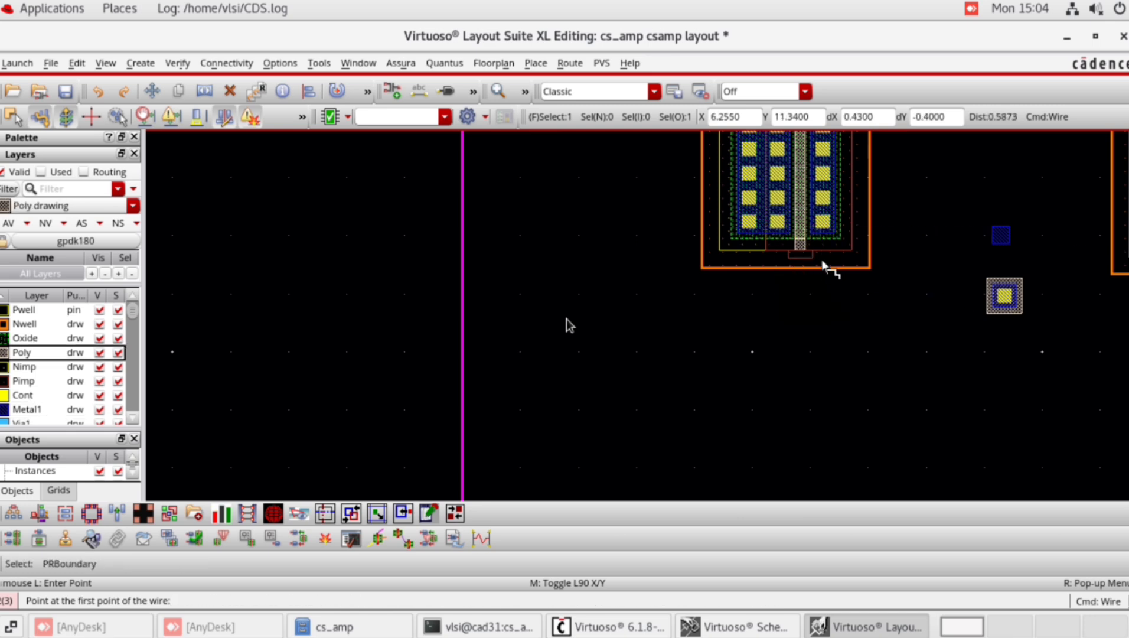
click(800, 253)
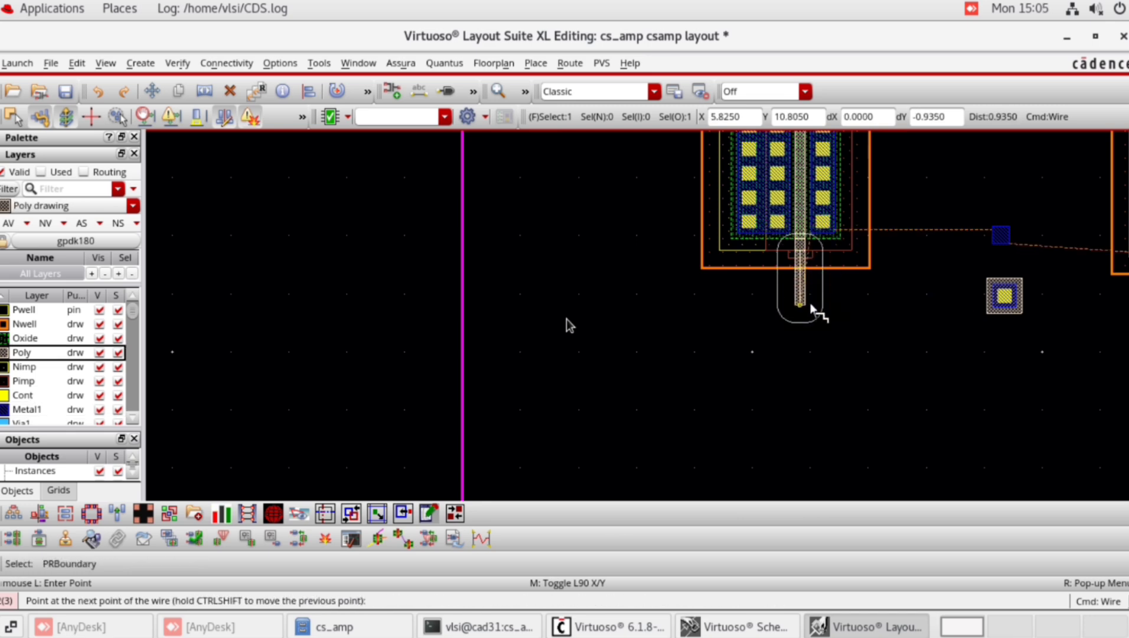
click(811, 305)
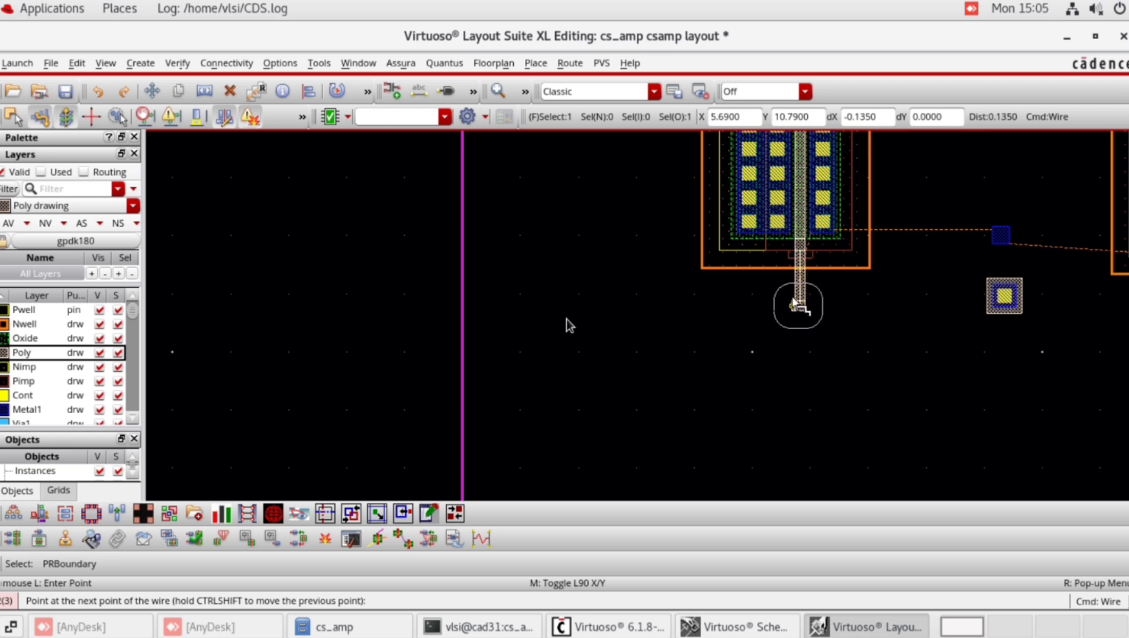
double_click(1003, 293)
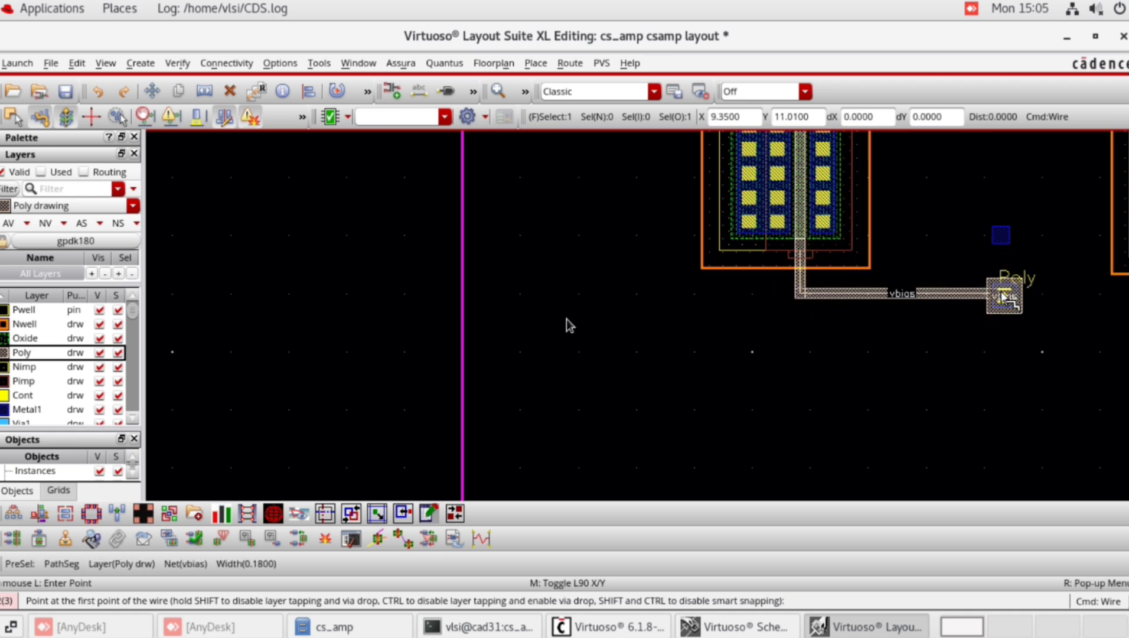
key(Right)
key(Right)
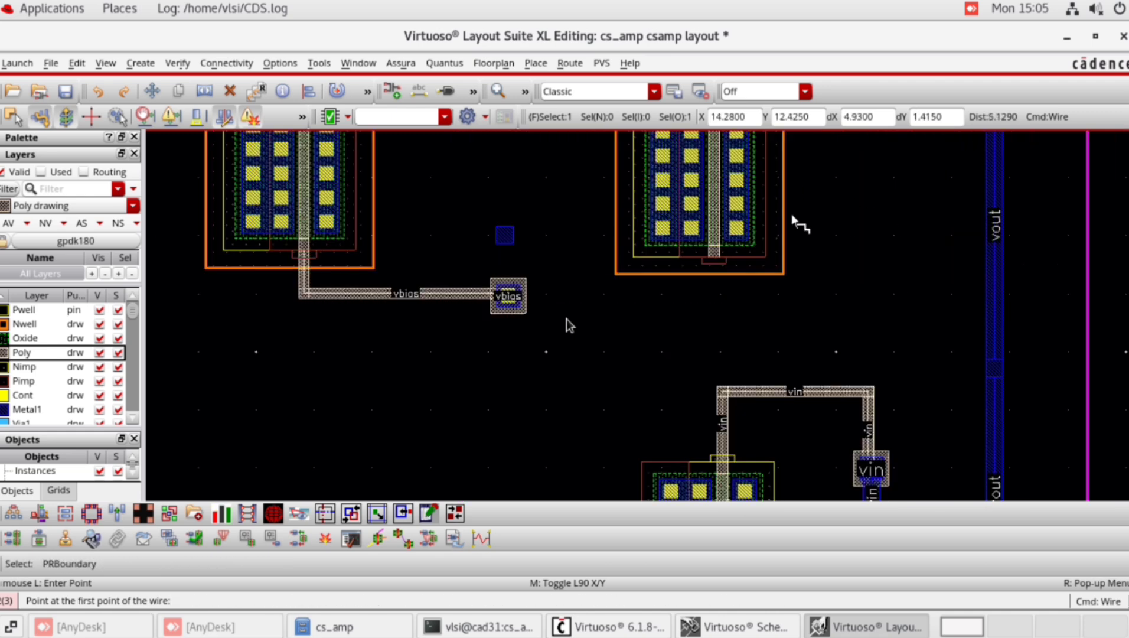
Route a Poly wire from the right PMOS gate to the M1_POLY1 via and a Metal1 wire from the vbias pin to the via.
click(712, 261)
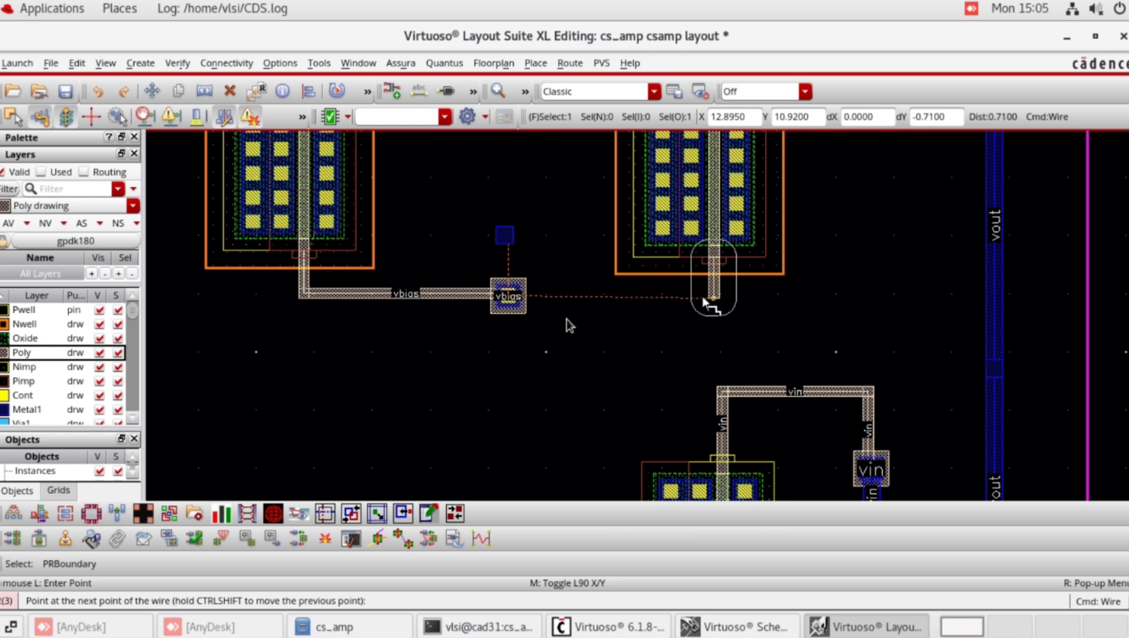
double_click(513, 284)
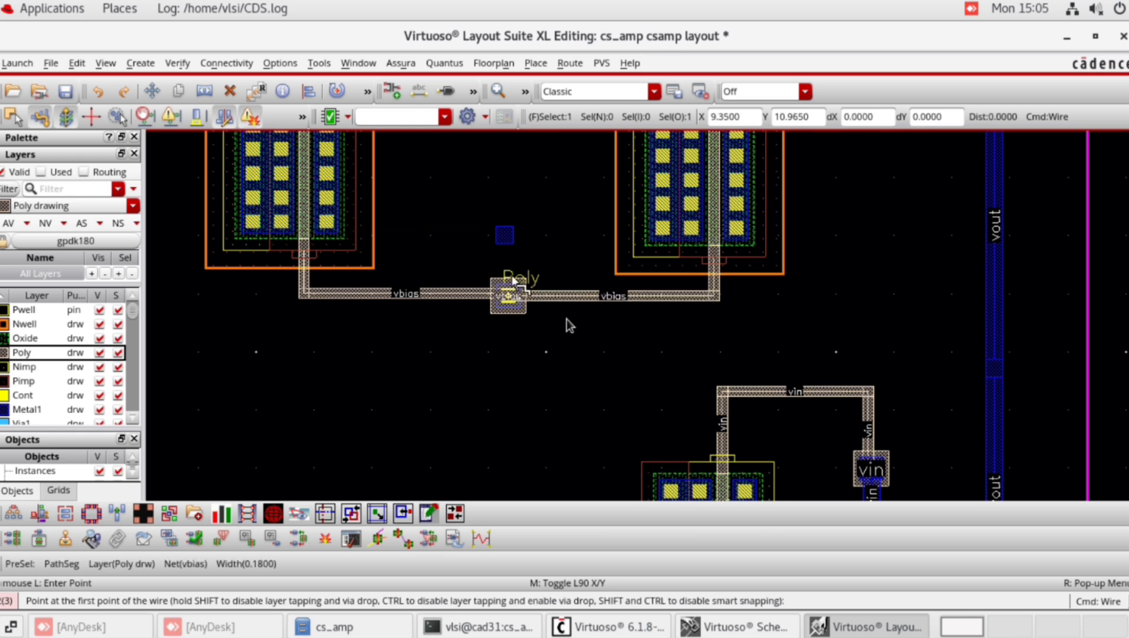
click(505, 236)
double_click(520, 288)
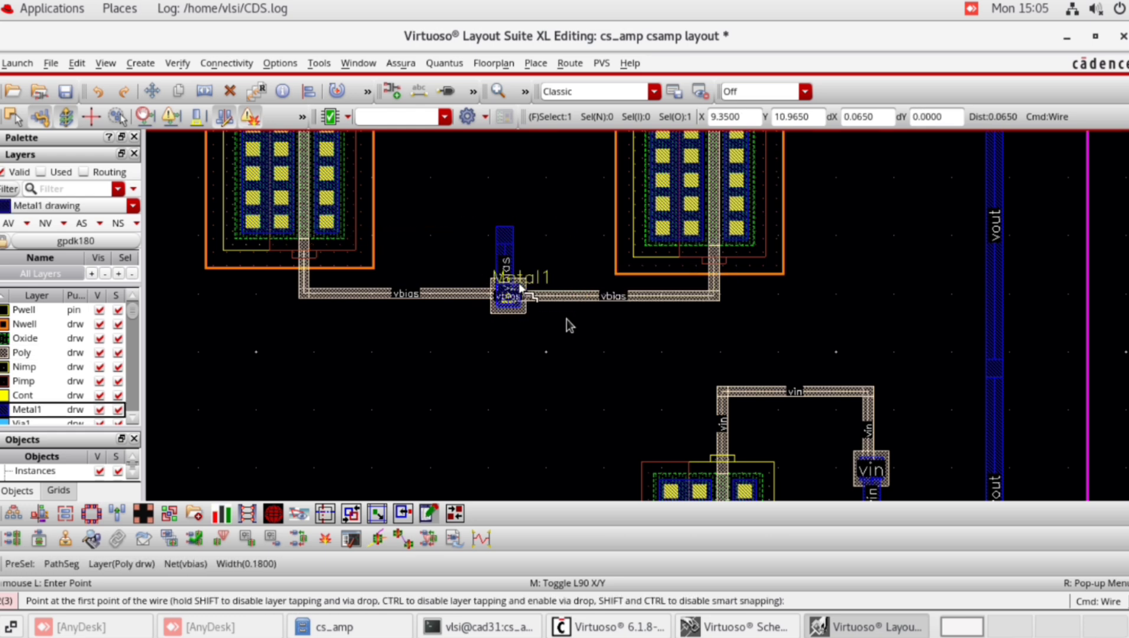
Route a Metal1 wire from the vbias pin up and across to the inner diffusion contacts of the left PMOS.
click(506, 295)
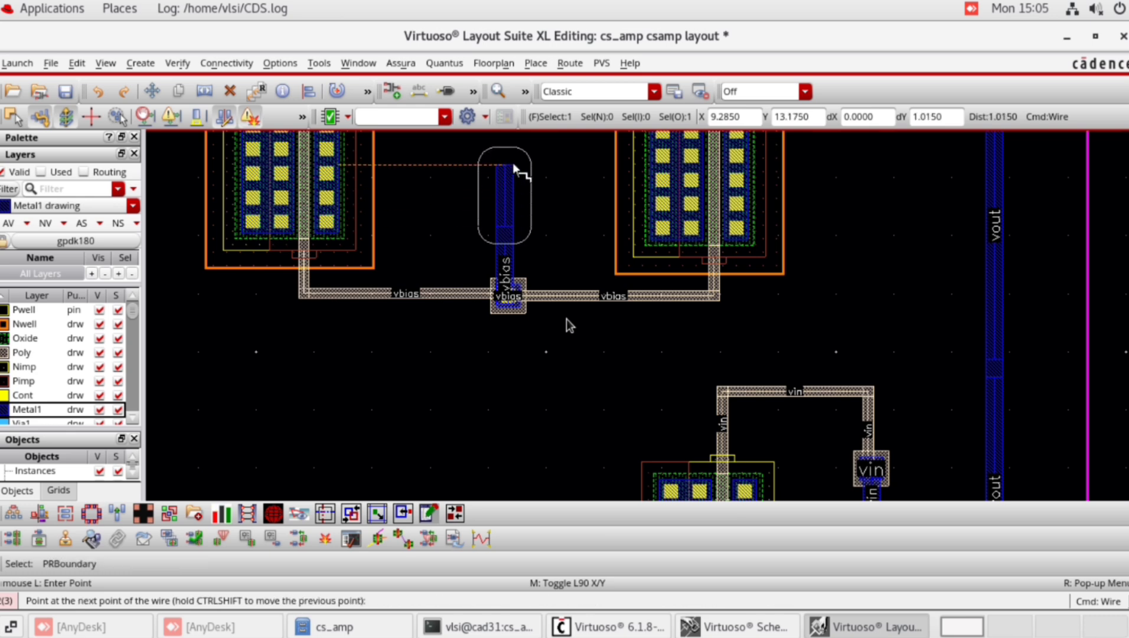
double_click(345, 160)
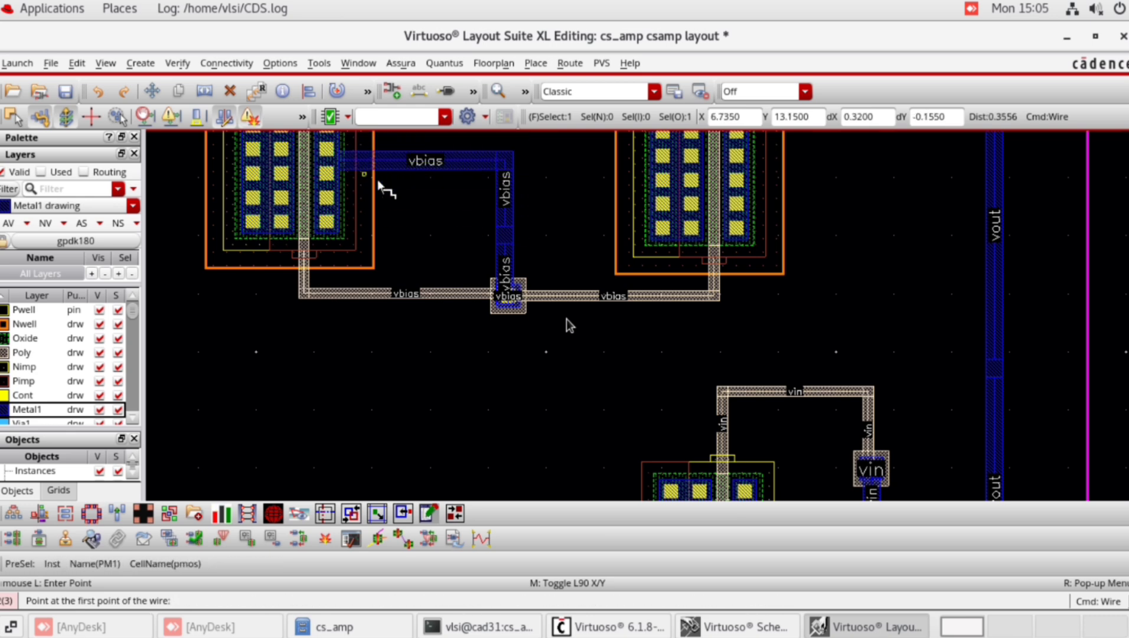
key(f)
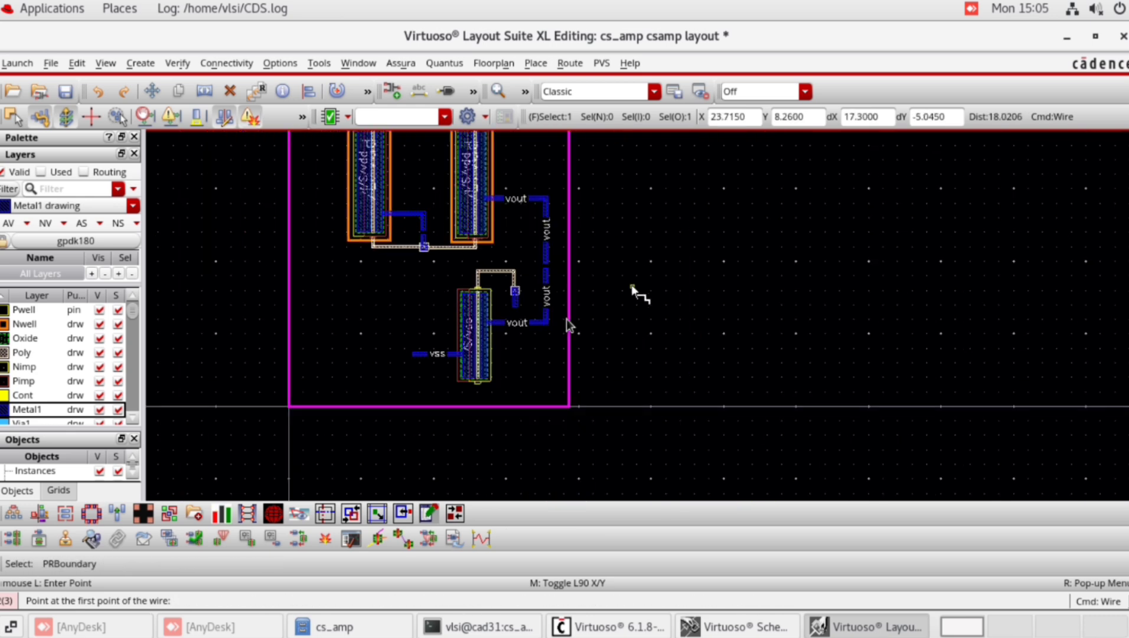
key(Right)
key(f)
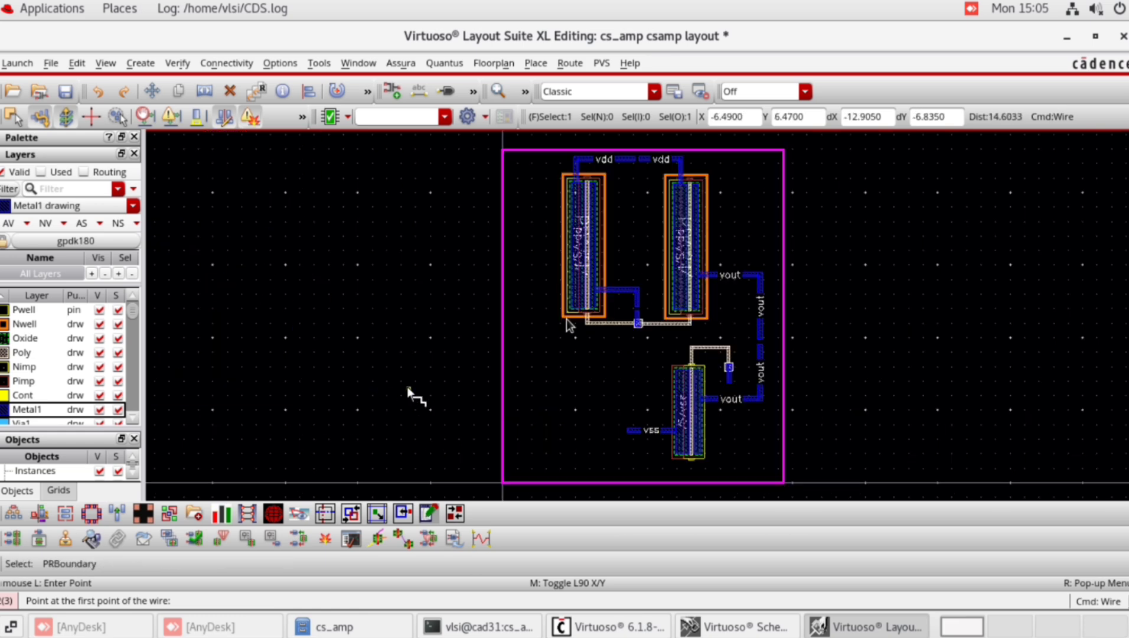
key(Escape)
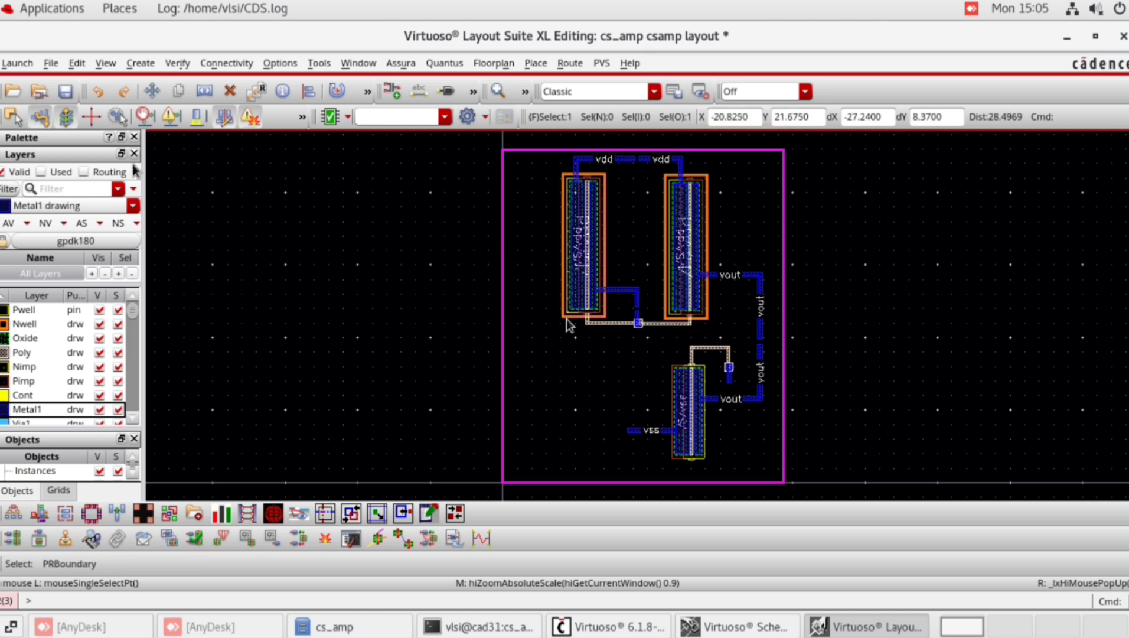
Save the csamp layout.
click(66, 91)
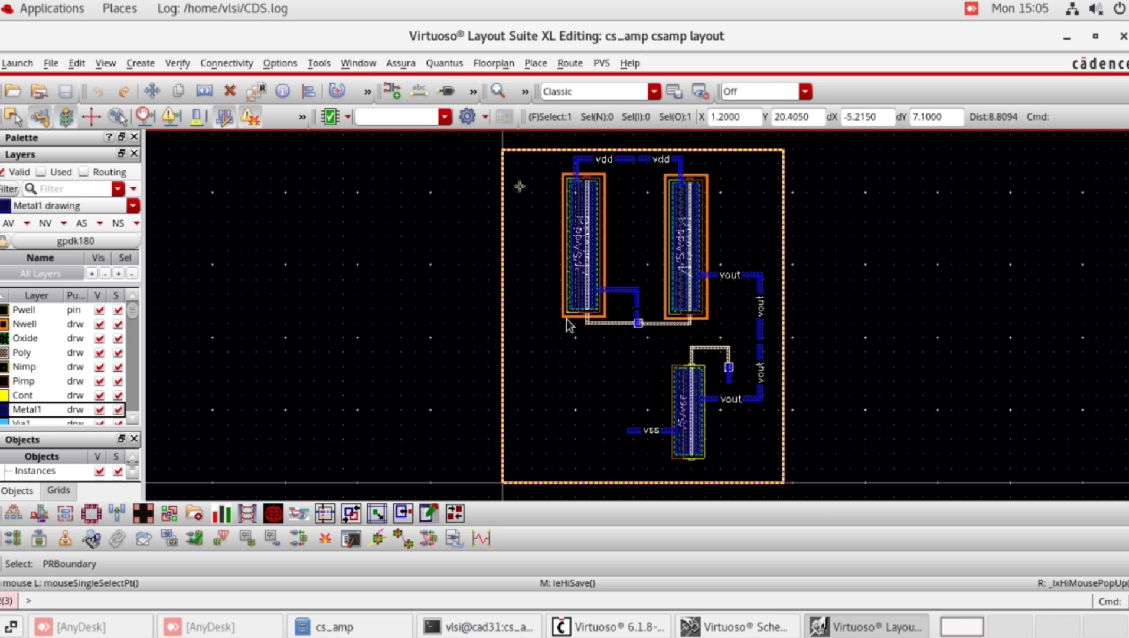
key(l)
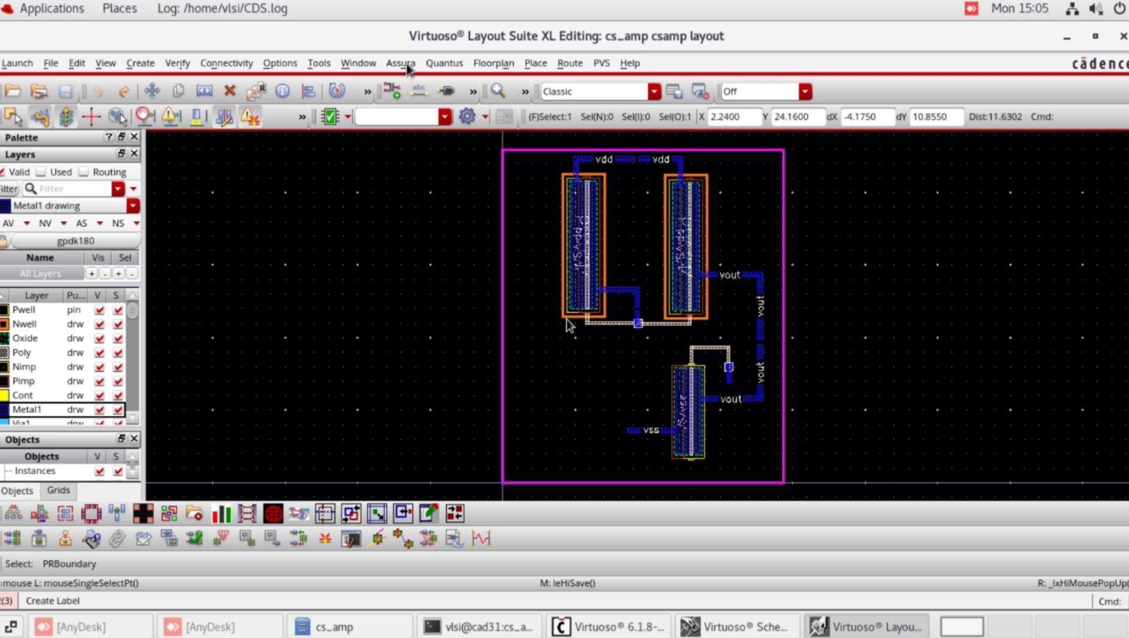
key(Escape)
Open the Assura technology file selection and browse from the Desktop folder to the /home/install directory.
click(407, 63)
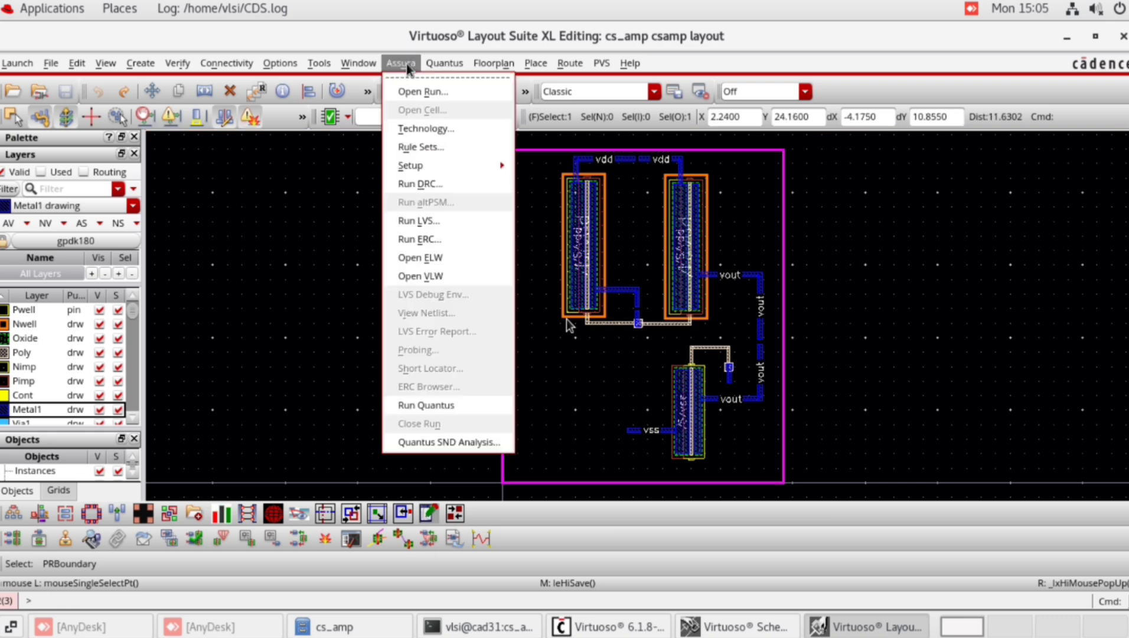
click(411, 128)
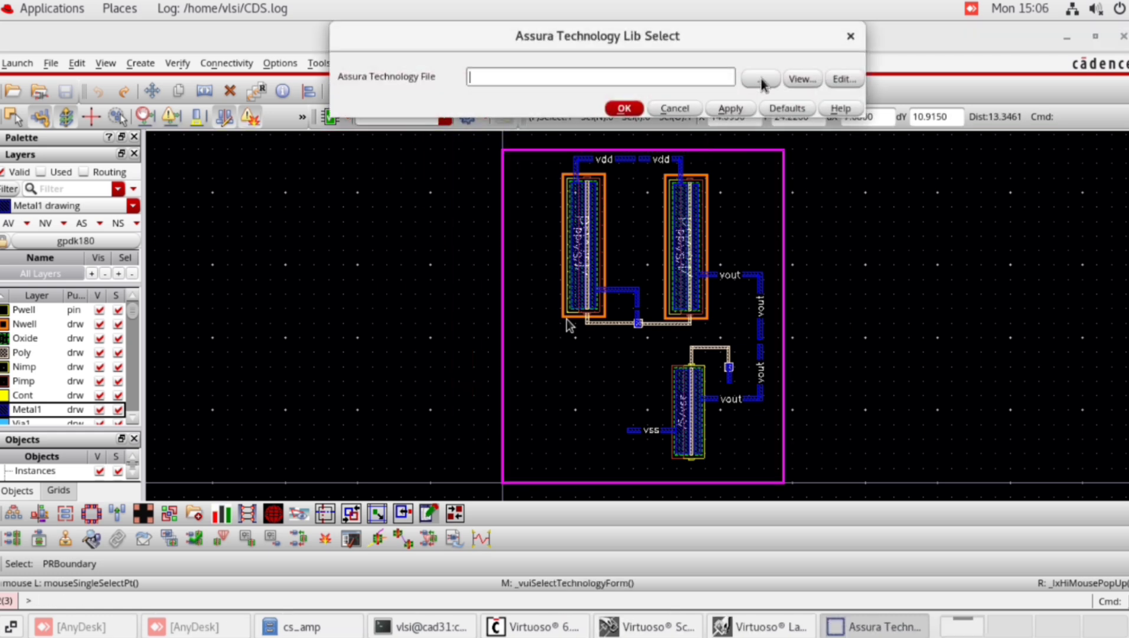
click(761, 79)
click(340, 140)
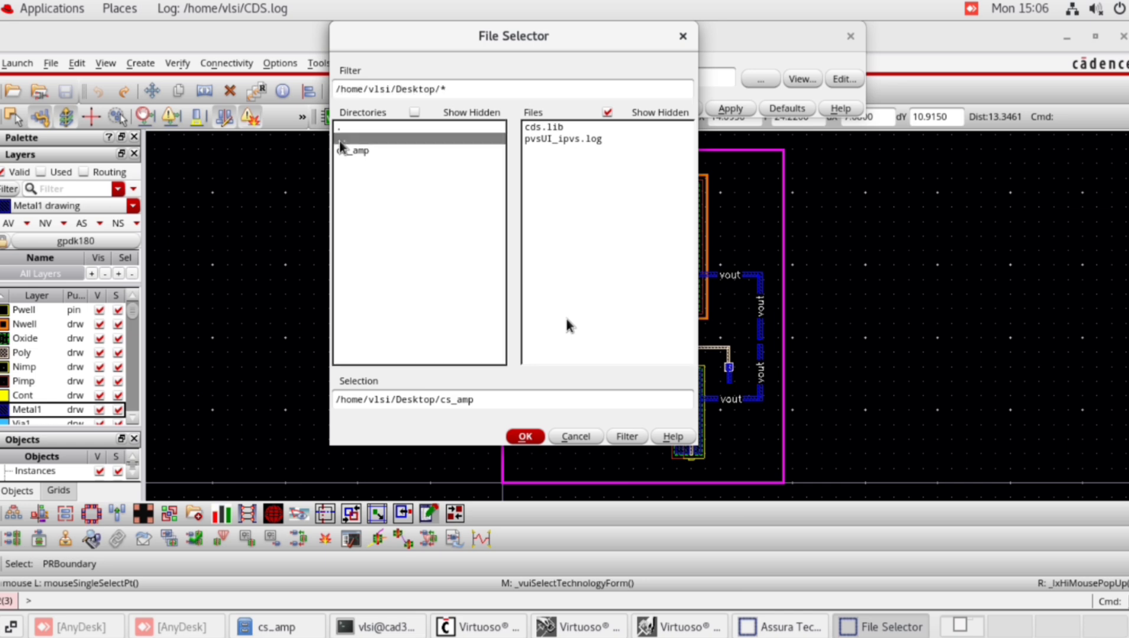
click(414, 112)
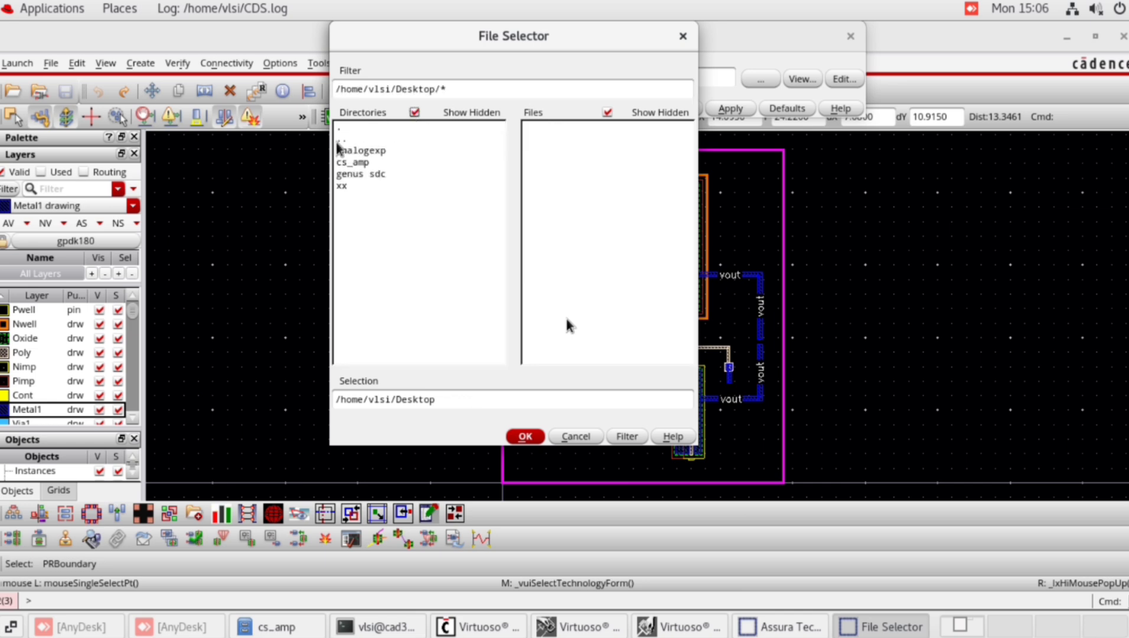
click(339, 140)
click(415, 112)
click(342, 139)
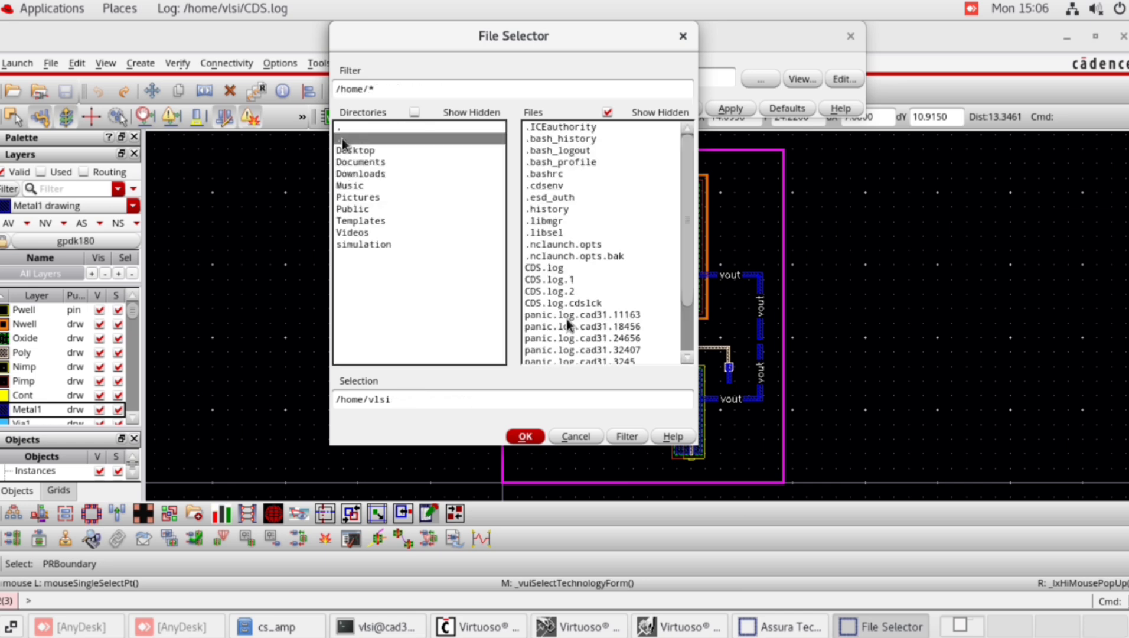
click(415, 112)
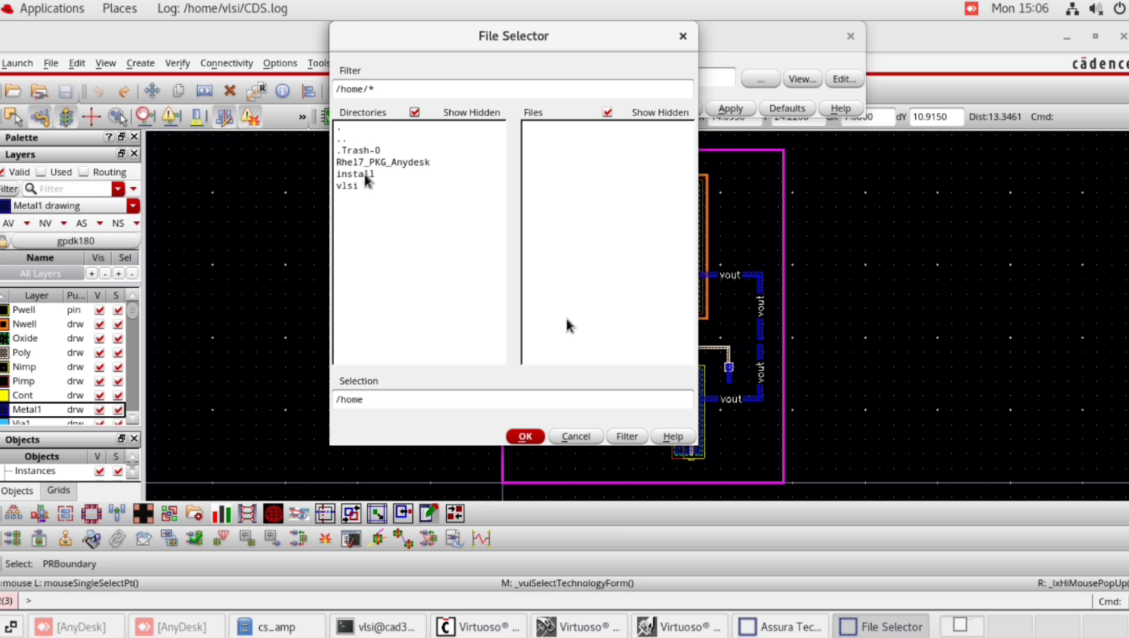
click(366, 174)
click(414, 112)
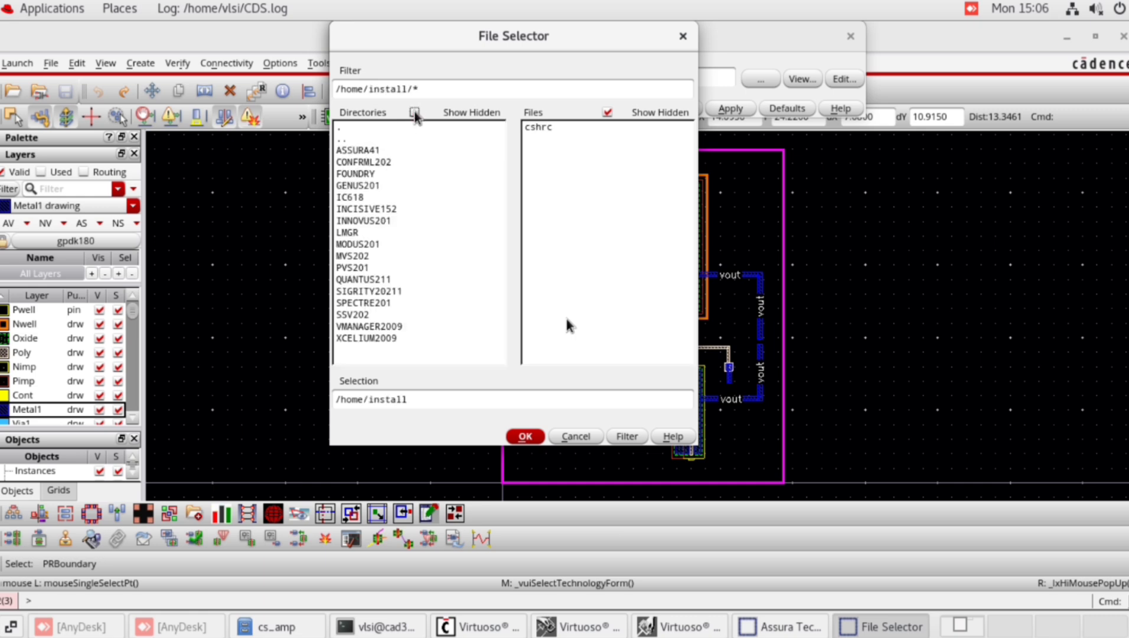
Set the Assura technology file to assura_tech.lib from /home/install/FOUNDRY/analog/180nm.
click(350, 175)
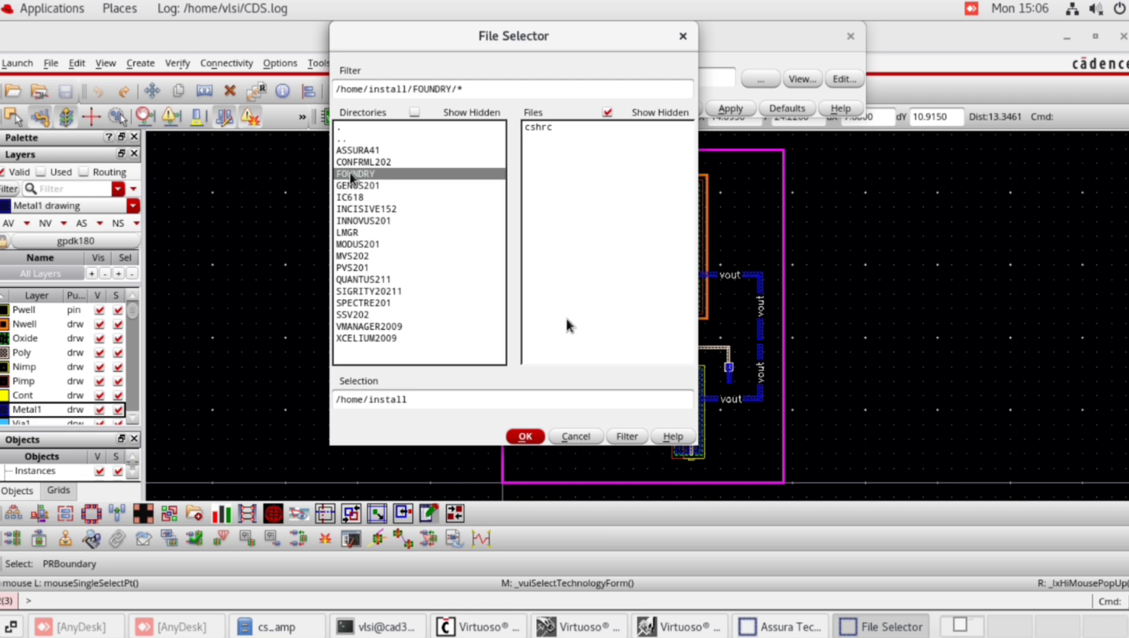
click(418, 113)
click(360, 151)
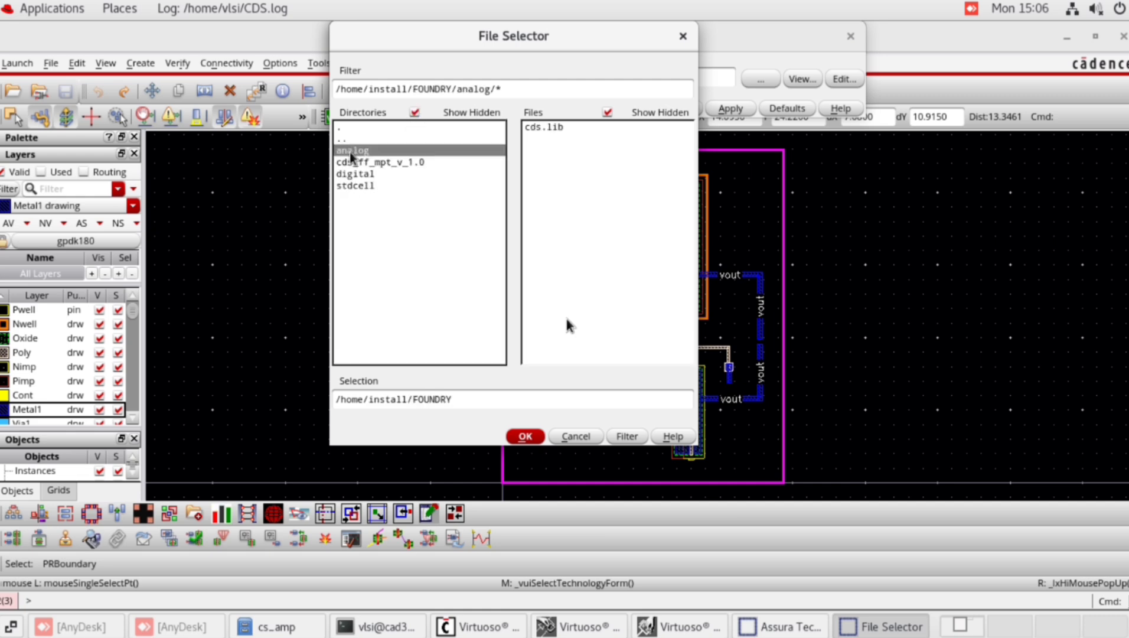
click(415, 113)
click(349, 149)
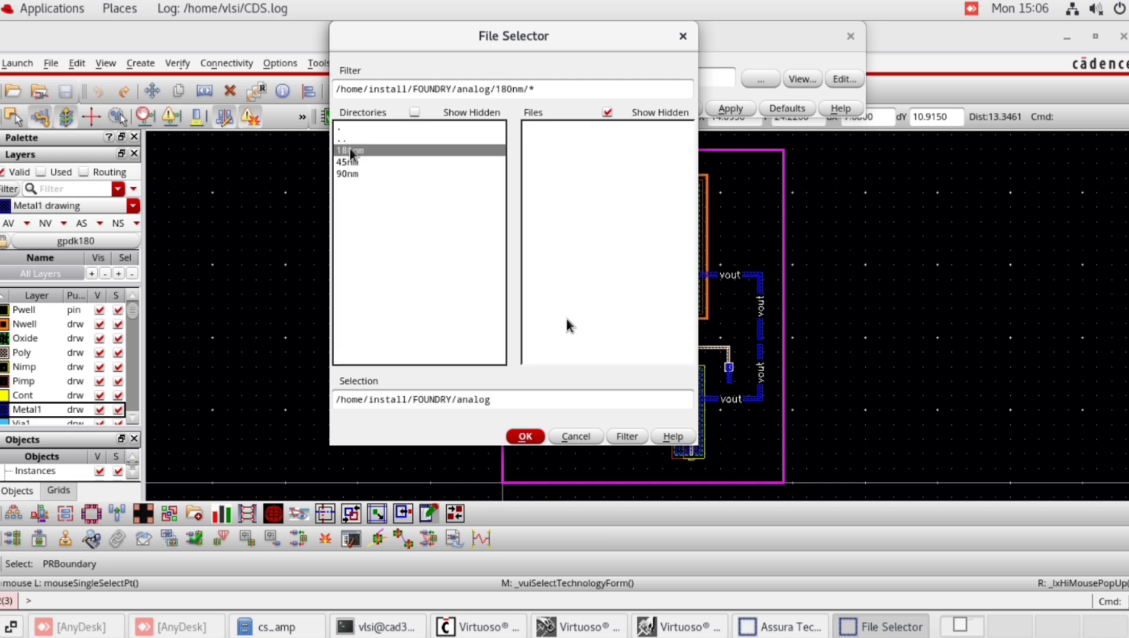
click(414, 112)
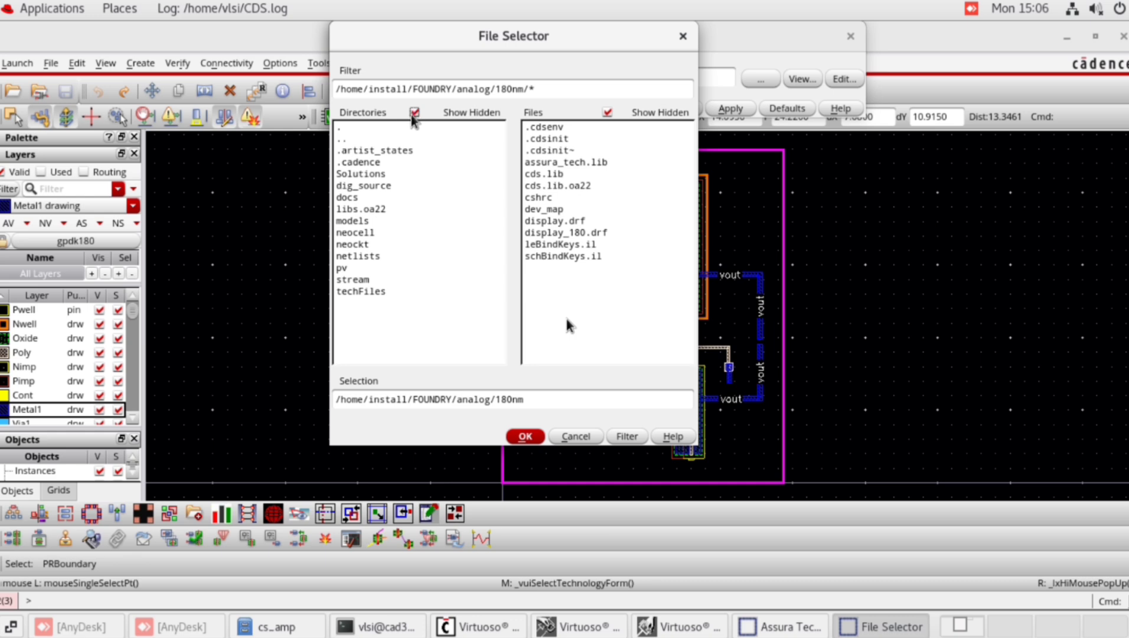
click(542, 162)
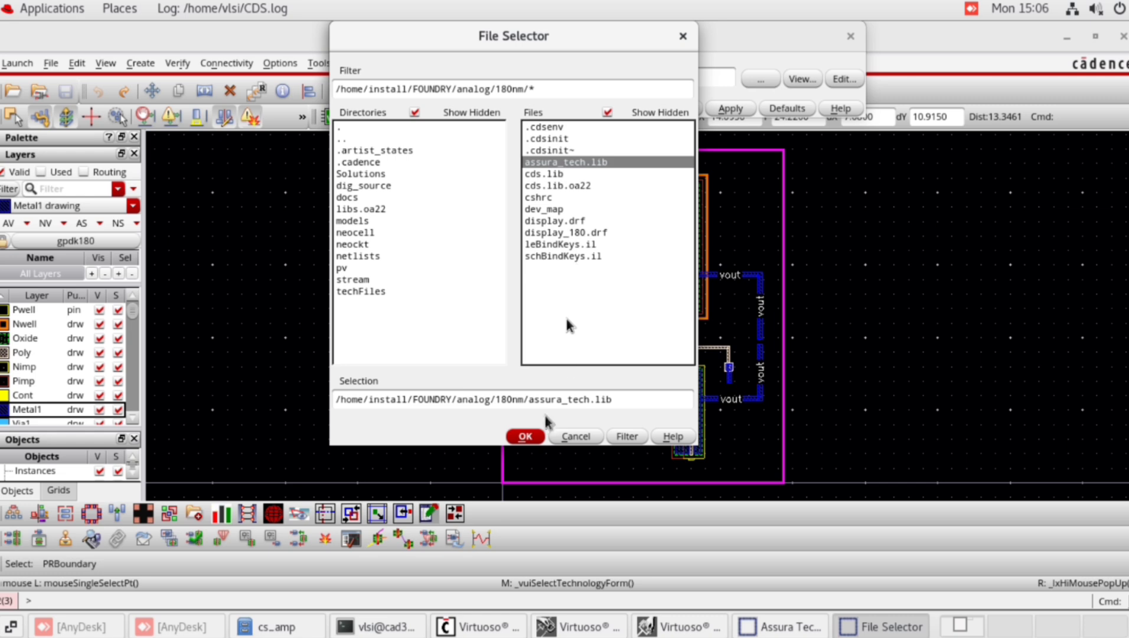
click(525, 436)
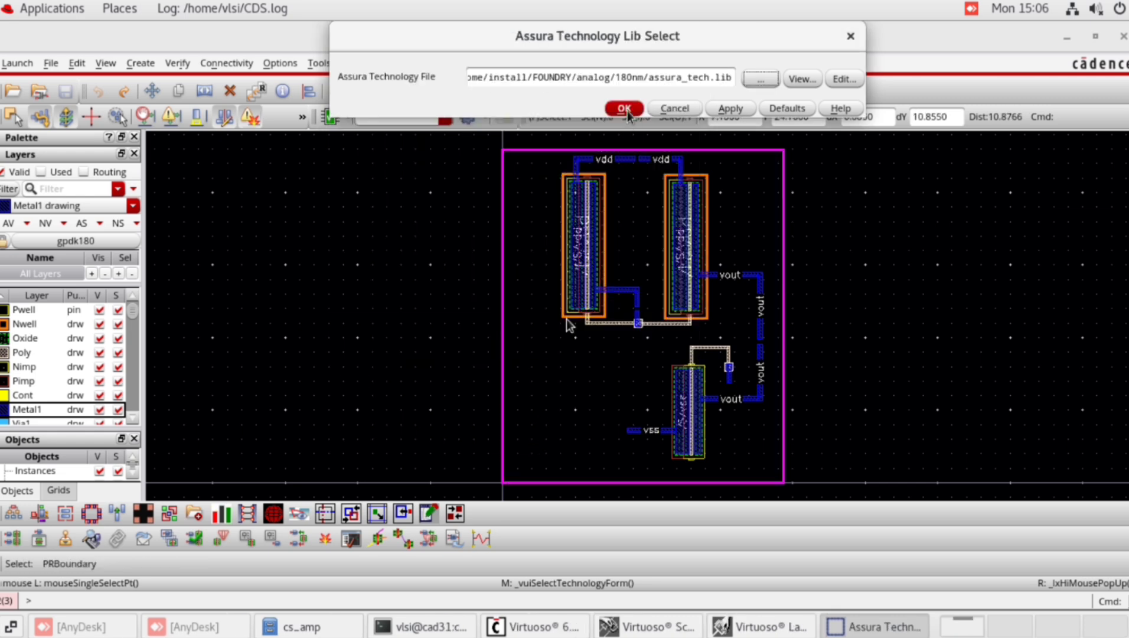
click(625, 109)
Run an Assura DRC on the csamp layout with the technology set to gpdk180.
click(404, 63)
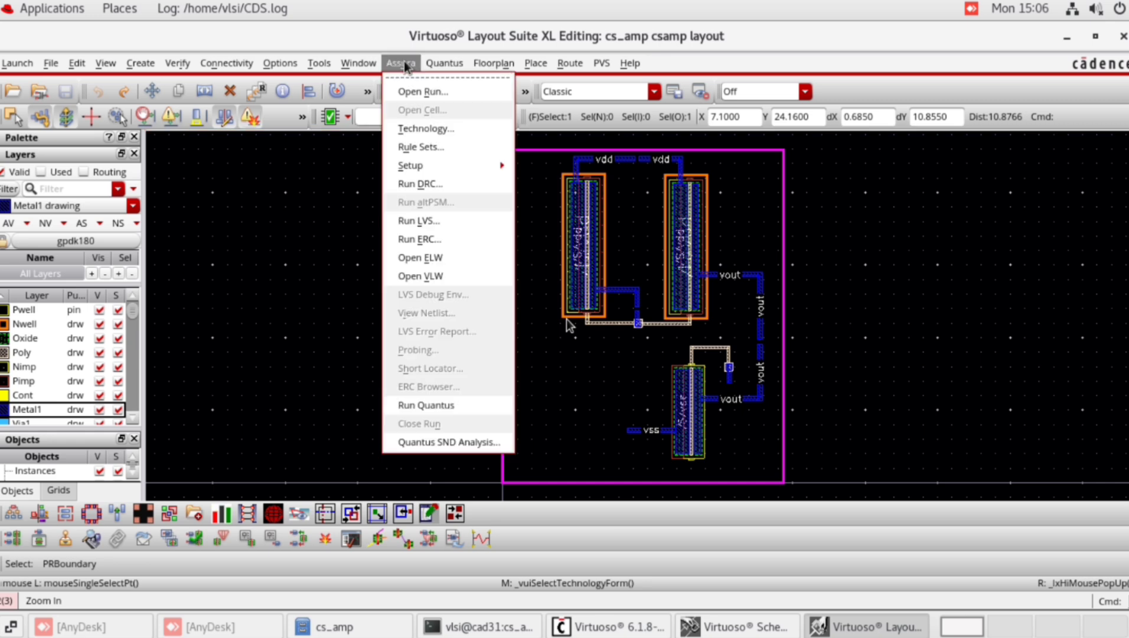
click(423, 184)
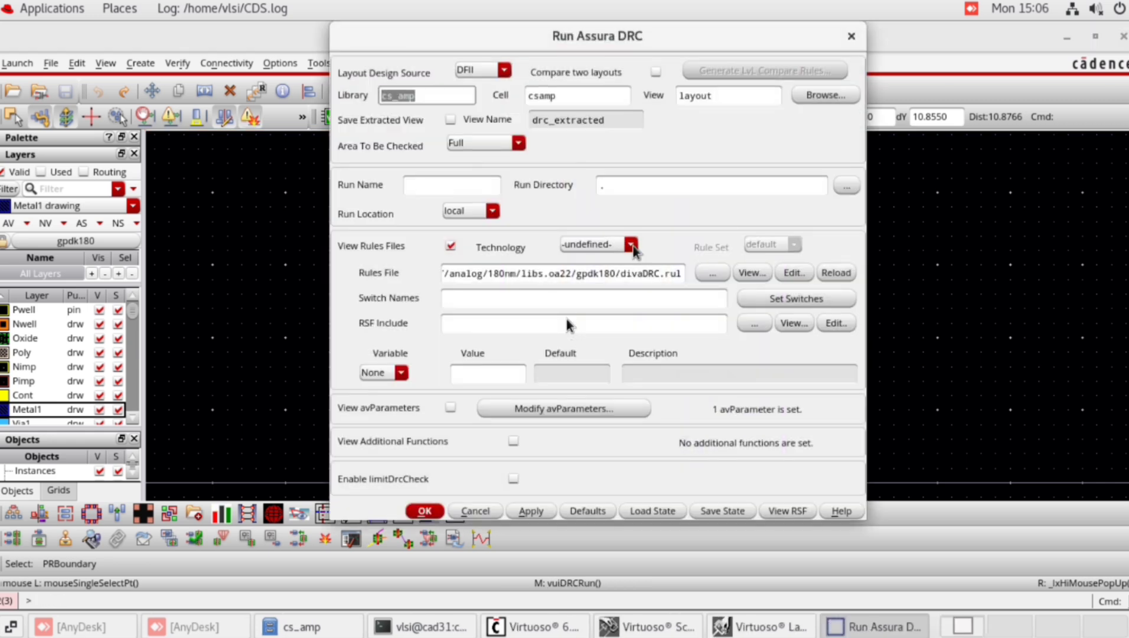
click(631, 246)
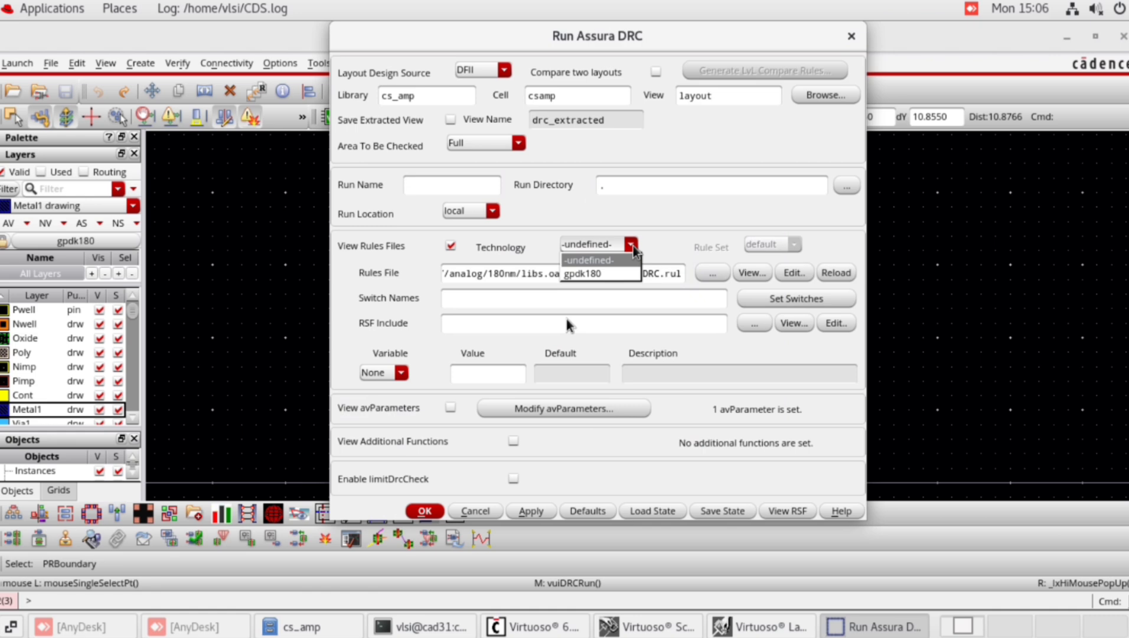
click(631, 245)
click(631, 245)
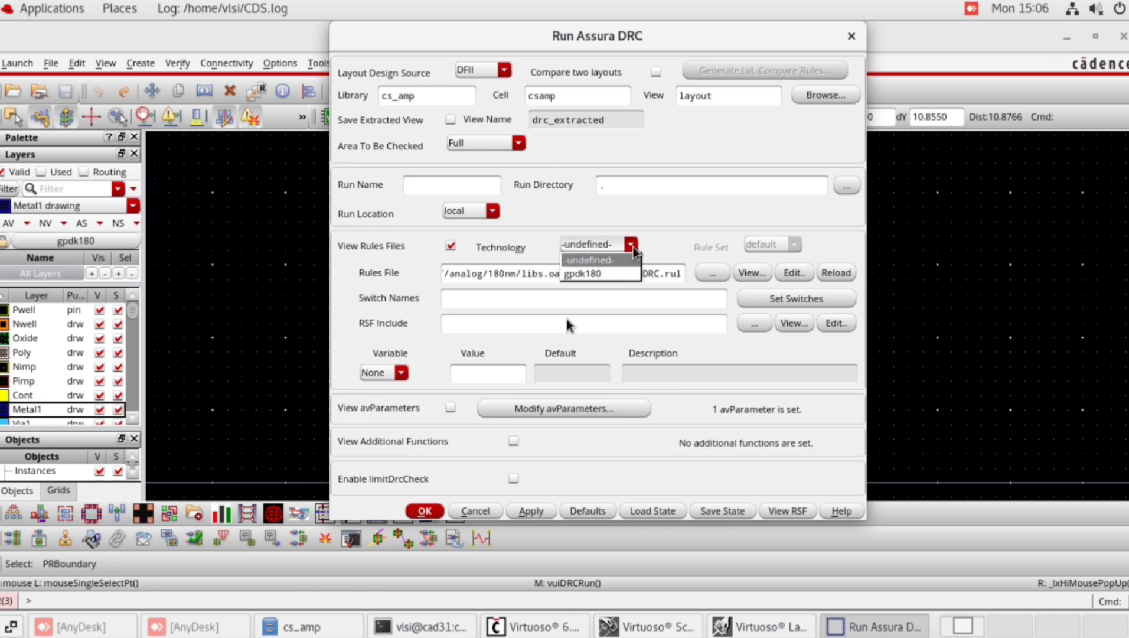
click(587, 276)
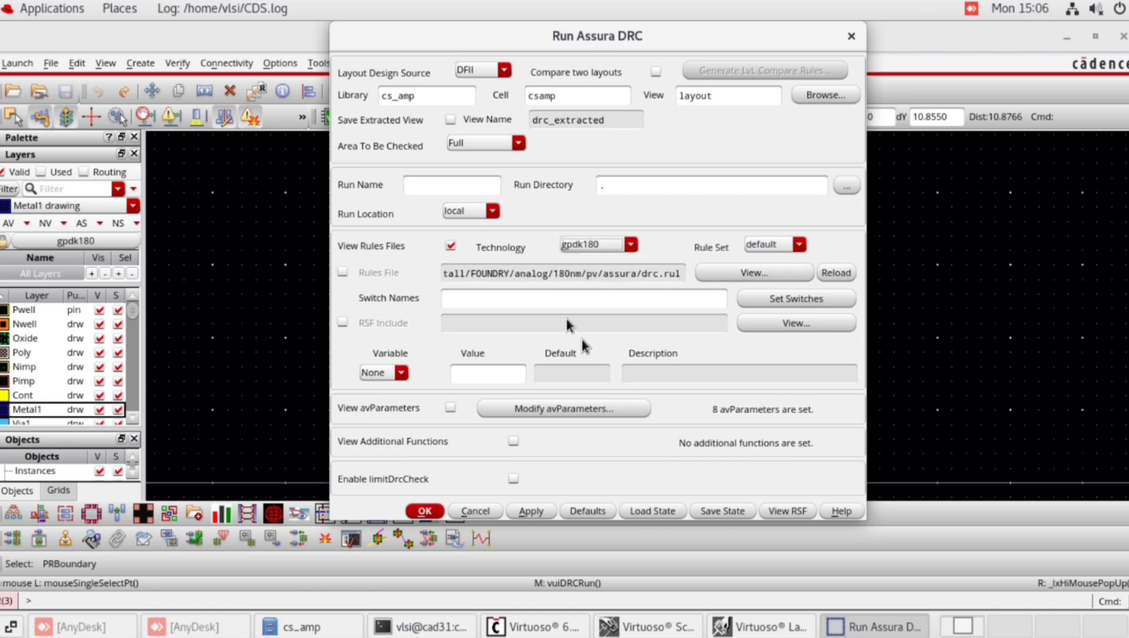
click(426, 511)
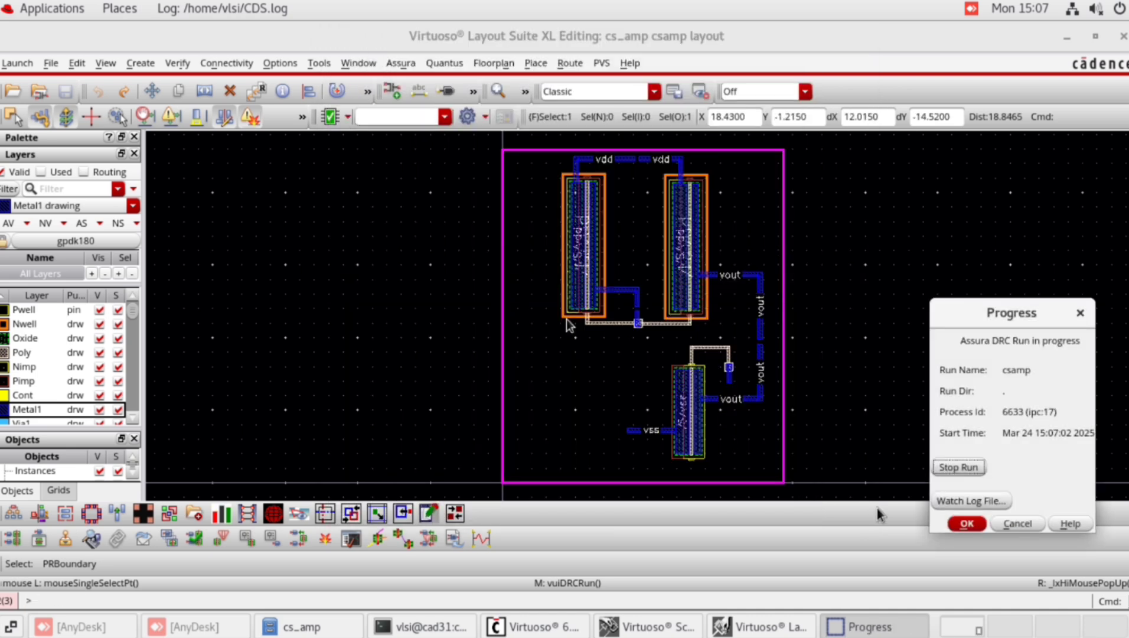
Watch the DRC run log, view the results of the completed run and dismiss the results message.
click(951, 500)
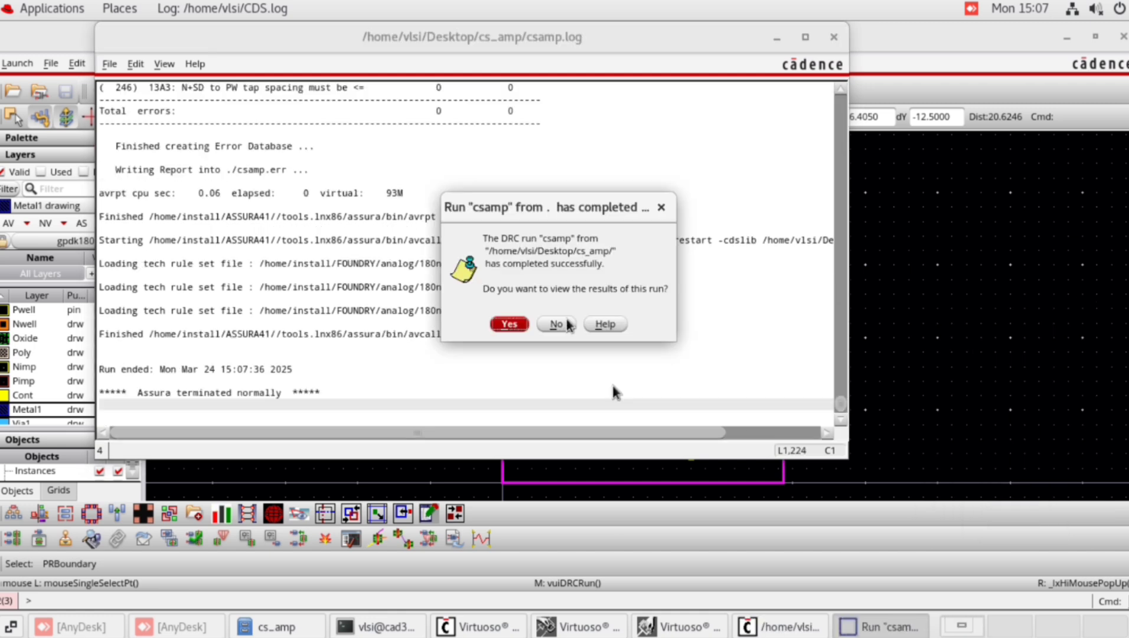
click(509, 323)
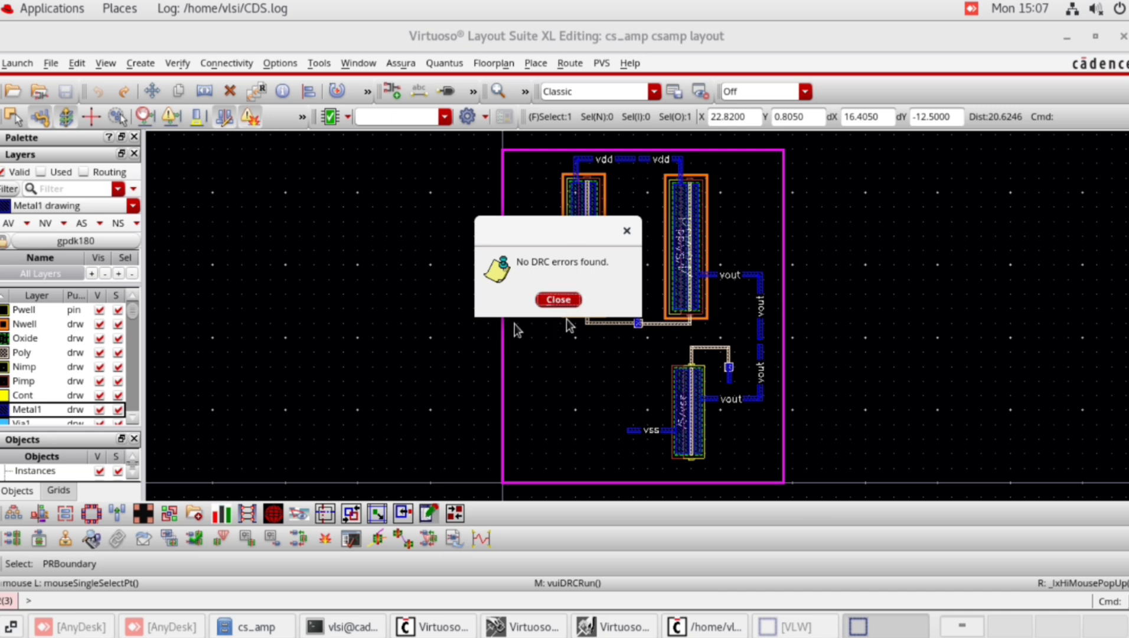
click(557, 300)
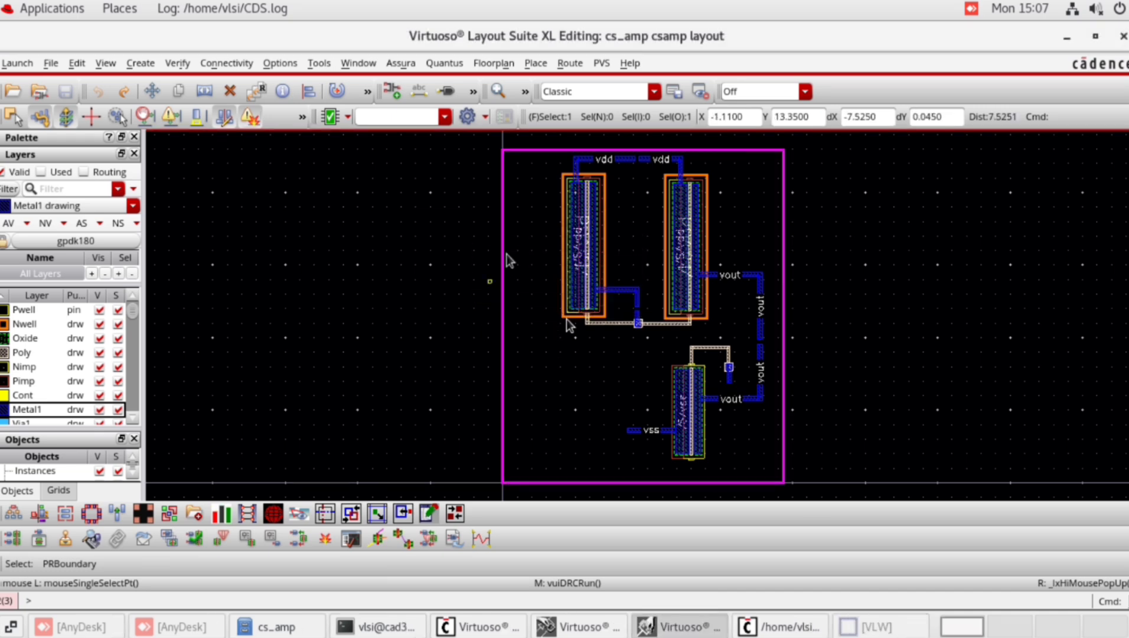
Run an Assura LVS on the csamp schematic and layout with the technology set to gpdk180, overwriting the existing LVS data.
click(402, 63)
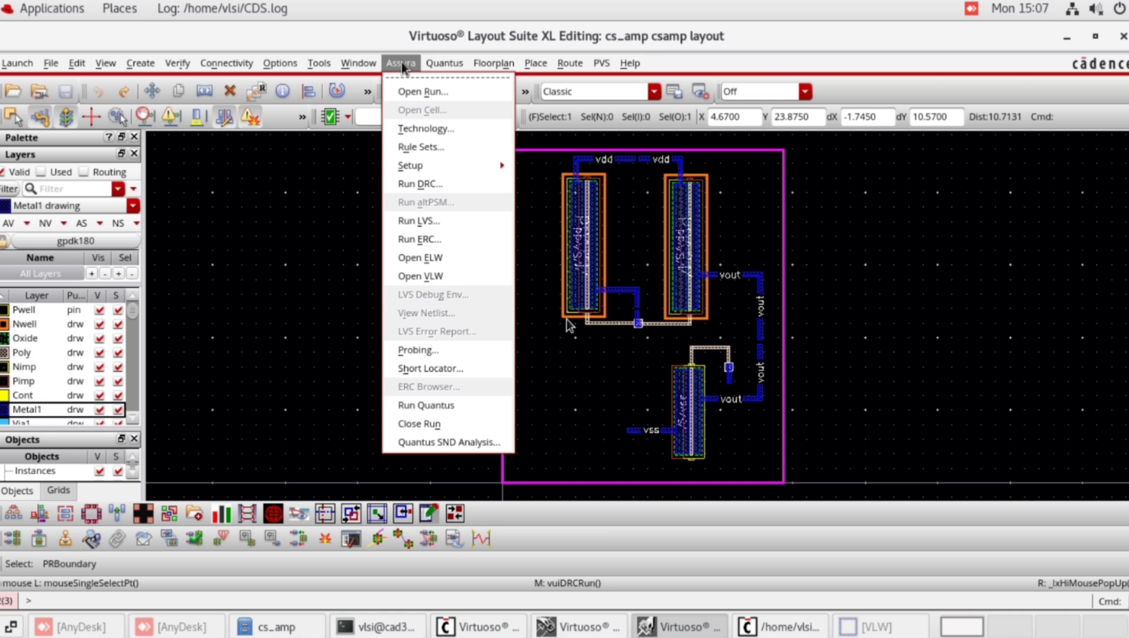
click(407, 221)
click(631, 272)
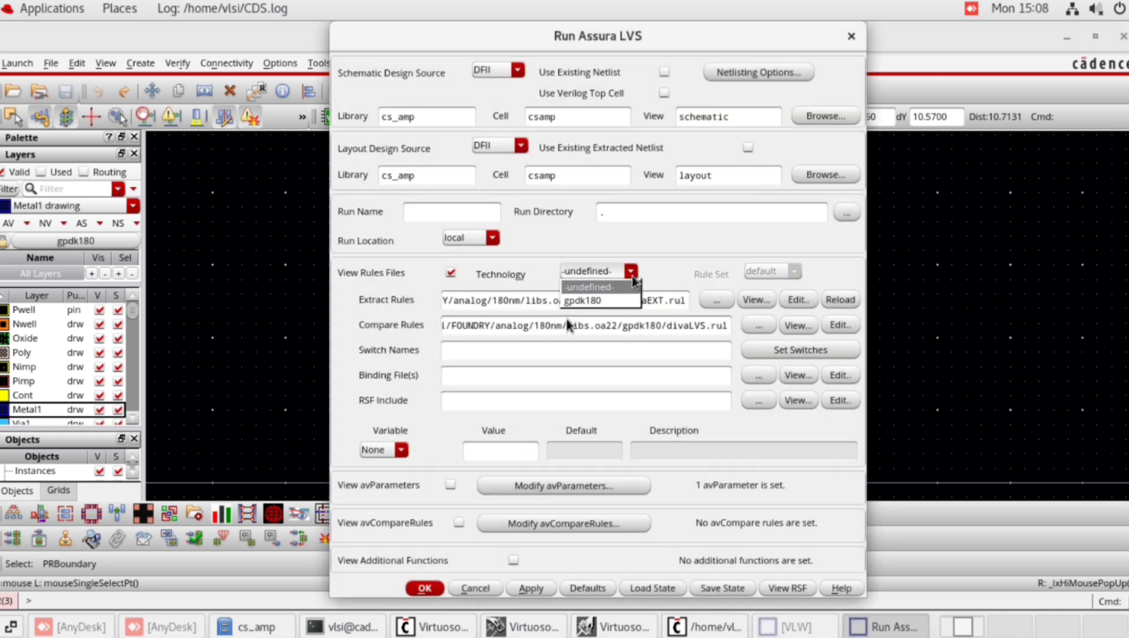
click(632, 272)
click(632, 272)
click(627, 300)
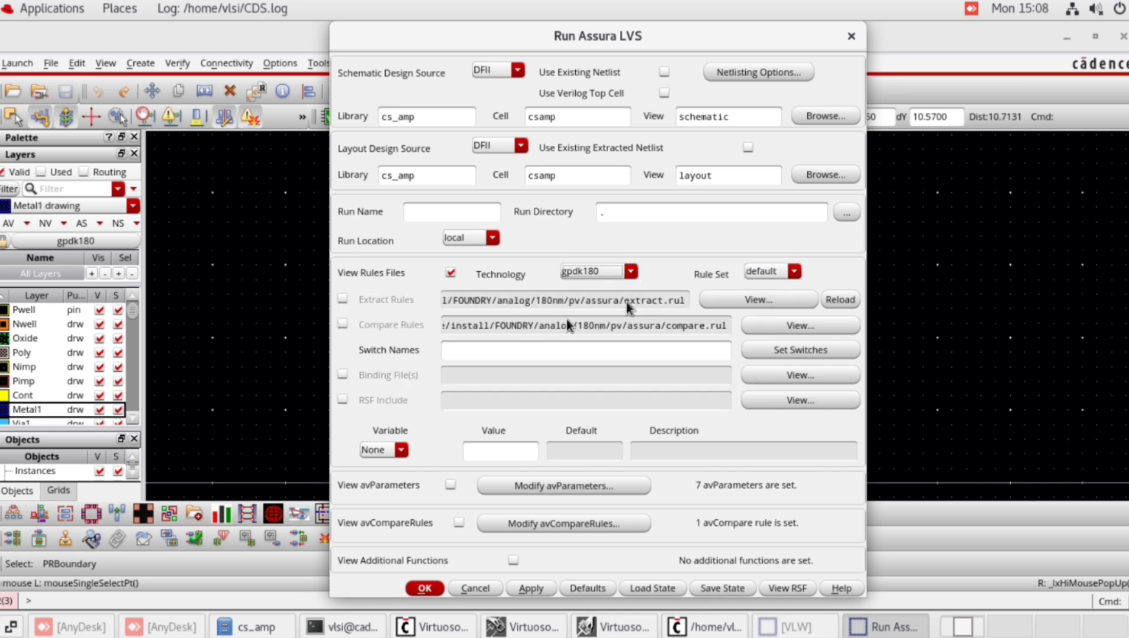
click(423, 588)
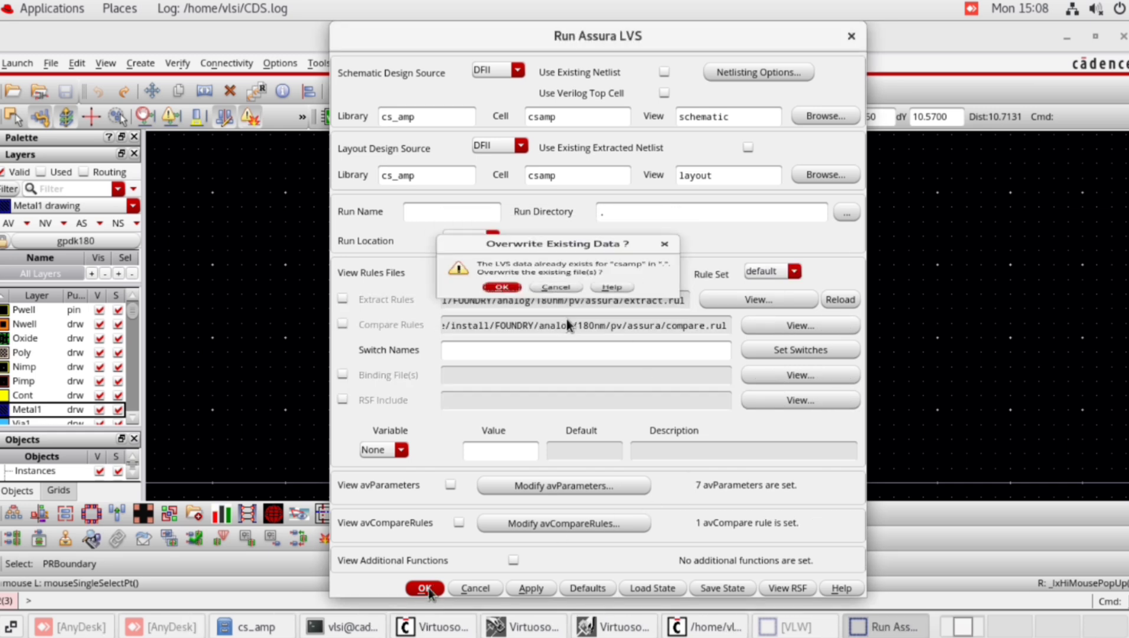
key(Return)
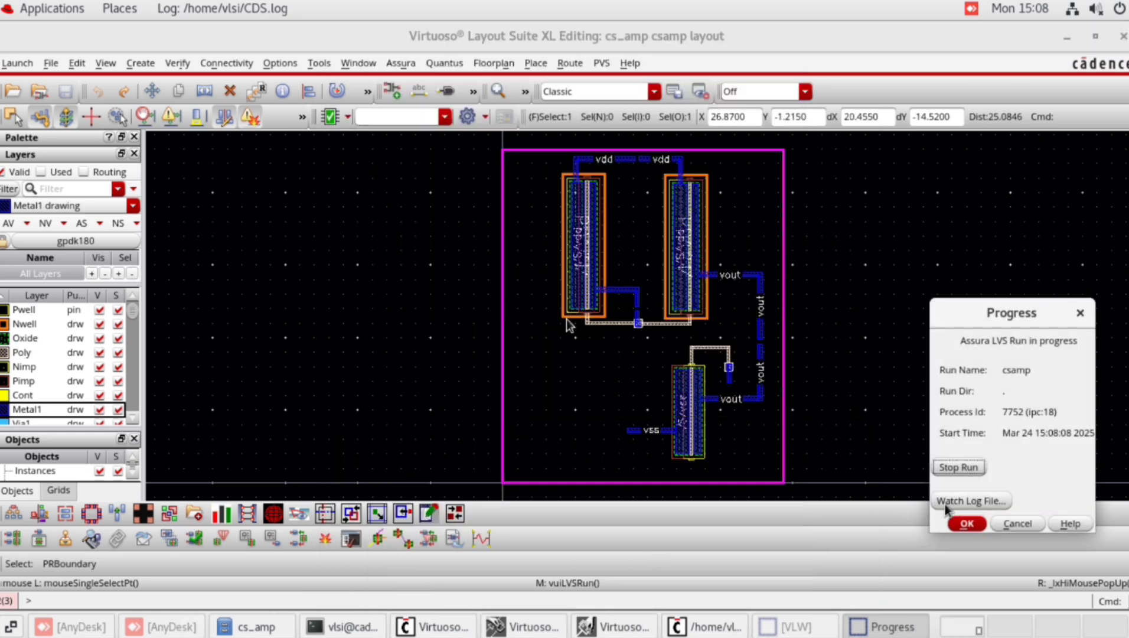
Watch the LVS run log, open the results of the new run and examine the LVS Debug comparison for csamp.
click(938, 502)
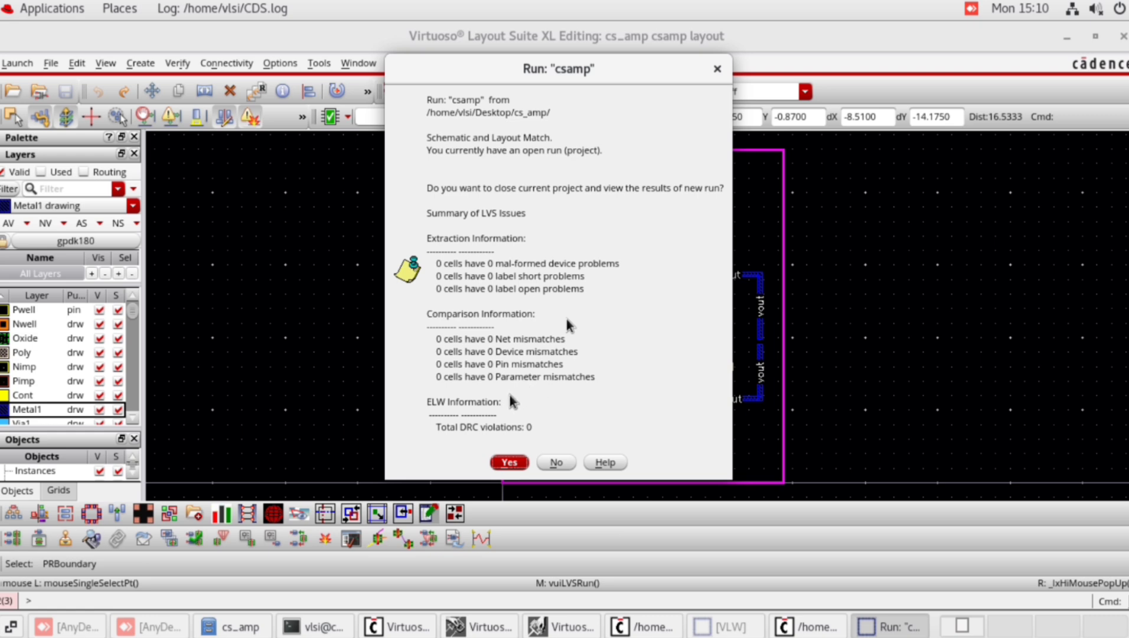
click(507, 464)
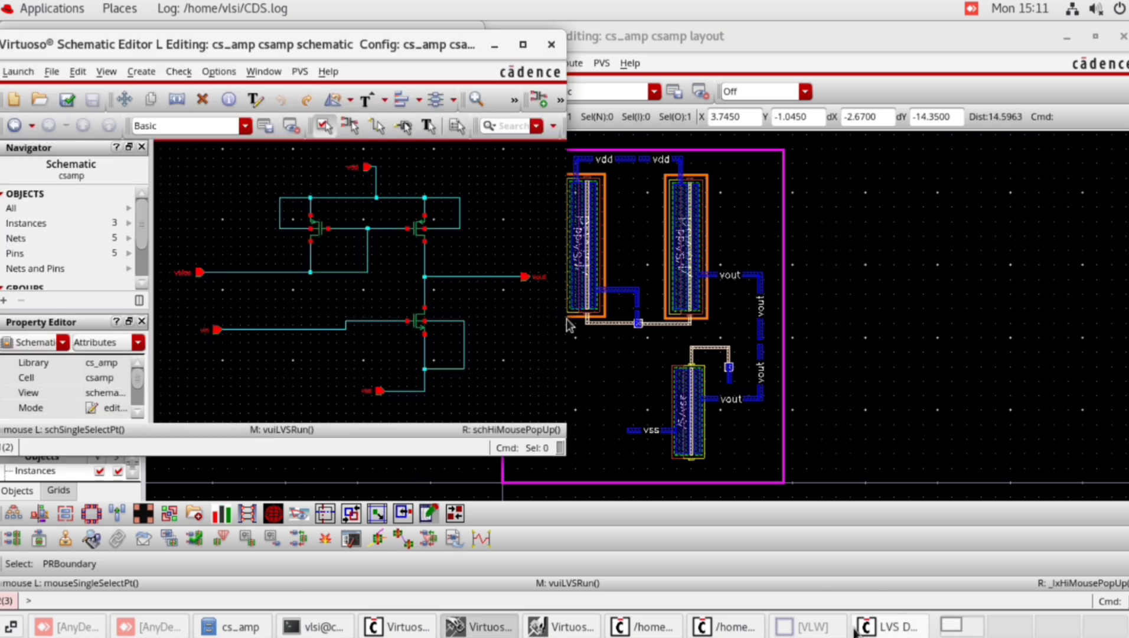
click(895, 629)
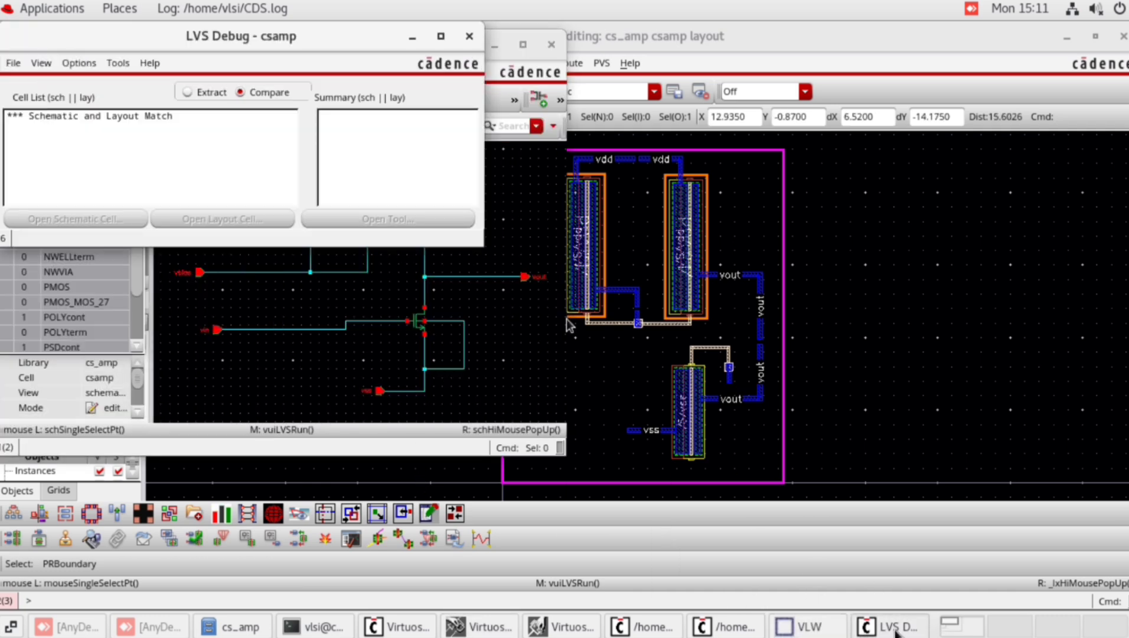
drag(326, 33, 710, 199)
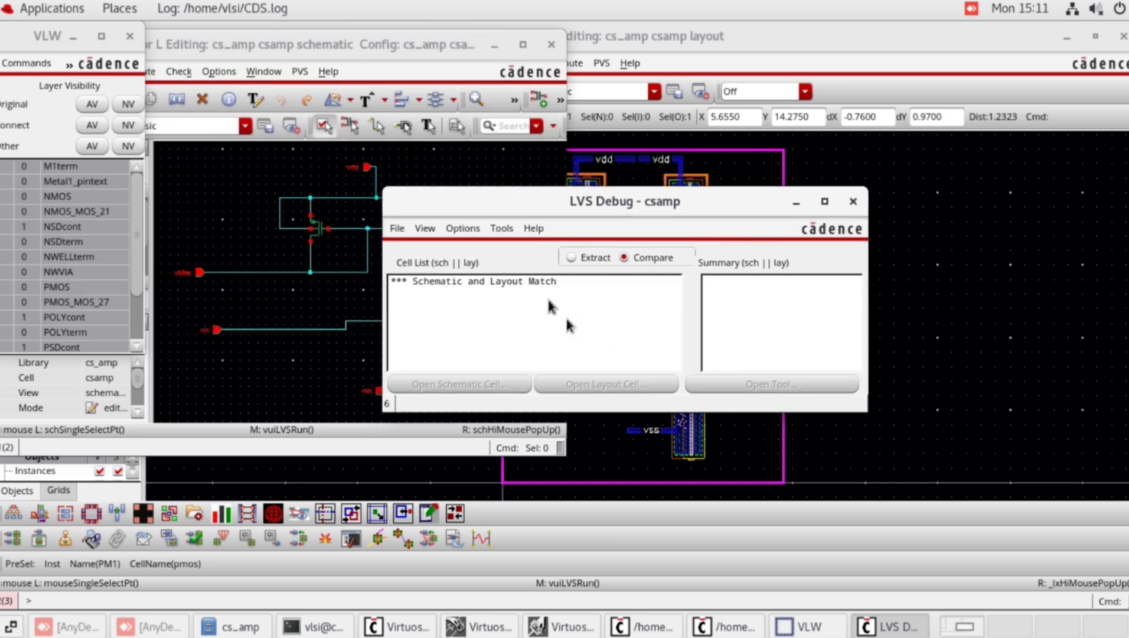
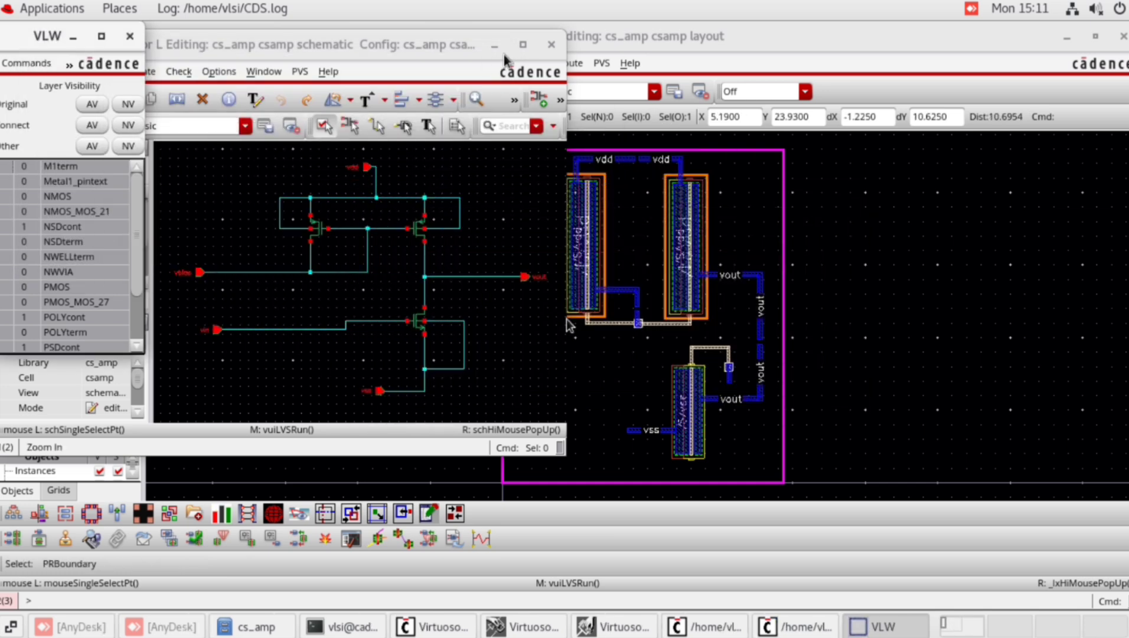
Close the csamp schematic, the VLW window and both Assura run logs to return to the layout.
click(551, 44)
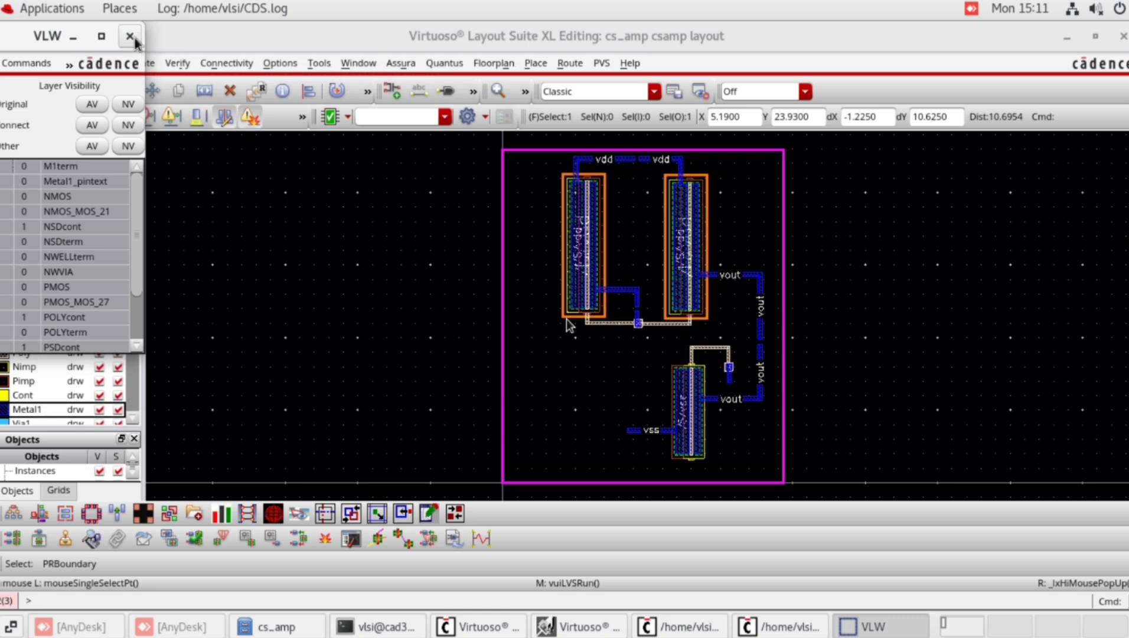
click(131, 37)
click(868, 625)
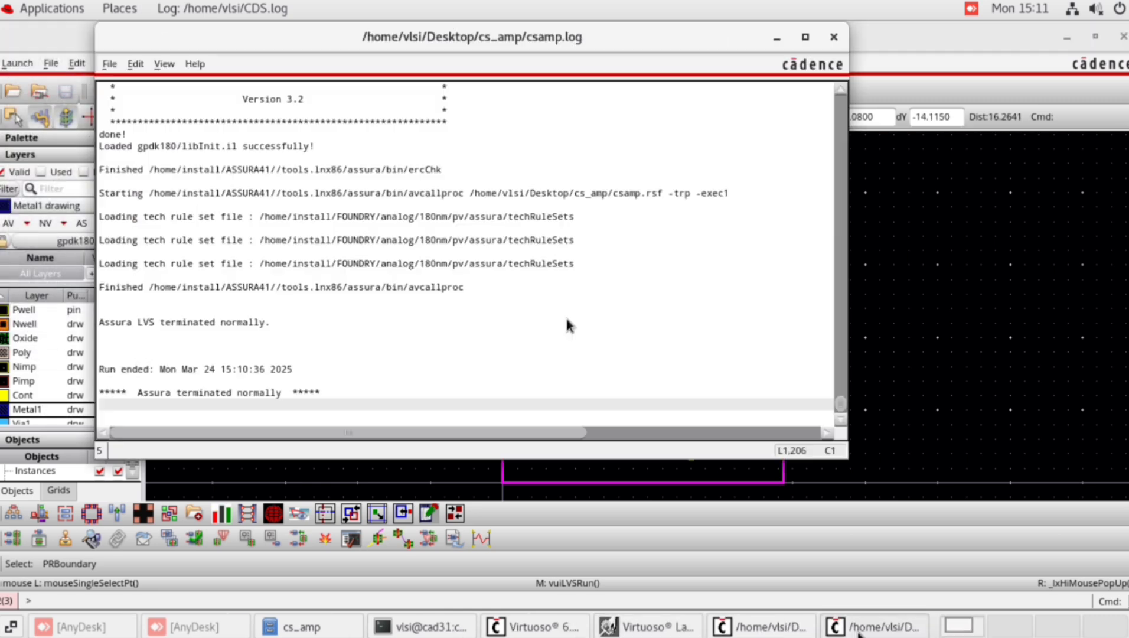
click(834, 38)
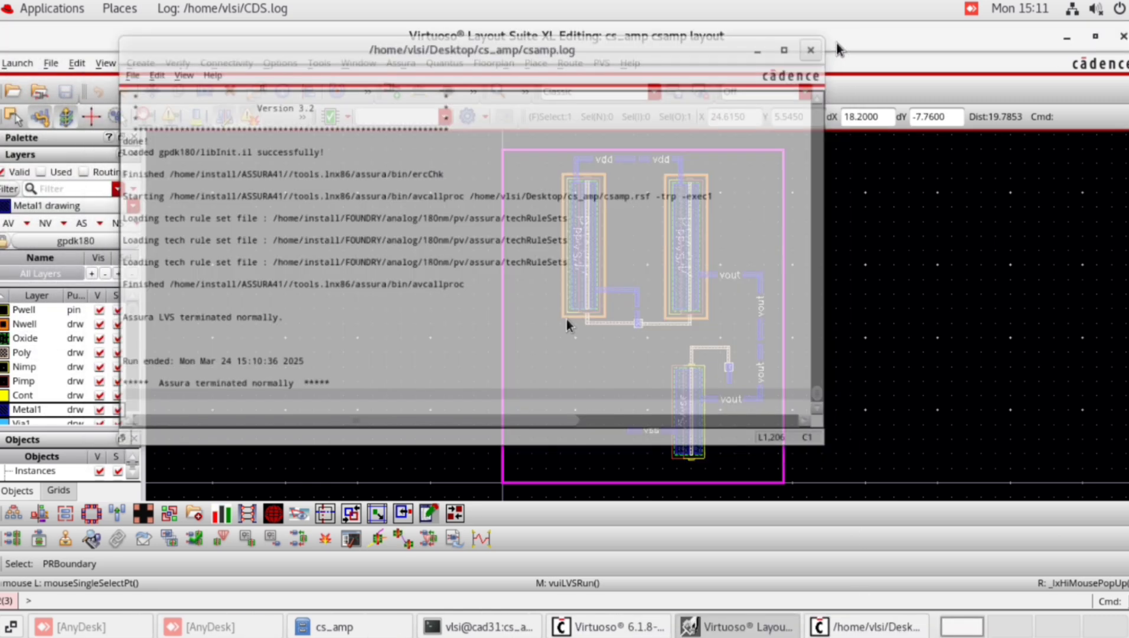
click(872, 627)
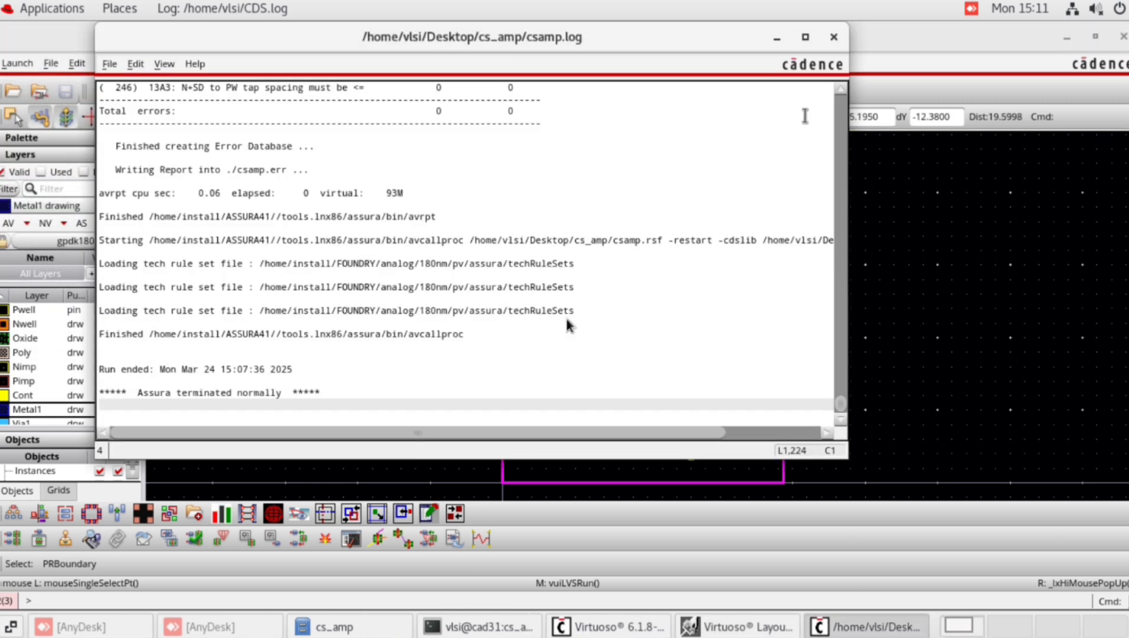
click(834, 37)
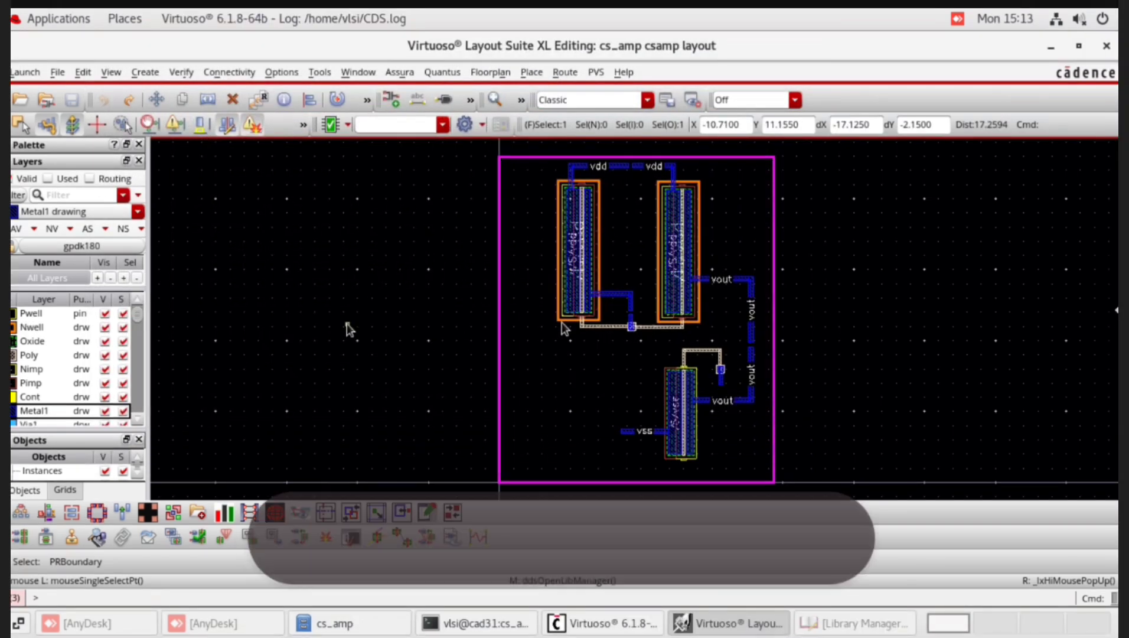
Open the Quantus parasitic extraction form for the csamp layout and set its output to Extracted View.
click(399, 72)
click(443, 410)
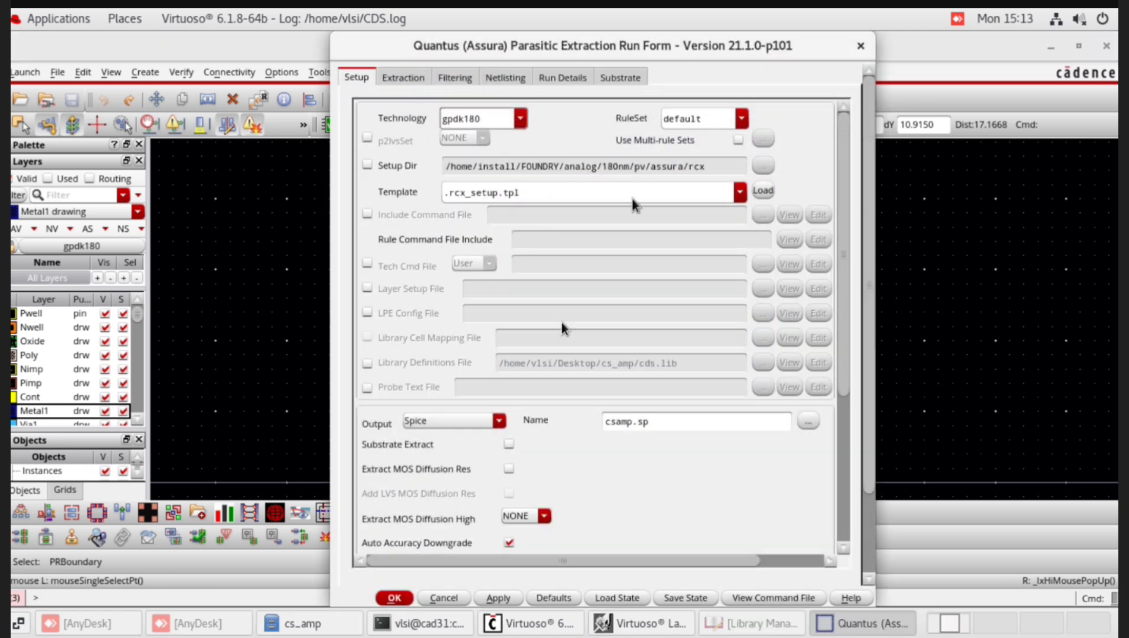
scroll(571, 450, down, 3)
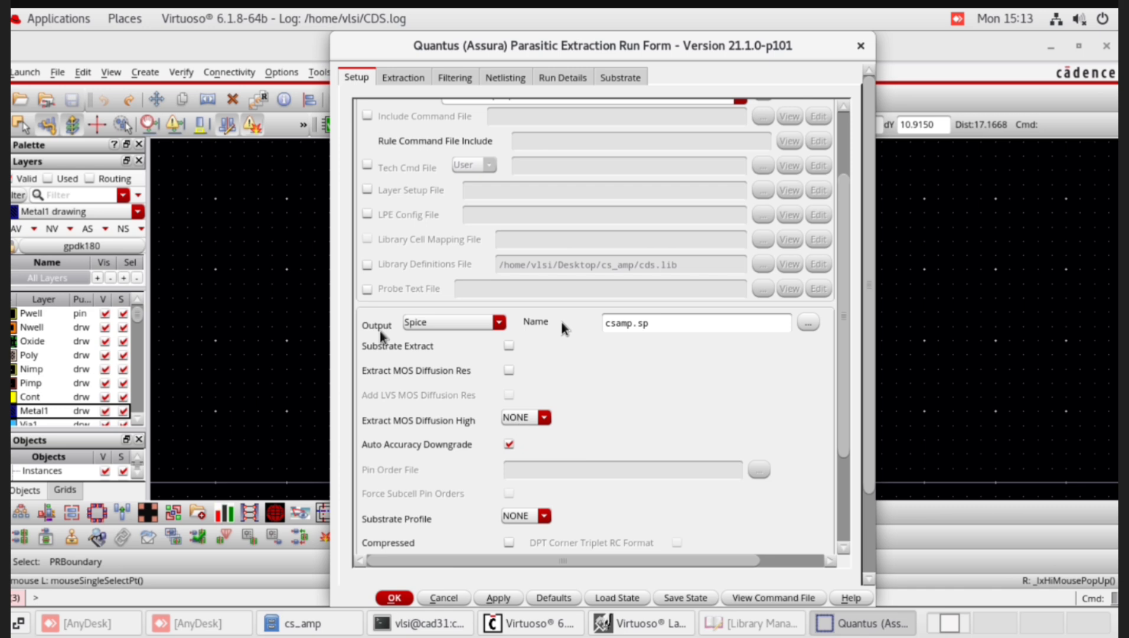
click(499, 324)
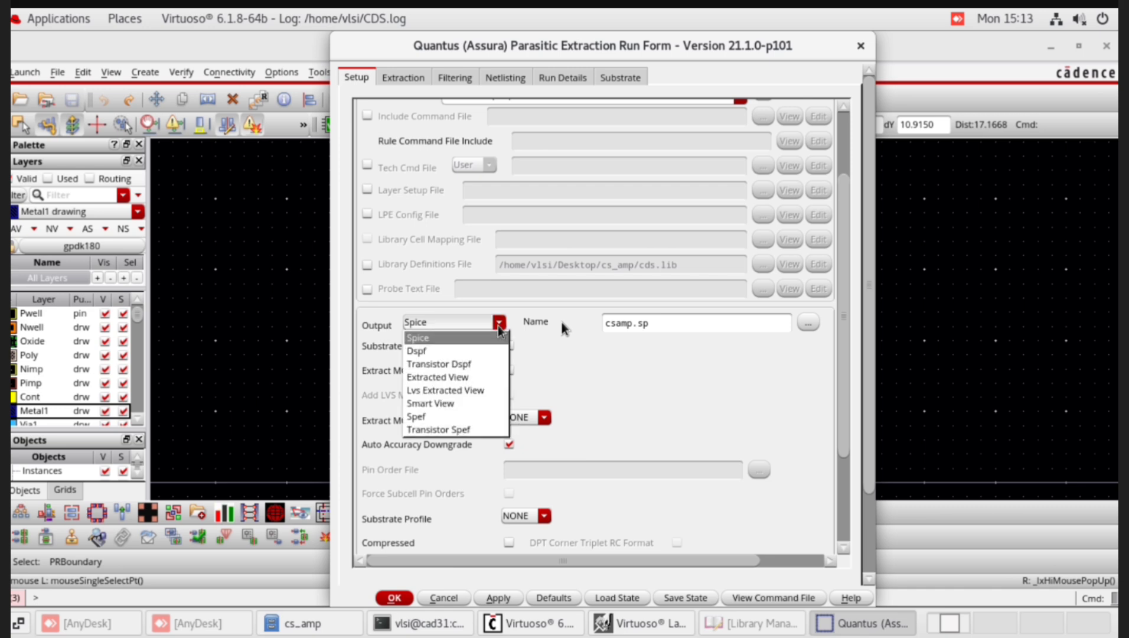
click(482, 377)
scroll(575, 458, down, 15)
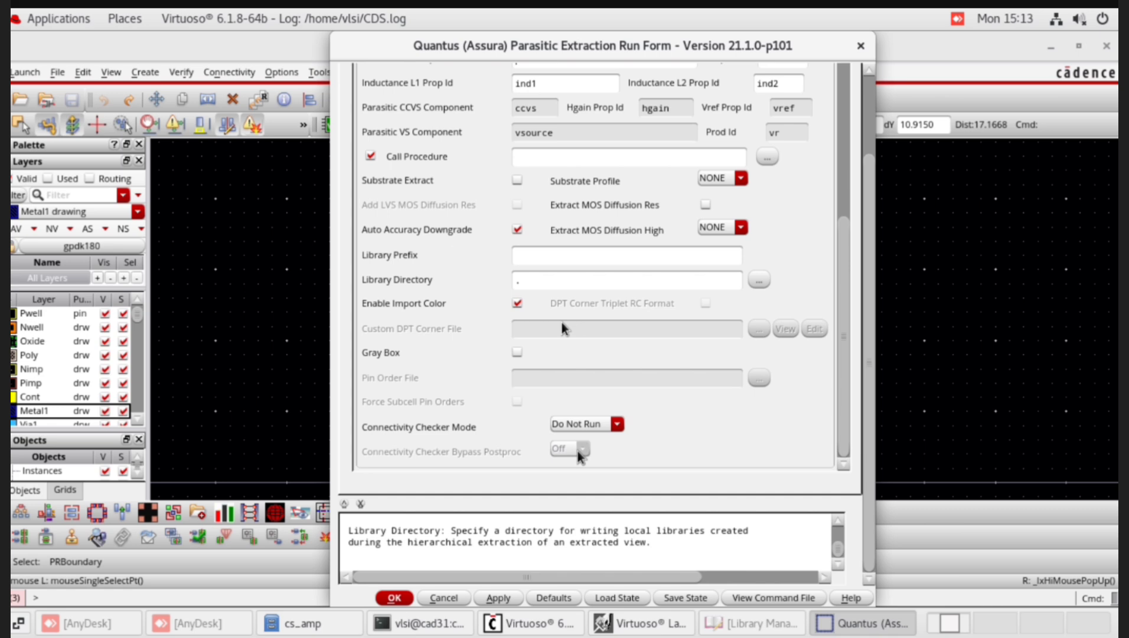
scroll(578, 450, up, 15)
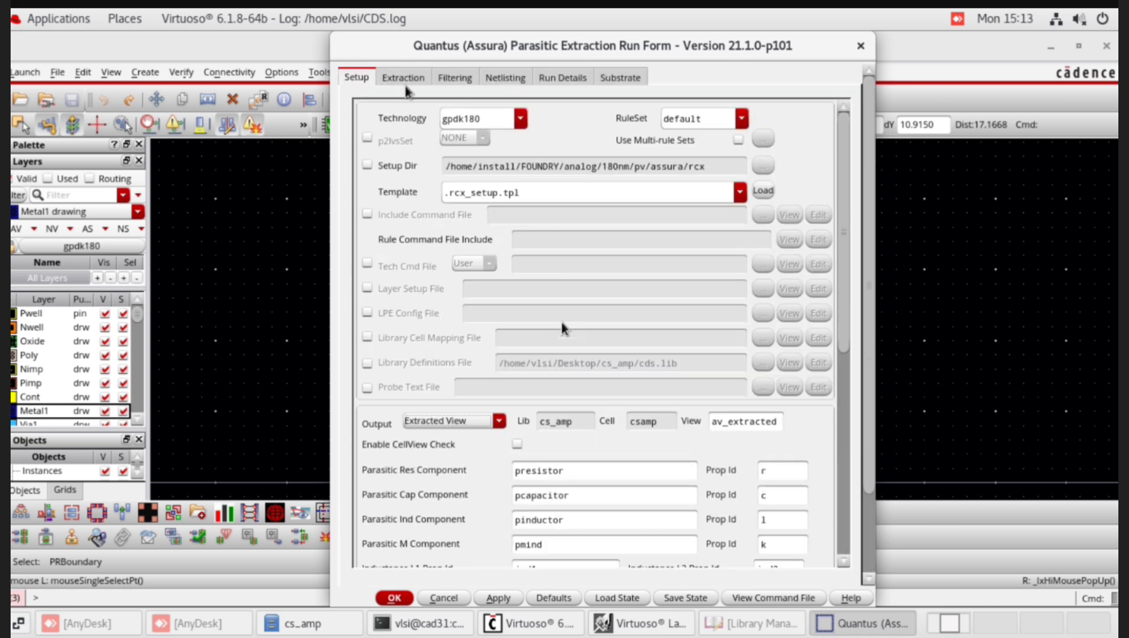
Set the extraction type to RC and enter vdd as the reference node.
click(404, 83)
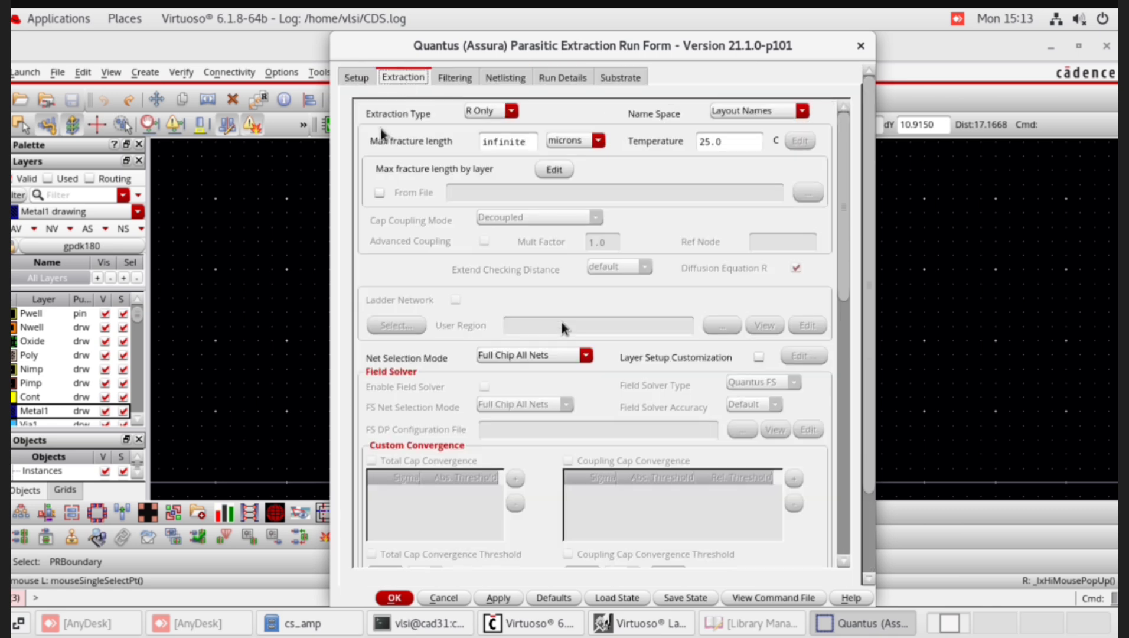
click(511, 111)
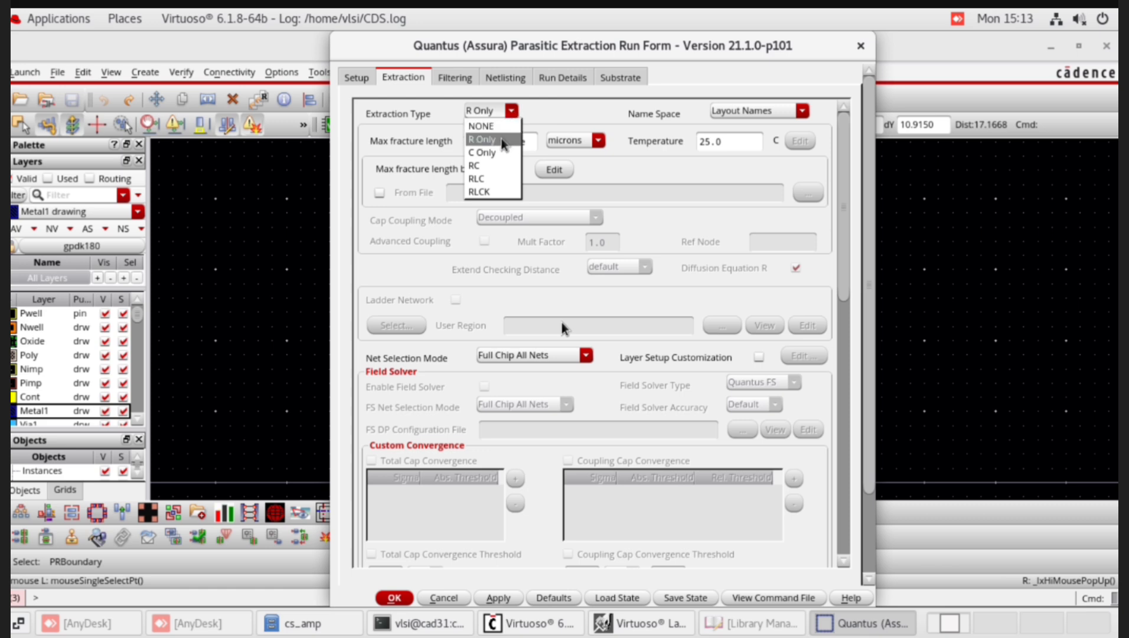
click(496, 169)
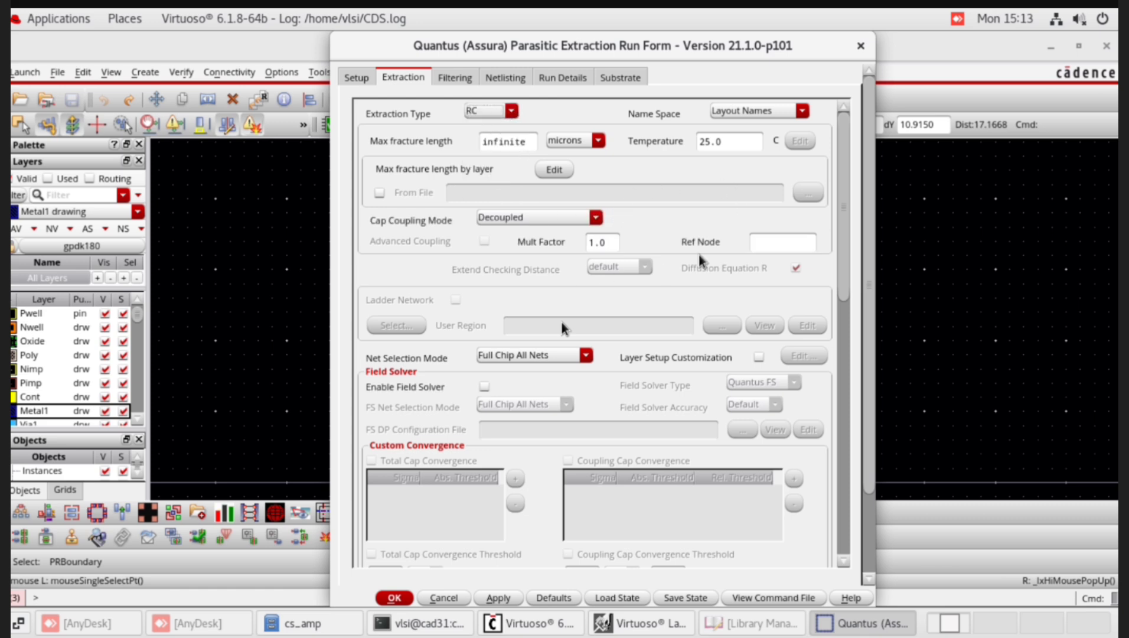
click(762, 242)
text(vdd)
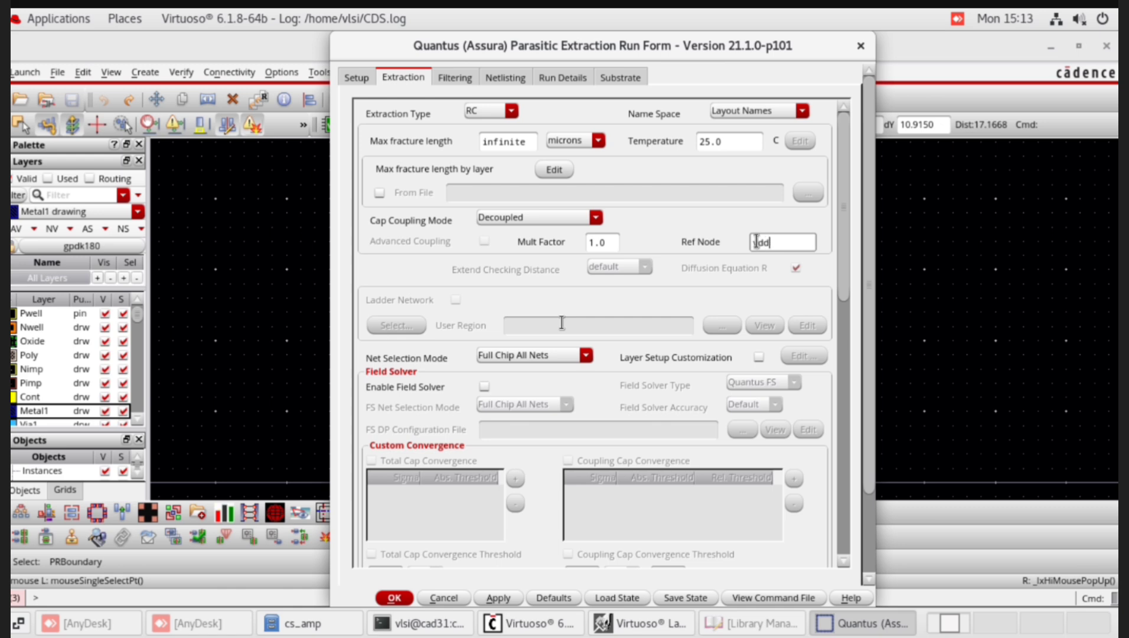
Disable HRCX in the extraction settings and start the Quantus run.
scroll(616, 403, down, 5)
scroll(616, 403, down, 10)
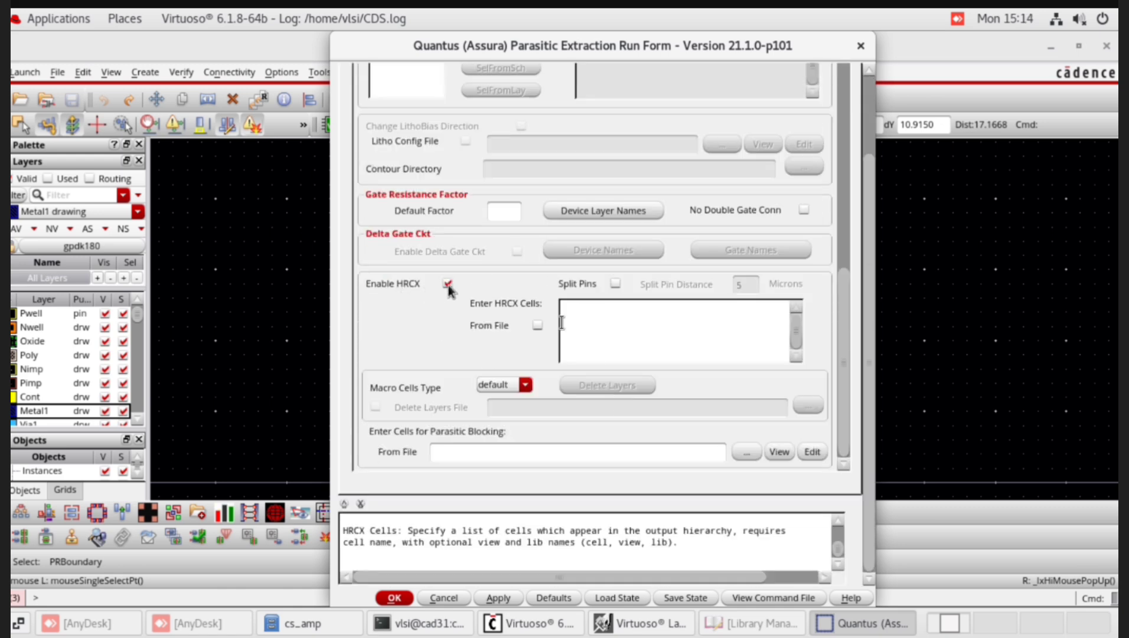
click(448, 284)
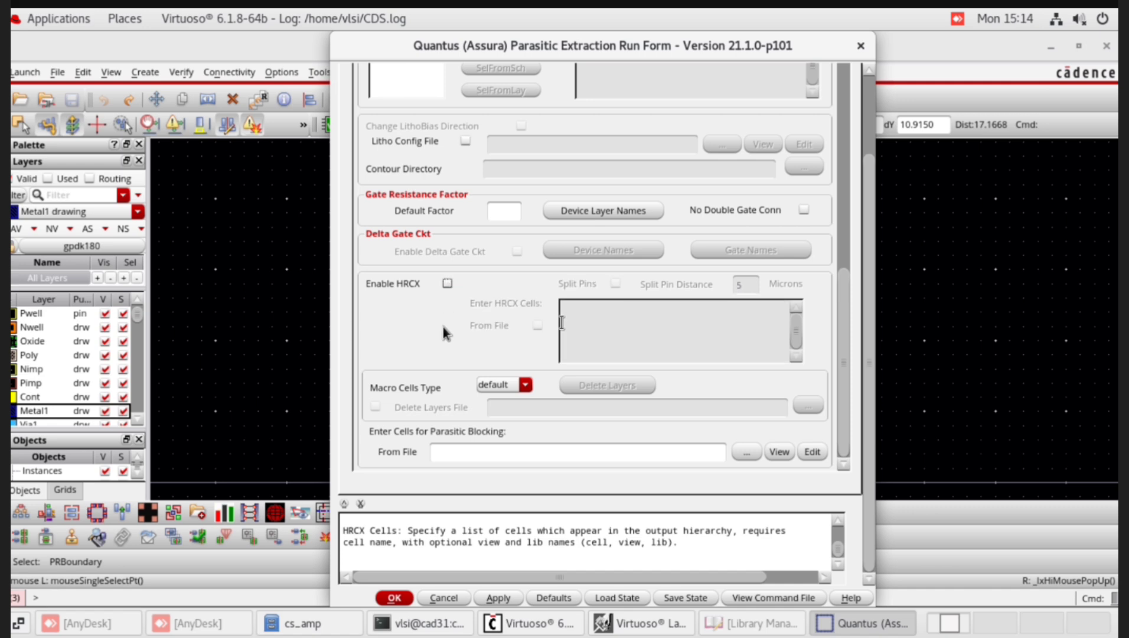
click(395, 598)
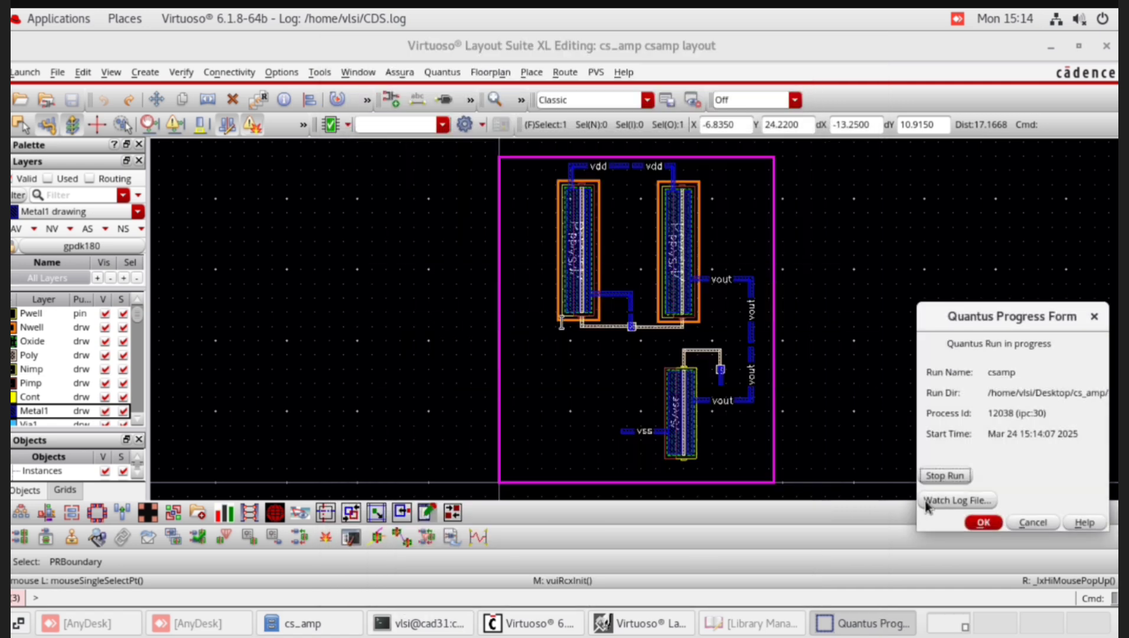
Watch the Quantus run log until the extraction ends, close the log and dismiss the completion message.
click(934, 506)
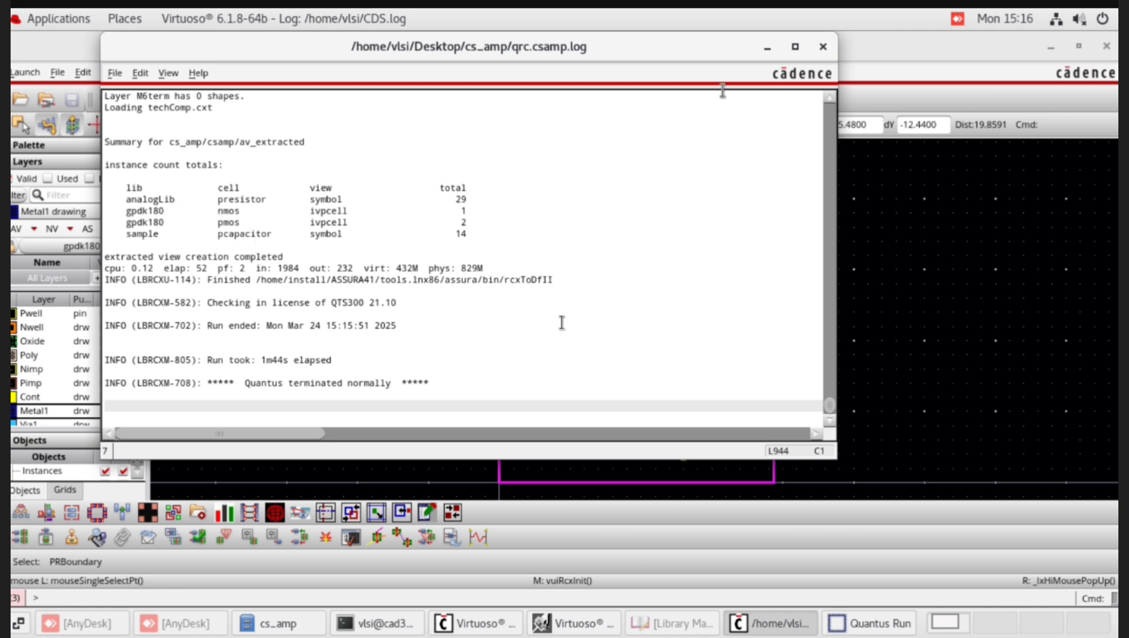
click(823, 47)
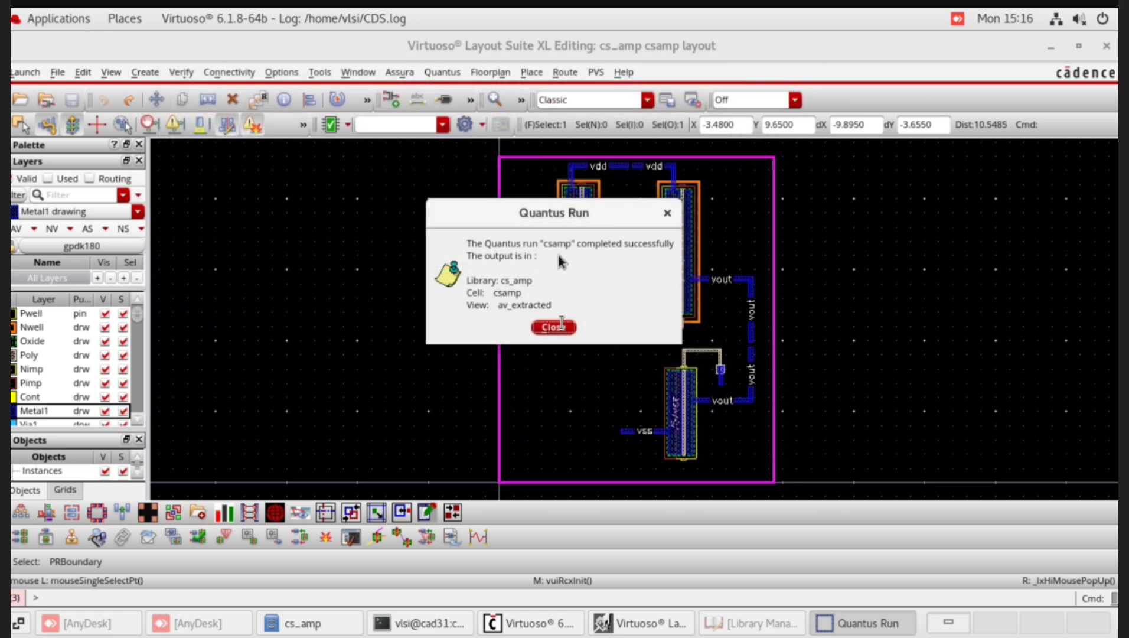
click(553, 328)
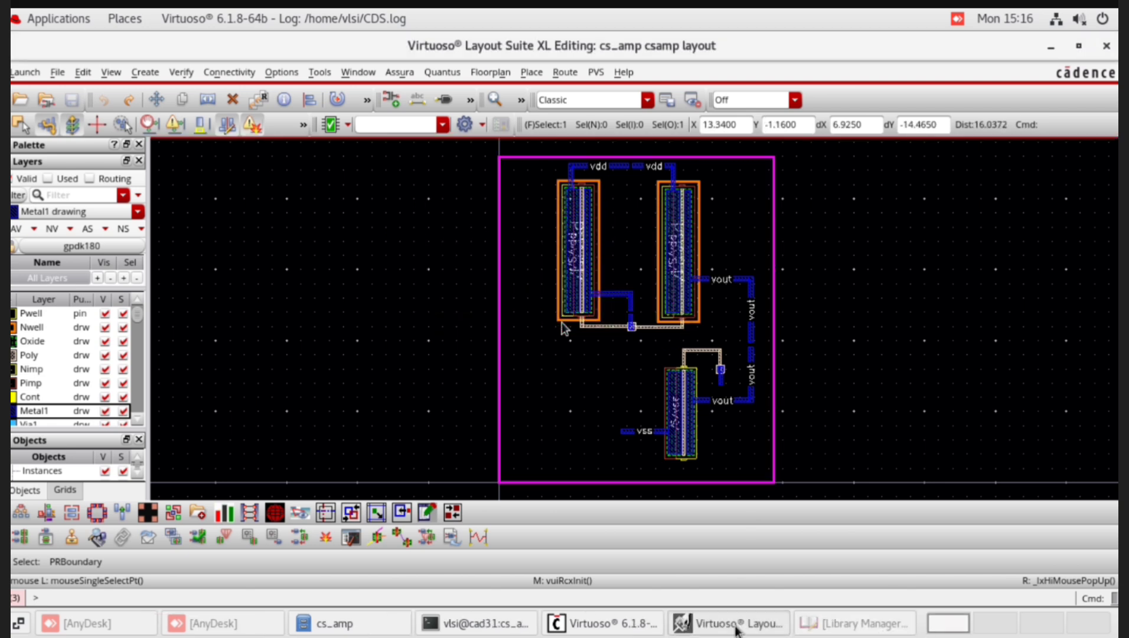
Open the av_extracted view of the csamp cell in the cs_amp library from the Library Manager.
click(588, 625)
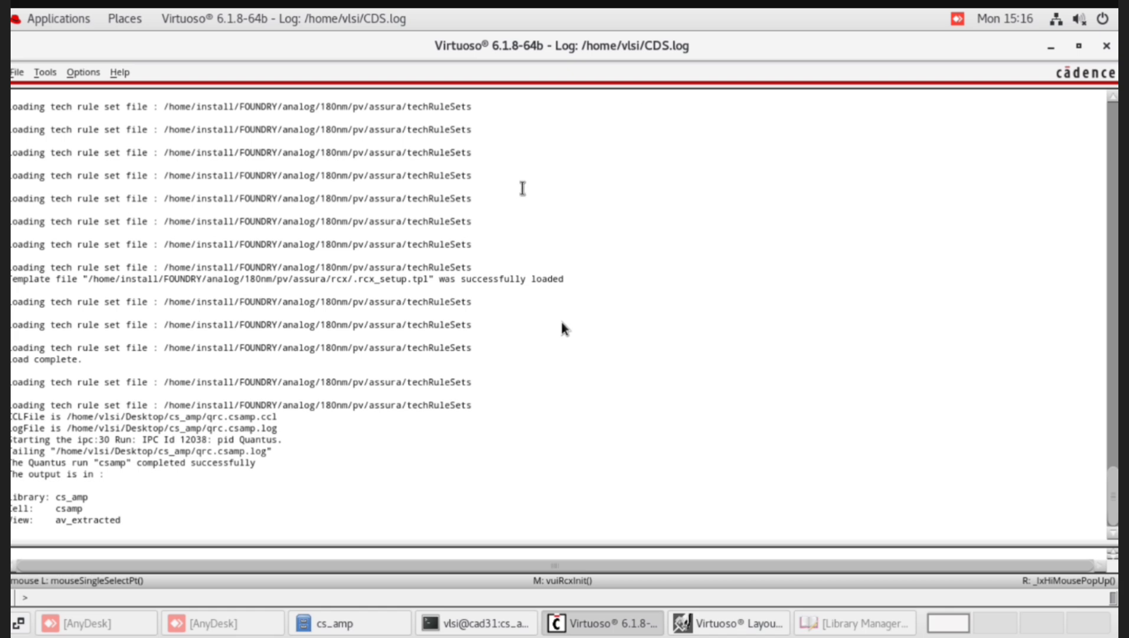
click(46, 74)
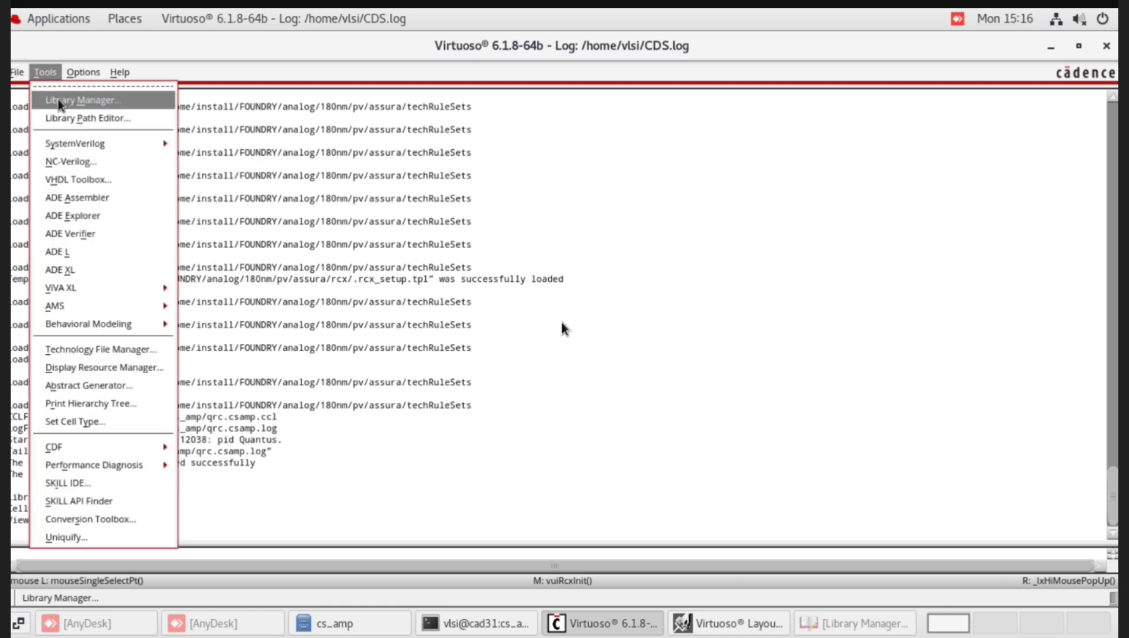
click(59, 98)
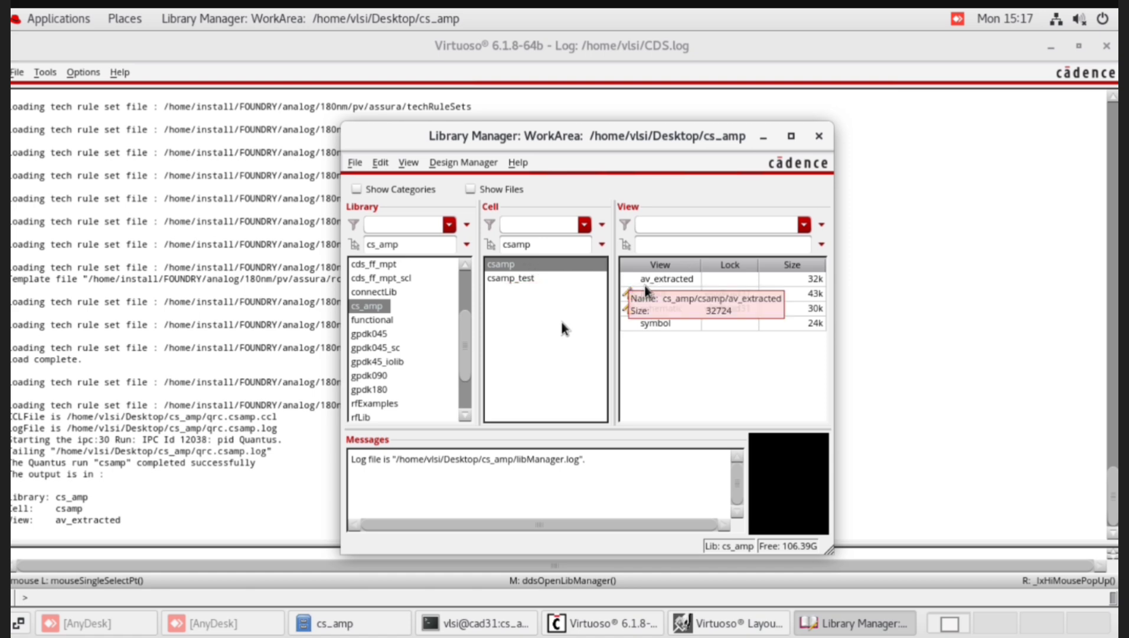
double_click(666, 279)
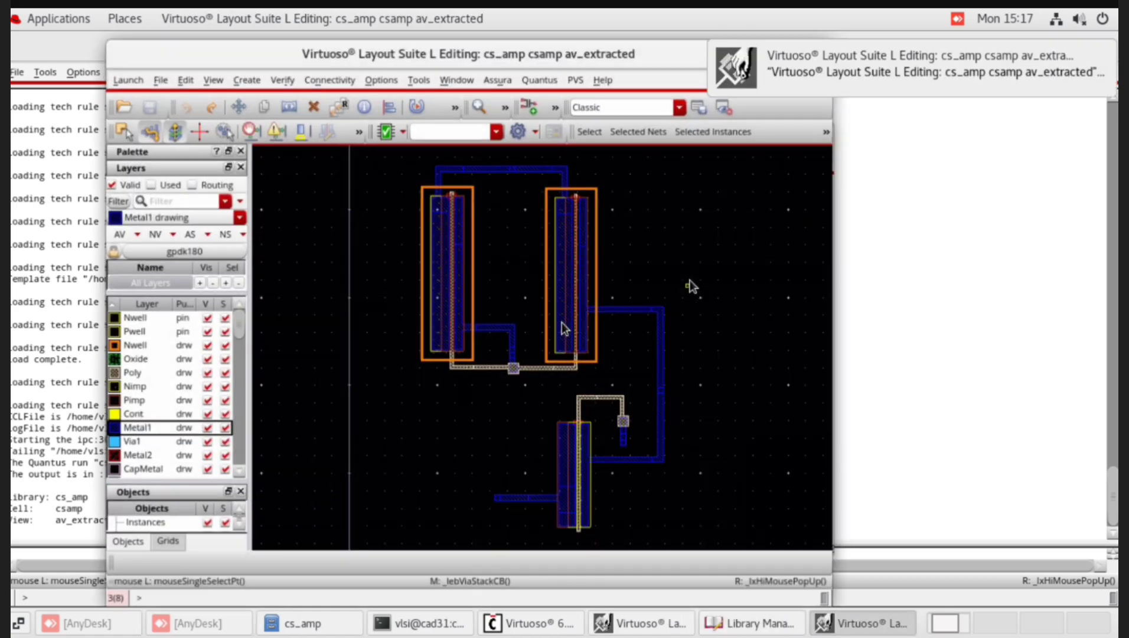
key(shift)
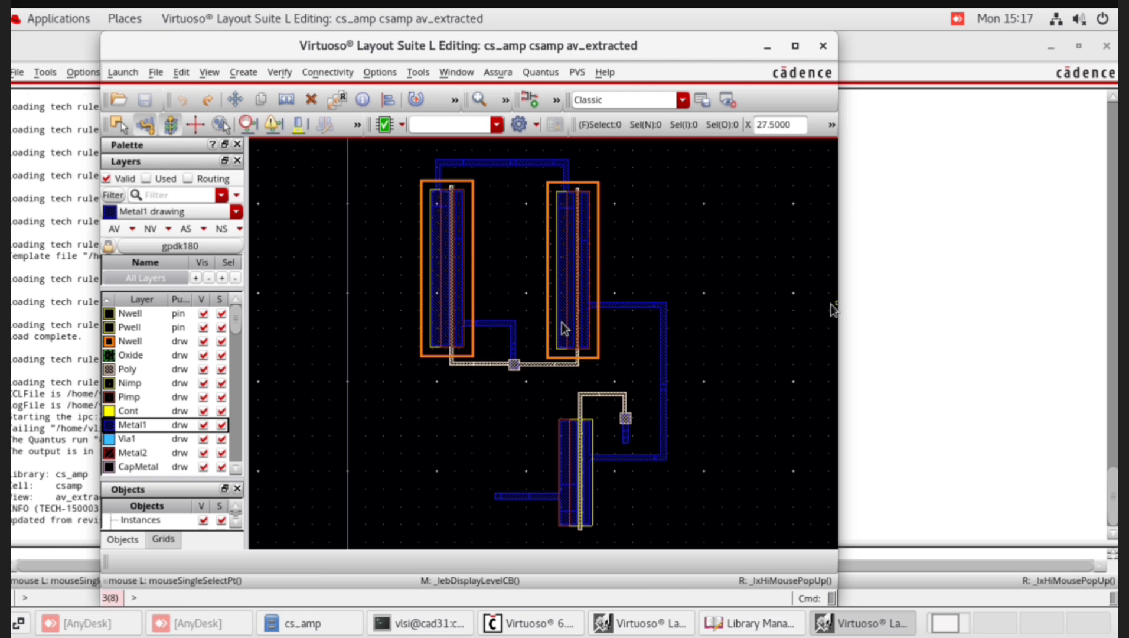
Display all hierarchy levels of the extracted view and examine the extracted pmos instance PM1 on the poly gate.
key(shift)
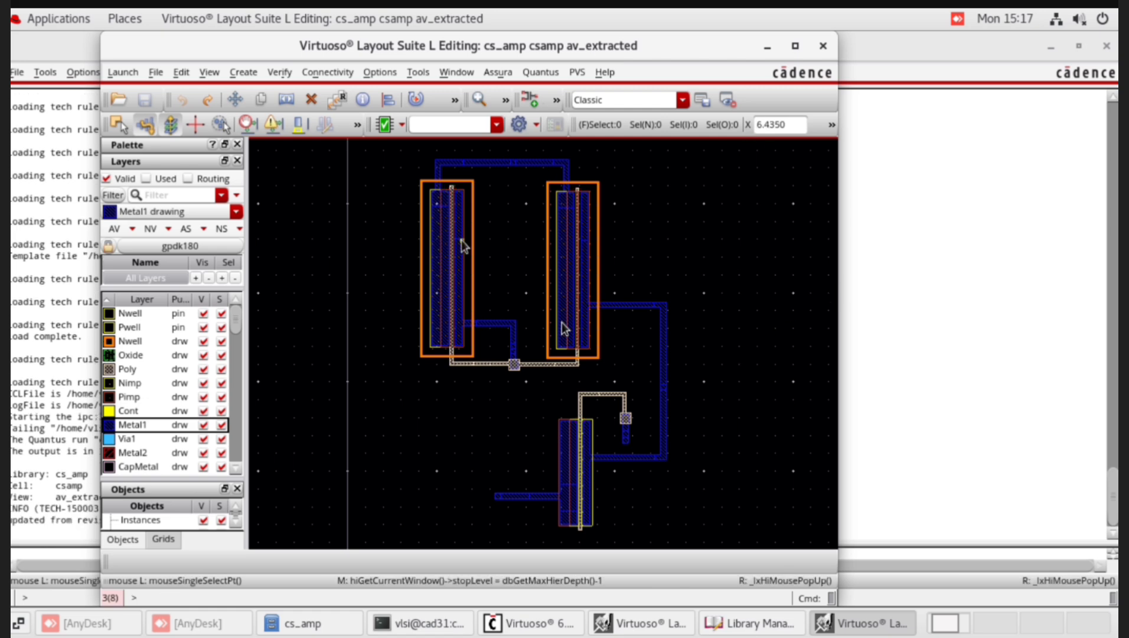
ctrl+scroll(461, 245, up, 2)
ctrl+scroll(357, 454, up, 3)
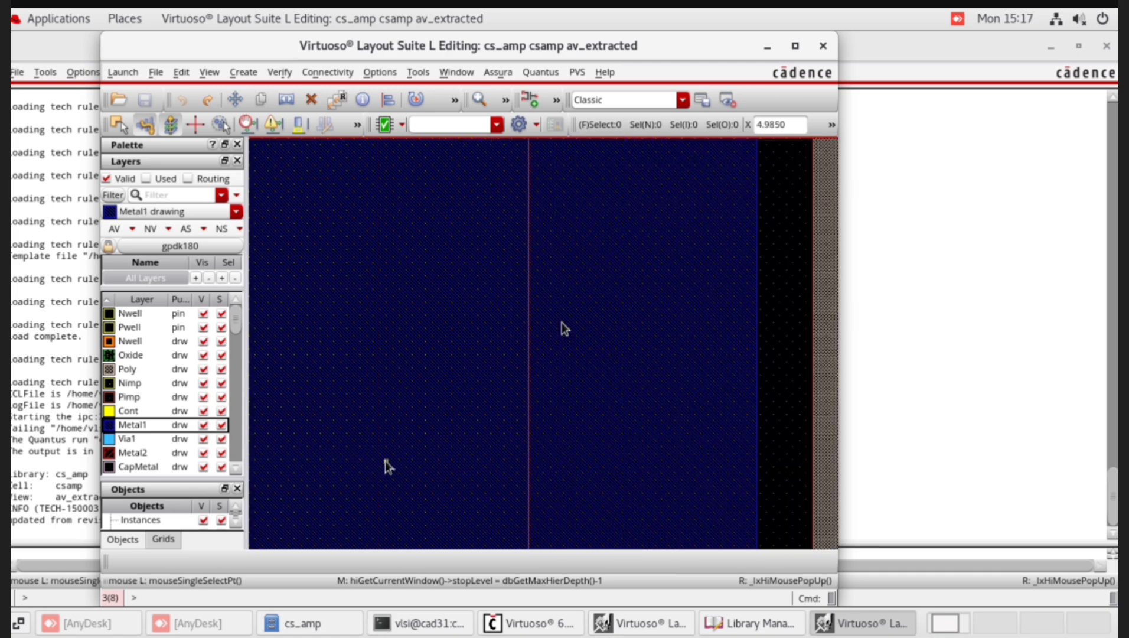
ctrl+scroll(390, 465, down, 4)
ctrl+scroll(543, 433, up, 1)
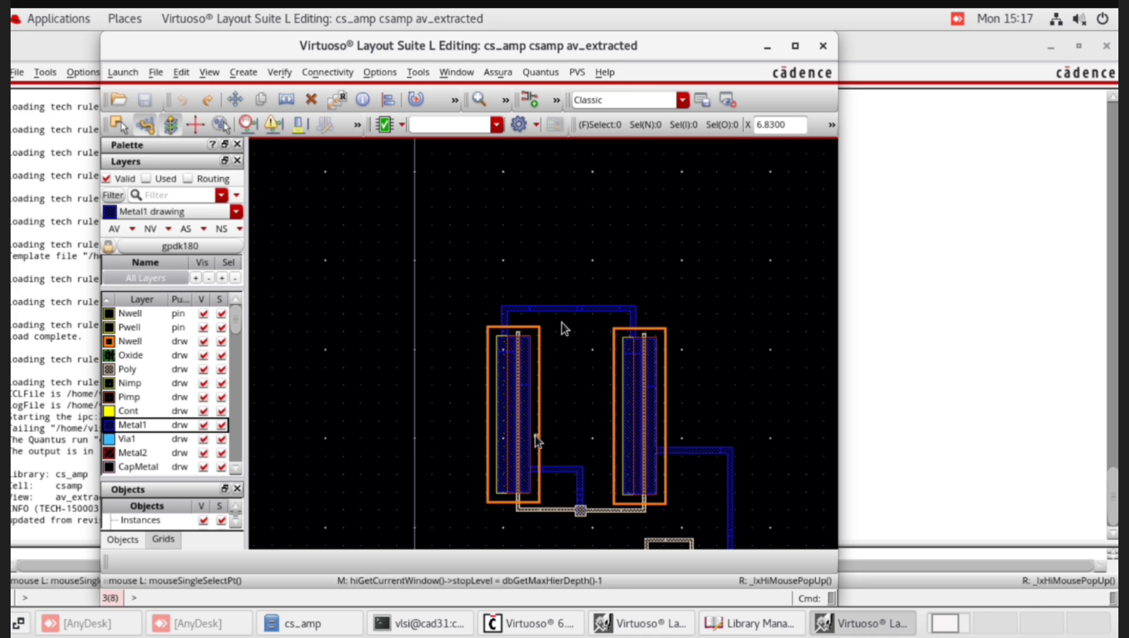
ctrl+scroll(536, 435, up, 2)
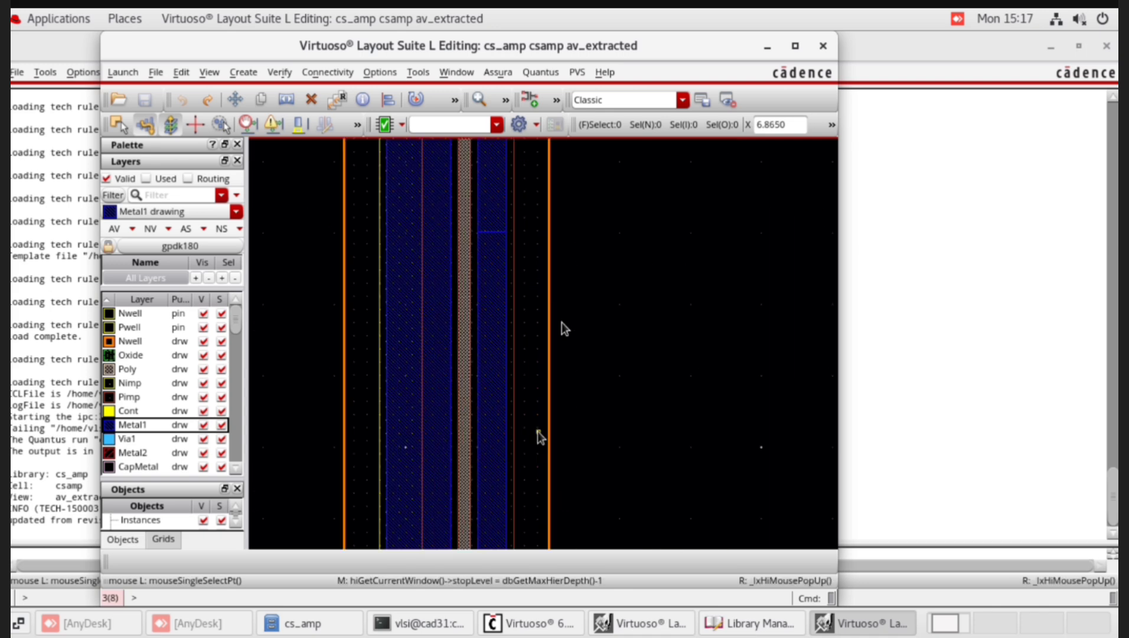
scroll(538, 432, up, 1)
drag(434, 215, 542, 308)
ctrl+scroll(464, 259, up, 3)
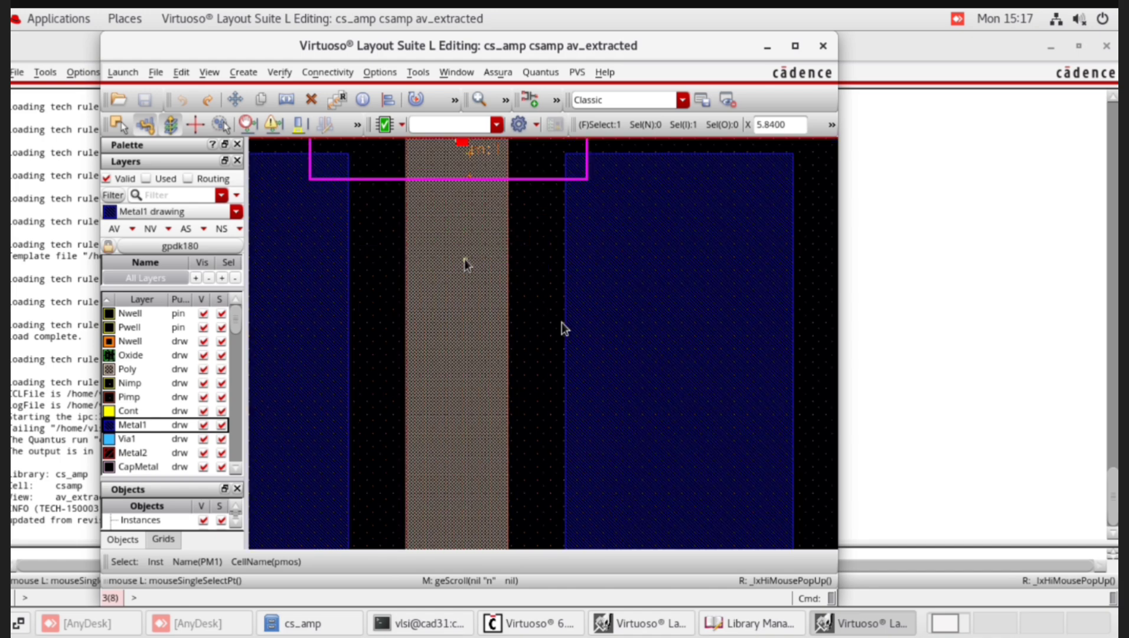
ctrl+scroll(465, 254, up, 1)
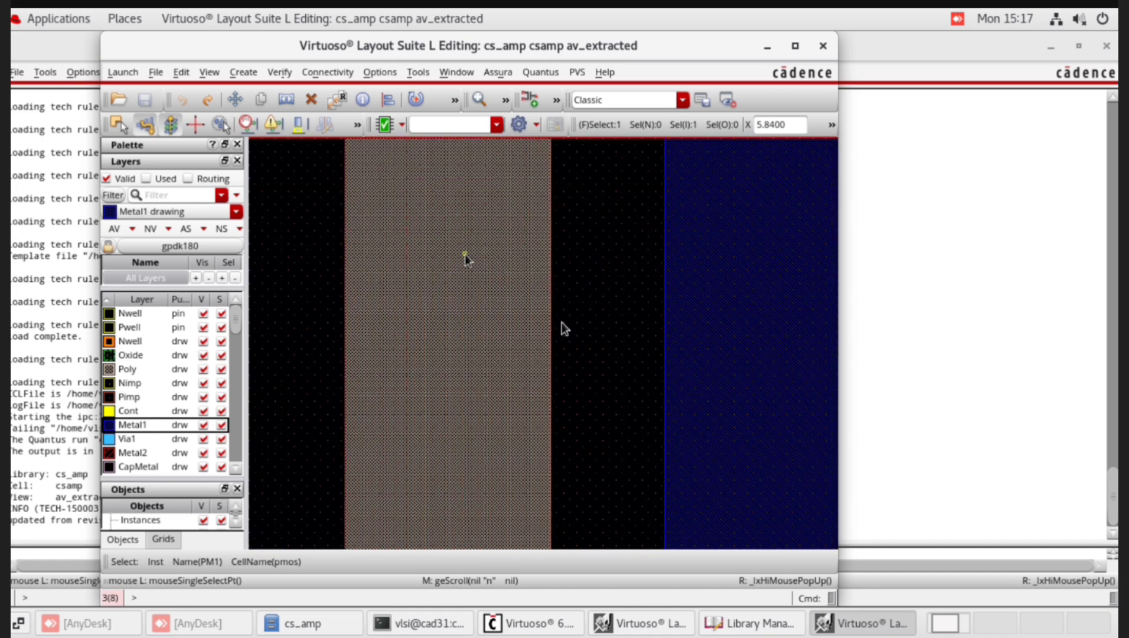
ctrl+scroll(466, 254, down, 2)
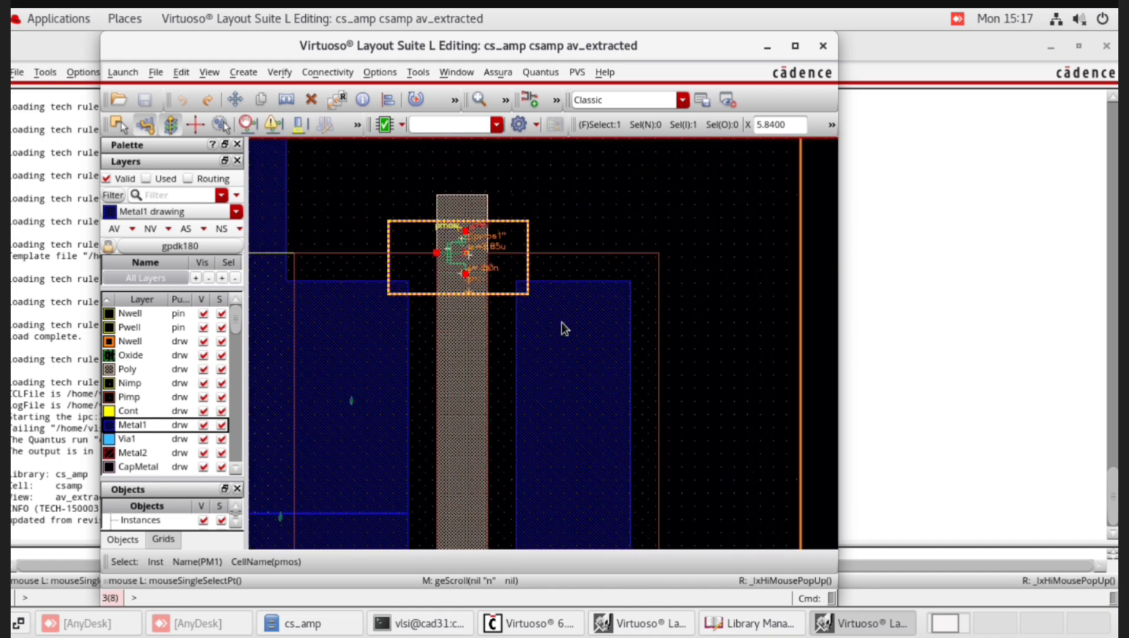
Examine the parasitic resistors on the Metal1 shapes beside the PMOS gate, then close the extracted view.
drag(336, 388, 381, 434)
ctrl+scroll(360, 420, up, 3)
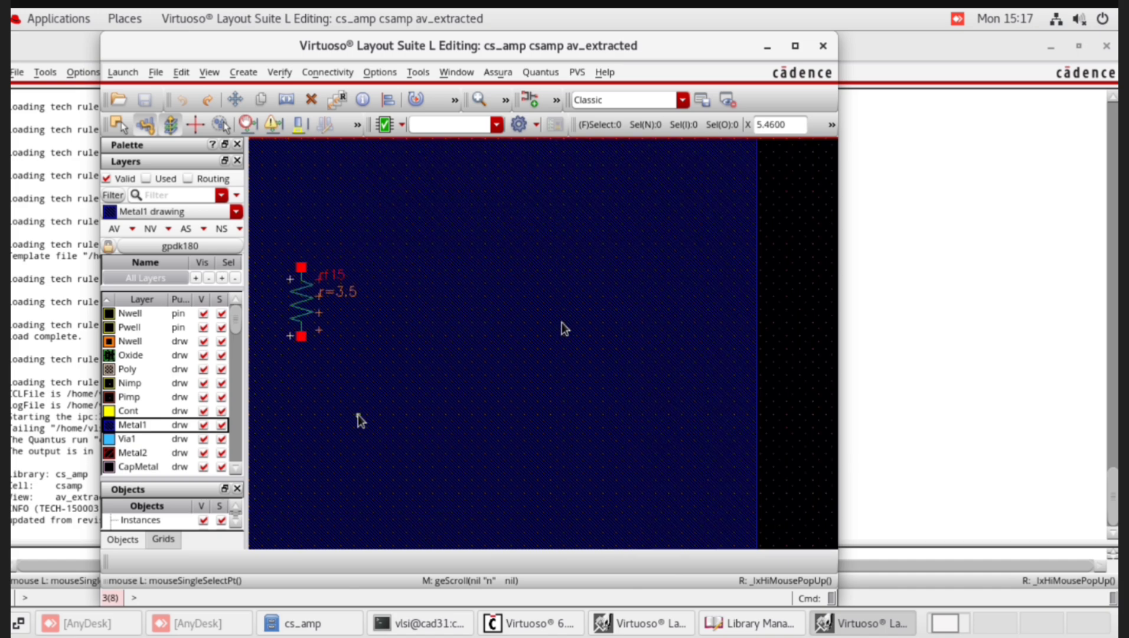
ctrl+scroll(359, 420, down, 2)
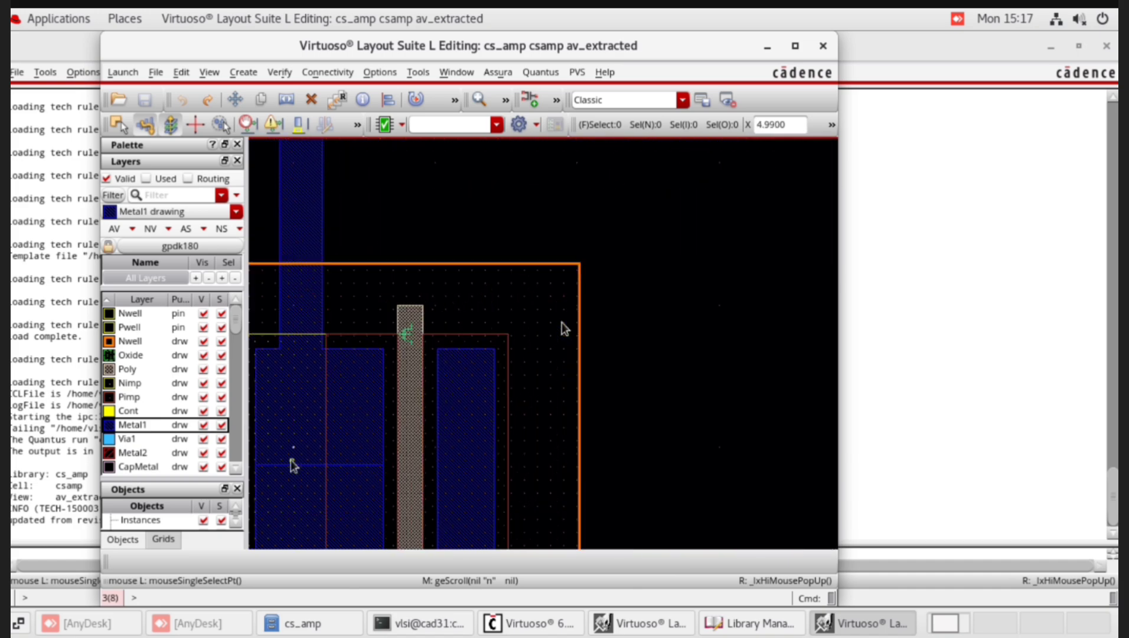
scroll(293, 462, up, 2)
ctrl+scroll(307, 460, up, 2)
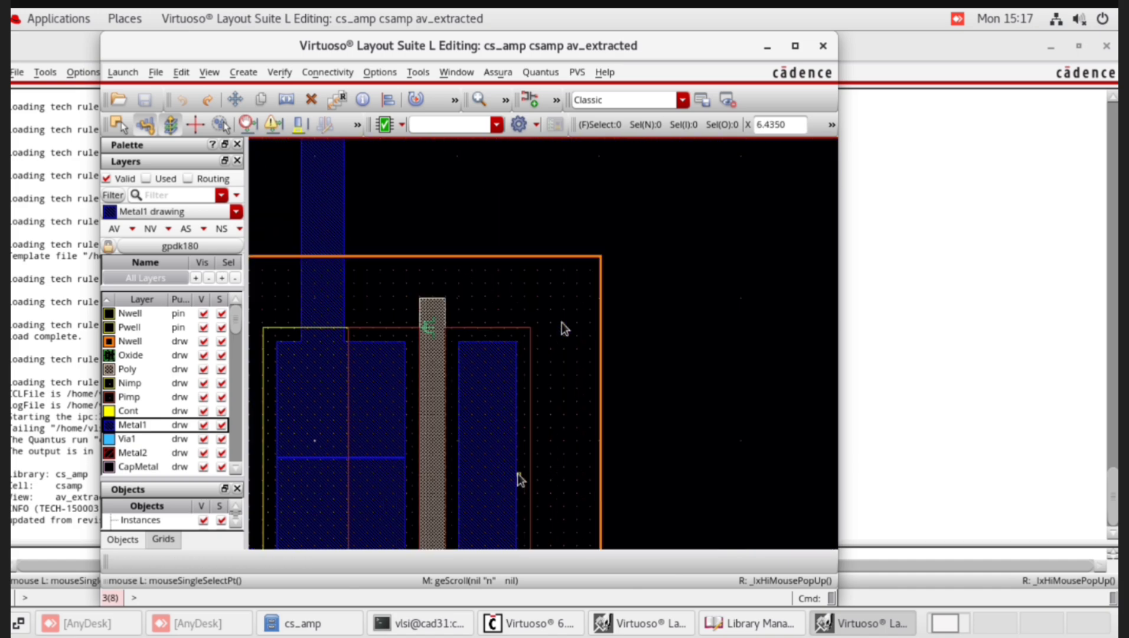
scroll(517, 473, down, 3)
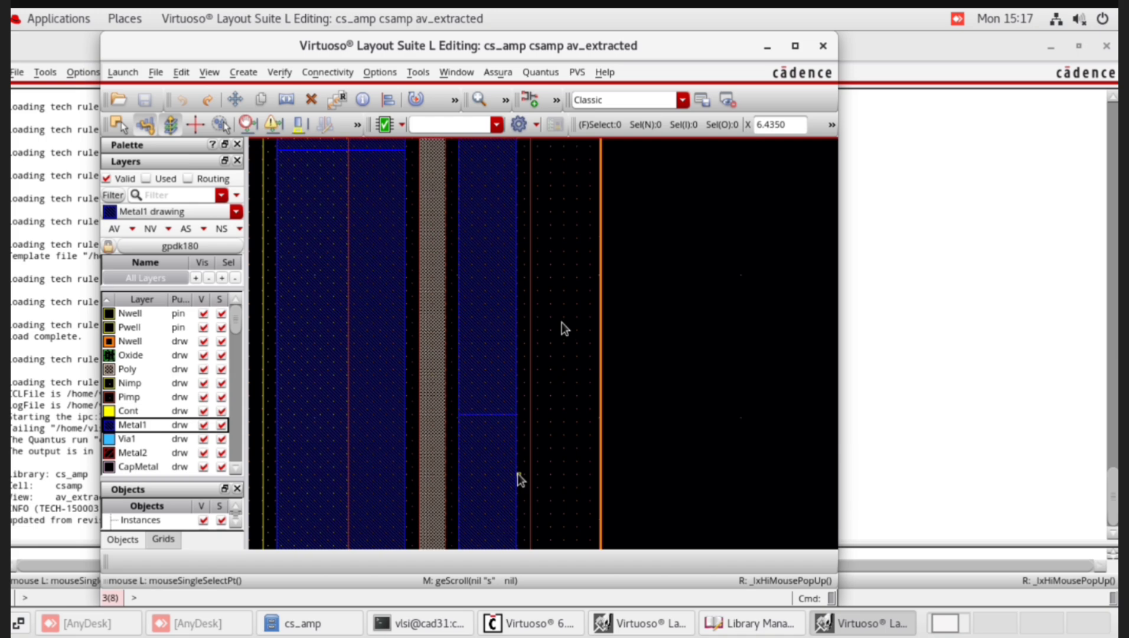
ctrl+scroll(518, 477, down, 2)
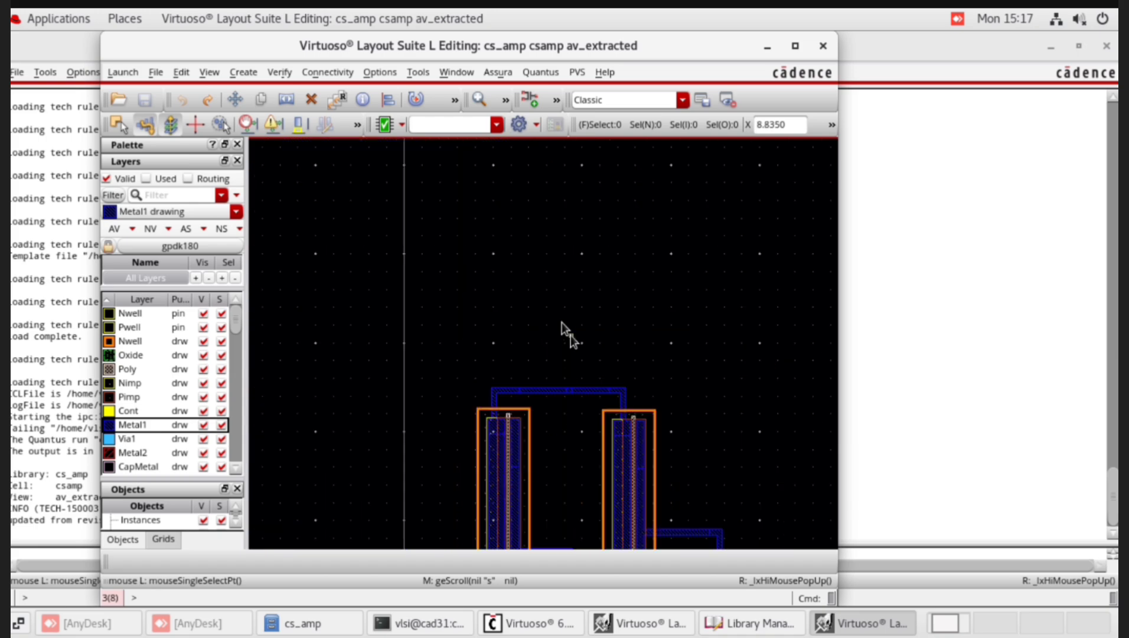
click(822, 46)
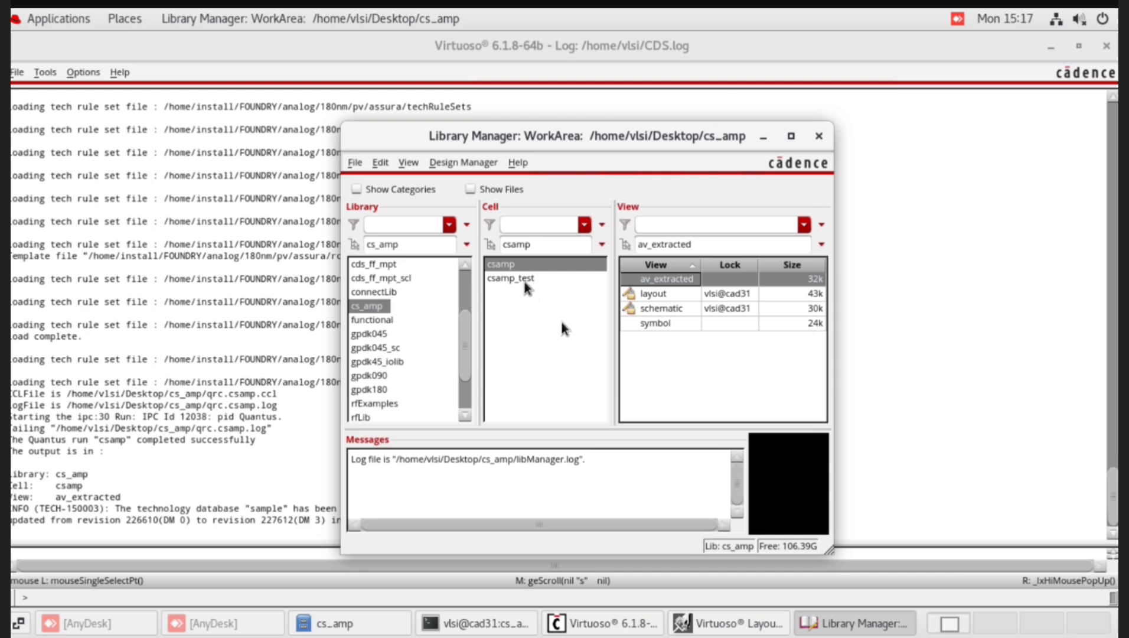
Create a config view for the csamp_test cell in the cs_amp library, opened with Hierarchy Editor.
click(523, 282)
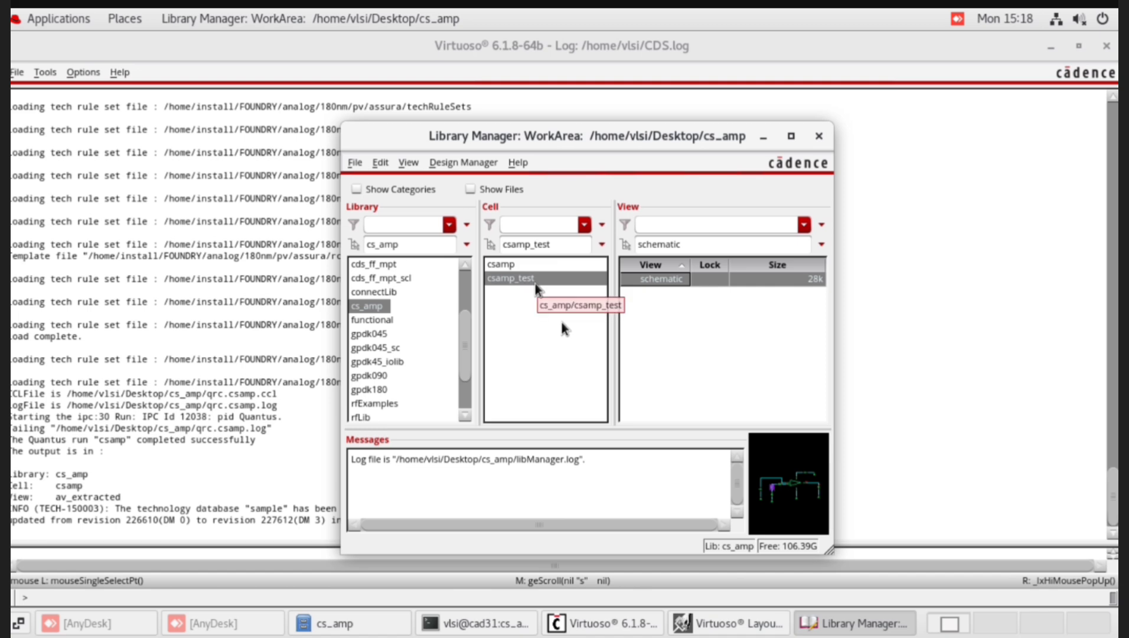
click(353, 163)
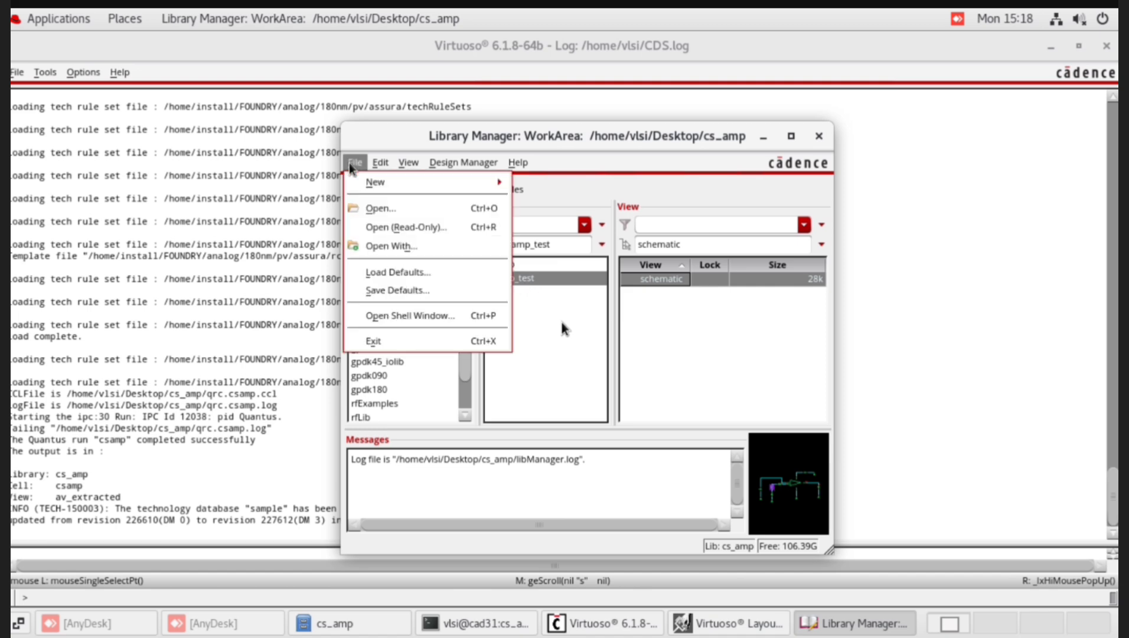
mouse_move(452, 188)
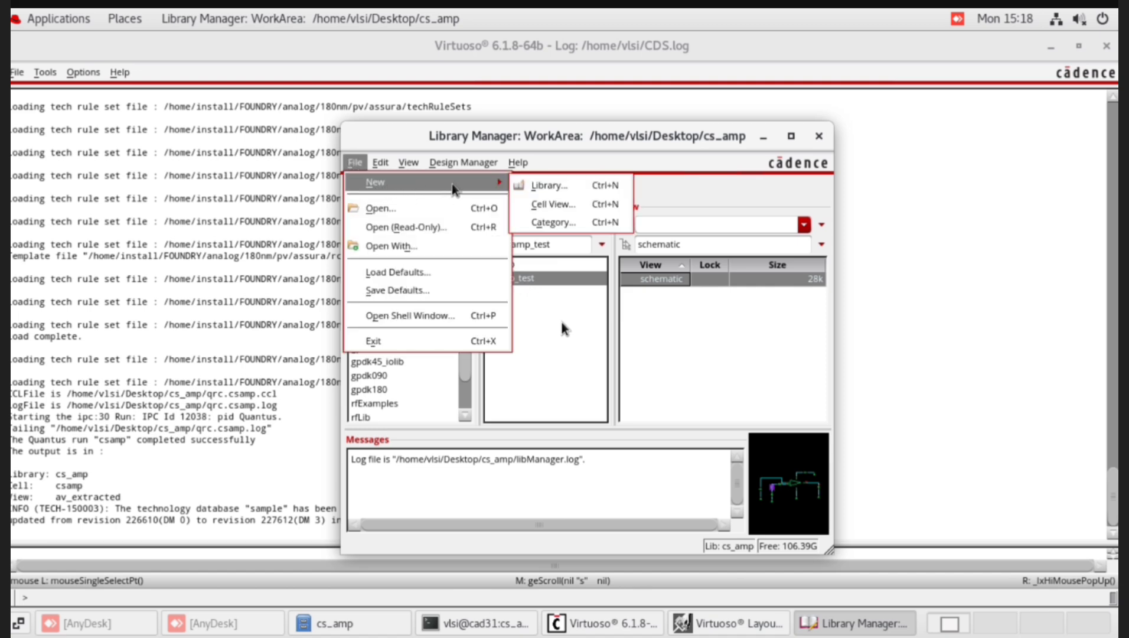
click(552, 203)
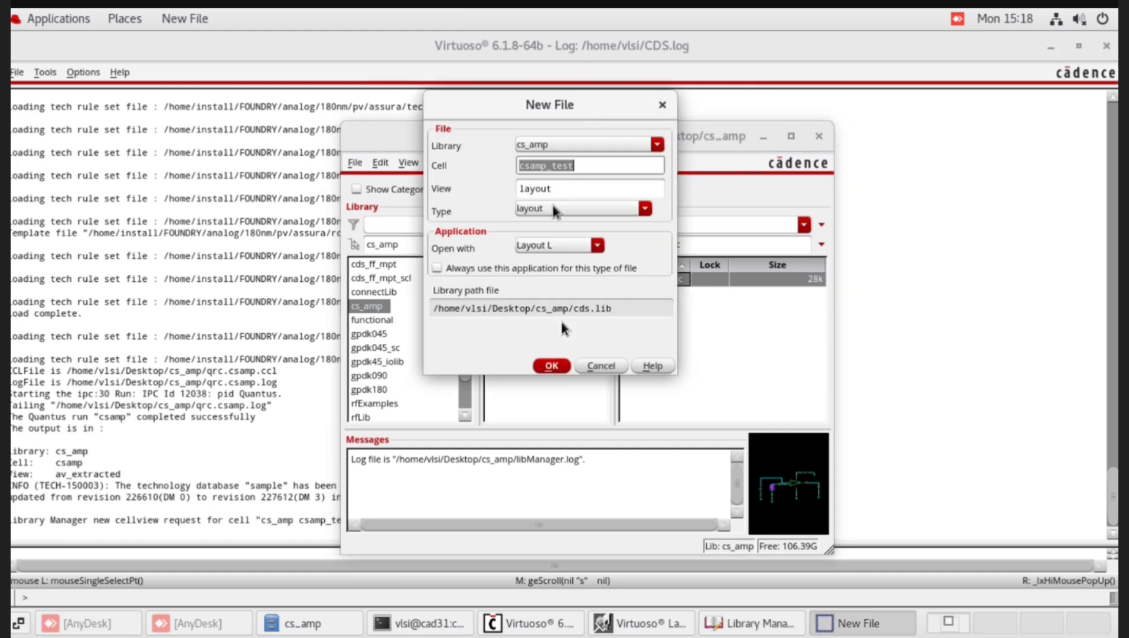
click(644, 208)
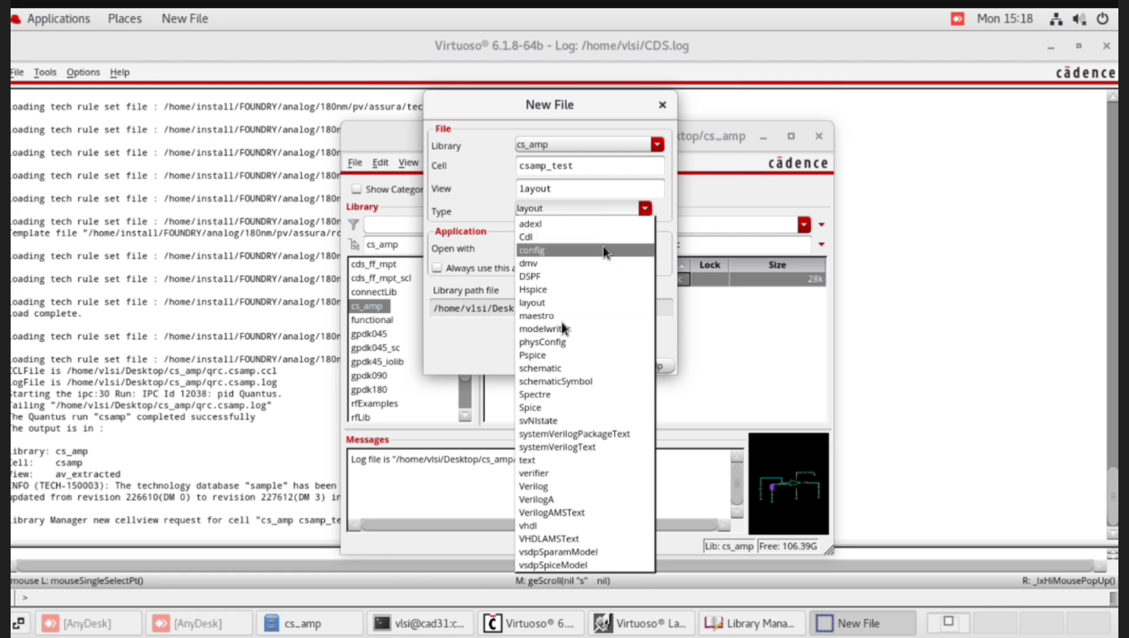
click(603, 249)
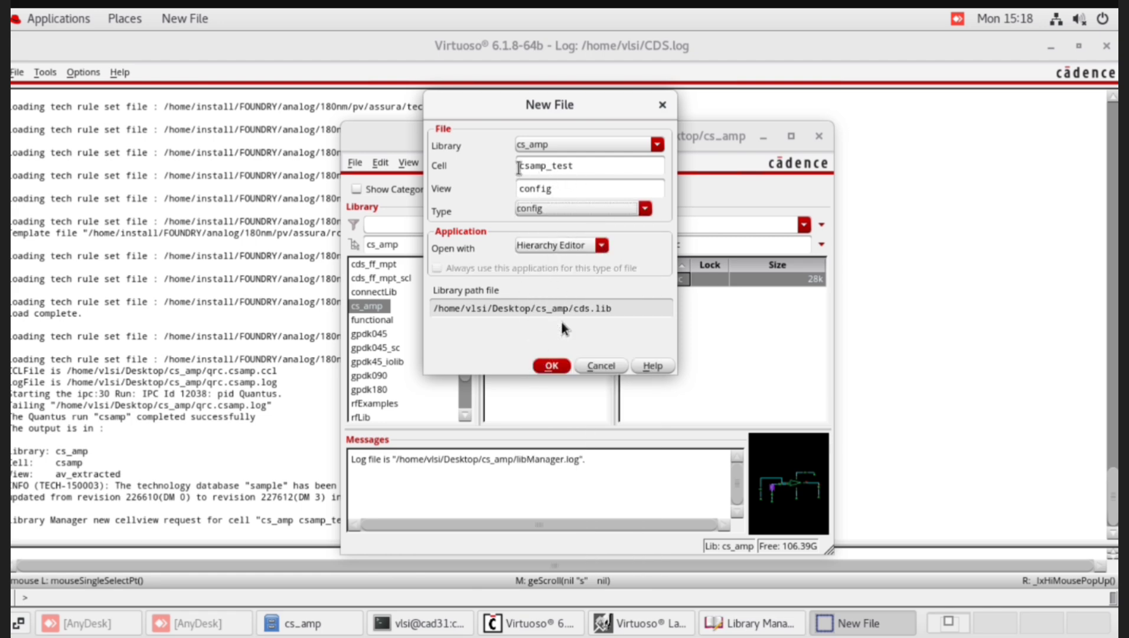
click(549, 367)
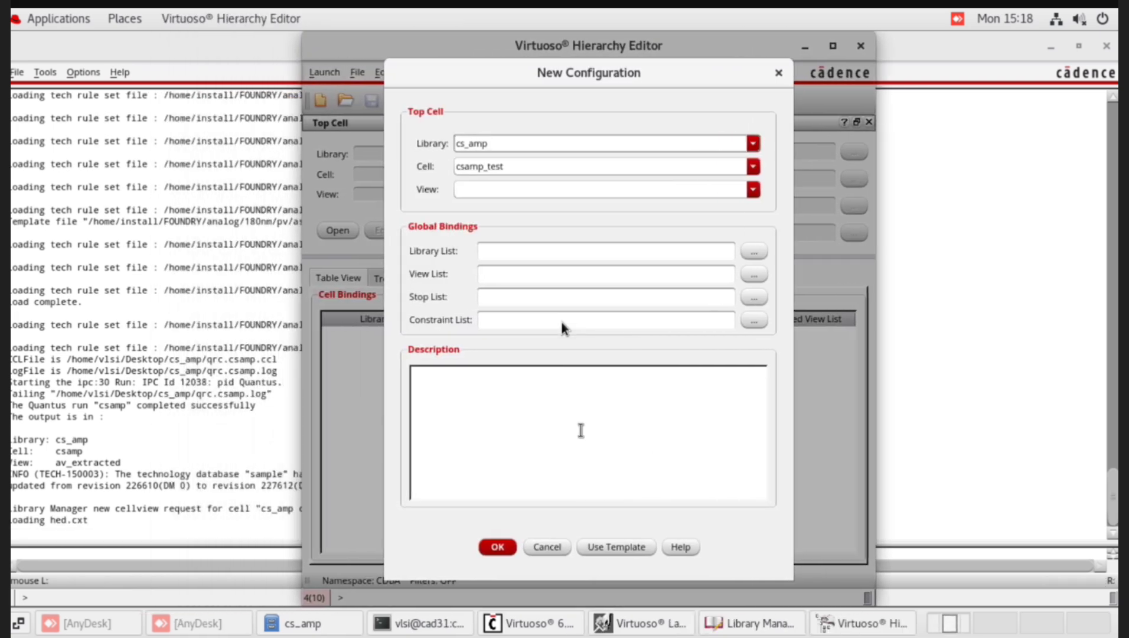
Apply the spectre template to the new configuration, set the top cell view to schematic, and confirm it.
click(612, 548)
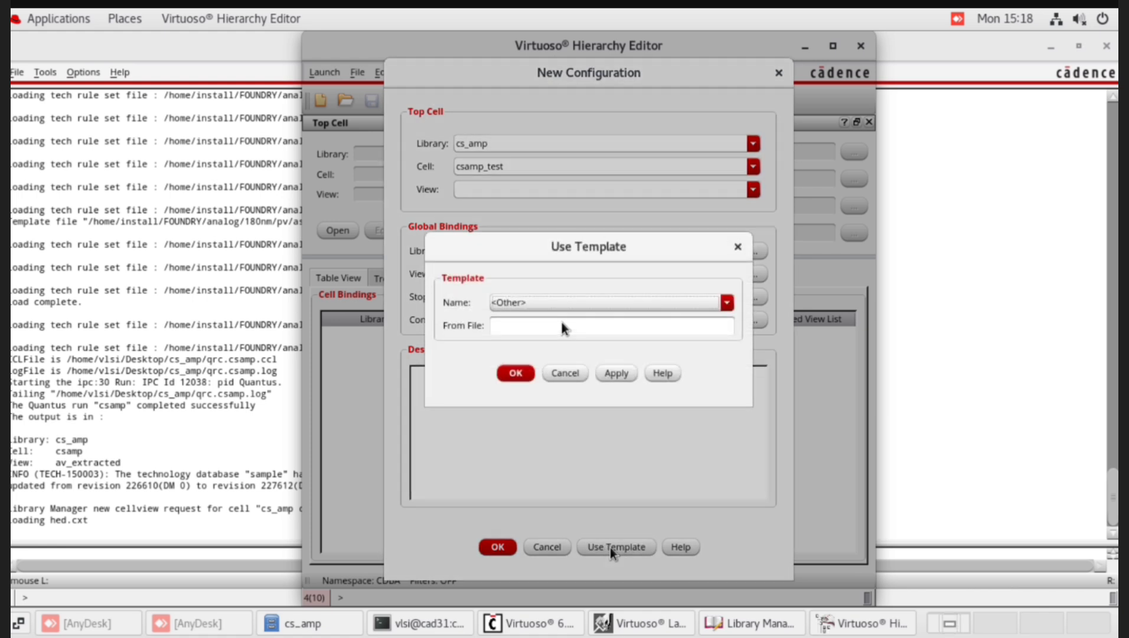
click(614, 302)
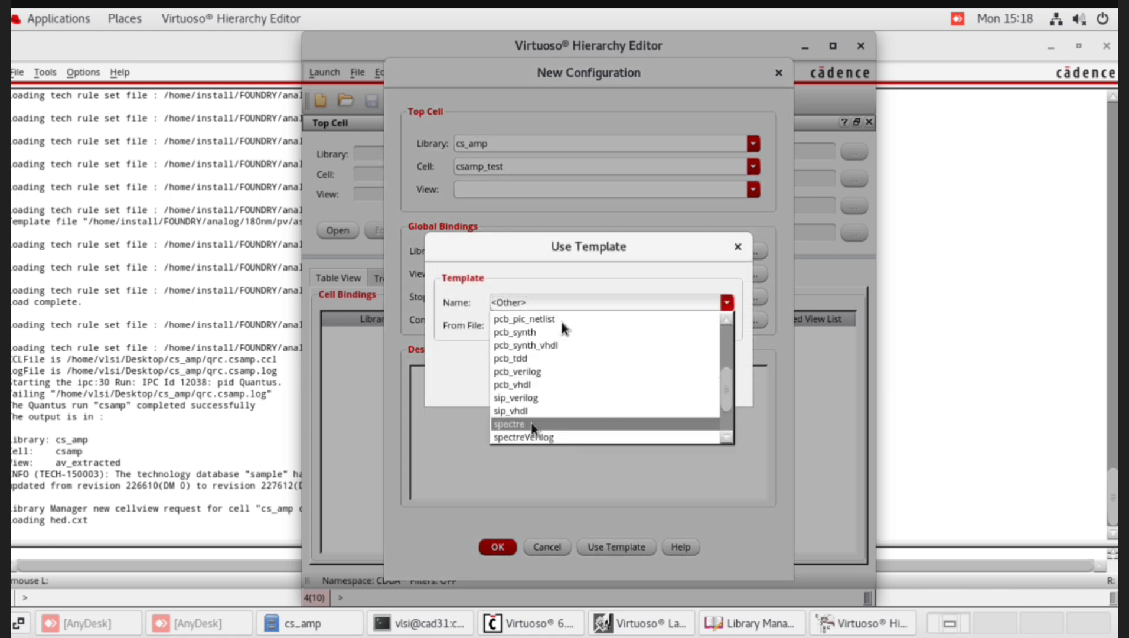
click(509, 424)
click(517, 373)
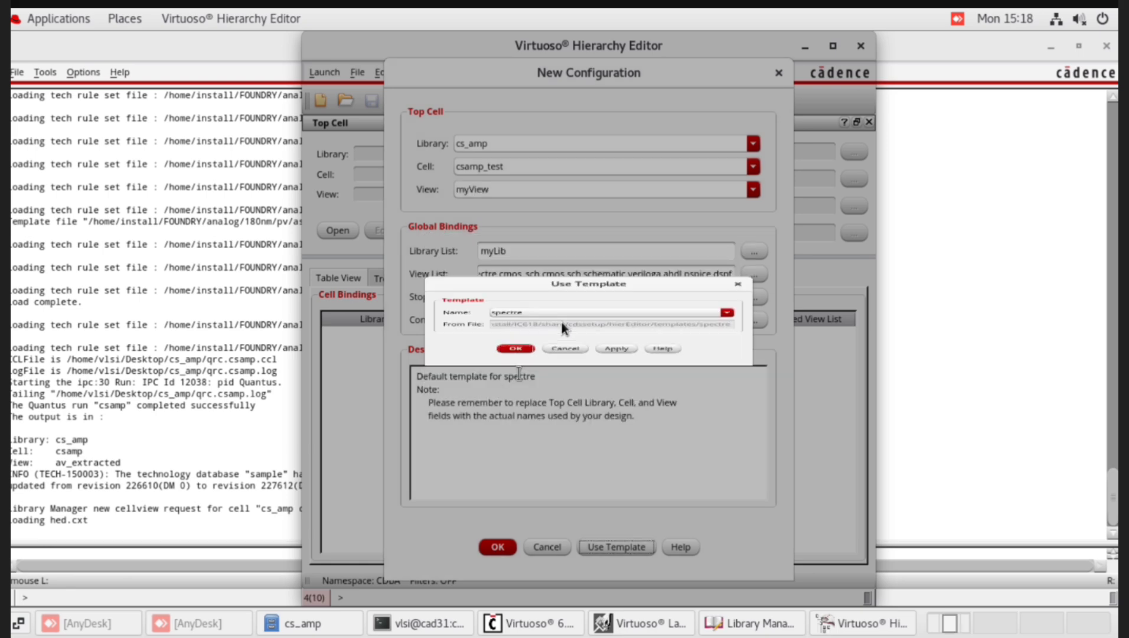
click(753, 190)
click(738, 219)
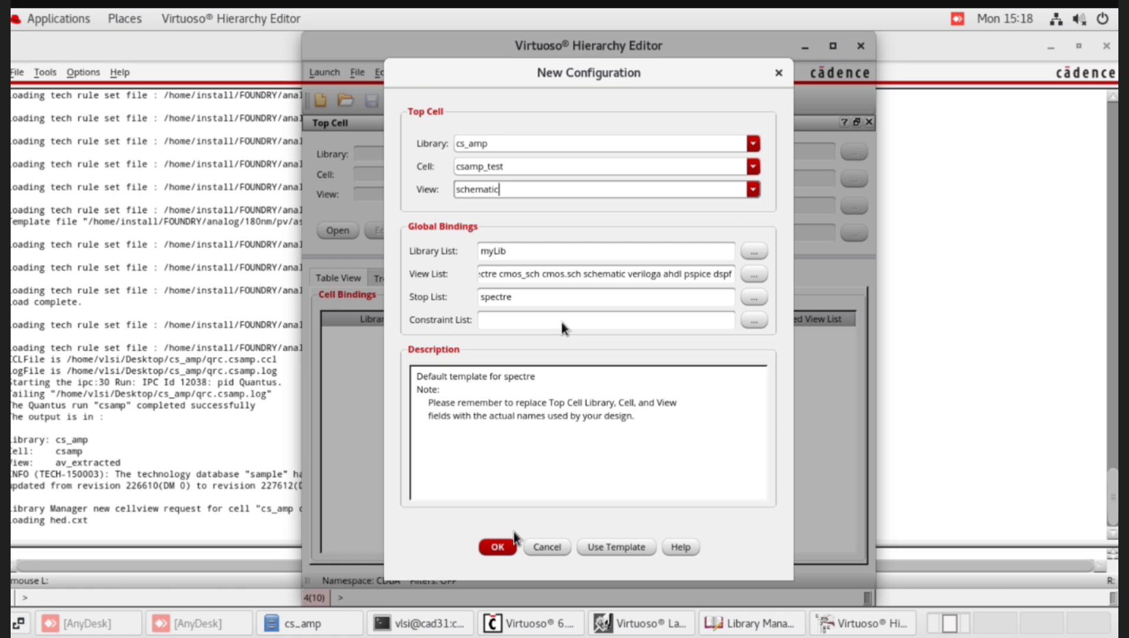
click(498, 546)
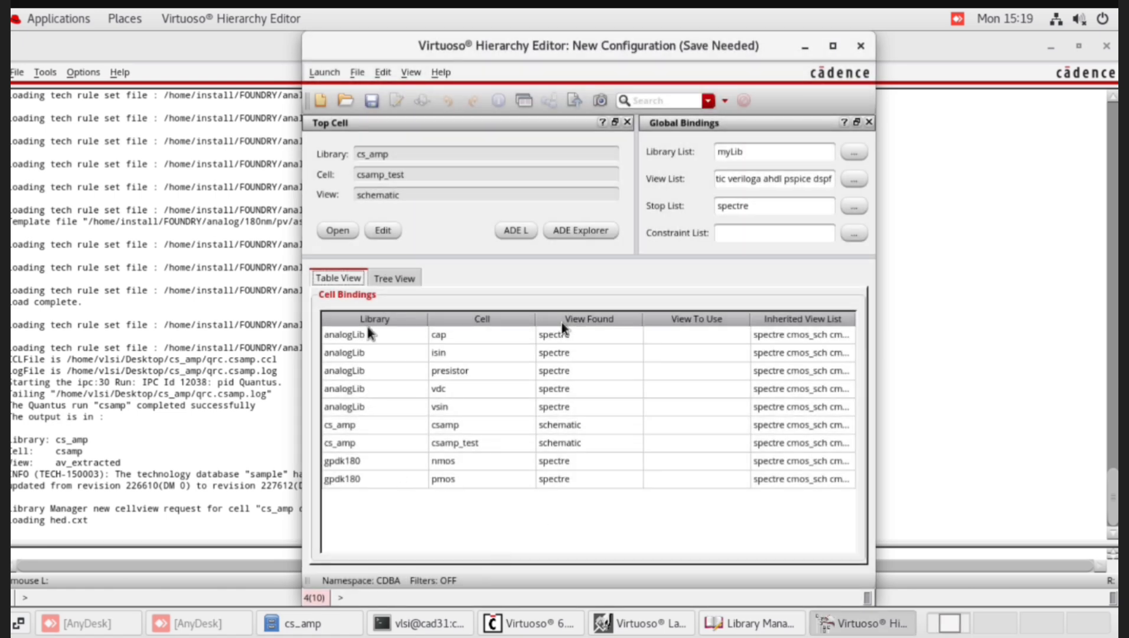
Set the instance view of csamp instance I0 to av_extracted in the instance tree and save the configuration.
click(394, 280)
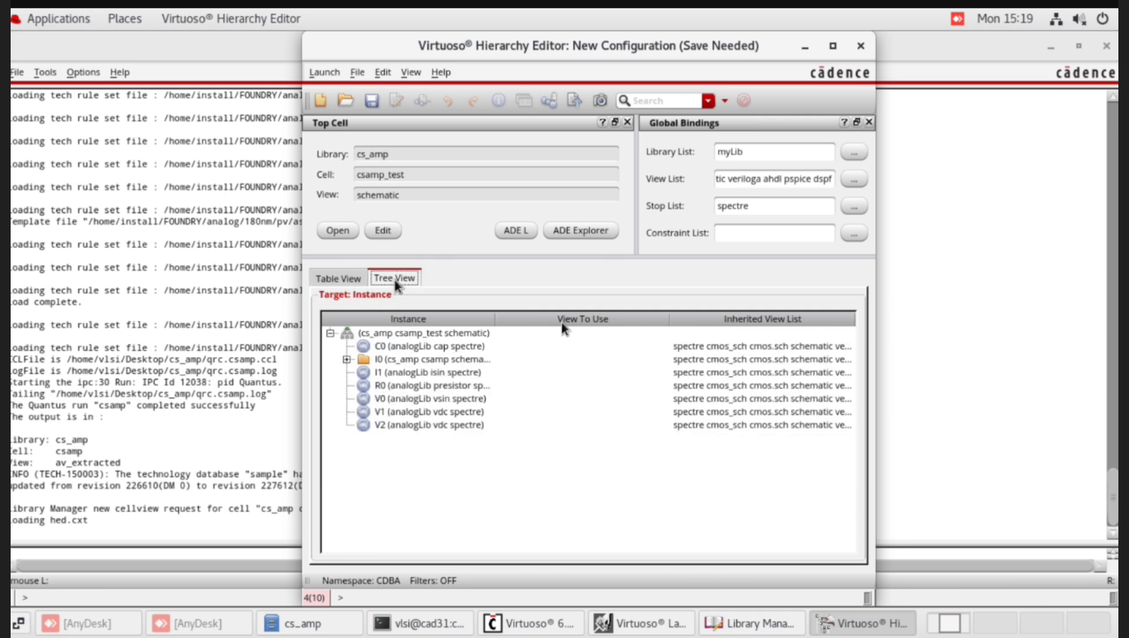
right_click(395, 360)
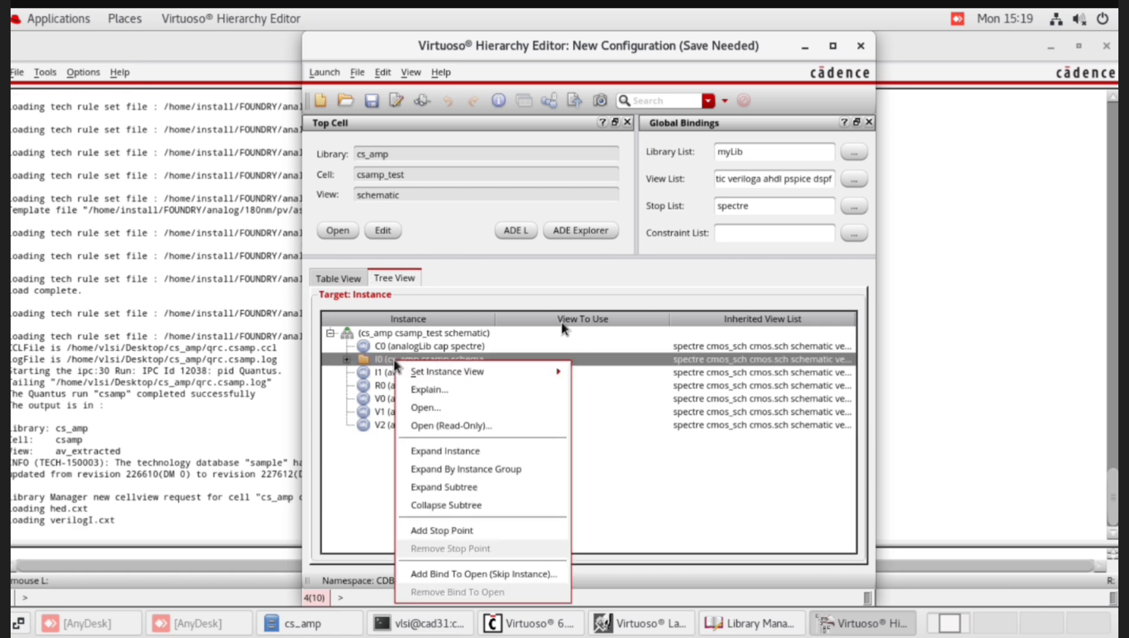
mouse_move(405, 372)
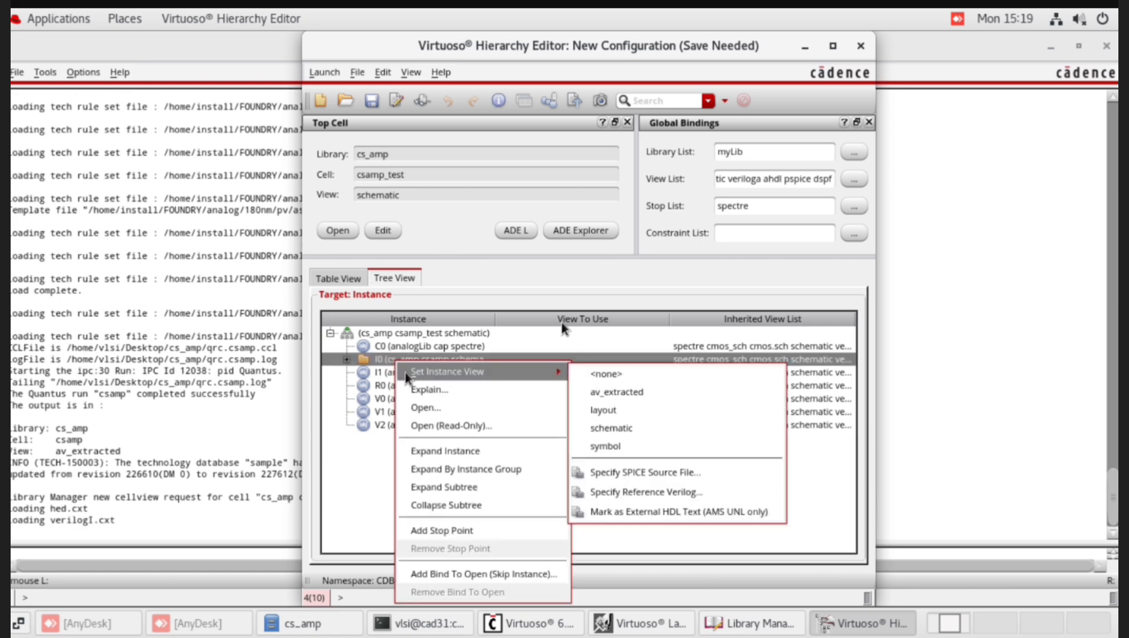
click(598, 396)
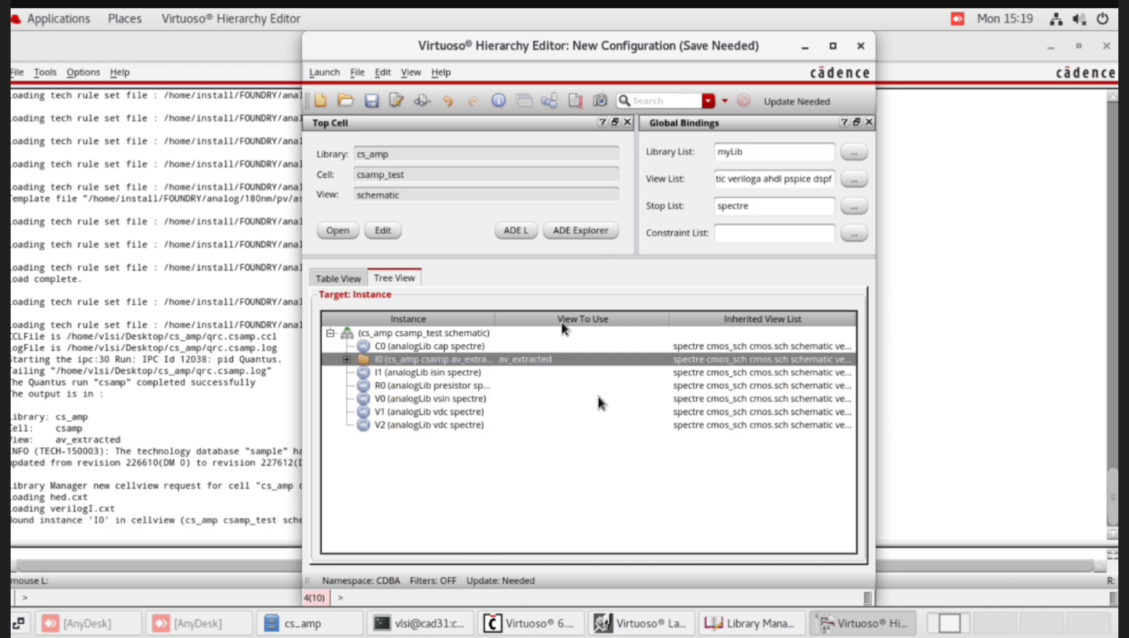
click(372, 105)
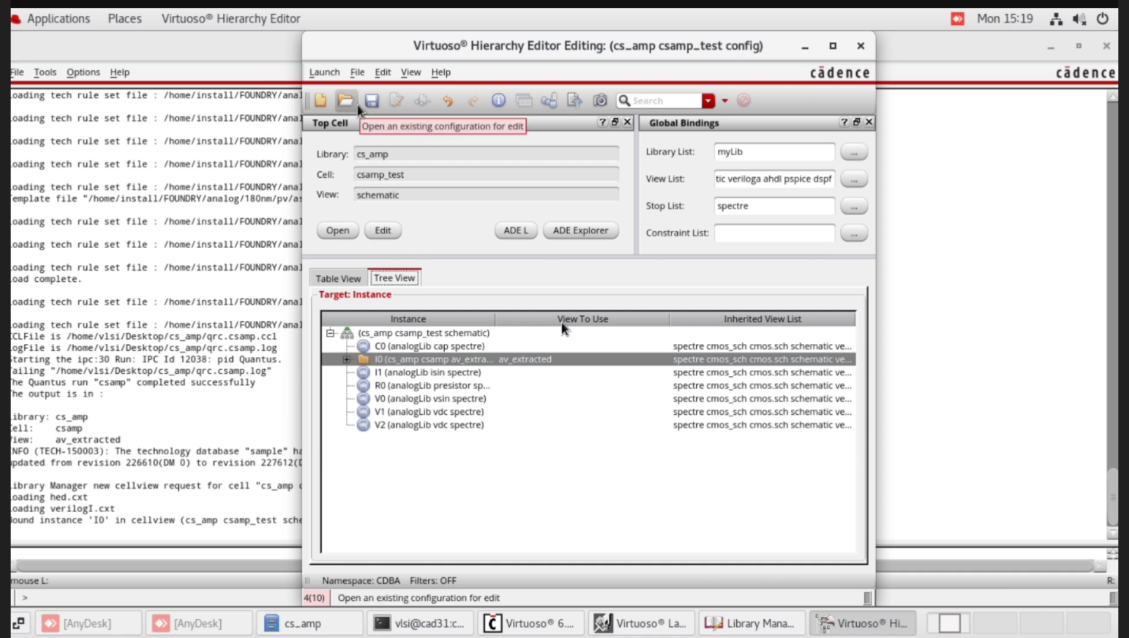
Launch ADE L from the csamp_test configuration and accept the gpdk.scs model library with the stat section.
click(328, 72)
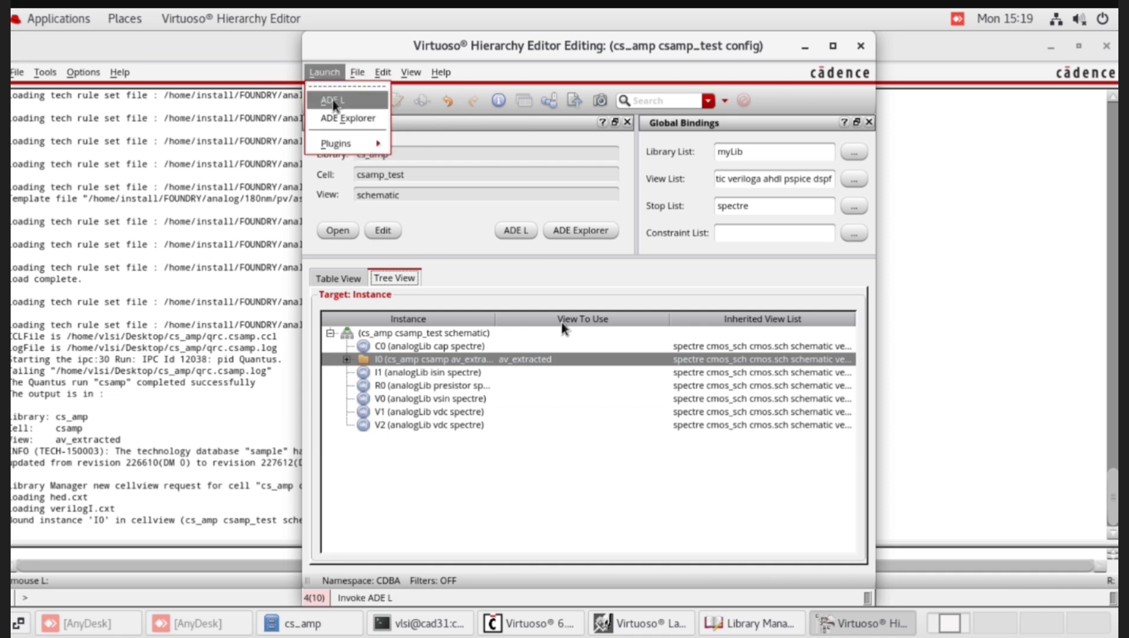
click(332, 99)
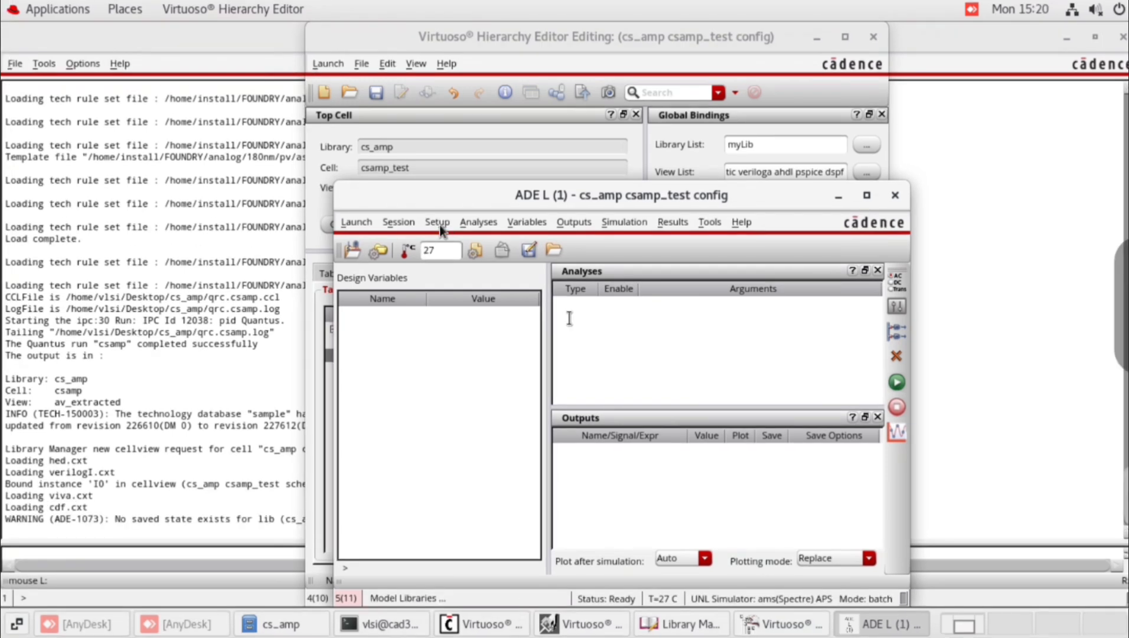
click(438, 223)
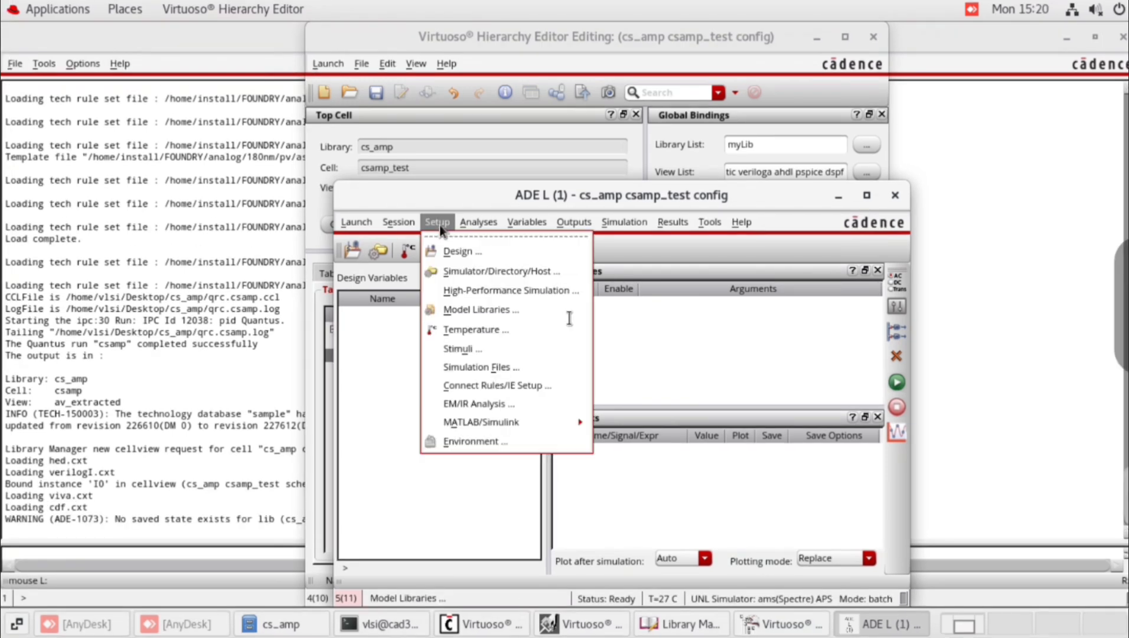
click(480, 309)
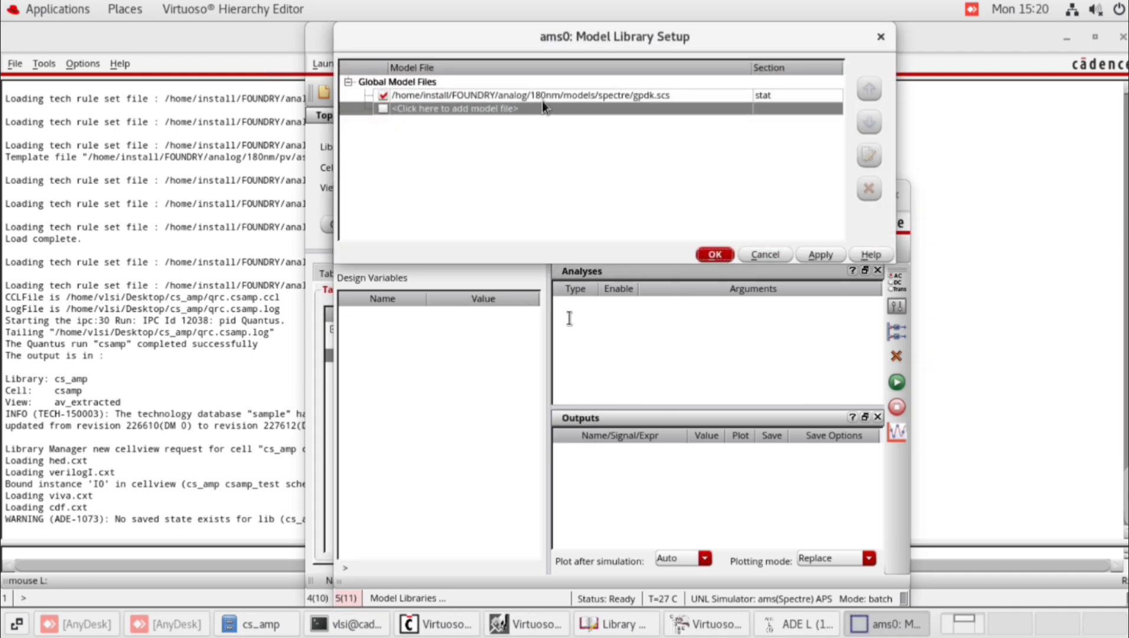
click(717, 256)
Add a transient analysis with a stop time of 5m and moderate accuracy defaults.
click(479, 223)
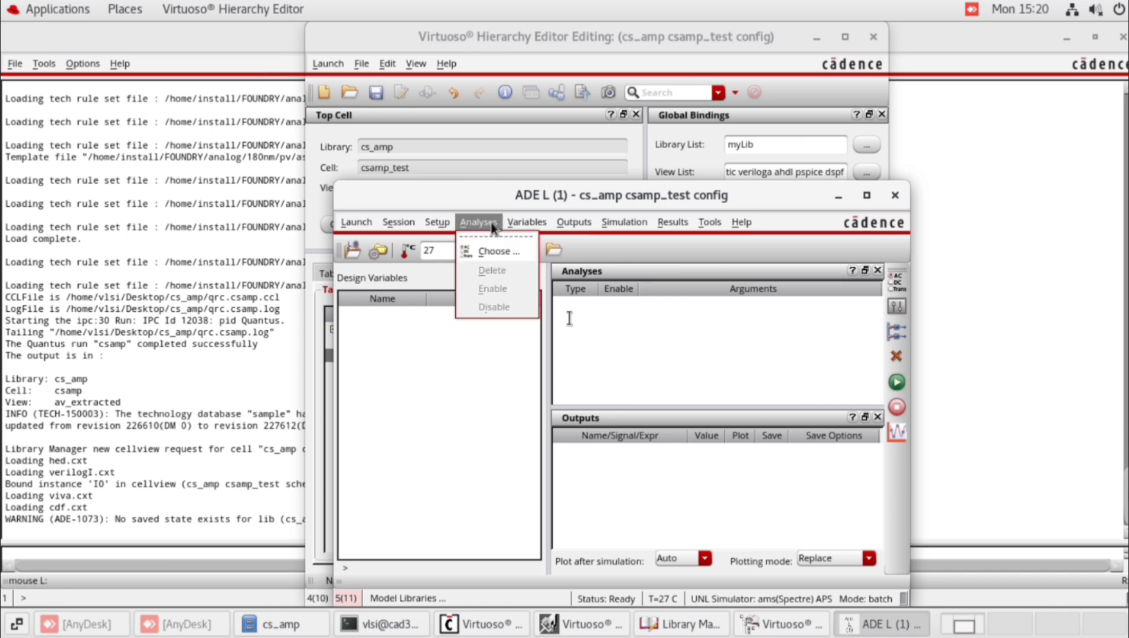
click(495, 251)
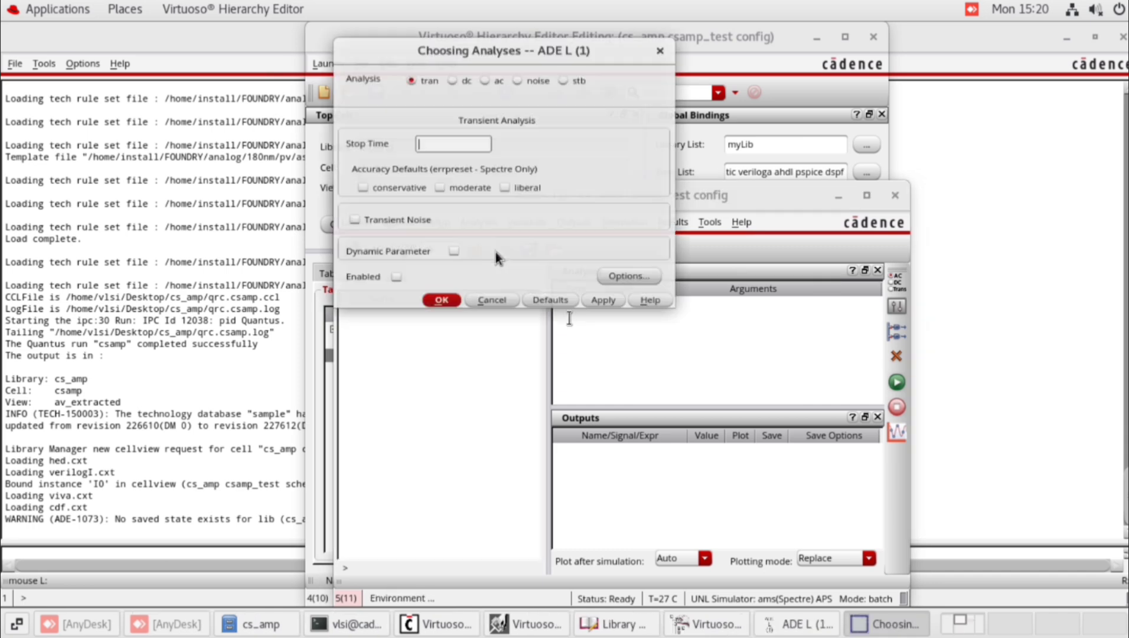
text(5)
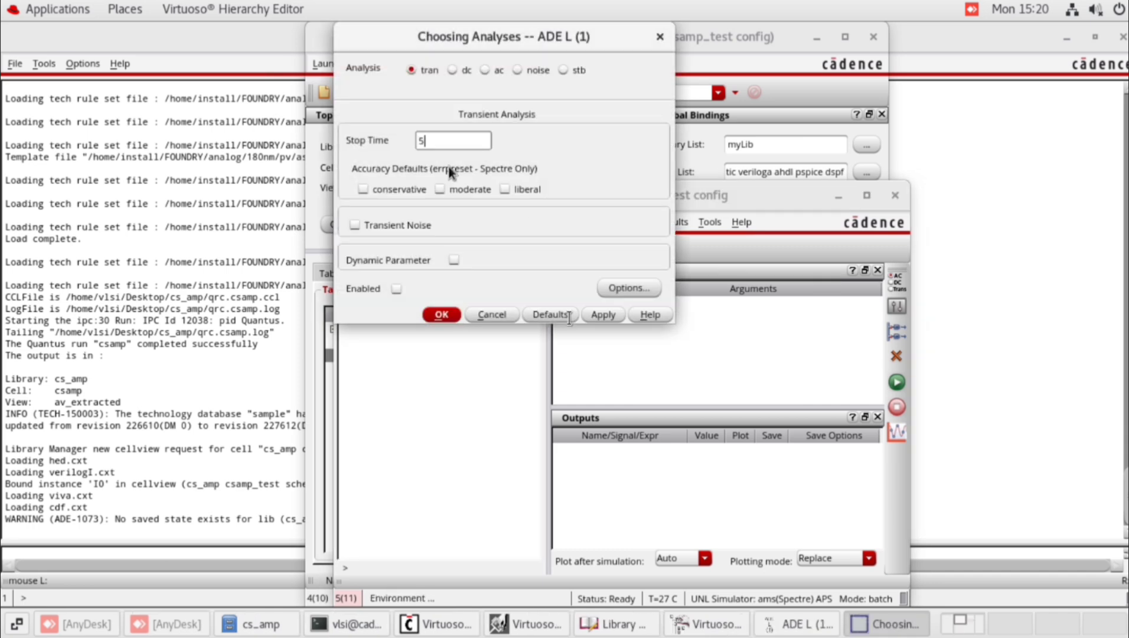
text(m)
click(441, 189)
click(447, 315)
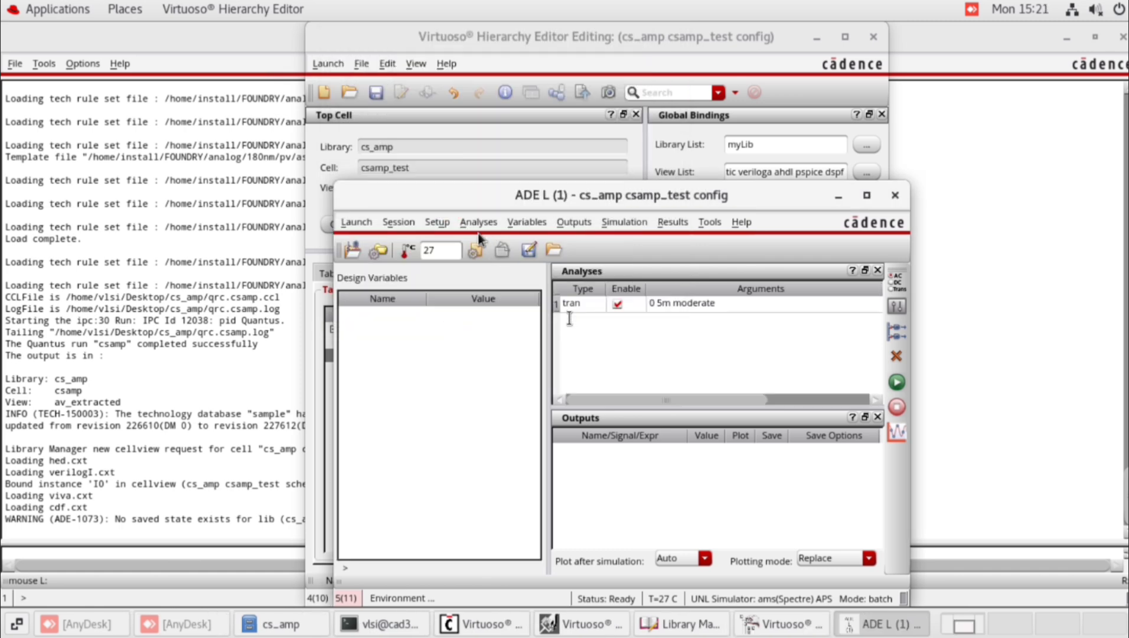
Add an AC analysis sweeping frequency from 1 to 10G logarithmically with 20 points per decade.
click(488, 223)
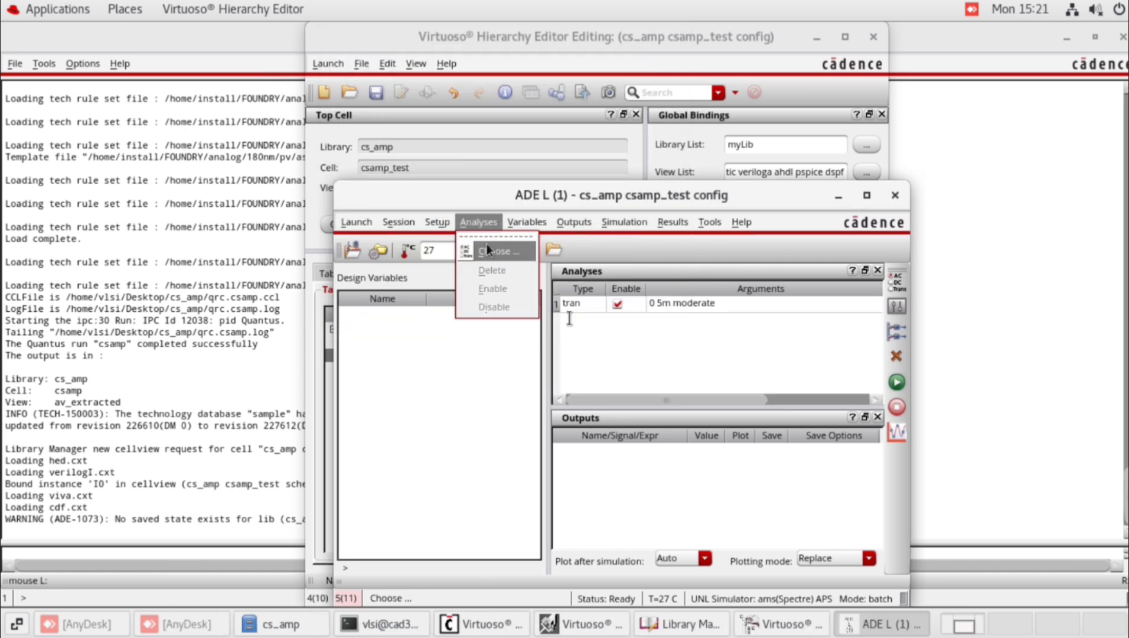
click(487, 245)
click(484, 69)
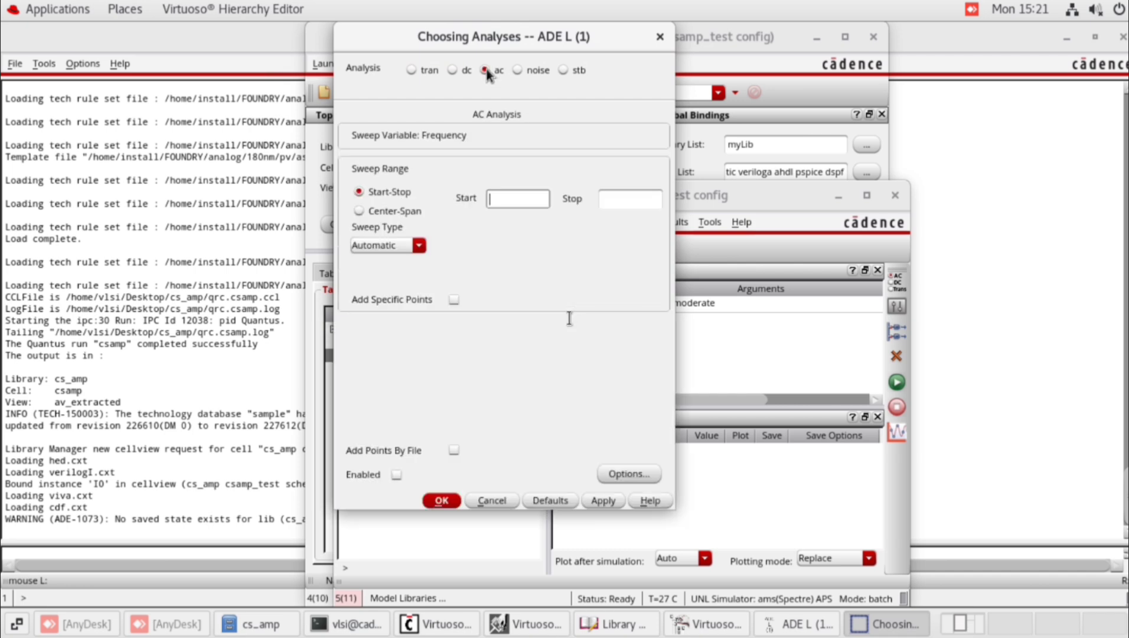
click(501, 201)
text(1)
click(615, 197)
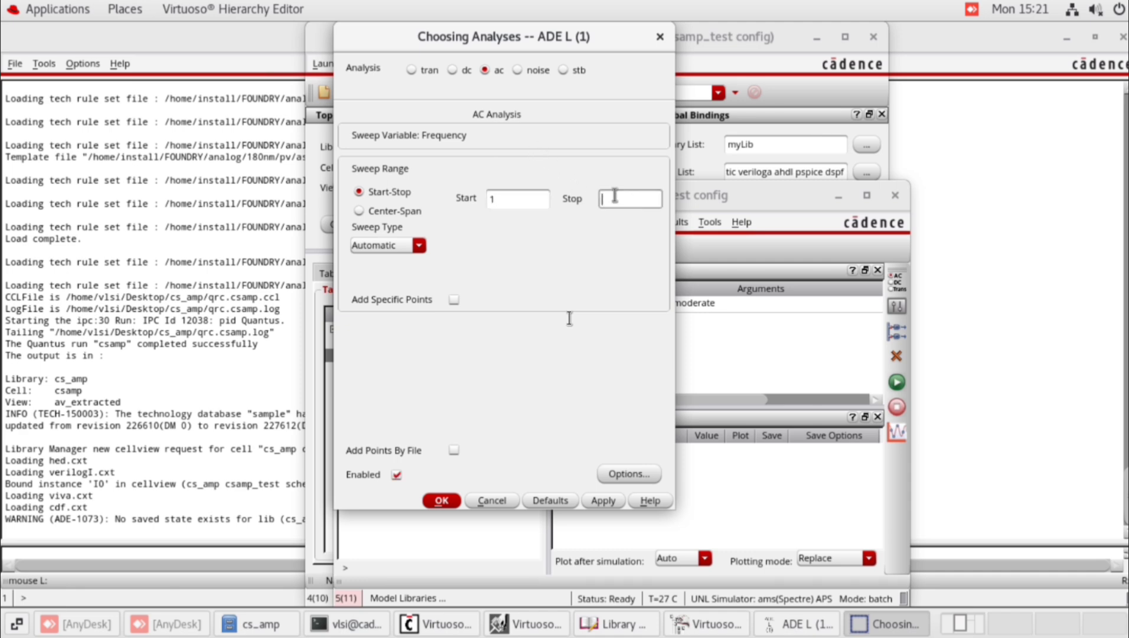
text(10G)
click(419, 245)
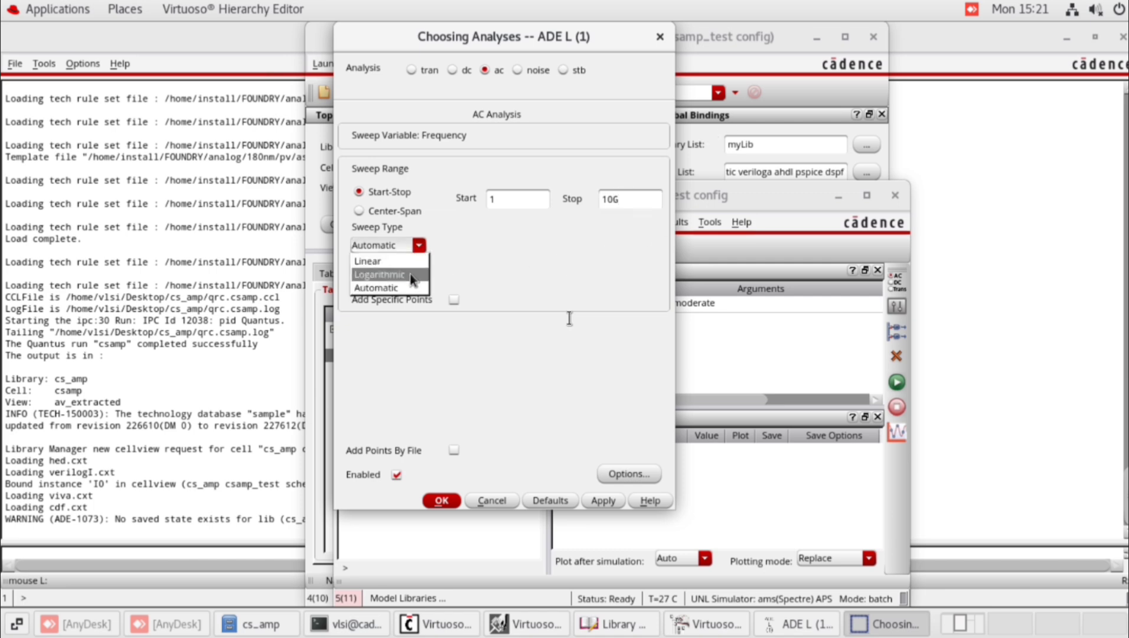
click(411, 274)
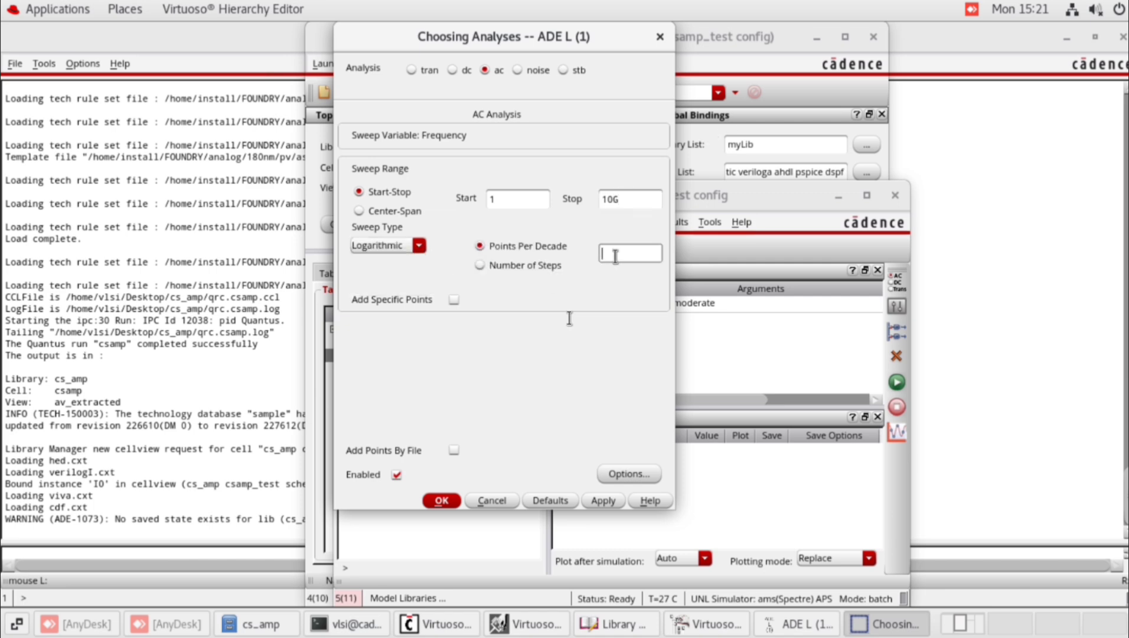
text(20)
click(441, 500)
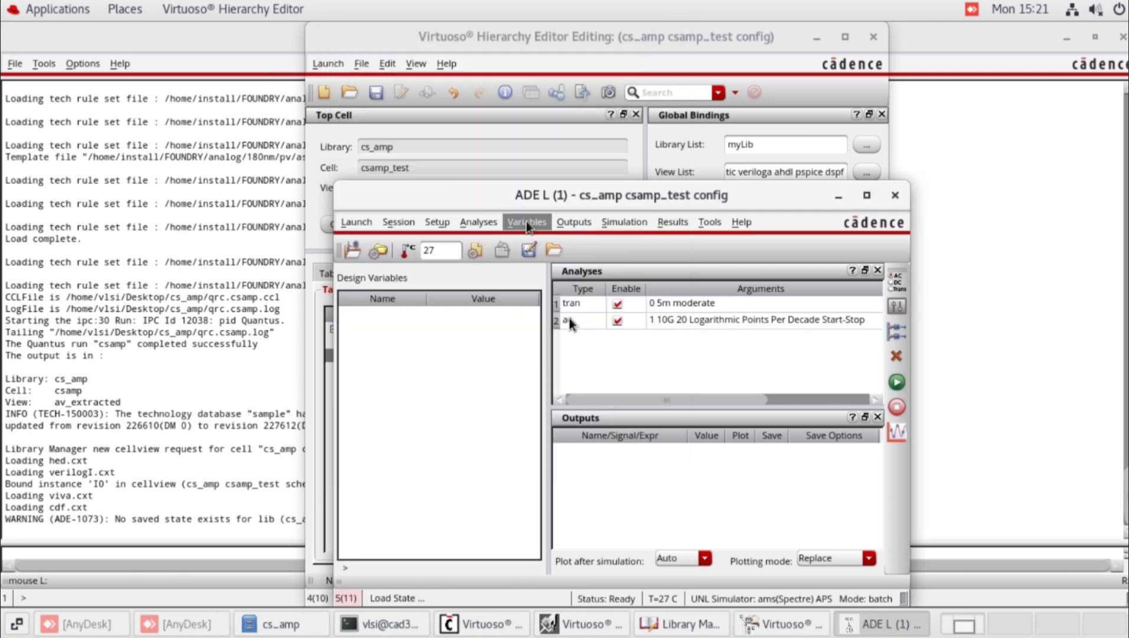
Copy the design variables from the cellview and set vbias_n to 592m.
click(527, 223)
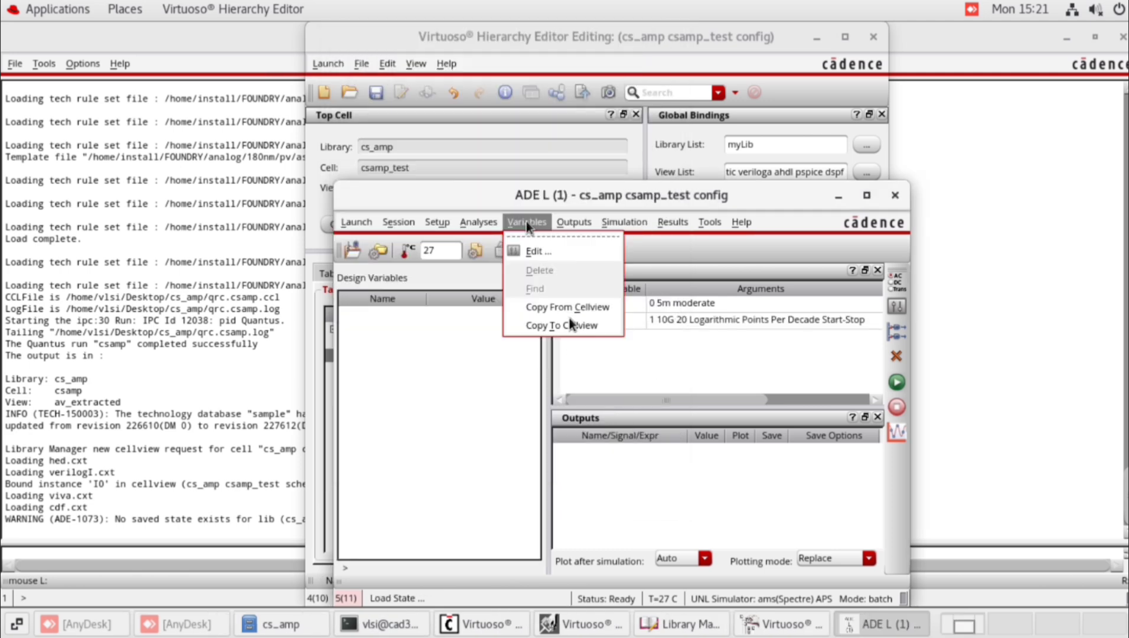
click(528, 307)
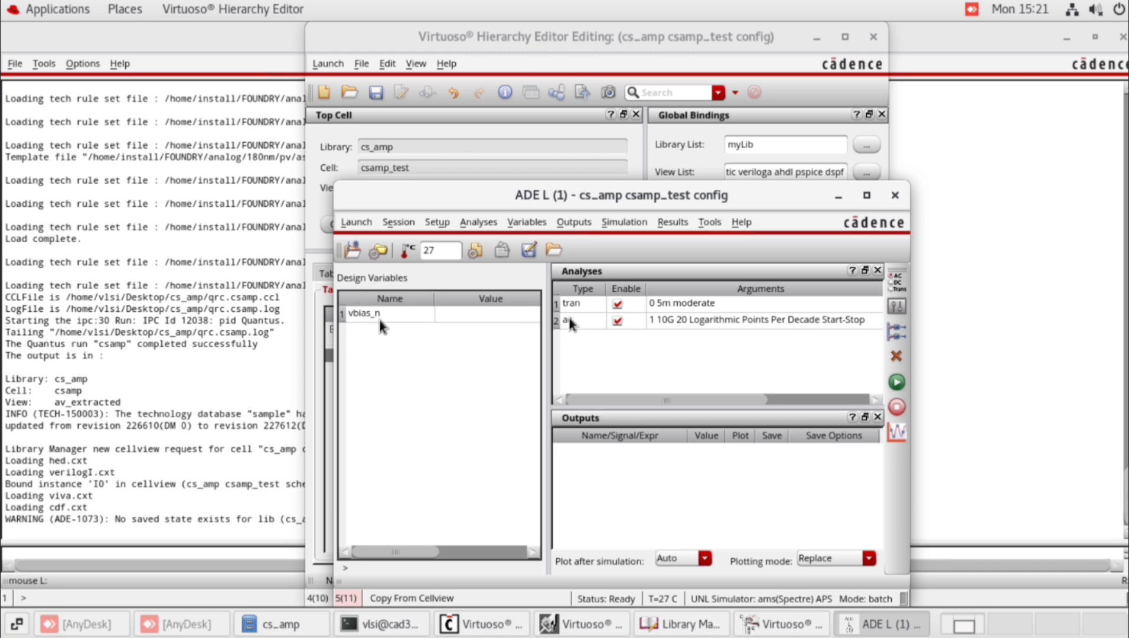
click(451, 313)
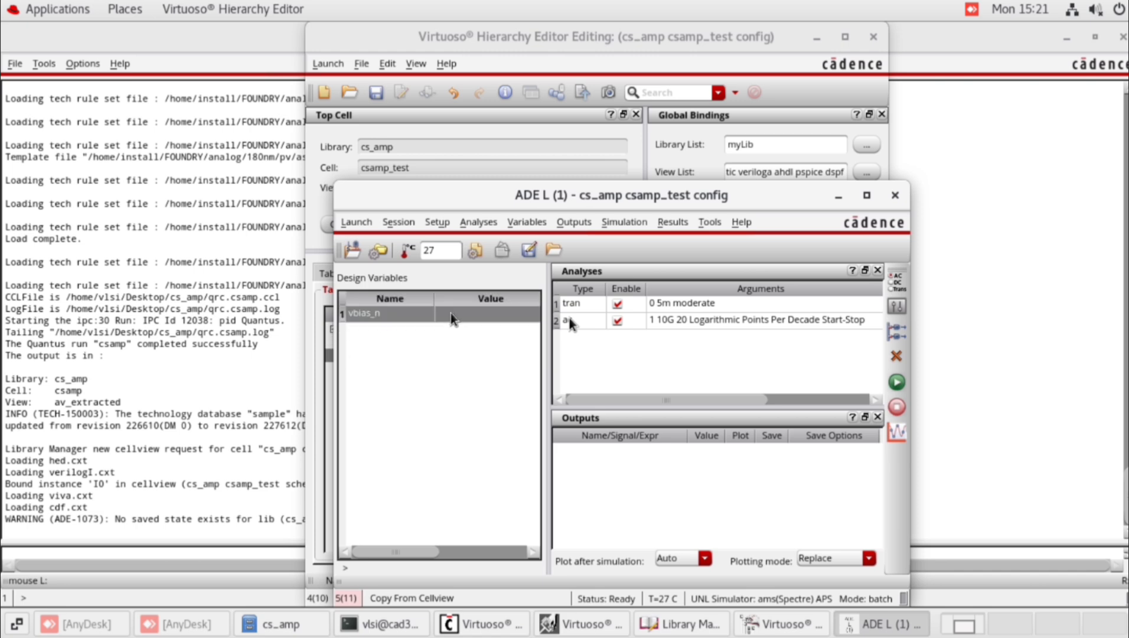
click(450, 312)
text(5)
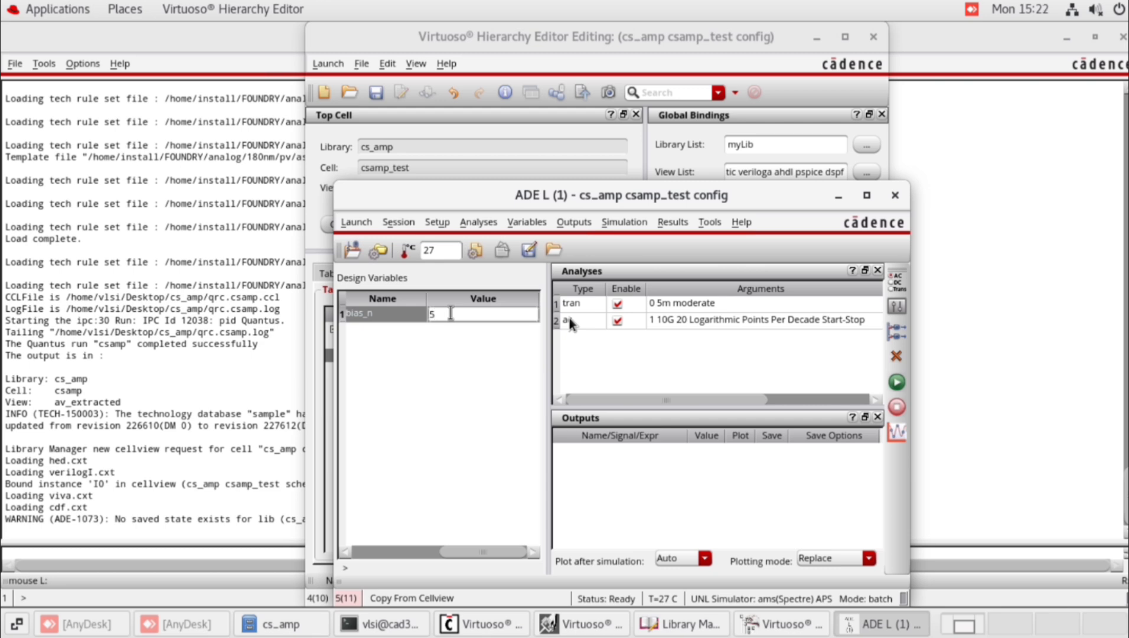
text(92n)
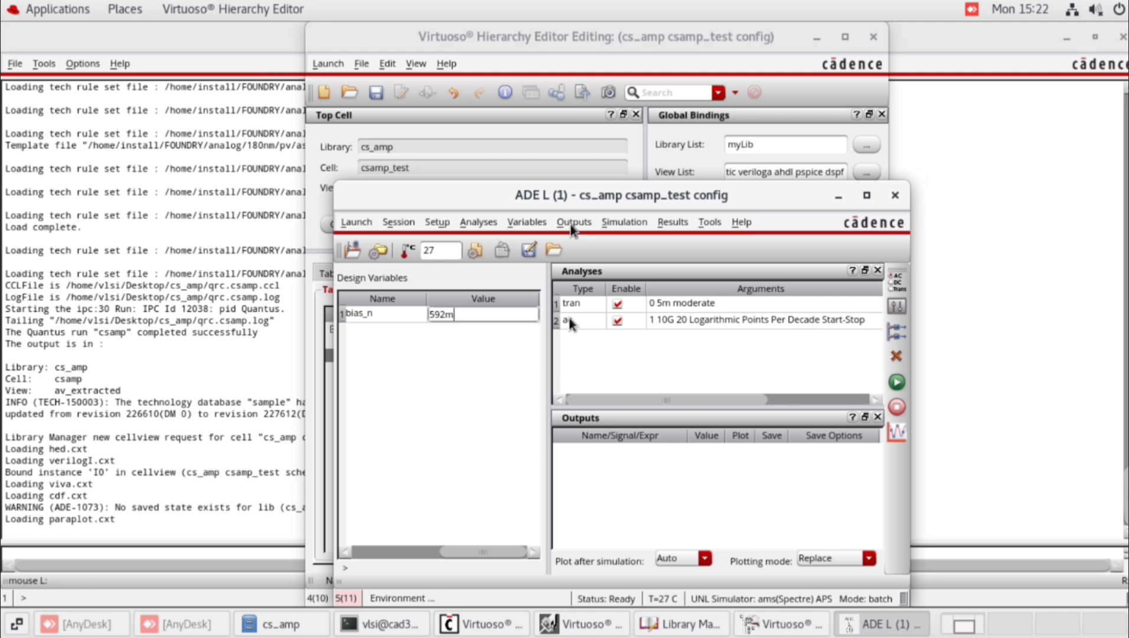
Select the vin and vout nets on the schematic as outputs for plotting, and netlist and run the simulation.
click(572, 223)
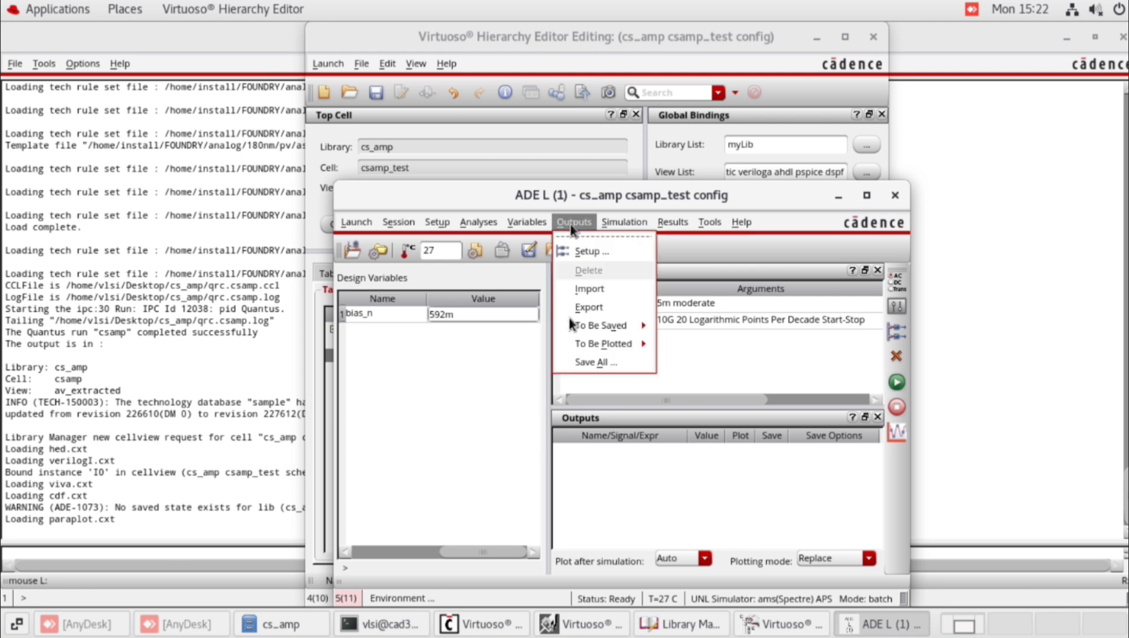
mouse_move(590, 343)
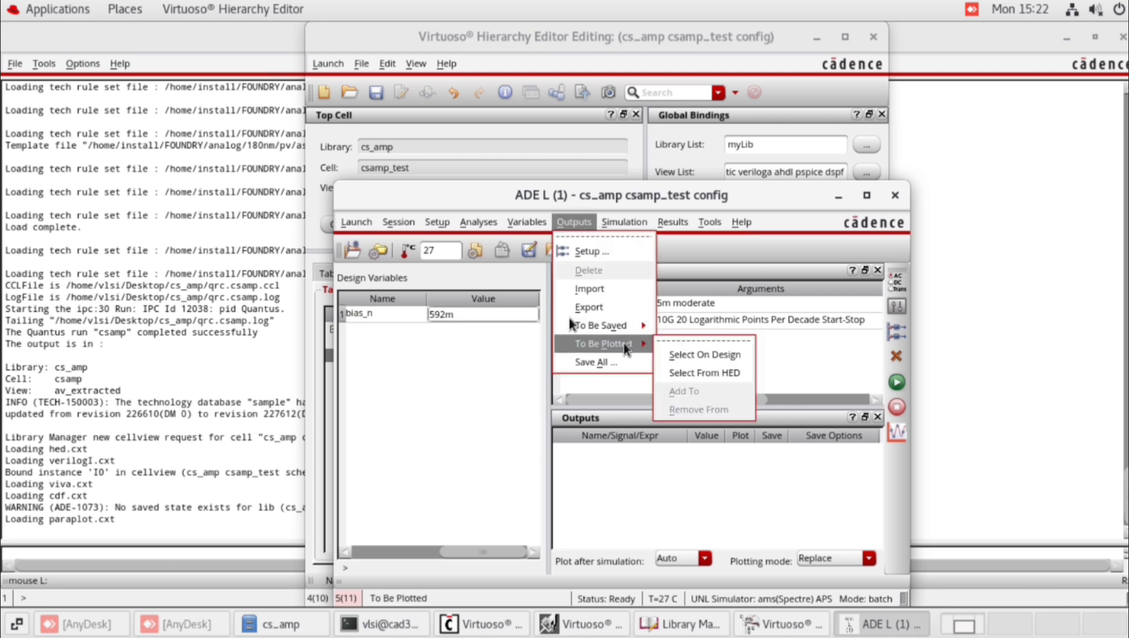
click(692, 356)
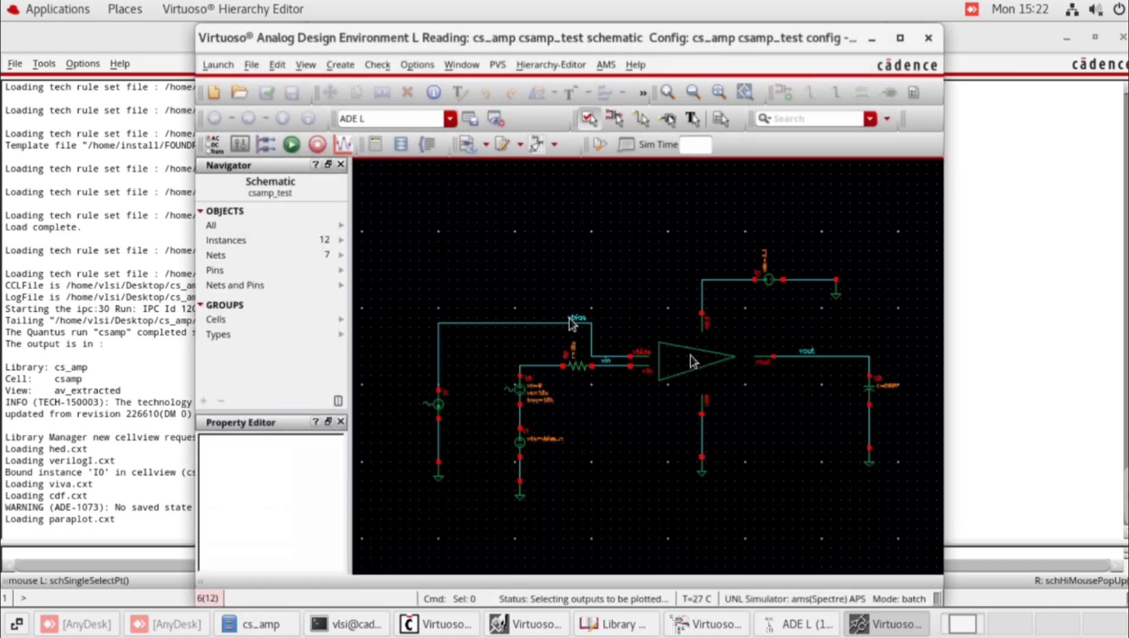
click(608, 365)
click(819, 358)
click(893, 626)
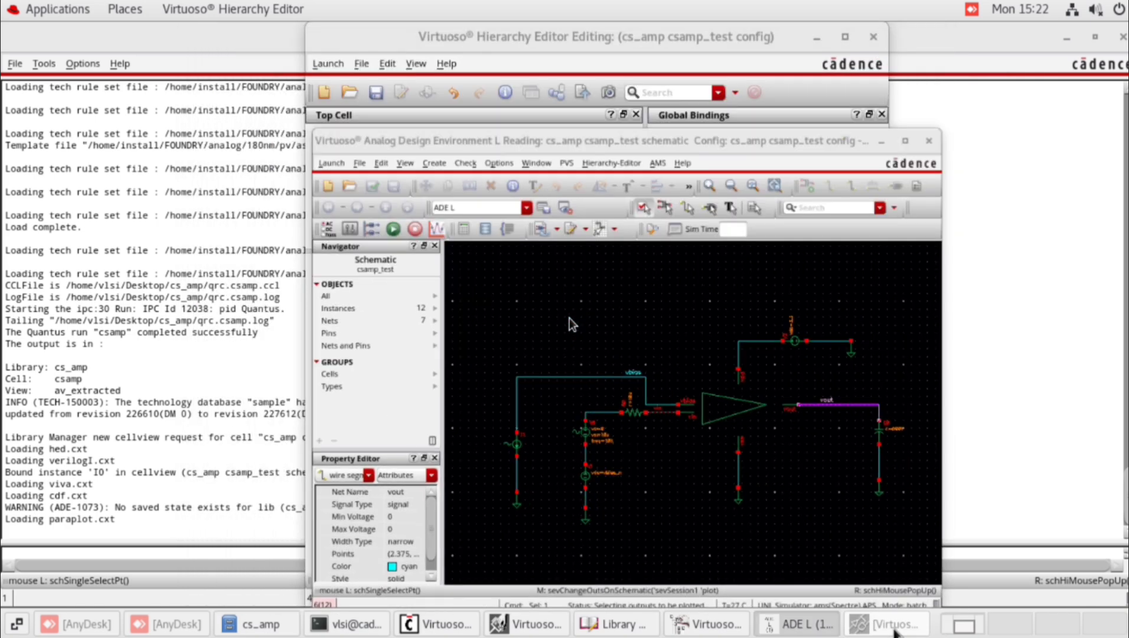
click(624, 222)
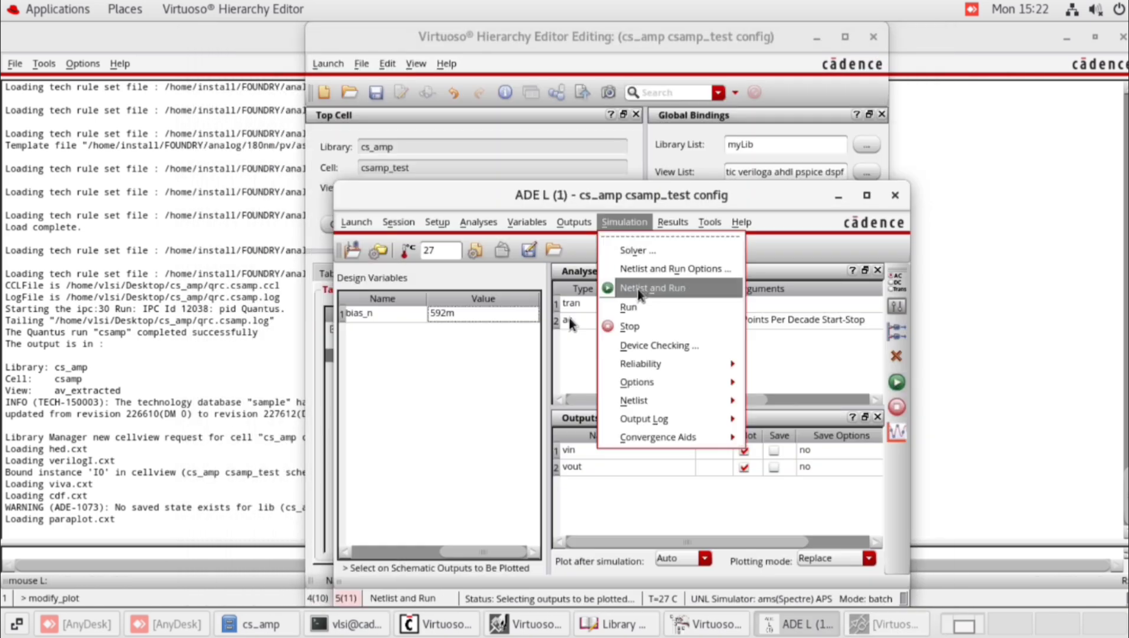
click(638, 290)
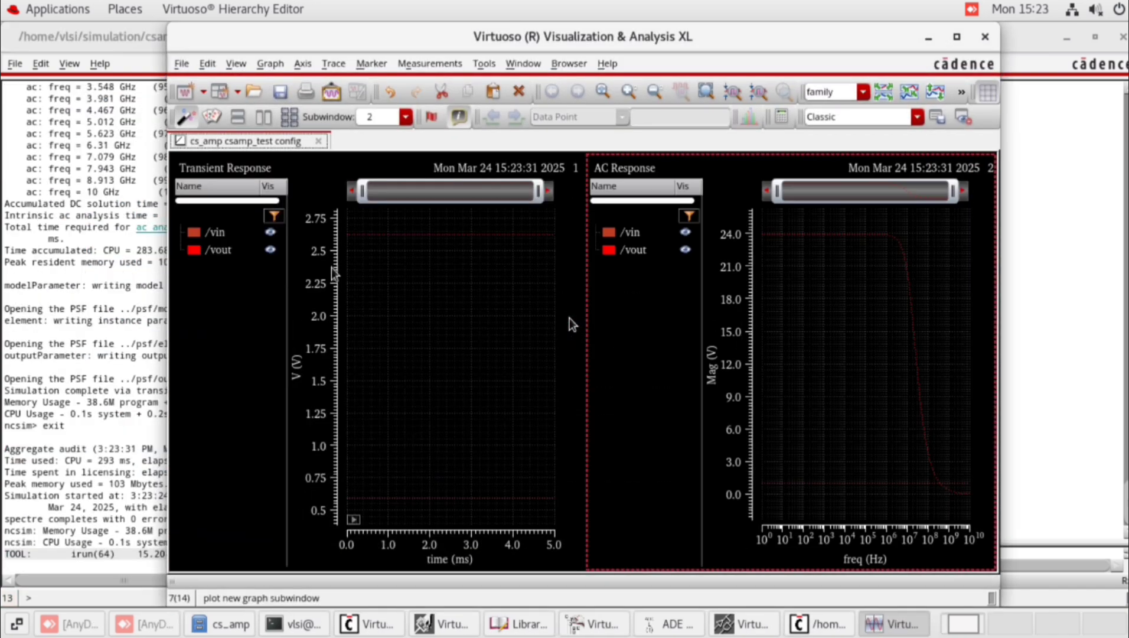
Split the transient vin and vout traces into separate strips and narrow the time range to about the first 1.2 ms.
click(220, 353)
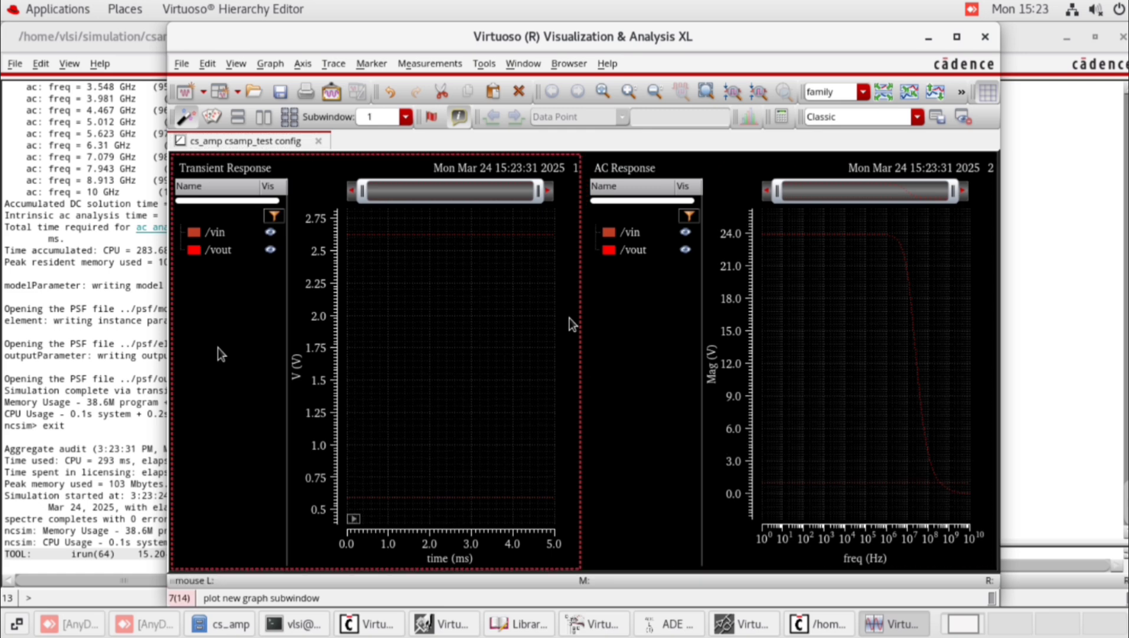
click(882, 94)
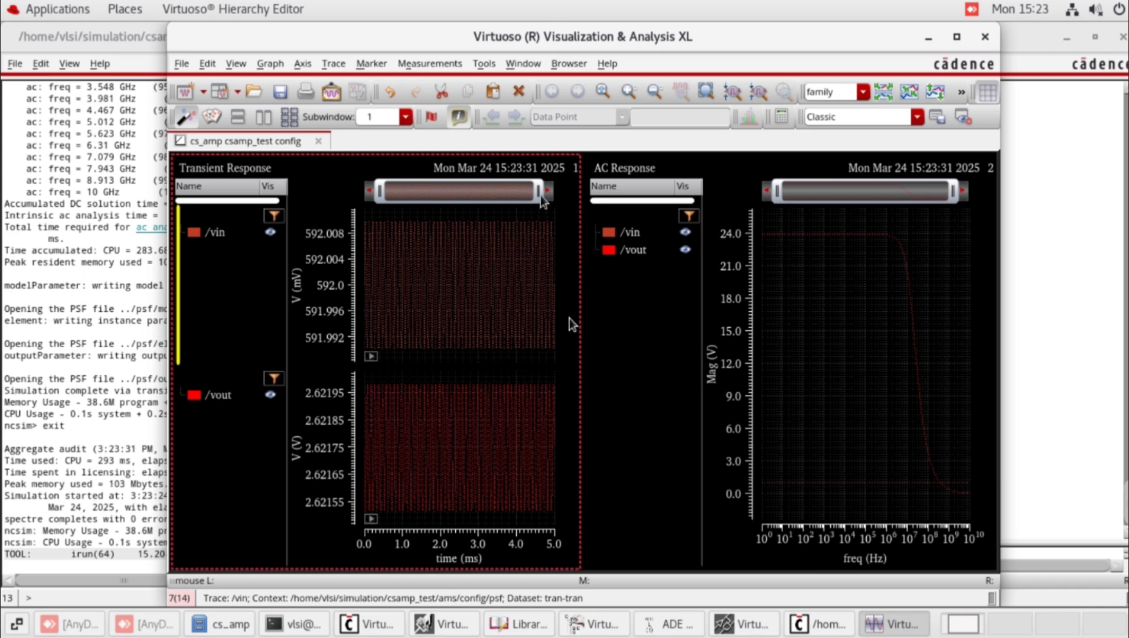
drag(541, 195, 422, 195)
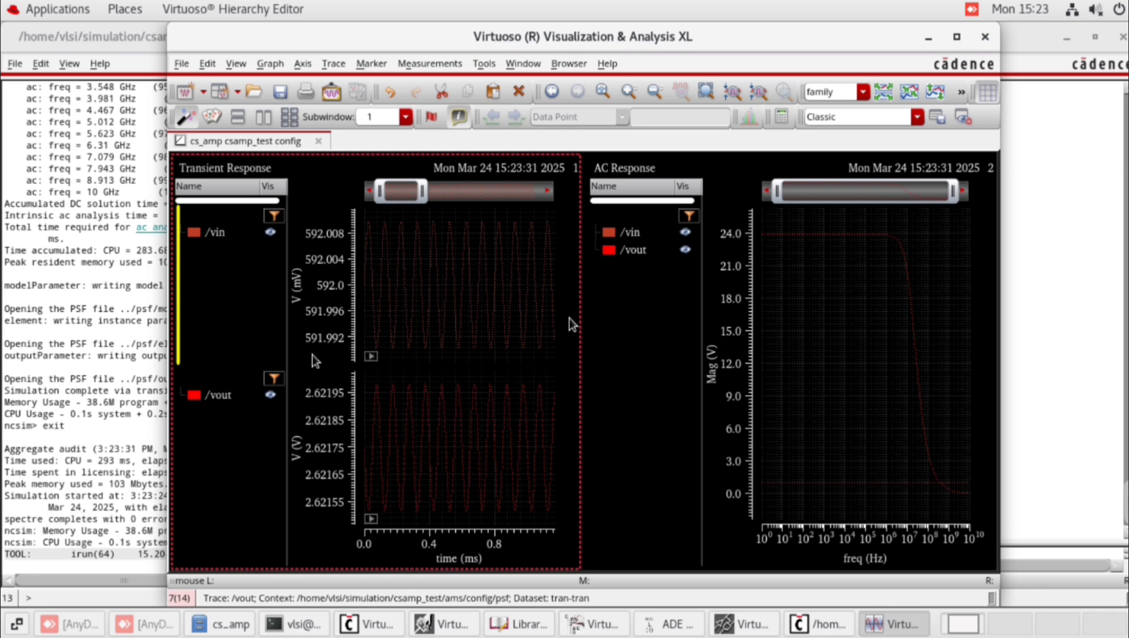
Copy the AC Response graph to a new rectangular window.
click(648, 373)
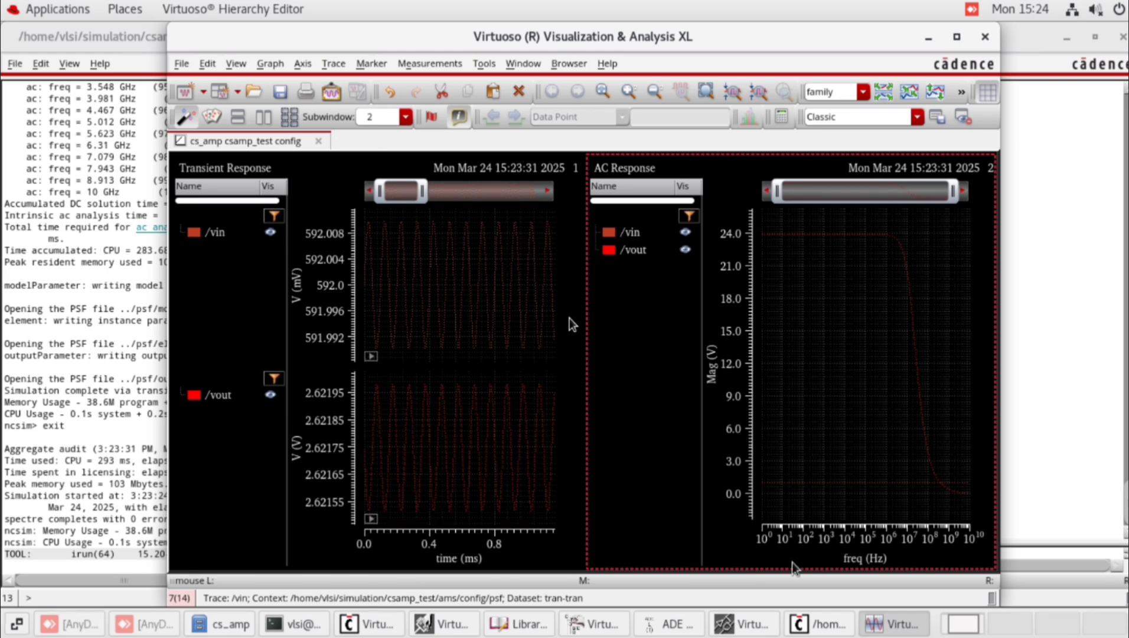
right_click(629, 508)
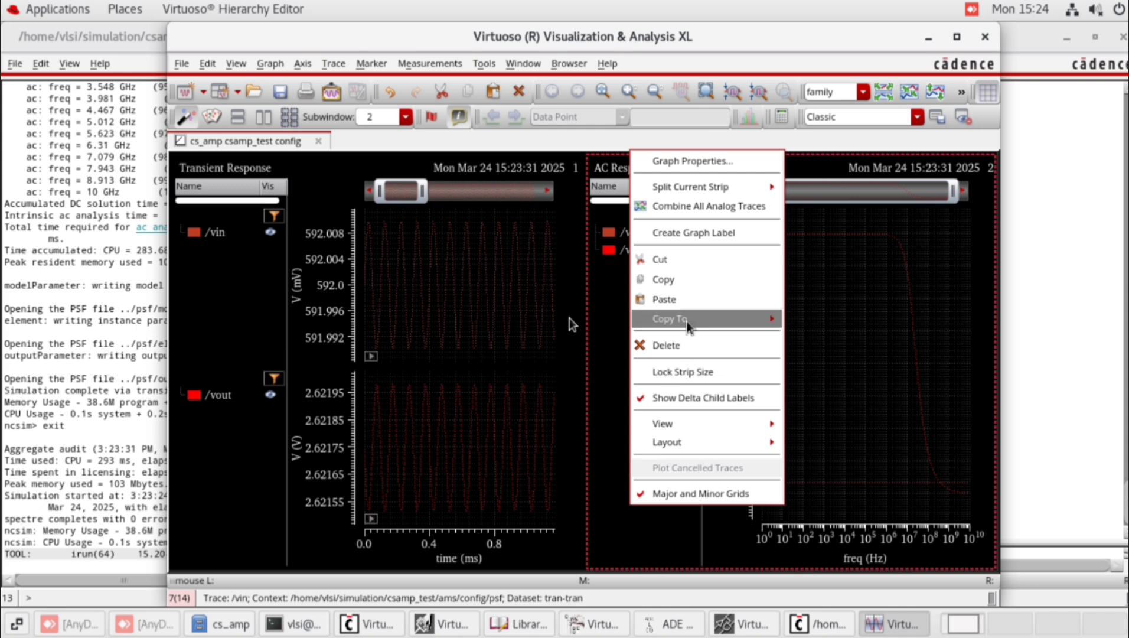
mouse_move(688, 320)
mouse_move(837, 322)
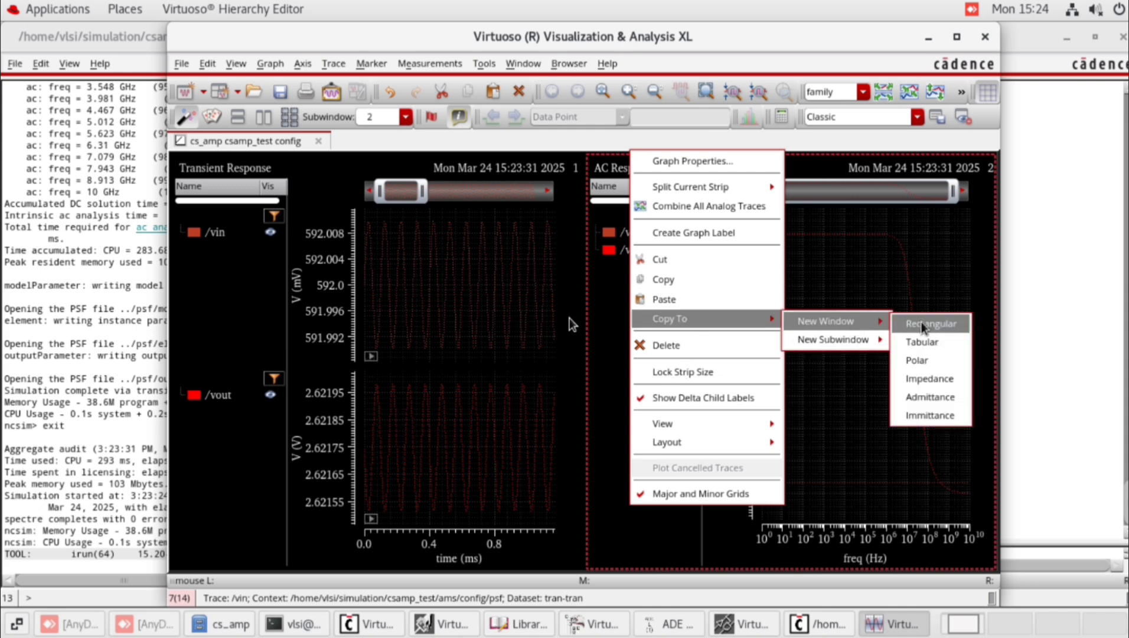
click(923, 325)
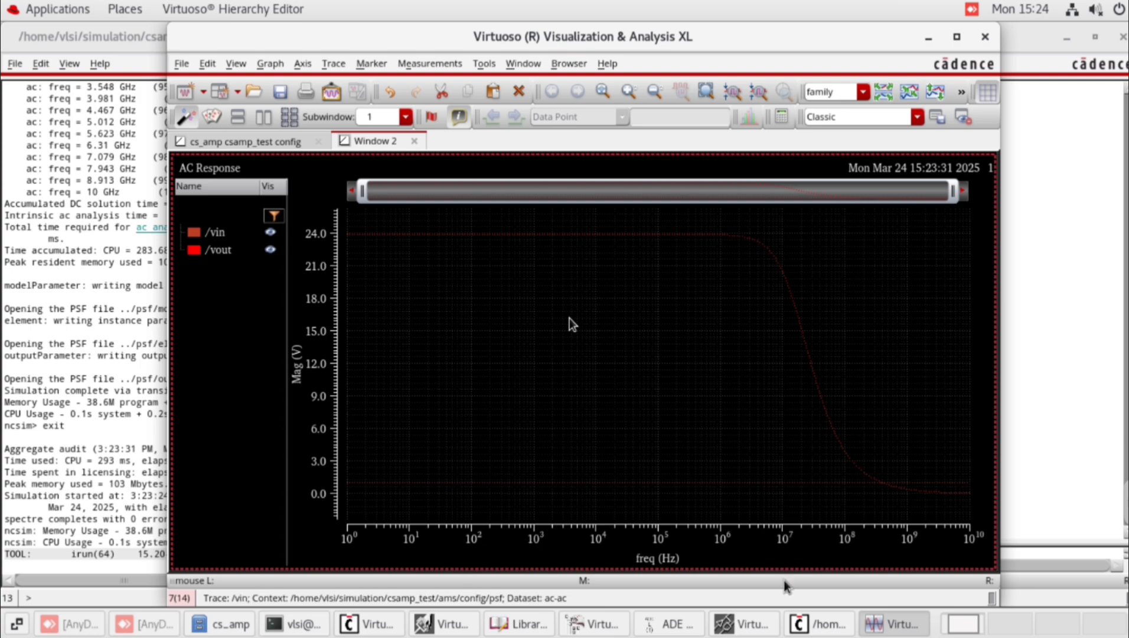
Direct-plot the AC magnitude and phase of the vout net and split the phase and dB20 traces into separate strips.
click(692, 625)
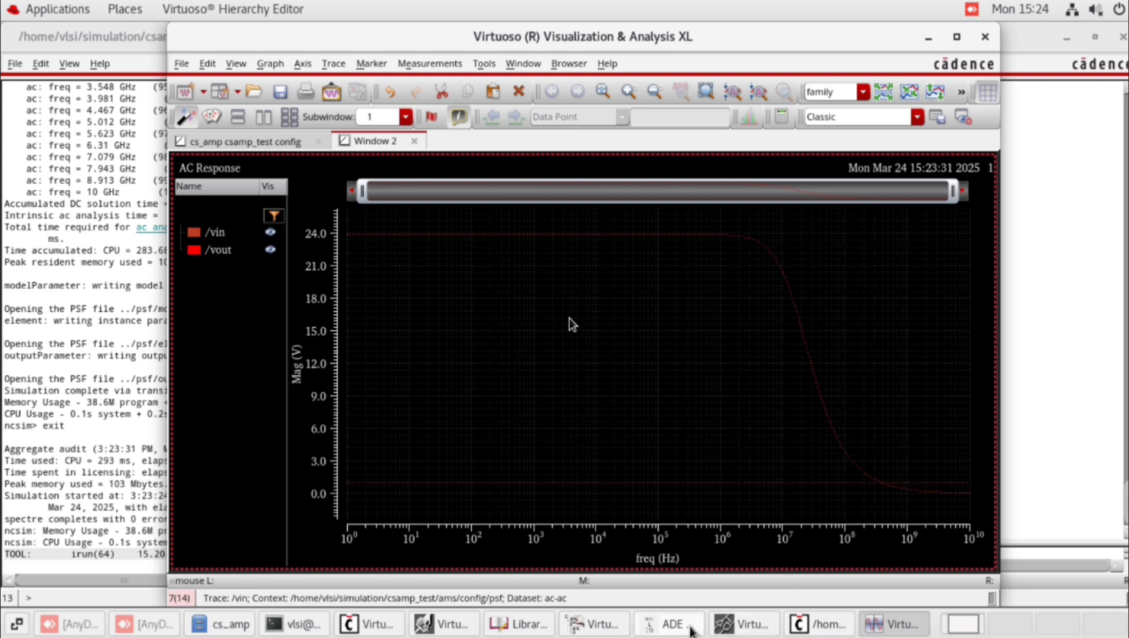
click(677, 226)
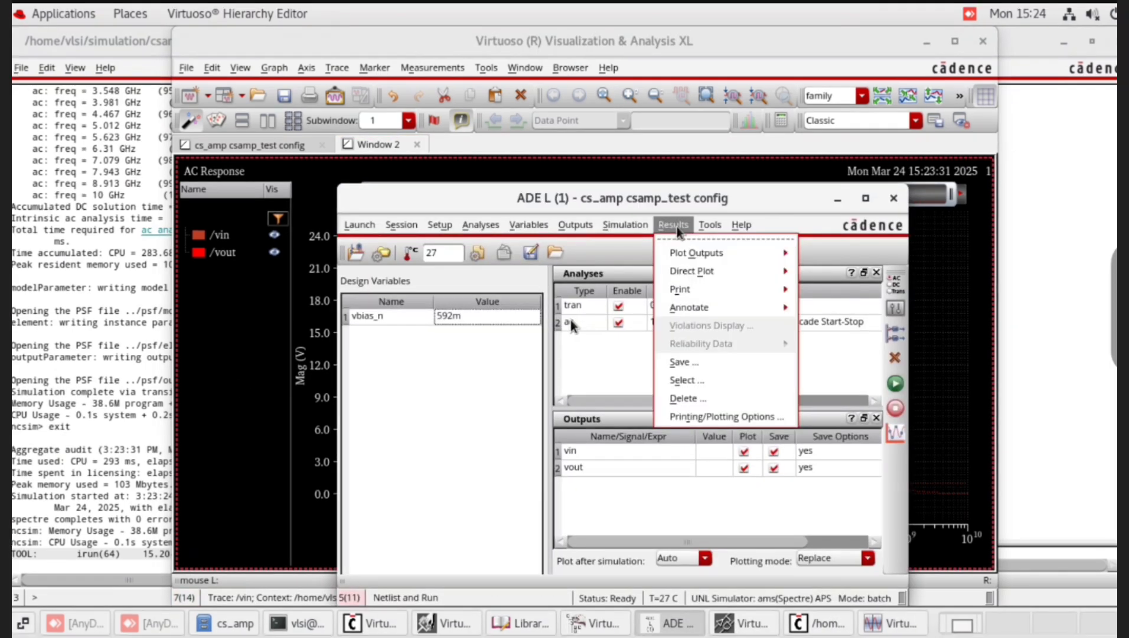
mouse_move(708, 223)
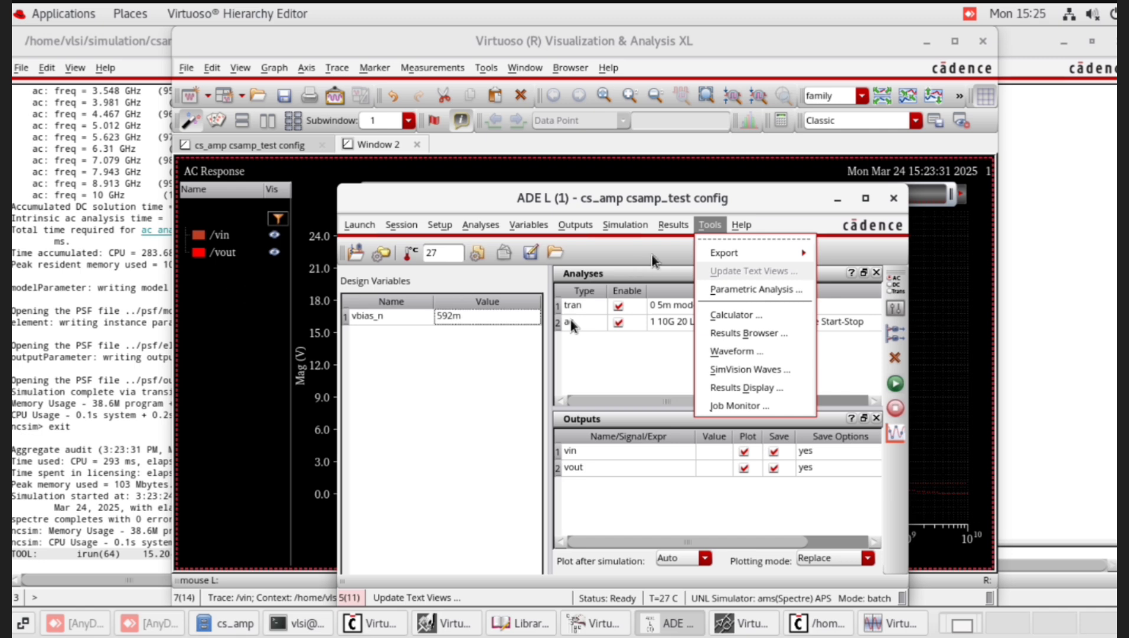
mouse_move(667, 232)
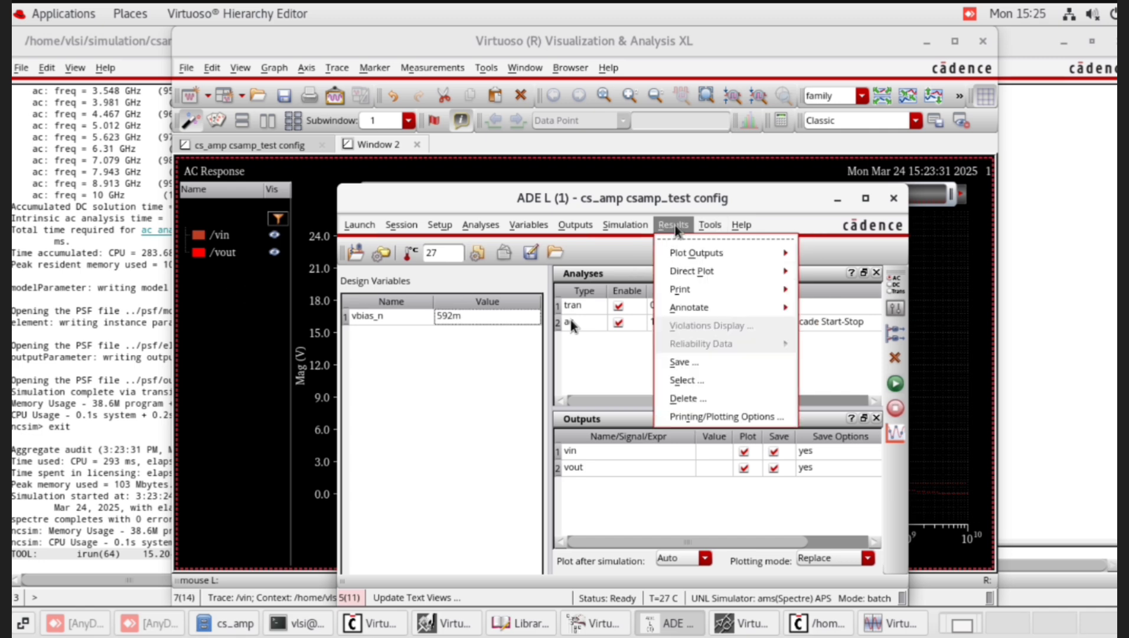
mouse_move(673, 270)
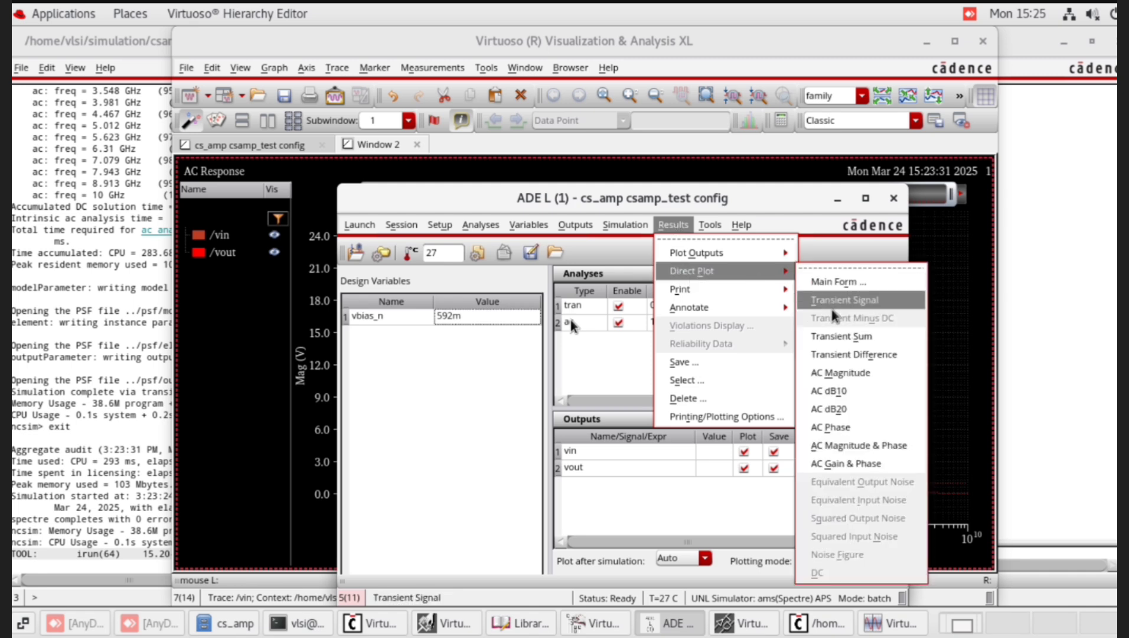
click(847, 445)
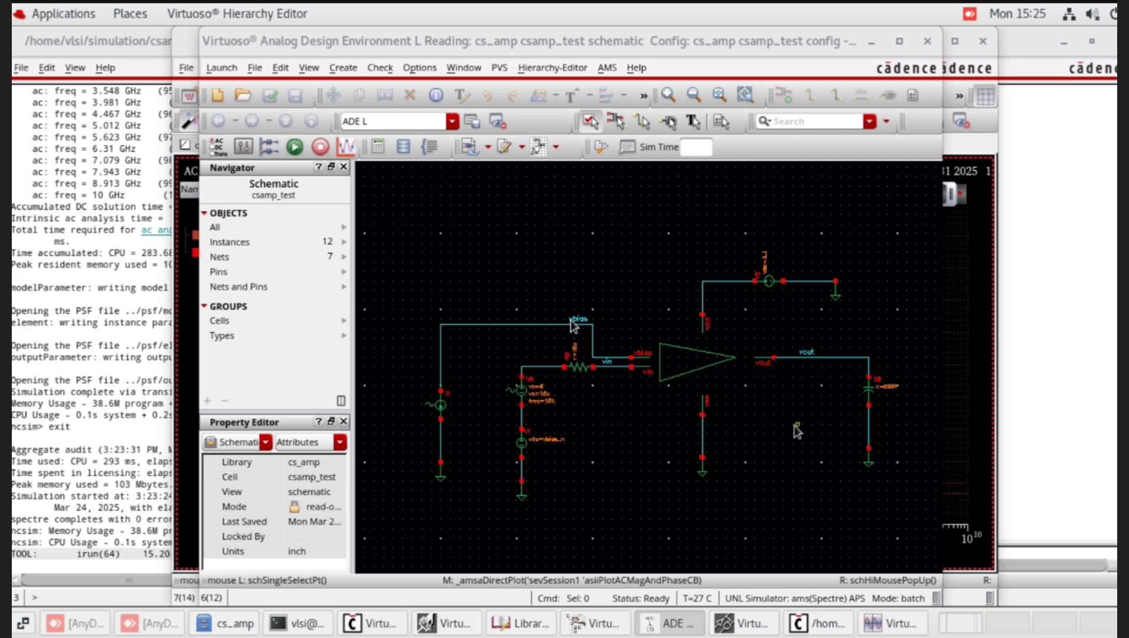
click(825, 363)
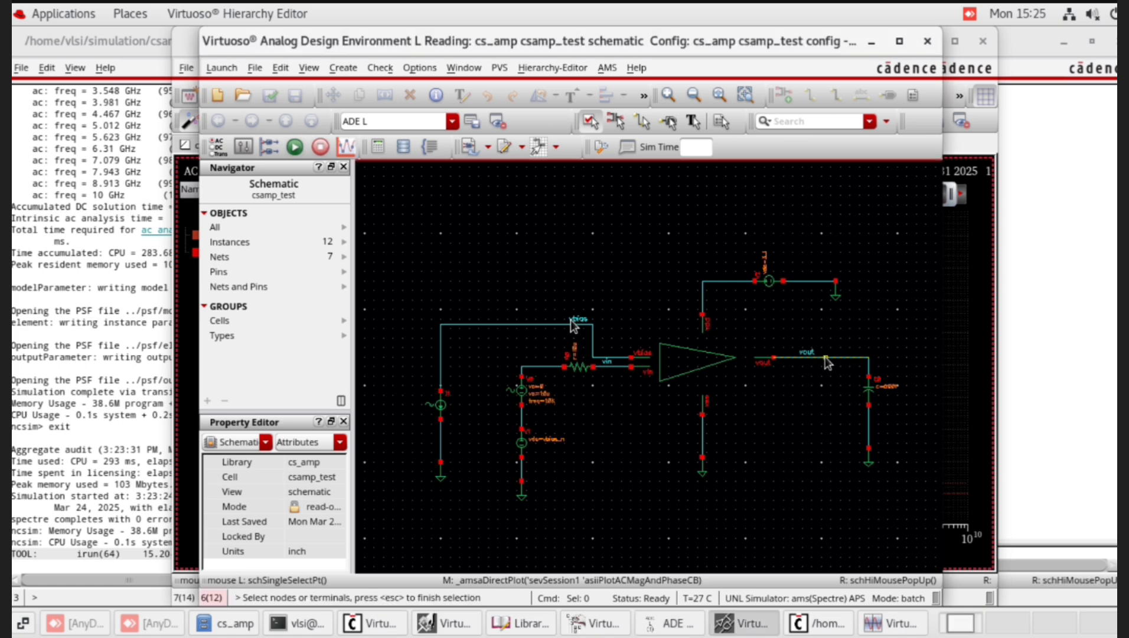
click(910, 630)
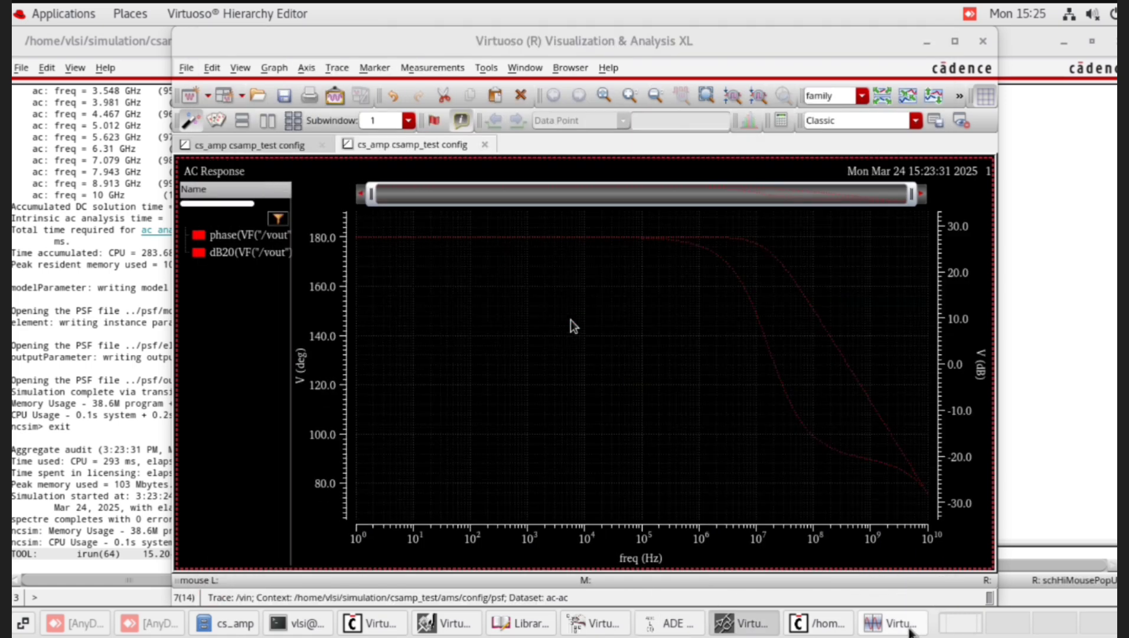
click(260, 432)
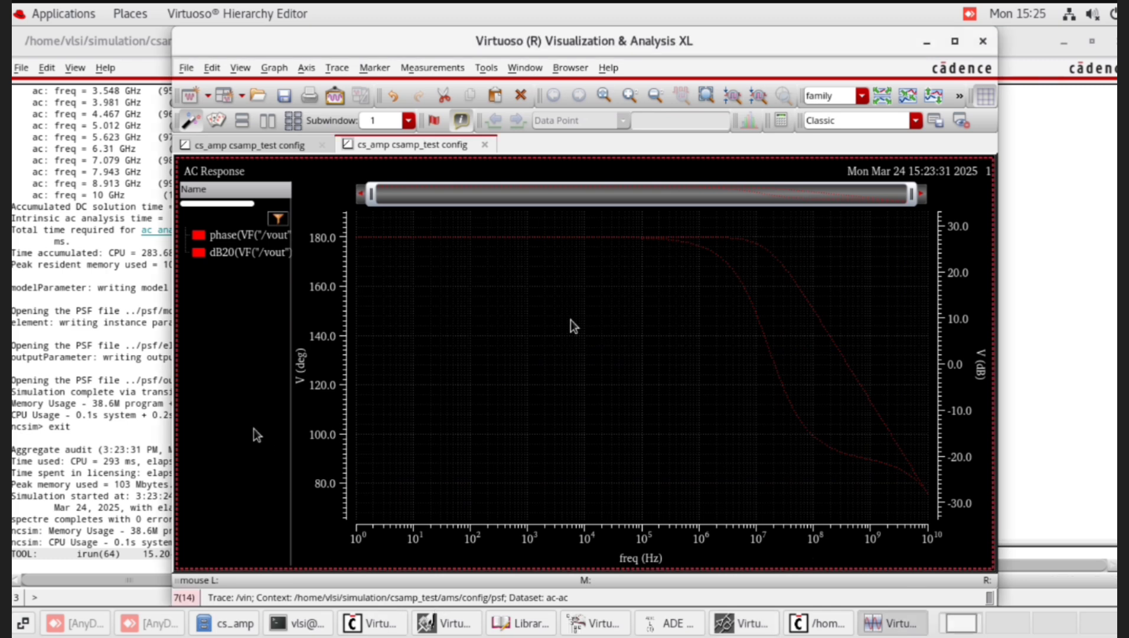
click(881, 97)
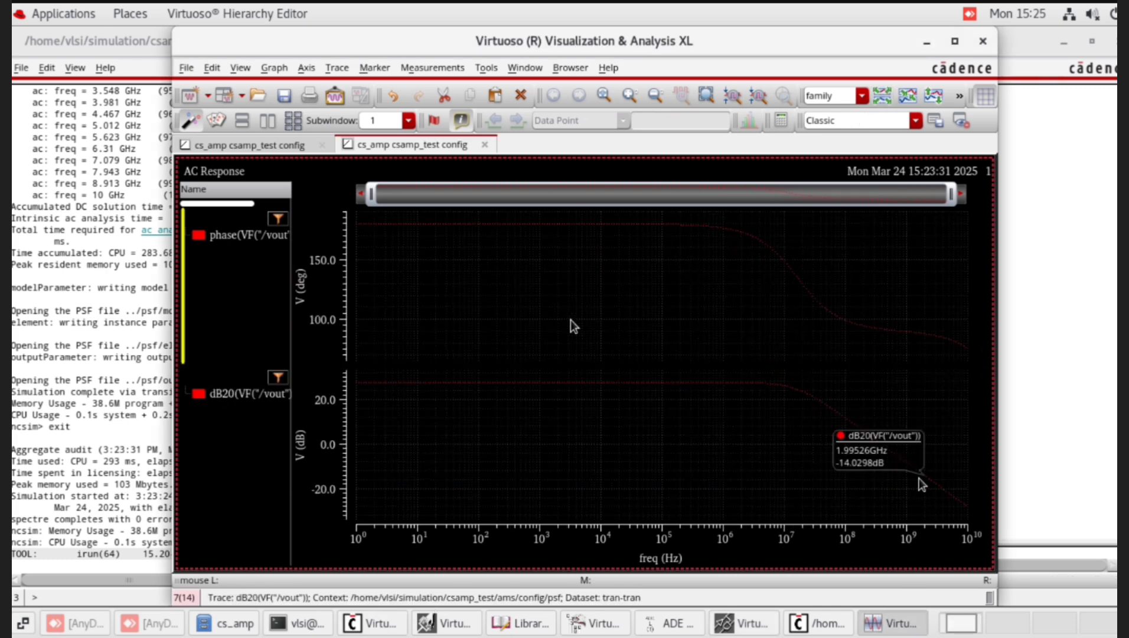
Color the dB20 vout trace yellow and place a point marker on it at 1 kHz.
mouse_move(405, 384)
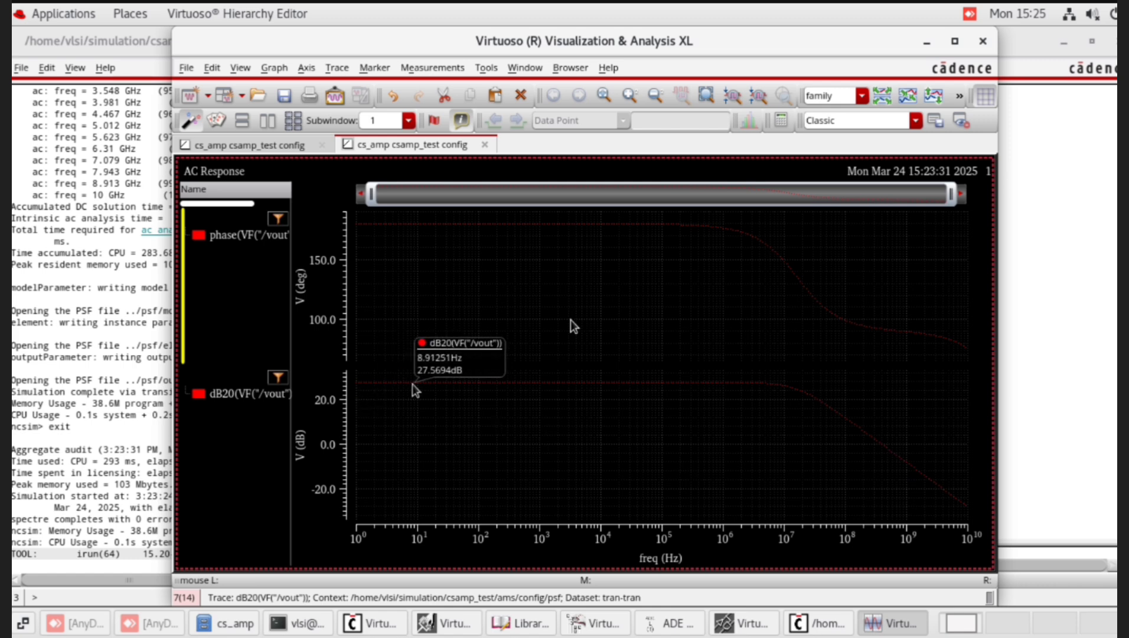
click(412, 384)
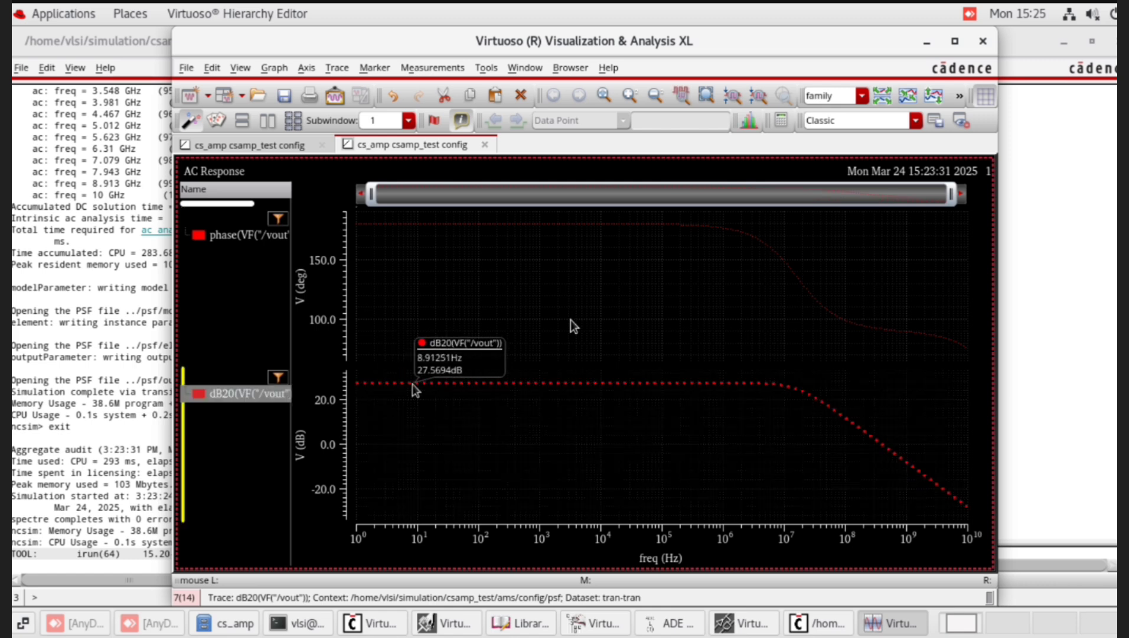
right_click(412, 384)
mouse_move(479, 414)
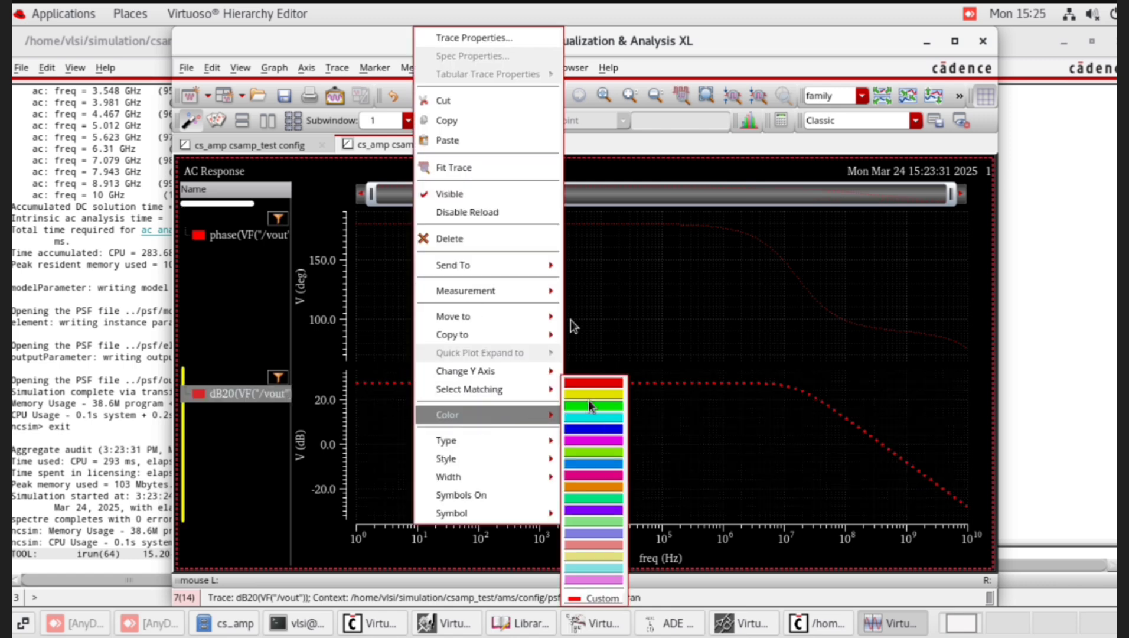
click(588, 400)
mouse_move(654, 385)
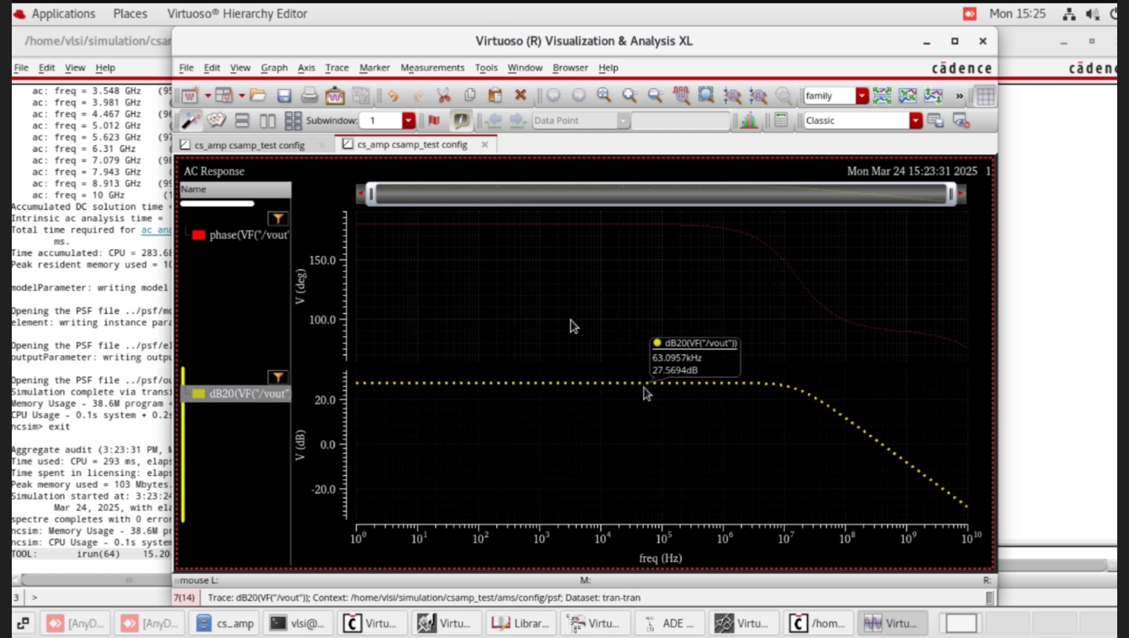
mouse_move(540, 390)
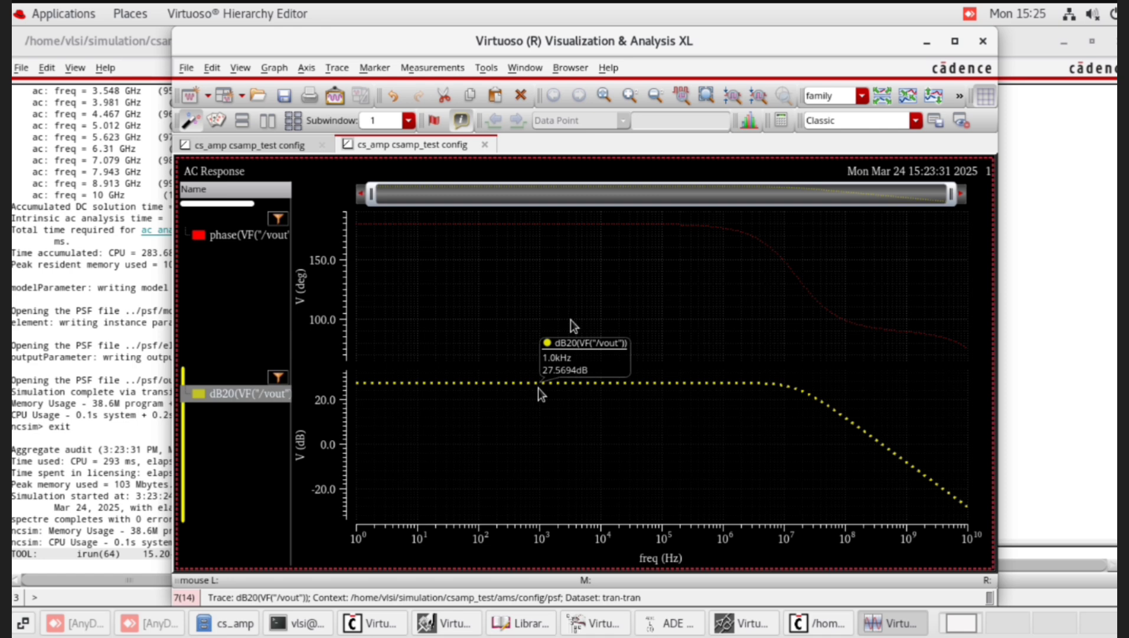
key(m)
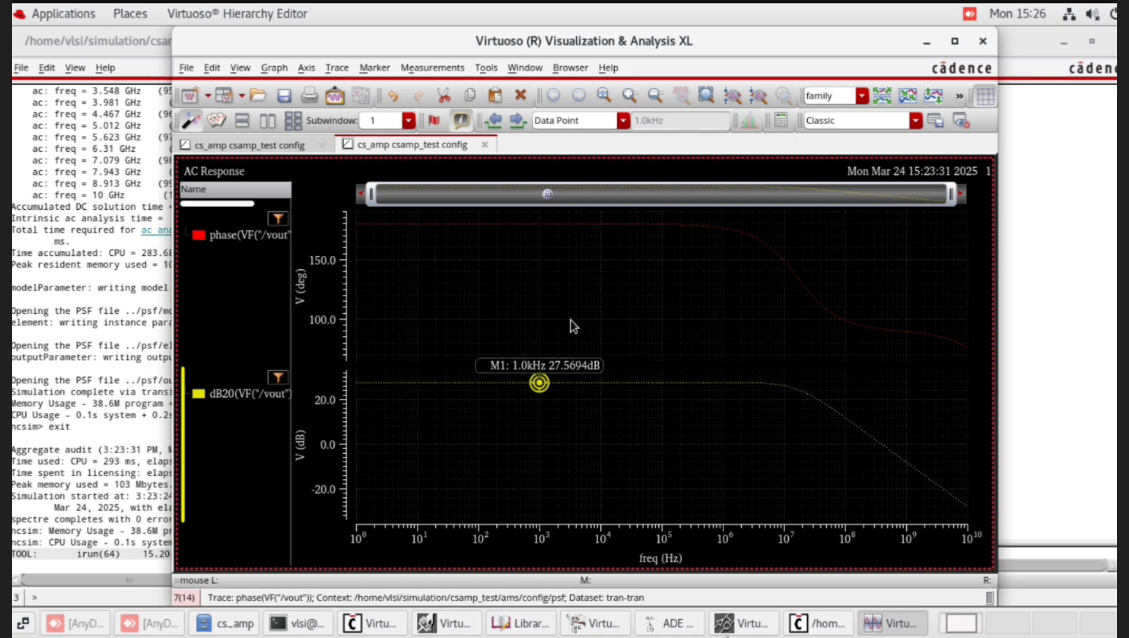
Create a horizontal graph marker at 0 dB on the dB20 vout strip.
click(376, 68)
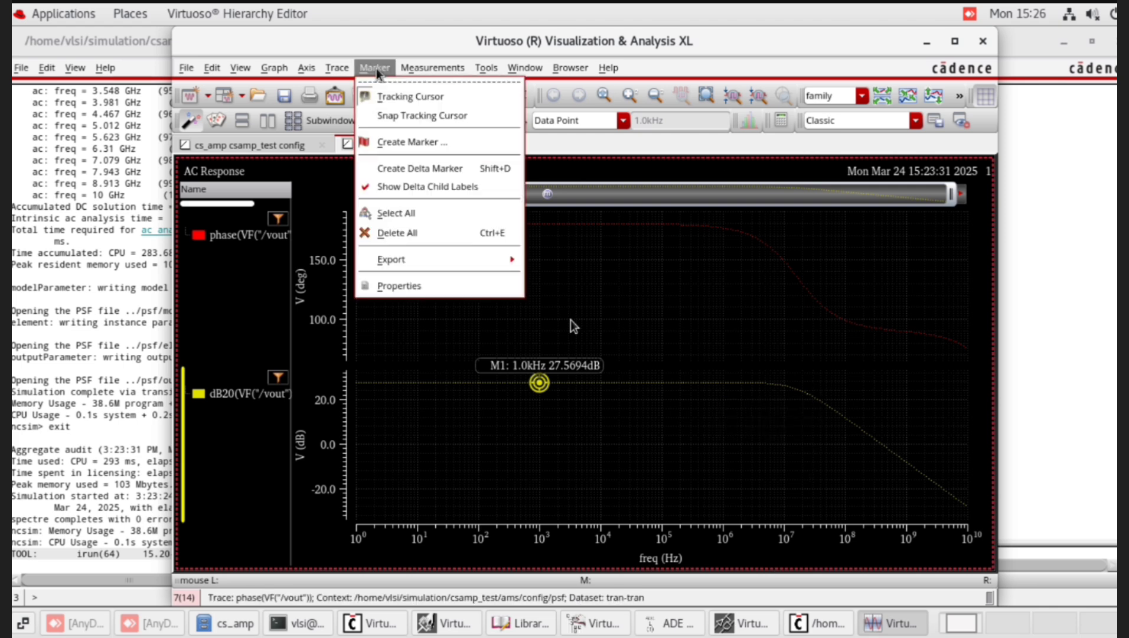
click(396, 141)
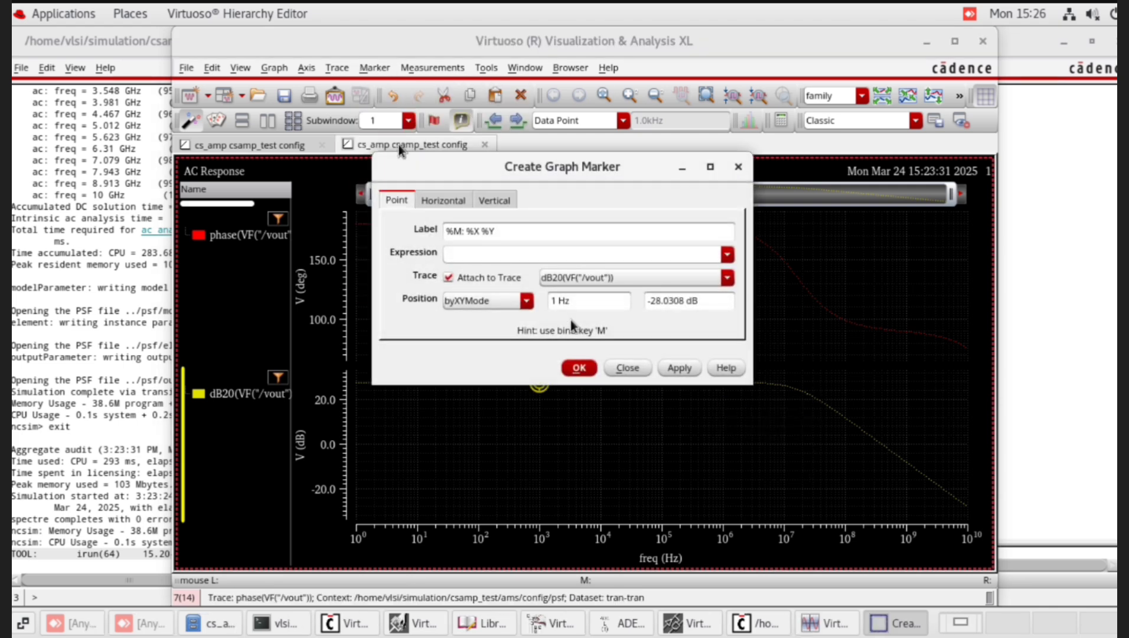
click(436, 200)
drag(489, 235, 436, 235)
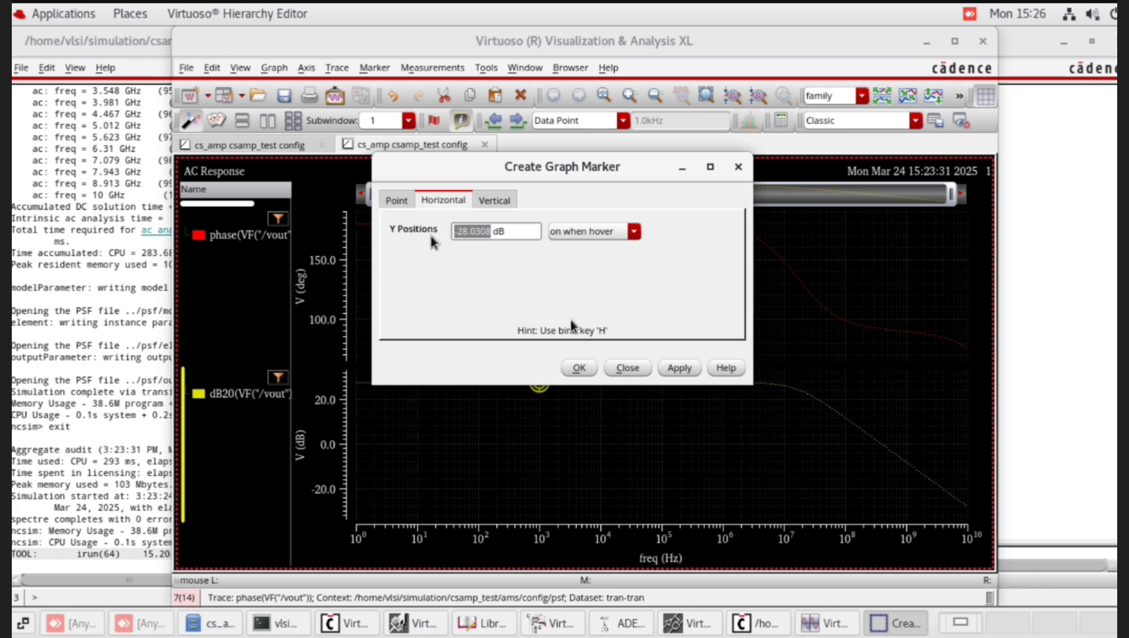
text(0)
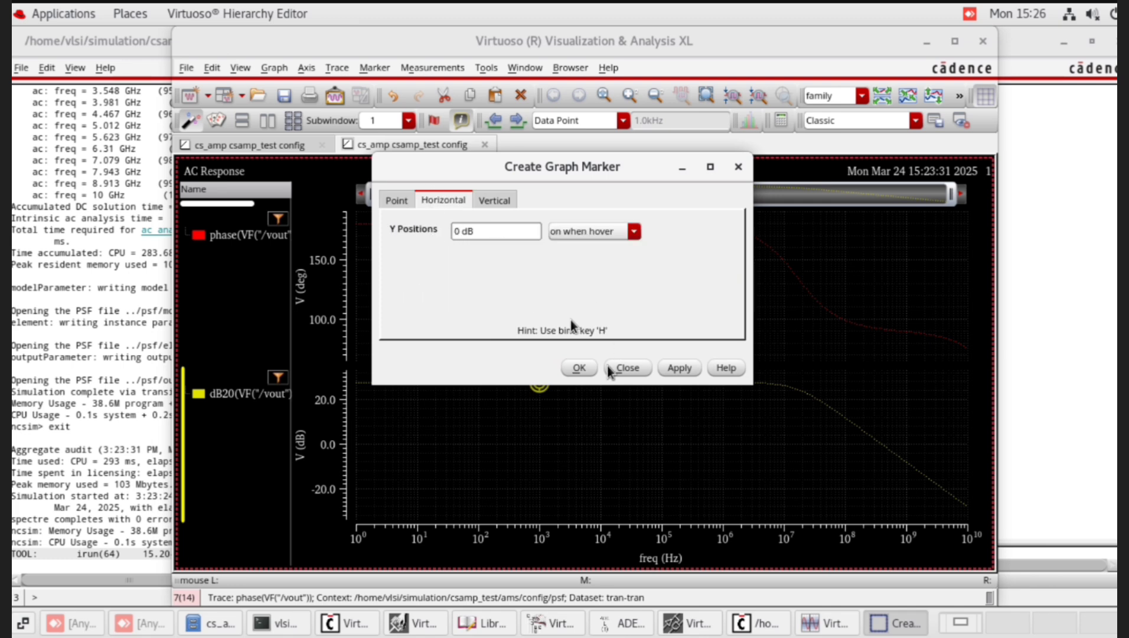
click(584, 369)
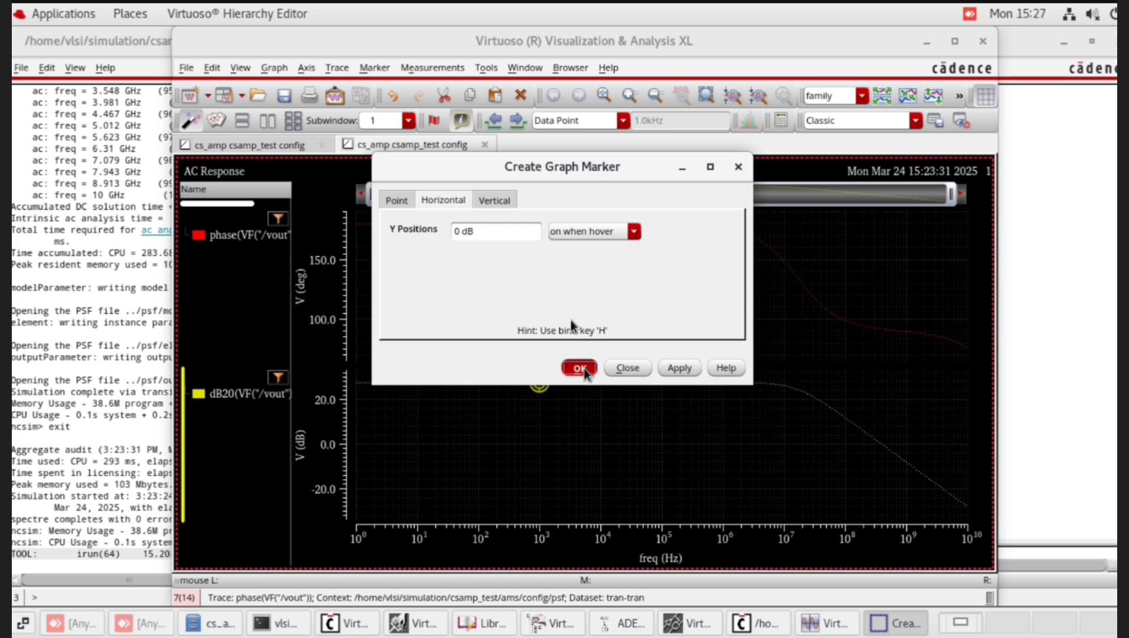
Place a second point marker on the dB20 vout trace and move it to the 0 dB crossing, at about 398 MHz.
mouse_move(886, 454)
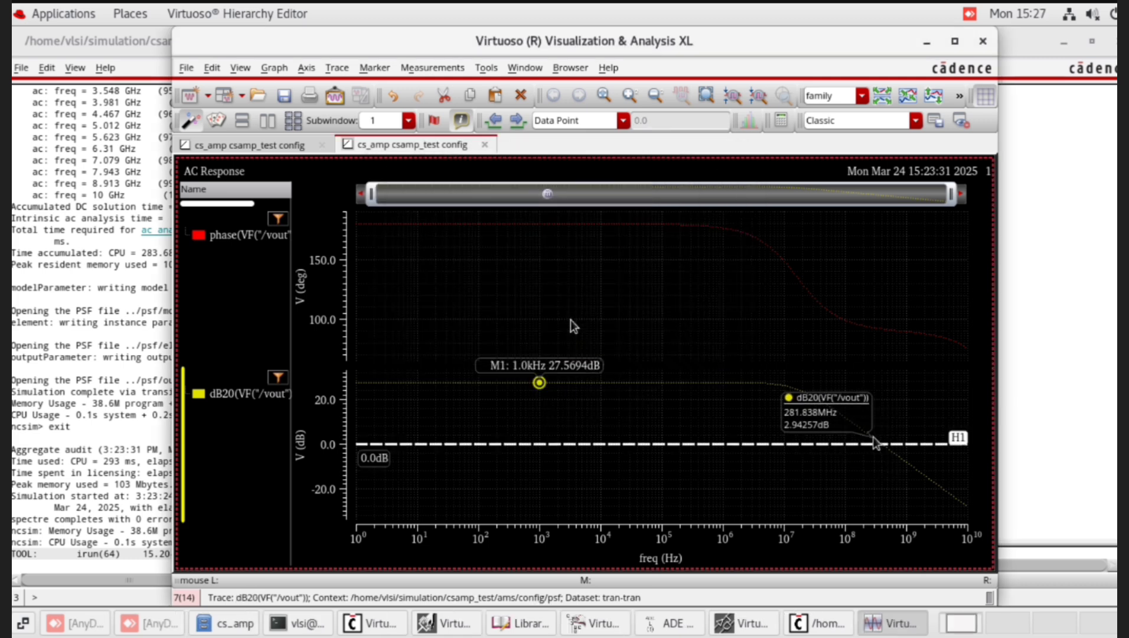
key(m)
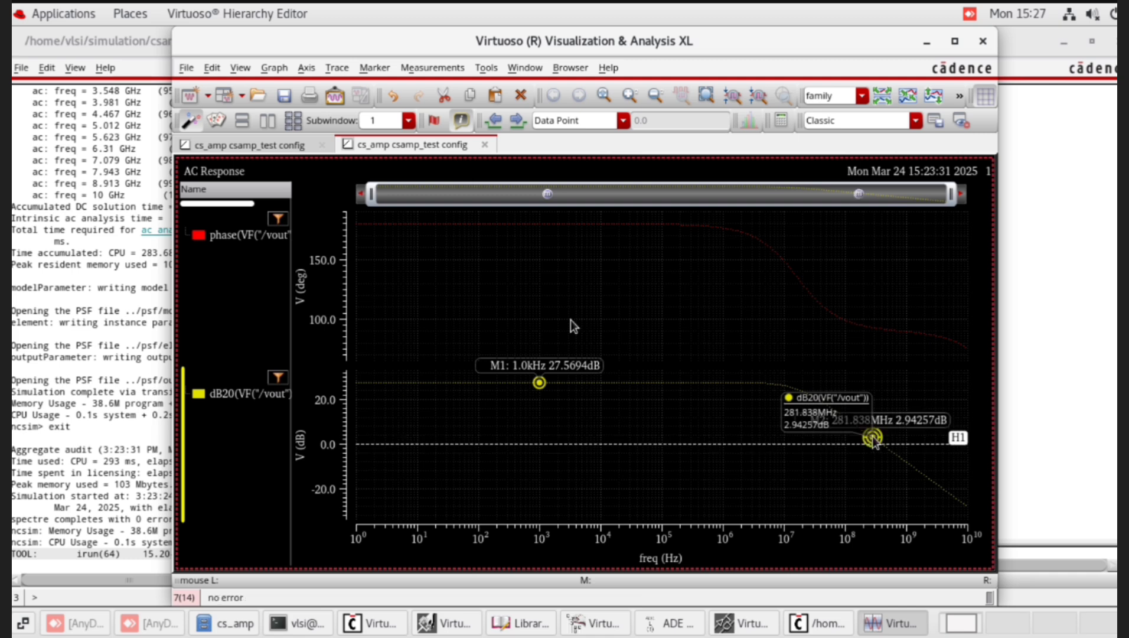
drag(872, 439, 878, 442)
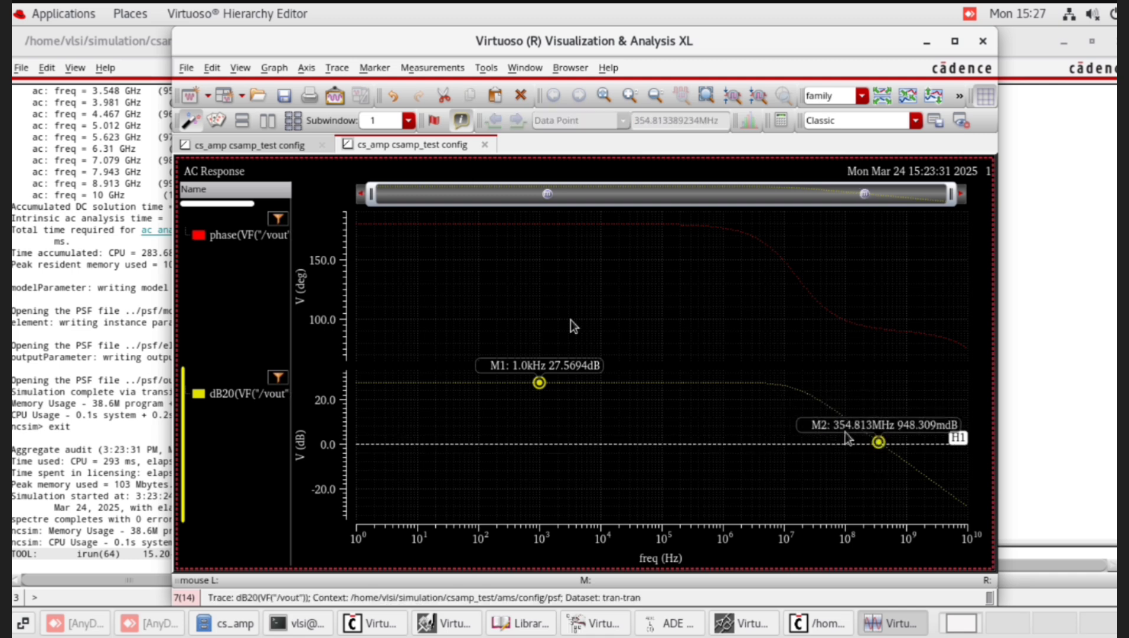
drag(877, 443, 882, 444)
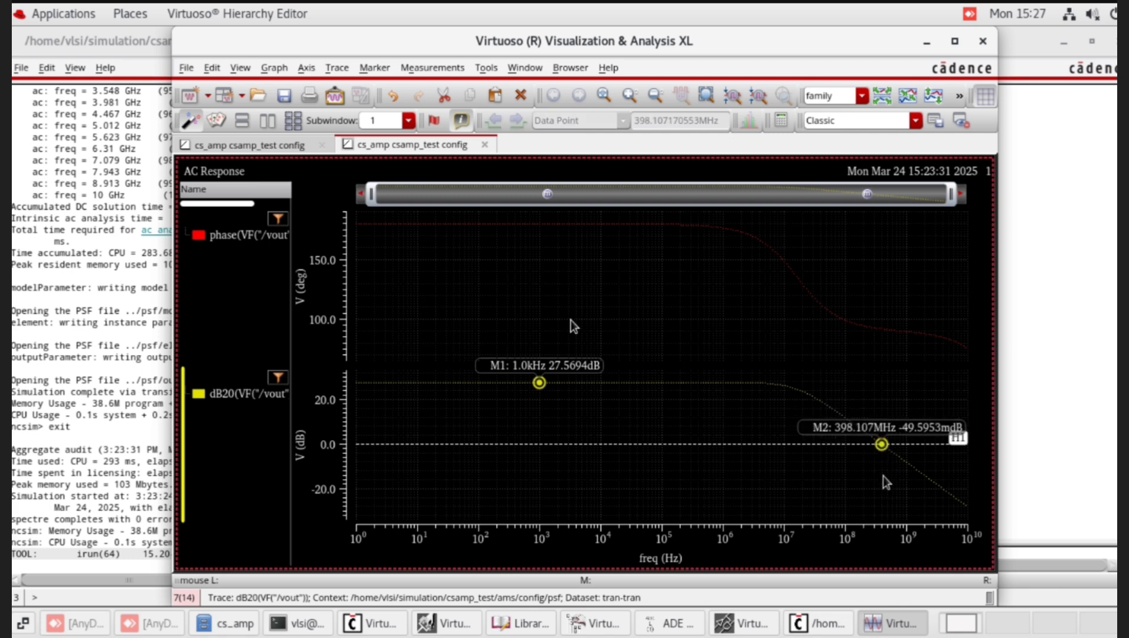
mouse_move(881, 451)
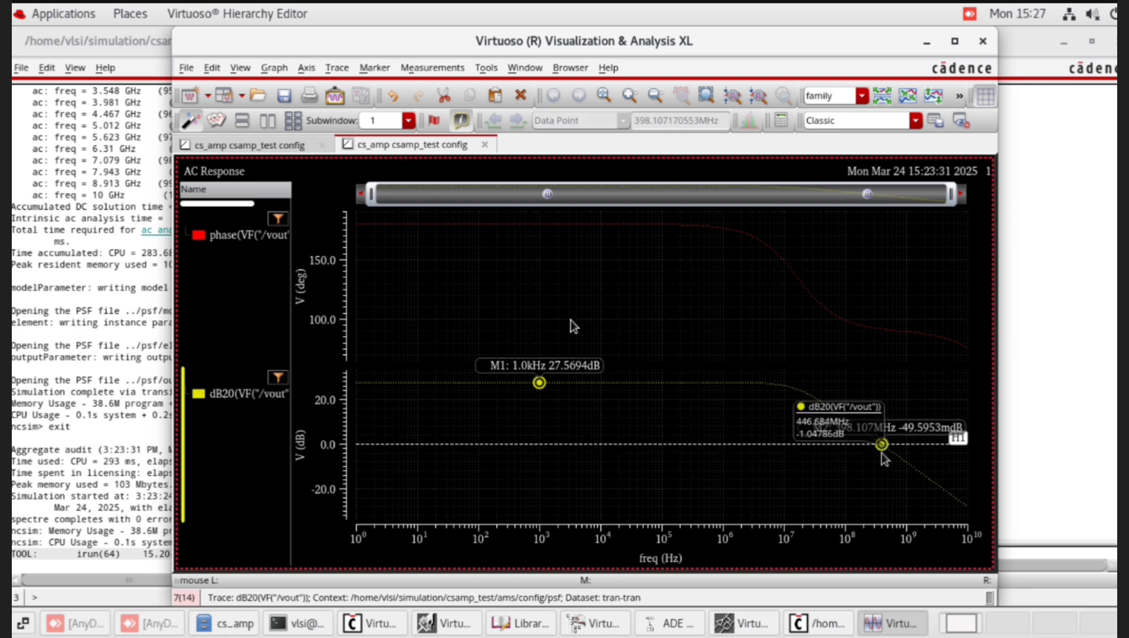